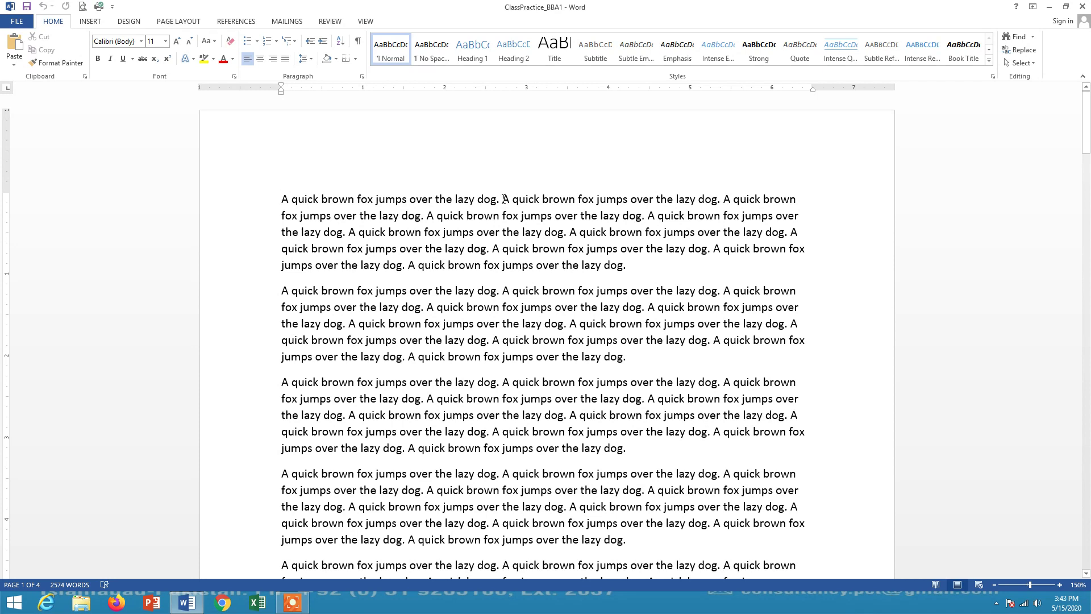
# Highlight the second sentence of the first paragraph in turquoise.
pyautogui.moveTo(504, 199); pyautogui.dragTo(721, 203)
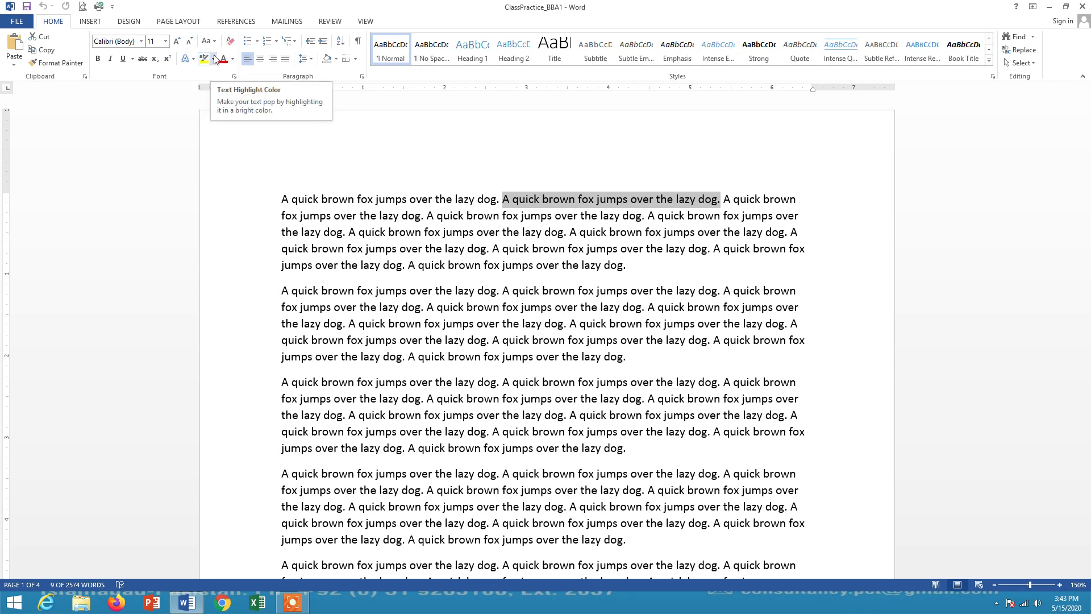
pyautogui.click(214, 59)
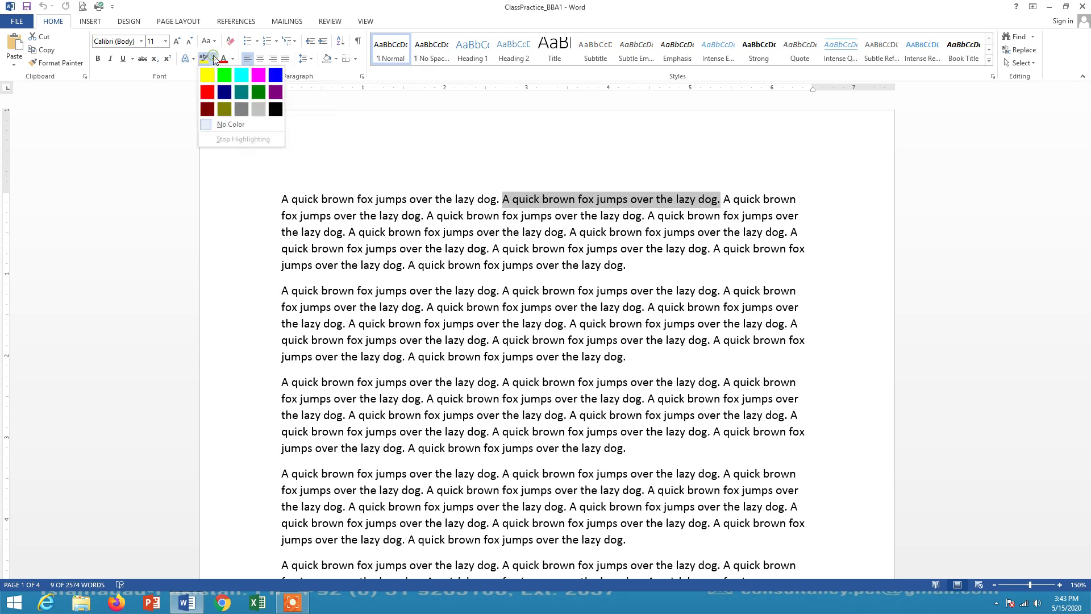
pyautogui.click(237, 73)
pyautogui.click(472, 198)
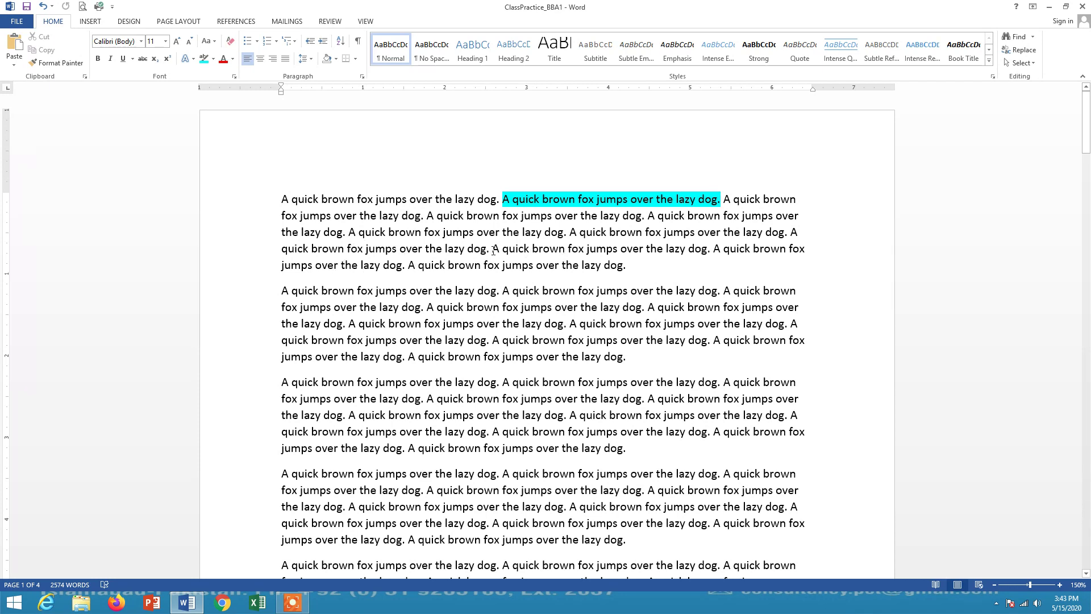
# Highlight the full sentence in the middle of the first paragraph's fourth line in yellow.
pyautogui.moveTo(494, 250); pyautogui.dragTo(711, 247)
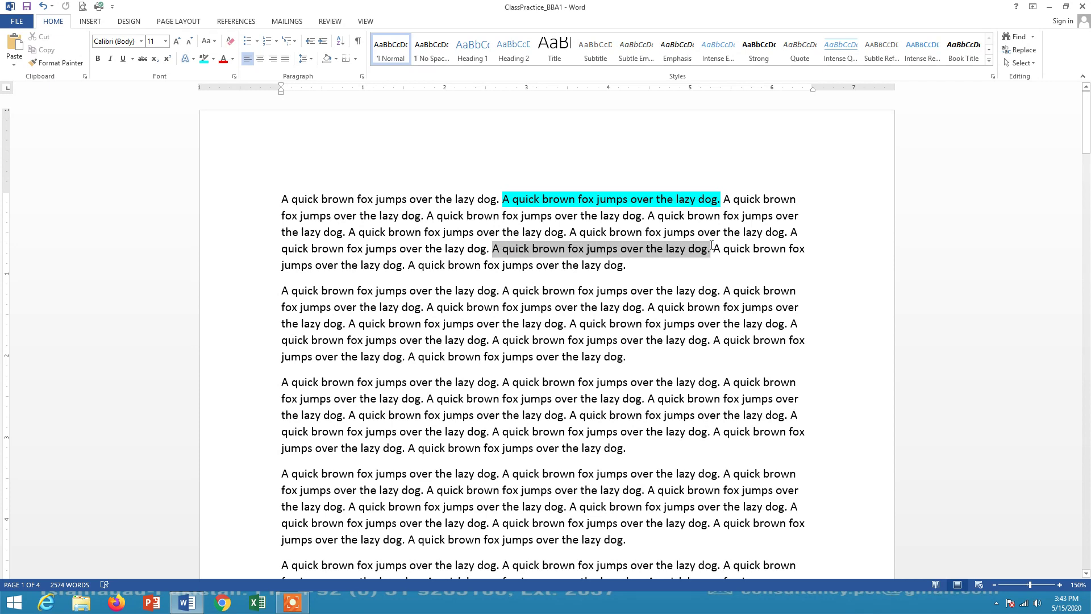
pyautogui.click(213, 59)
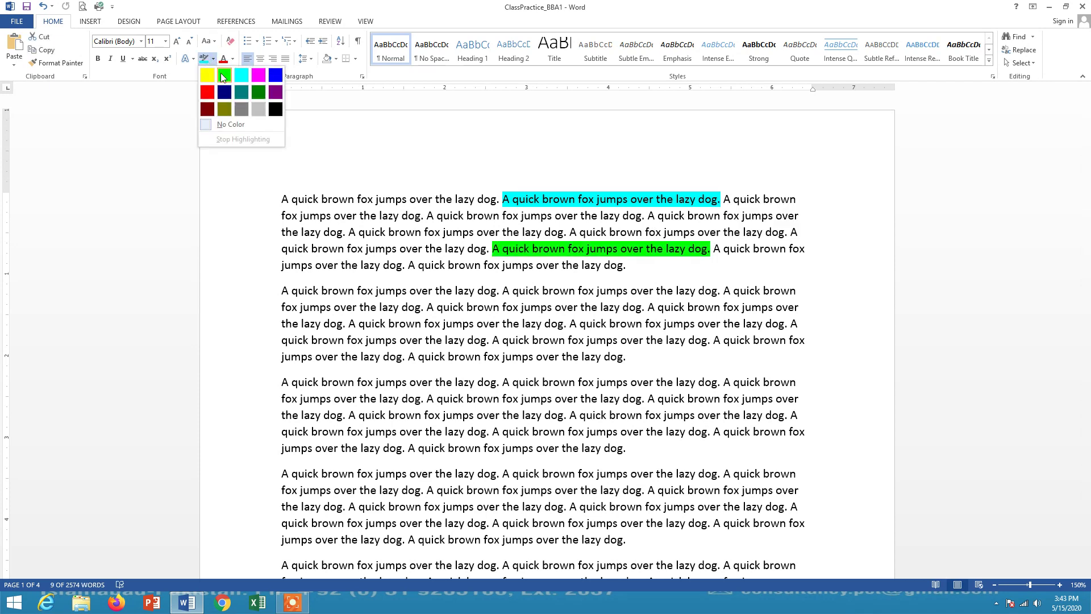
pyautogui.click(206, 77)
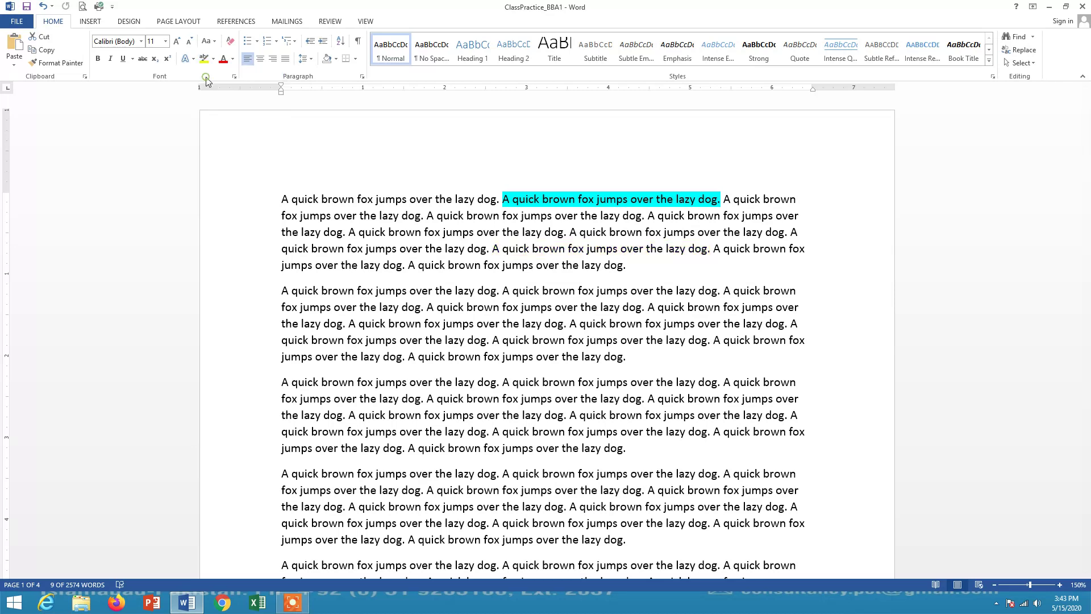
pyautogui.click(426, 220)
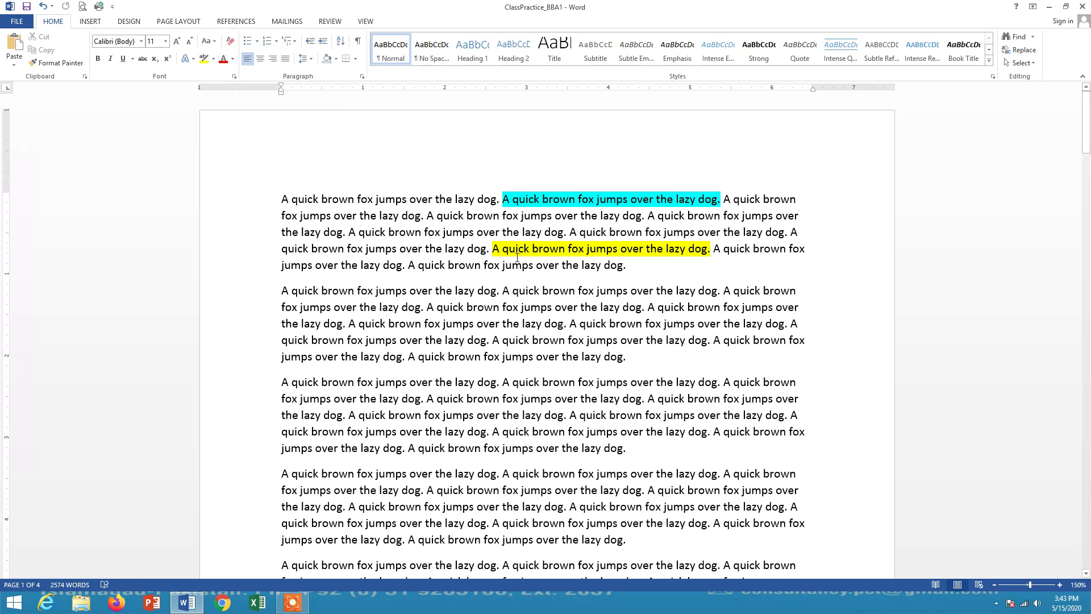
# Set the font color of the first full sentence in the first paragraph's third line to red.
pyautogui.click(348, 231)
pyautogui.moveTo(348, 232); pyautogui.dragTo(568, 232)
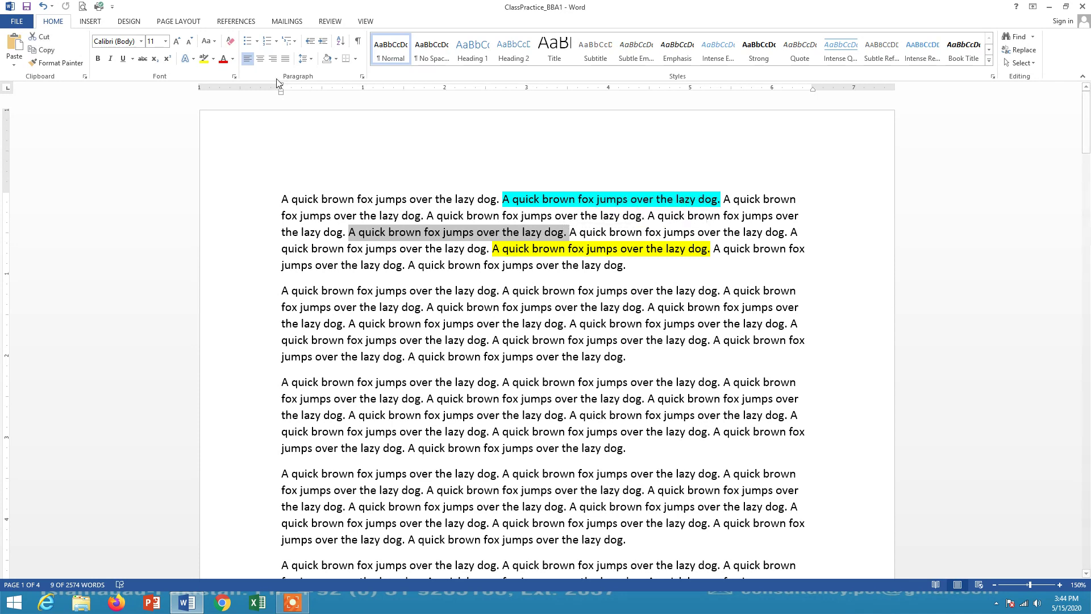
pyautogui.click(233, 59)
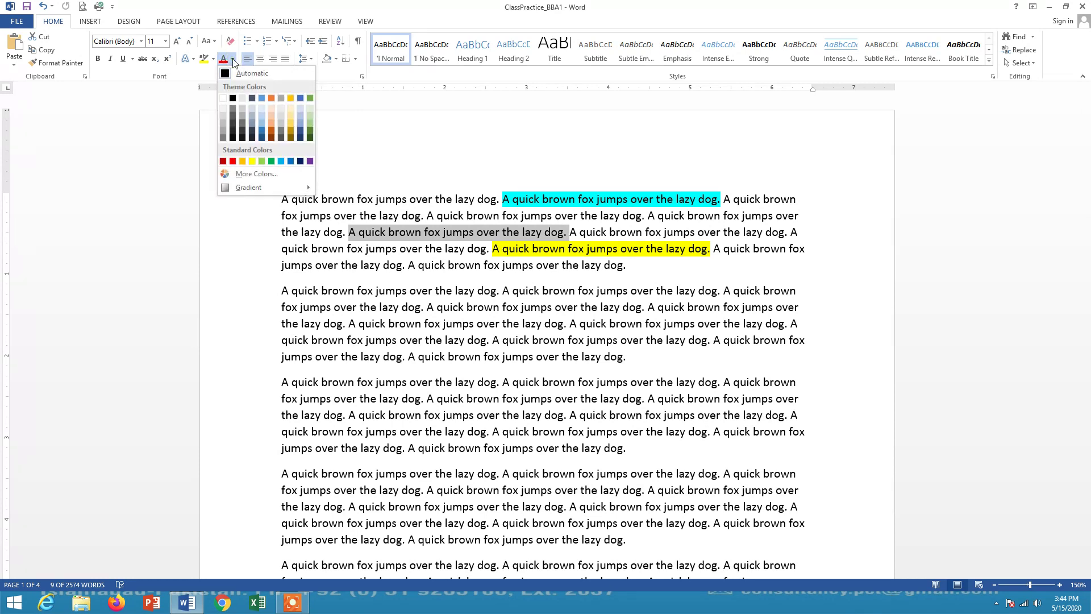
pyautogui.click(232, 162)
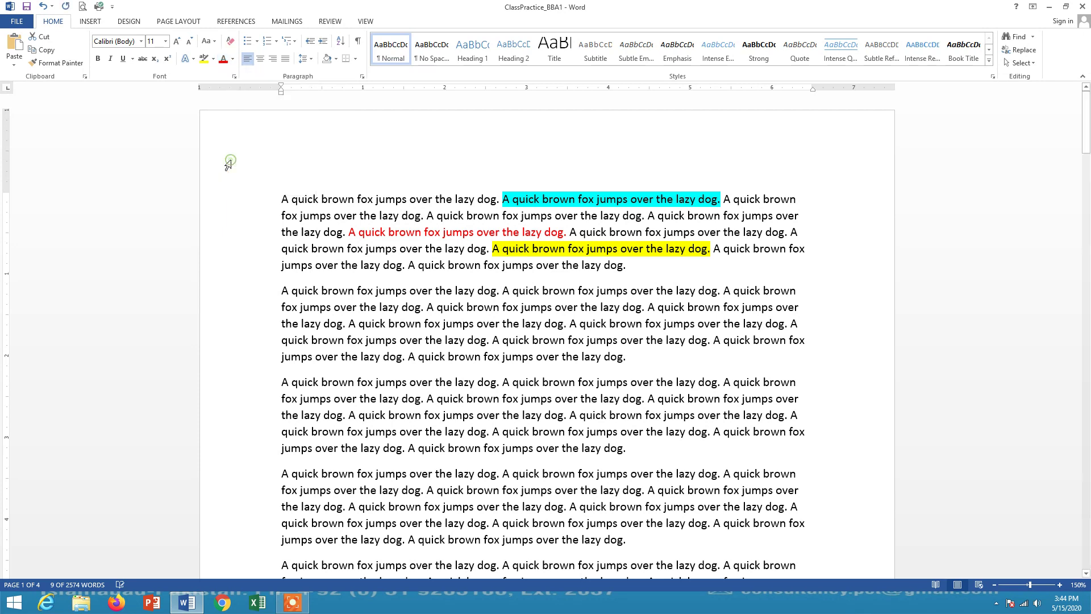
pyautogui.click(570, 233)
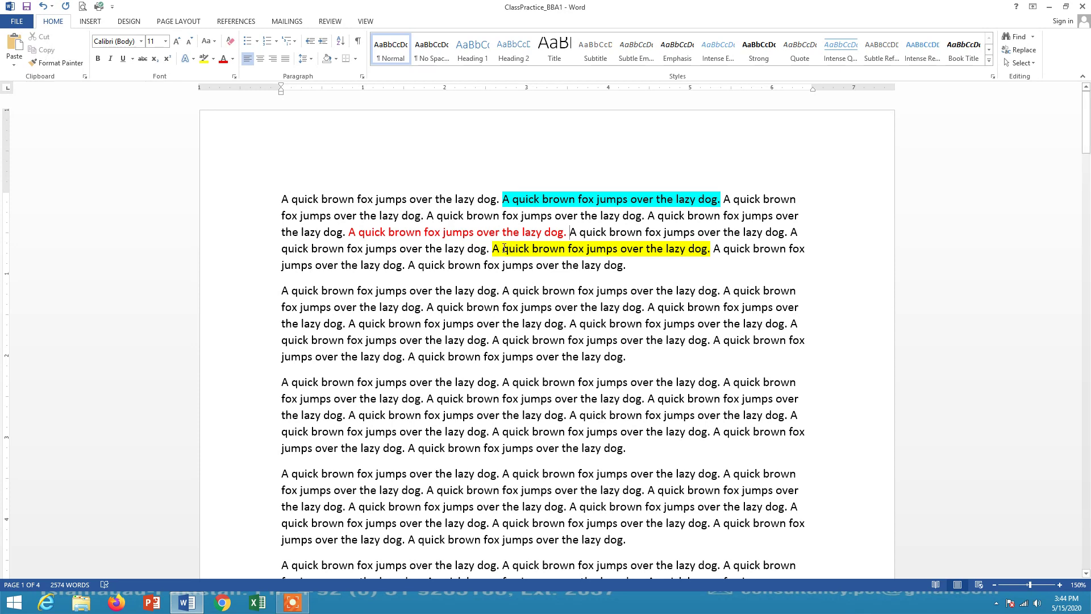
# Cut the whole turquoise-highlighted sentence from the first paragraph.
pyautogui.click(281, 199)
pyautogui.click(643, 355)
pyautogui.moveTo(501, 199); pyautogui.dragTo(576, 200)
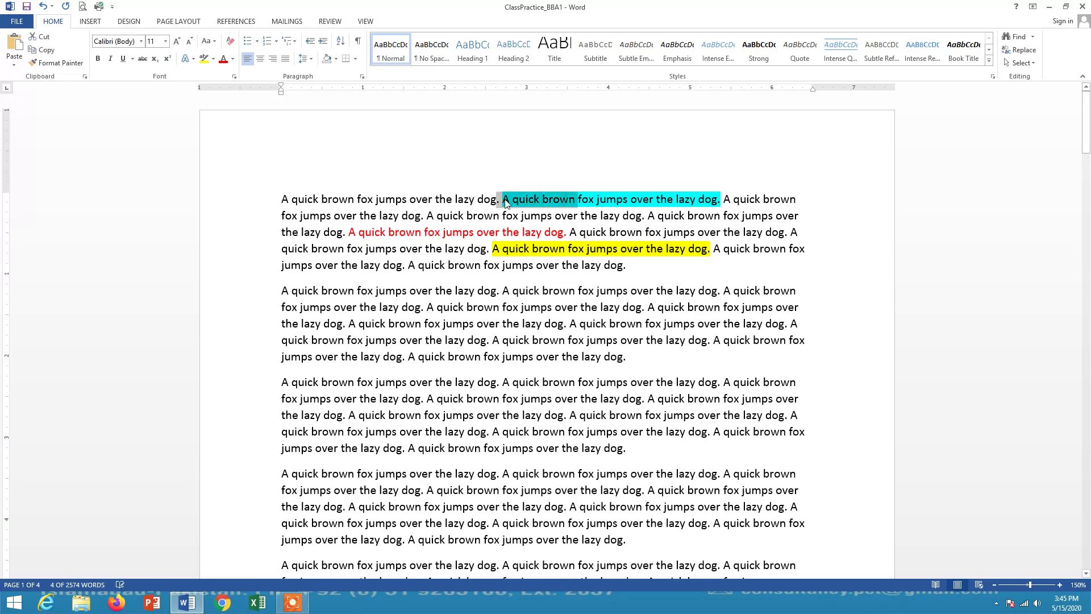
pyautogui.press('Left')
pyautogui.hotkey('shift', 'Right')
pyautogui.hotkey('shift', 'Right')
pyautogui.hotkey('shift', 'Right')
pyautogui.hotkey('shift', 'Right')
pyautogui.hotkey('shift', 'Right')
pyautogui.hotkey('shift', 'Right')
pyautogui.hotkey('shift', 'Right')
pyautogui.hotkey('shift', 'Right')
pyautogui.hotkey('shift', 'Right')
pyautogui.hotkey('shift', 'Right')
pyautogui.hotkey('shift', 'Right')
pyautogui.hotkey('shift', 'Right')
pyautogui.hotkey('shift', 'Right')
pyautogui.hotkey('shift', 'Right')
pyautogui.hotkey('shift', 'Right')
pyautogui.hotkey('shift', 'Right')
pyautogui.hotkey('shift', 'Right')
pyautogui.hotkey('shift', 'Right')
pyautogui.hotkey('shift', 'Right')
pyautogui.hotkey('shift', 'Right')
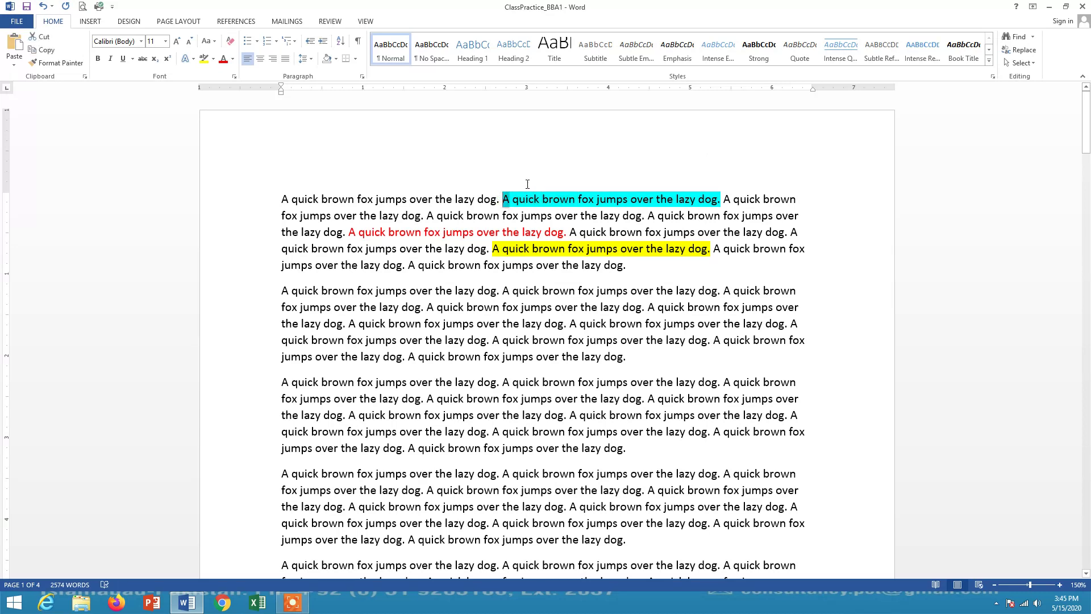
pyautogui.hotkey('shift', 'Right')
pyautogui.hotkey('shift', 'Right')
pyautogui.hotkey('shift', 'Right')
pyautogui.hotkey('shift', 'Right')
pyautogui.hotkey('shift', 'Right')
pyautogui.hotkey('shift', 'Right')
pyautogui.hotkey('shift', 'Right')
pyautogui.hotkey('shift', 'Right')
pyautogui.hotkey('shift', 'Right')
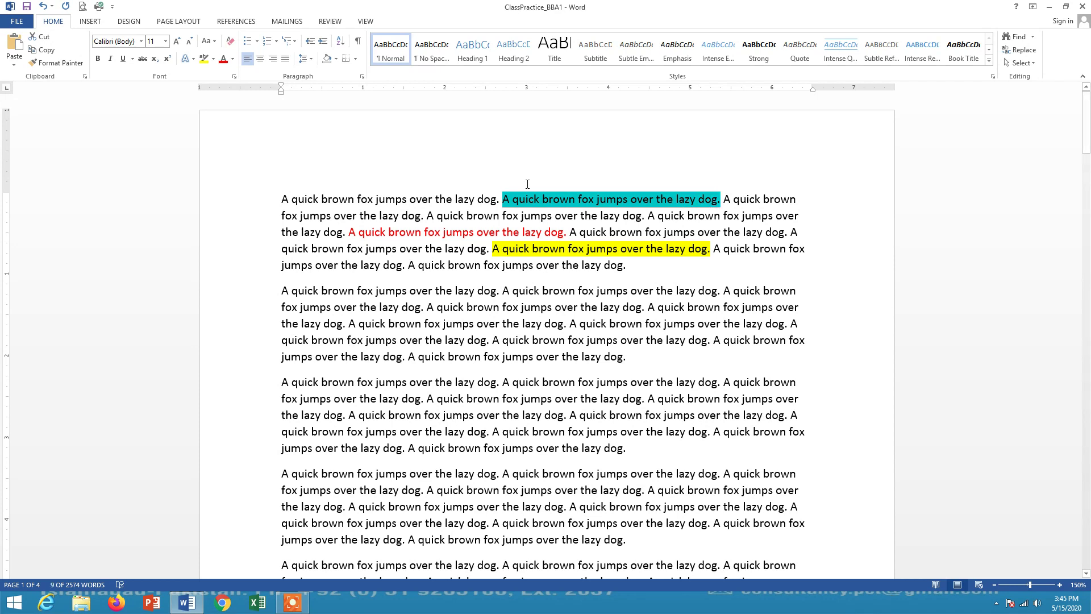
pyautogui.click(43, 37)
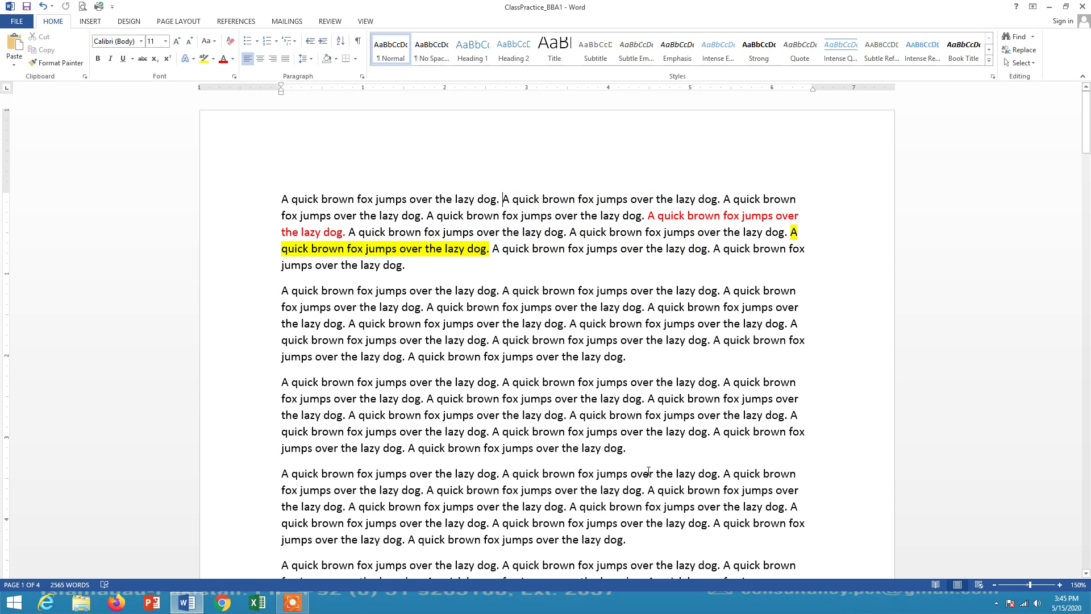
# Paste the cut sentence at the end of the third paragraph, undo the paste and paste it there again.
pyautogui.click(648, 448)
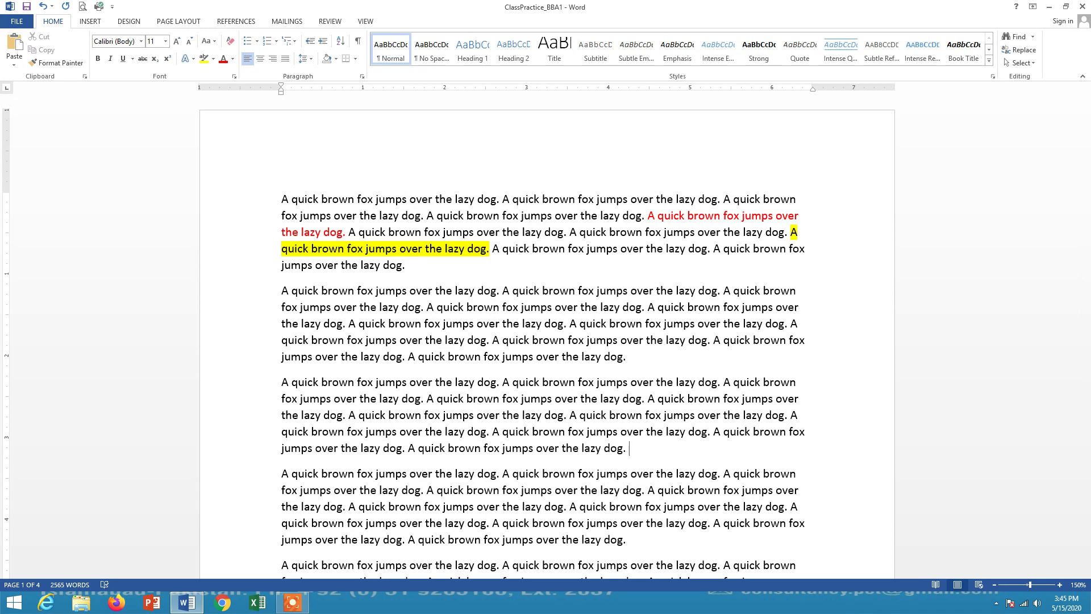
pyautogui.click(15, 45)
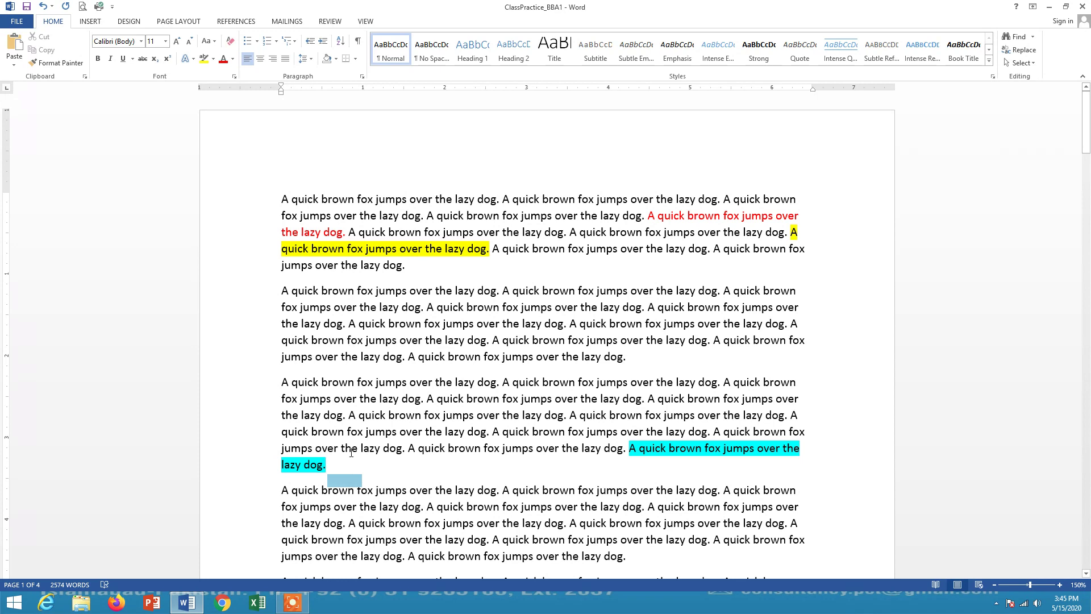
pyautogui.click(374, 432)
pyautogui.hotkey('ctrl', 'z')
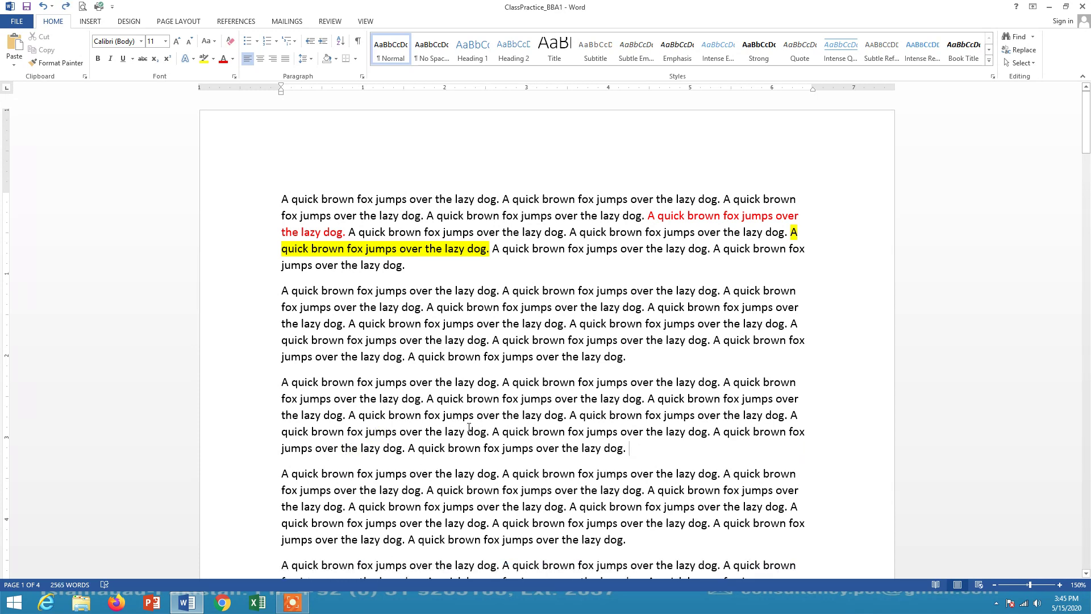
pyautogui.click(16, 43)
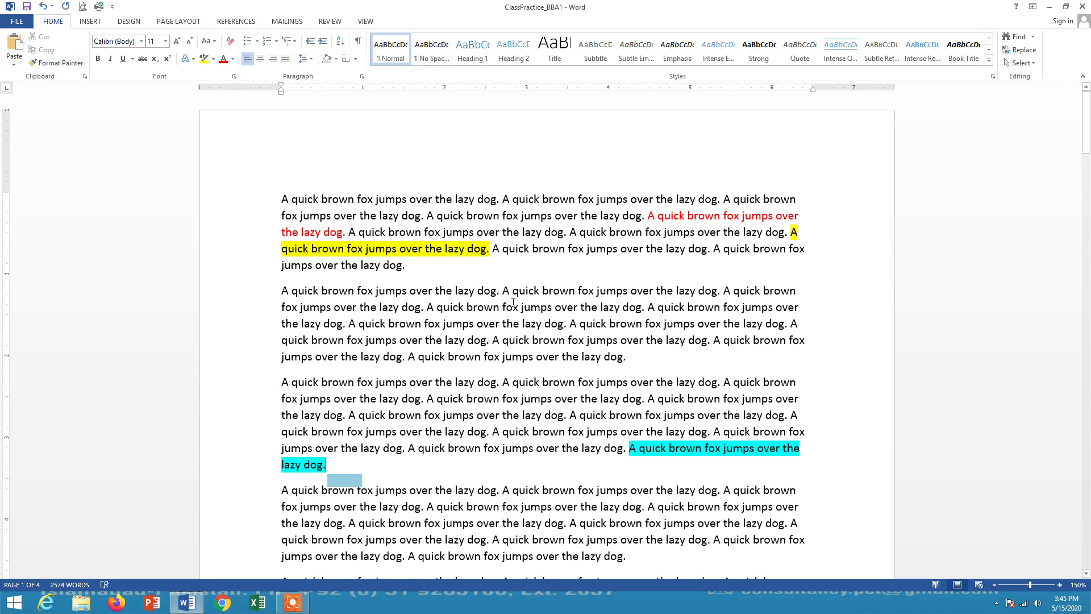
# Paste the turquoise-highlighted sentence again at the end of the fourth paragraph.
pyautogui.click(653, 556)
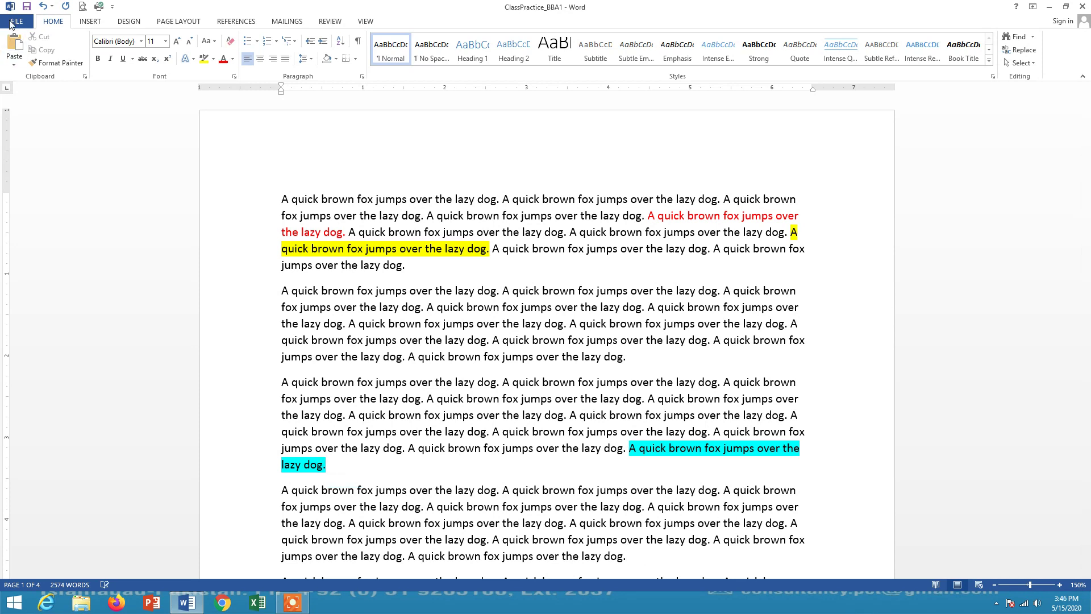
pyautogui.click(12, 41)
pyautogui.scroll(-6, 318, 118)
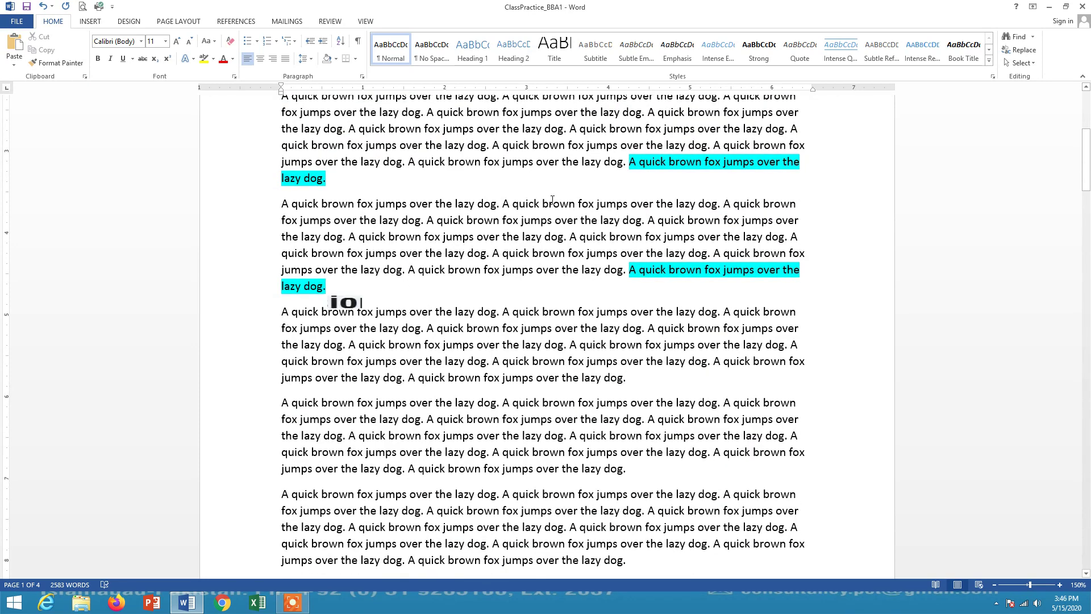
pyautogui.scroll(4, 552, 200)
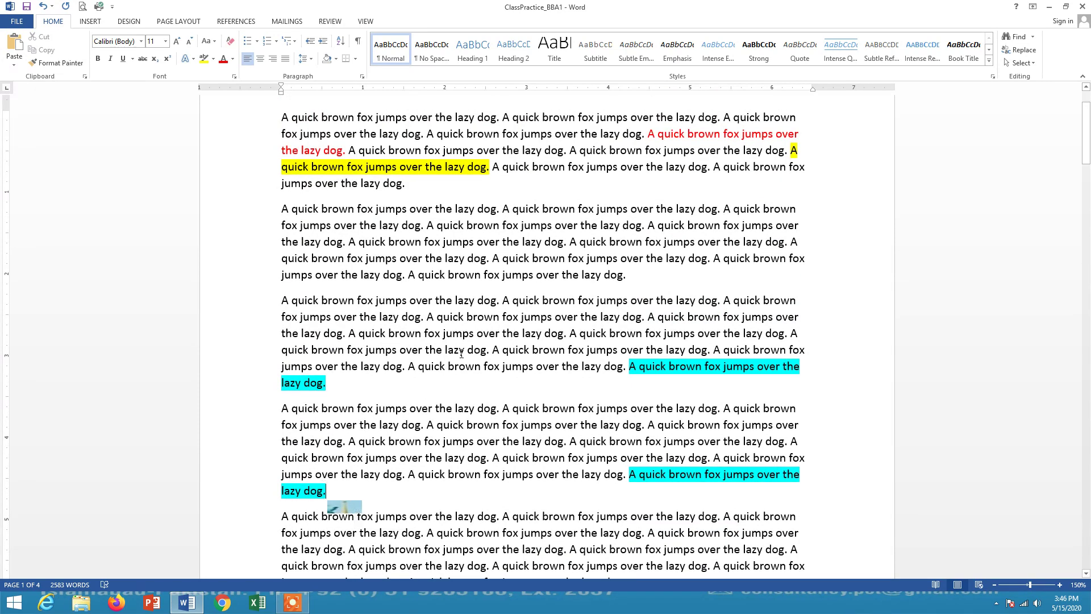
# Paste the turquoise-highlighted sentence into the seventh paragraph, before the first full sentence of its third line.
pyautogui.scroll(-8, 486, 490)
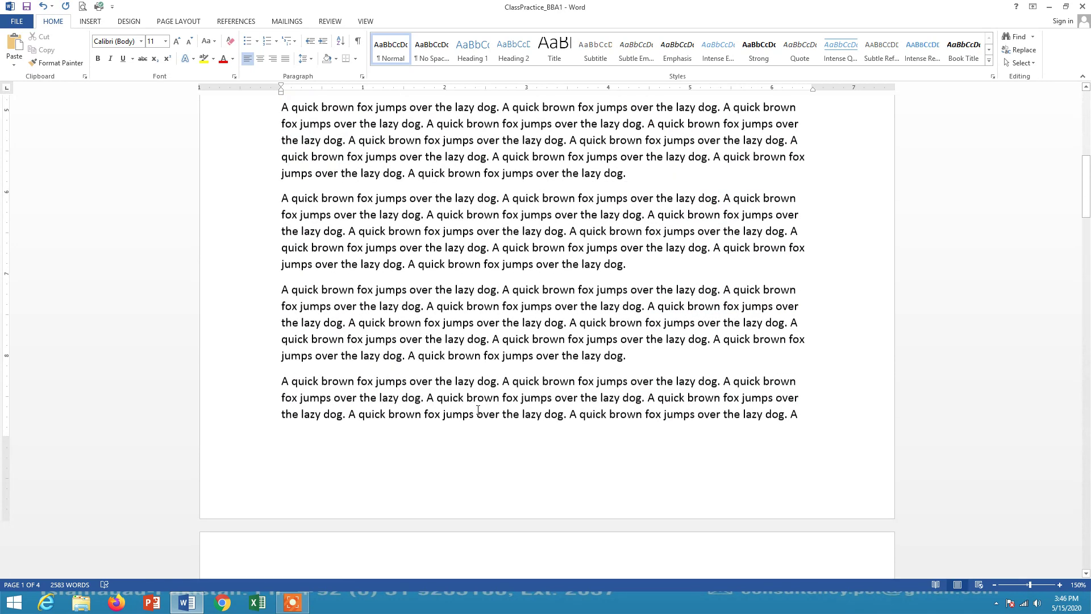
pyautogui.click(348, 323)
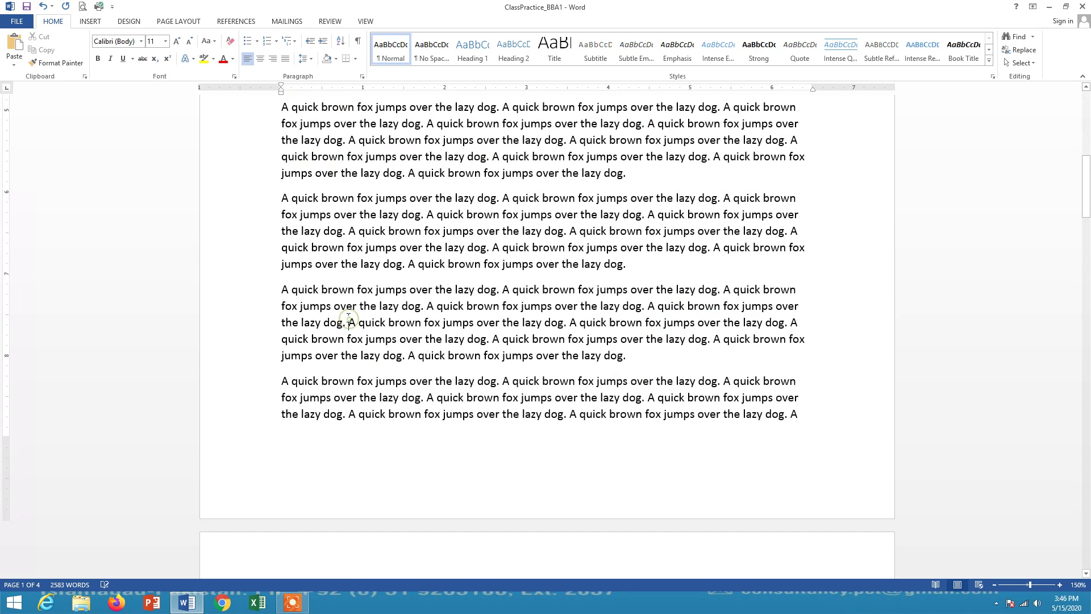
pyautogui.click(14, 41)
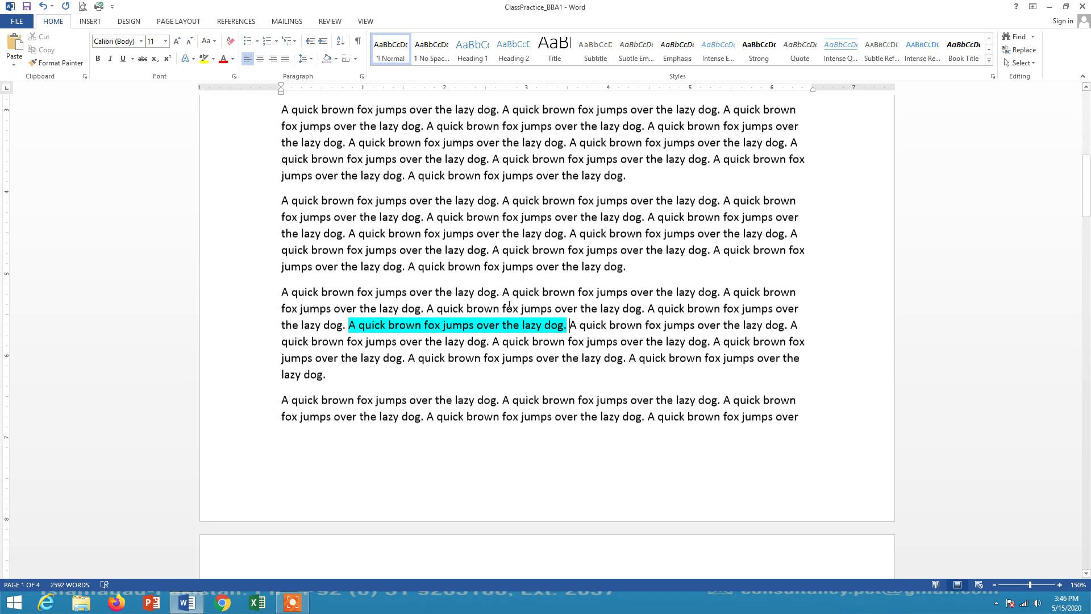
# Copy the yellow-highlighted sentence from the first paragraph and paste it mid-line into the third line of the fourth paragraph.
pyautogui.scroll(10, 168, 165)
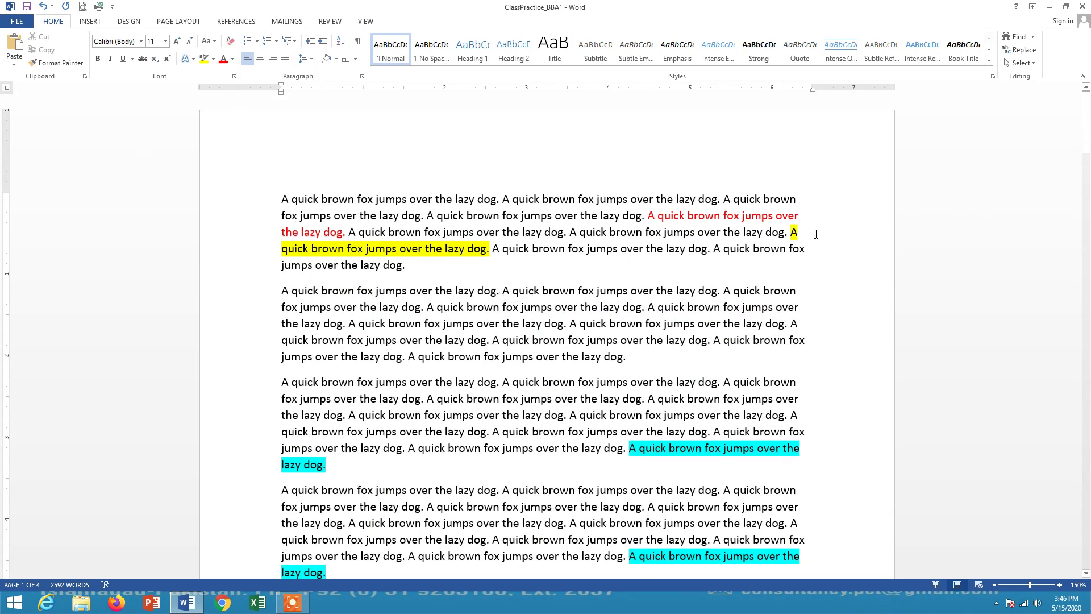
pyautogui.moveTo(793, 232); pyautogui.dragTo(490, 249)
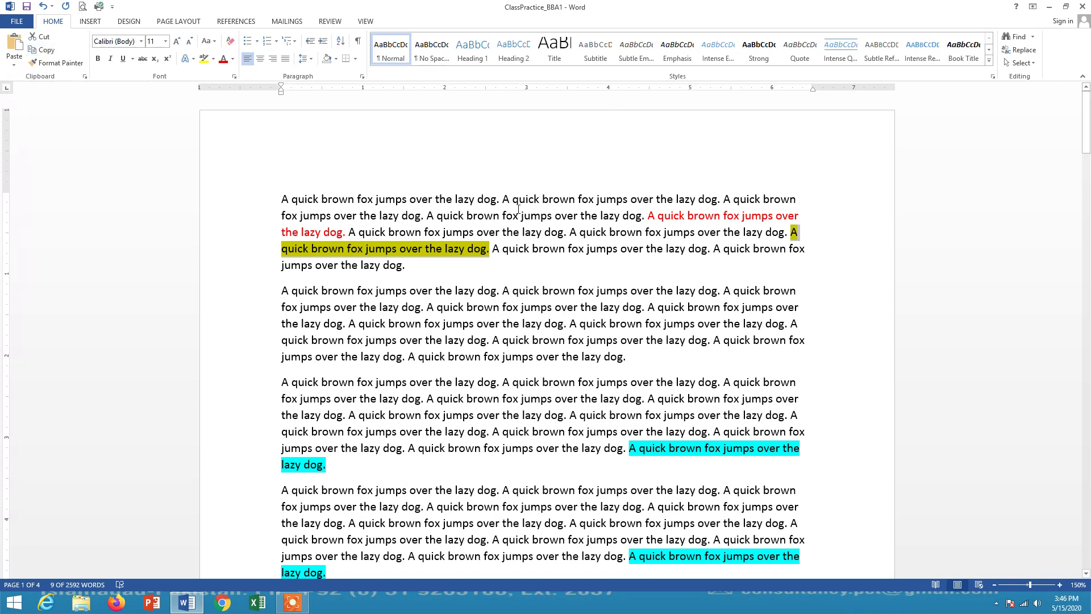
pyautogui.click(46, 50)
pyautogui.scroll(-5, 614, 327)
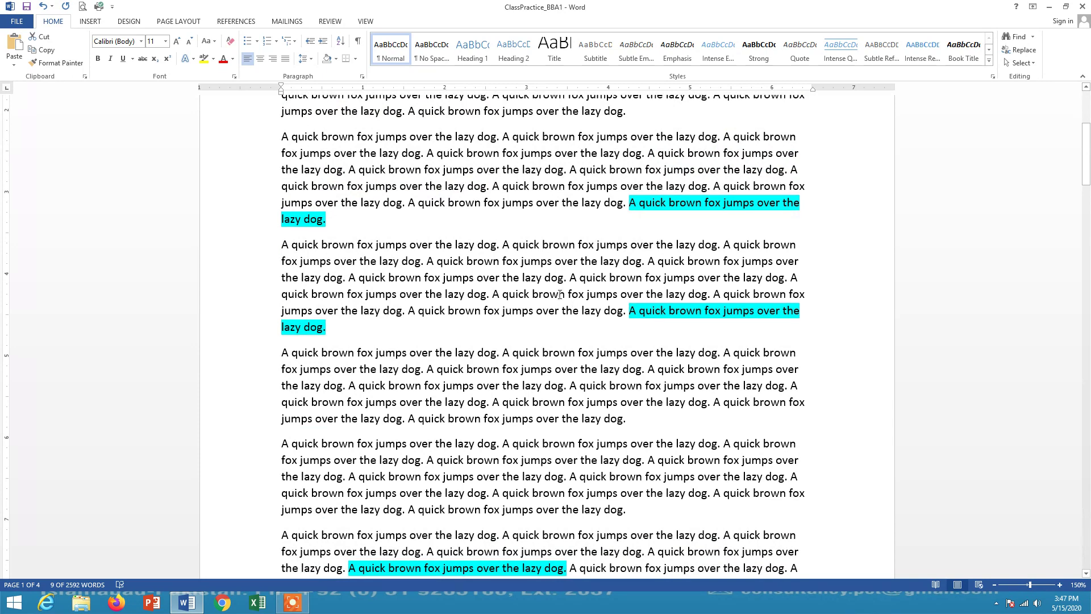
pyautogui.click(568, 278)
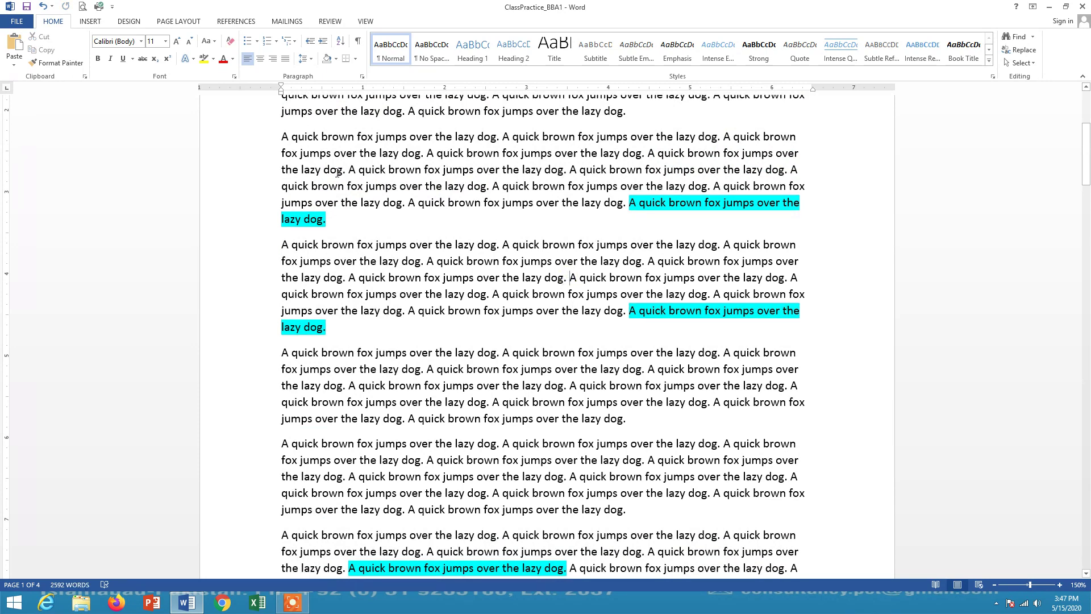
pyautogui.click(13, 45)
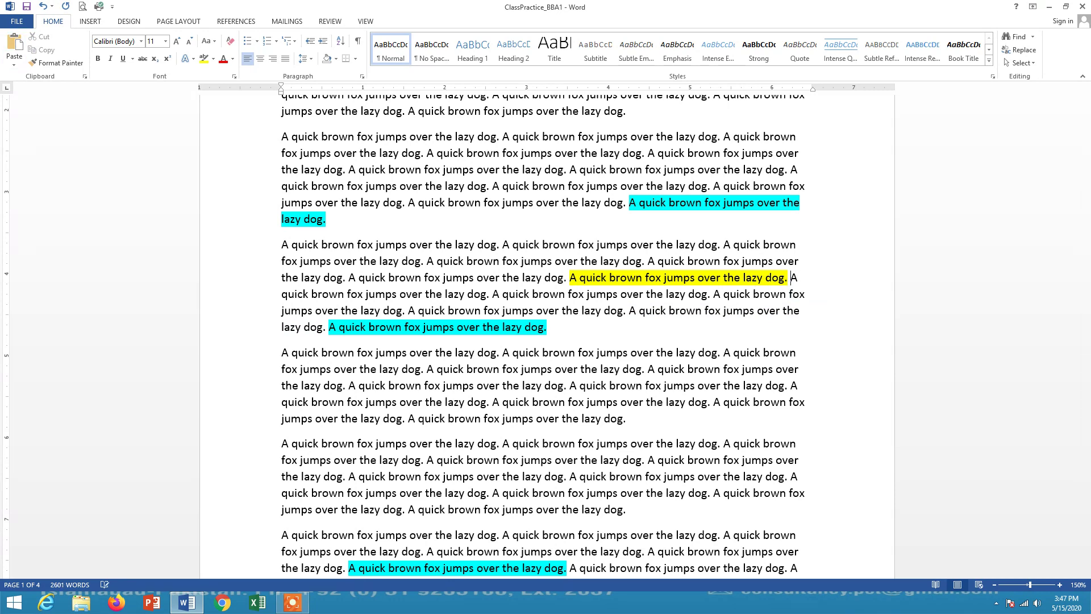
# Paste the copied yellow-highlighted sentence at the end of the sixth paragraph.
pyautogui.scroll(-3, 673, 418)
pyautogui.click(632, 347)
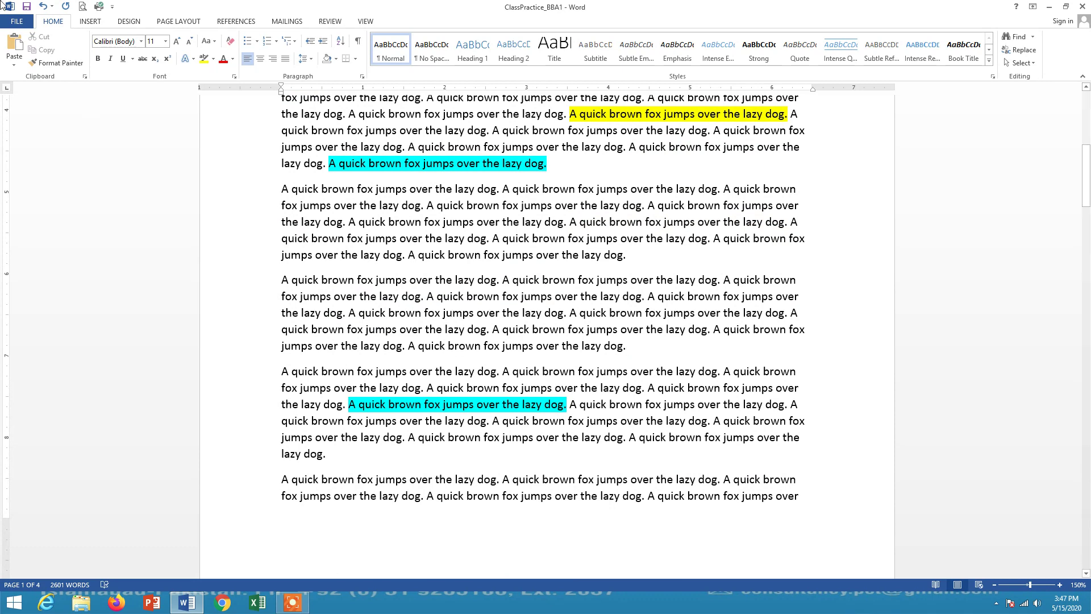
pyautogui.click(14, 42)
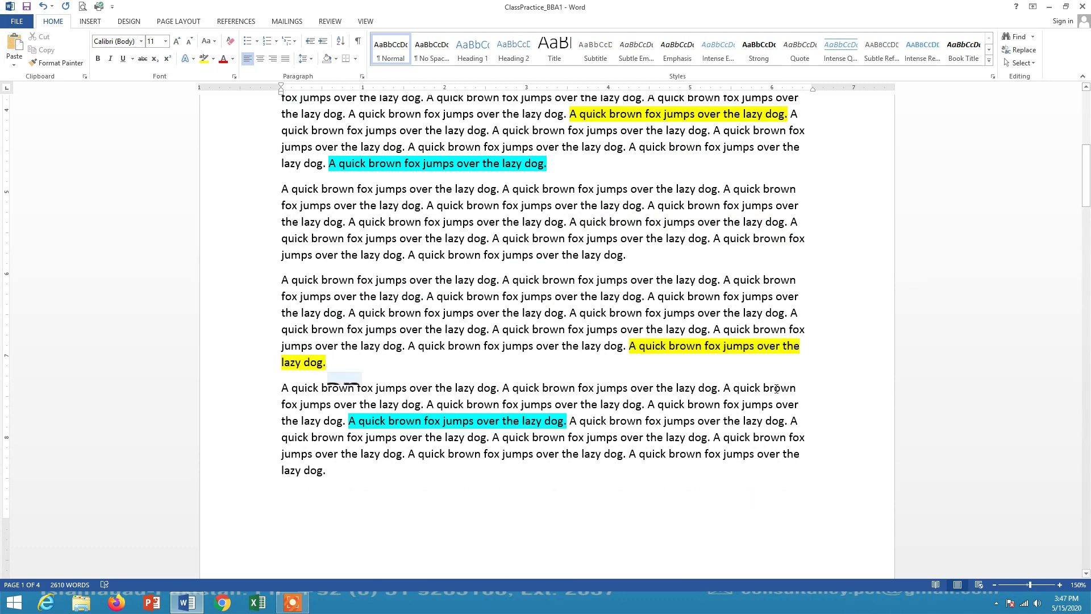
# Paste the yellow-highlighted sentence into the middle of the fourth line of a paragraph on page 2.
pyautogui.scroll(-15, 776, 388)
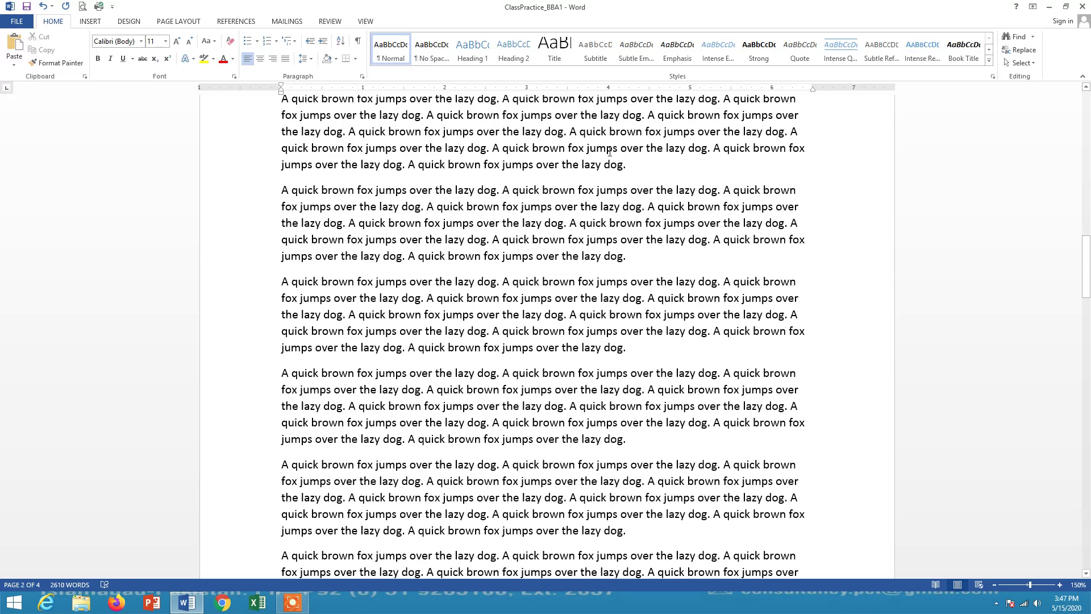
pyautogui.click(493, 148)
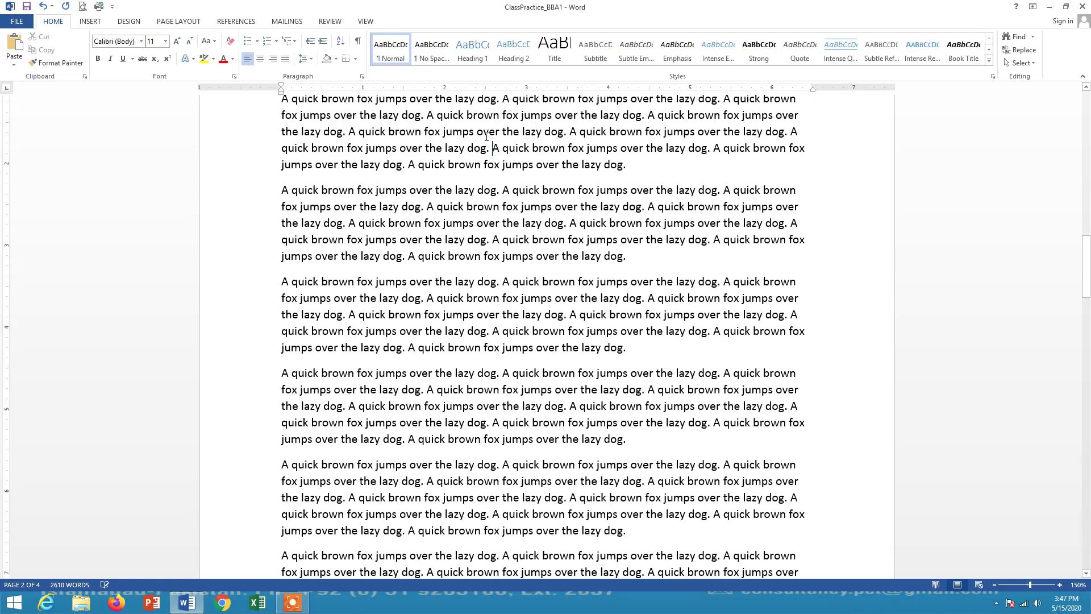
pyautogui.click(16, 45)
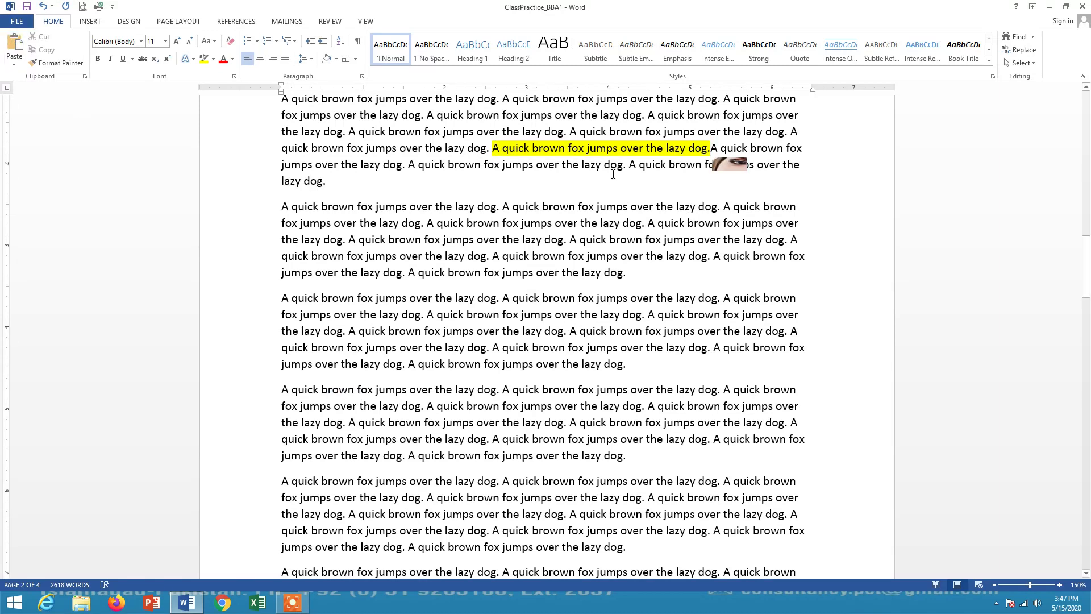
# Select the document's entire text, look through the selection, and clear it.
pyautogui.scroll(5, 614, 170)
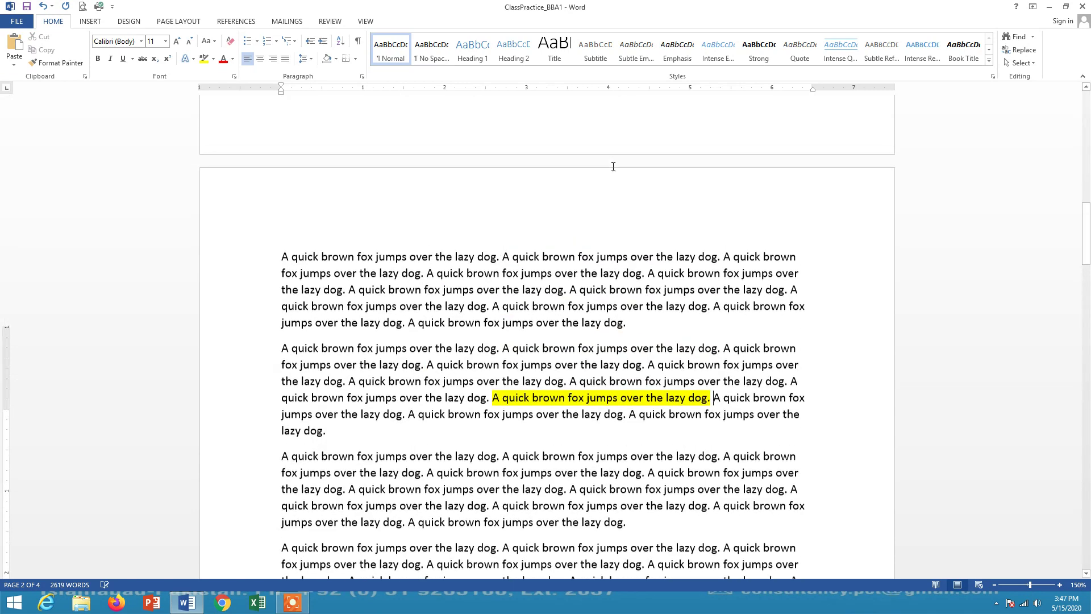
pyautogui.scroll(15, 613, 166)
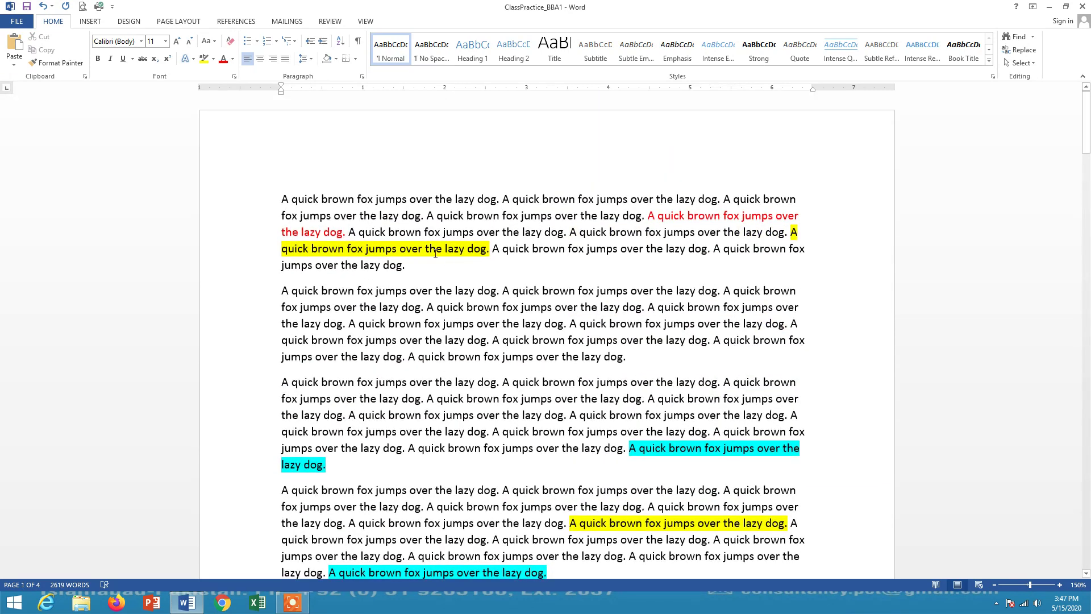
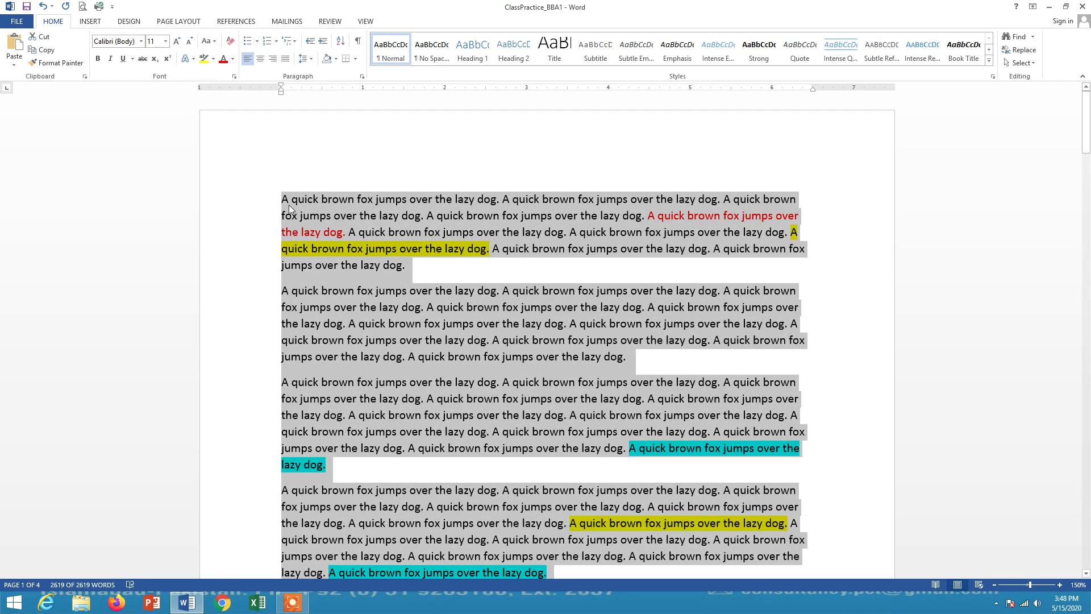
pyautogui.scroll(-18, 536, 302)
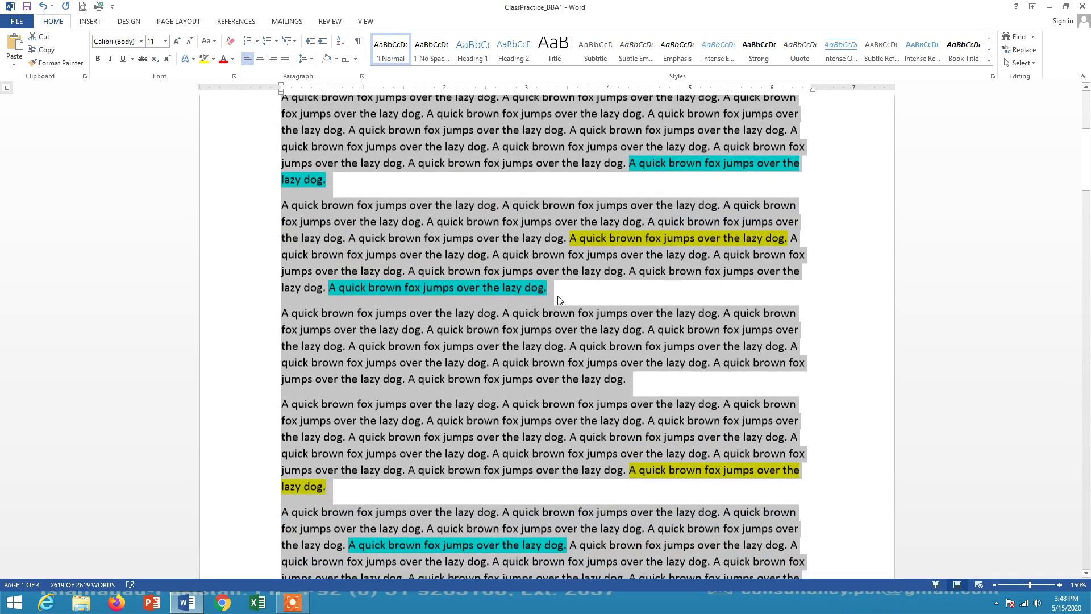
pyautogui.scroll(18, 590, 274)
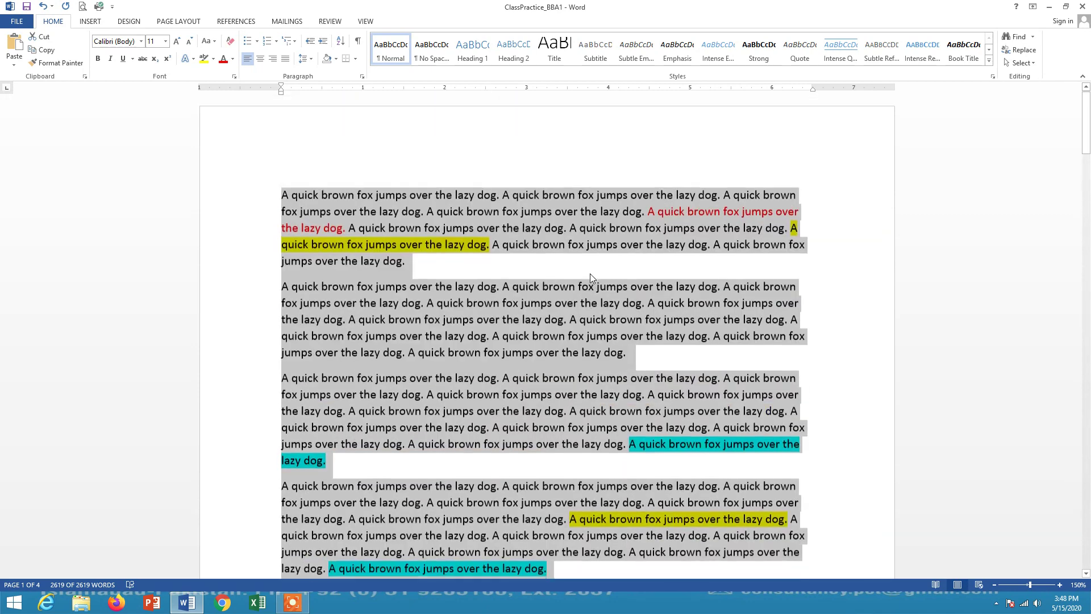
pyautogui.click(267, 198)
pyautogui.click(281, 198)
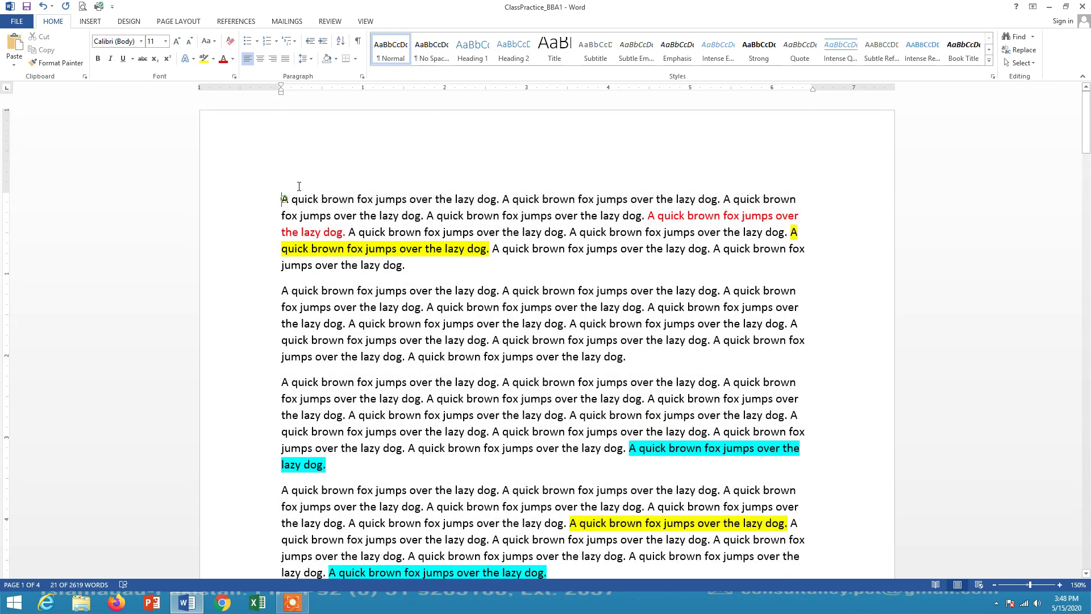
# Select the text from the start of the document to the second line of the third paragraph, and clear the selection.
pyautogui.tripleClick(281, 199)
pyautogui.moveTo(506, 313); pyautogui.dragTo(507, 330)
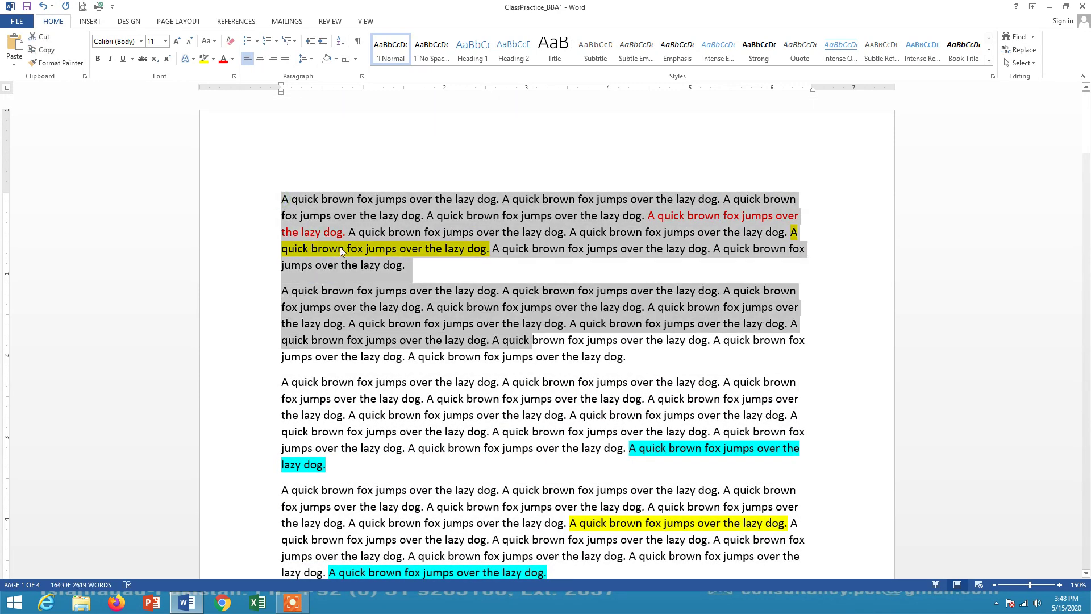
pyautogui.click(281, 199)
pyautogui.hotkey('shift', 'Down')
pyautogui.hotkey('shift', 'Down')
pyautogui.hotkey('shift', 'Down')
pyautogui.hotkey('shift', 'Down')
pyautogui.hotkey('shift', 'Down')
pyautogui.hotkey('shift', 'Down')
pyautogui.hotkey('shift', 'Down')
pyautogui.hotkey('shift', 'Down')
pyautogui.hotkey('shift', 'Down')
pyautogui.hotkey('shift', 'Down')
pyautogui.hotkey('shift', 'Down')
pyautogui.hotkey('shift', 'Down')
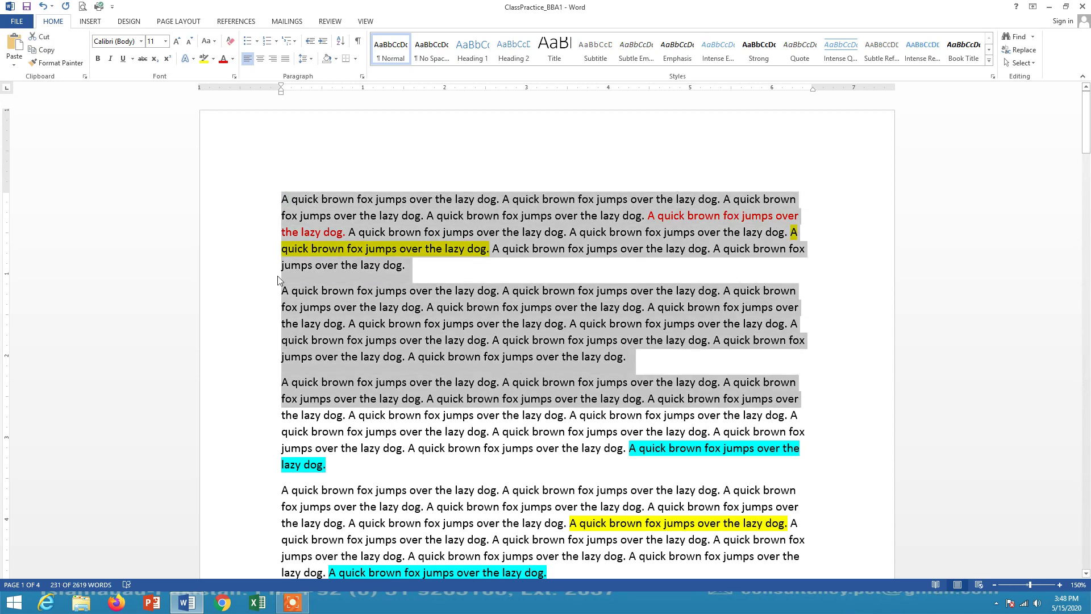
pyautogui.click(285, 200)
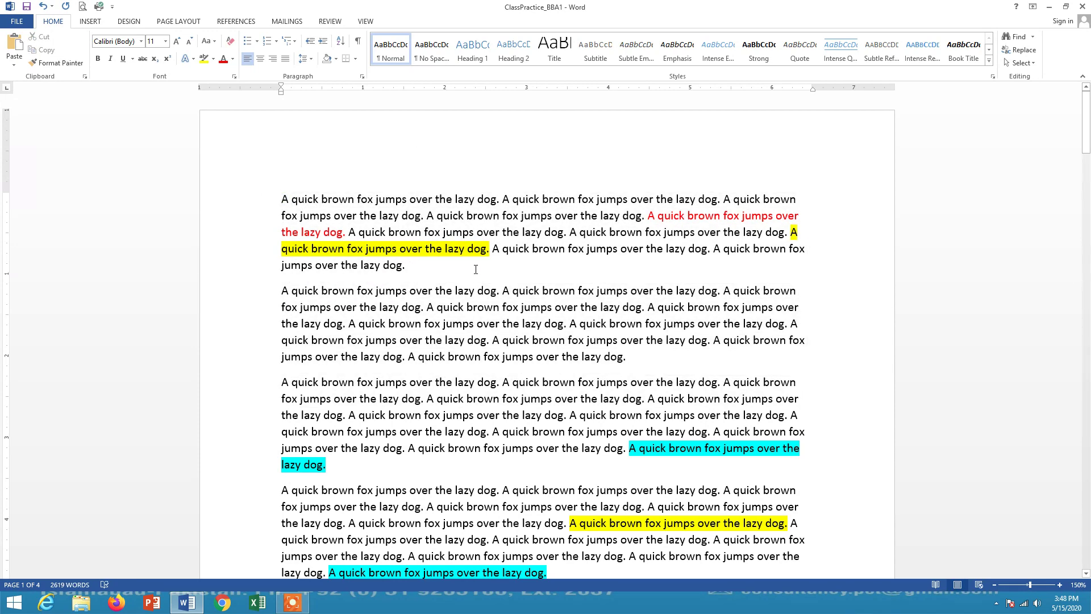
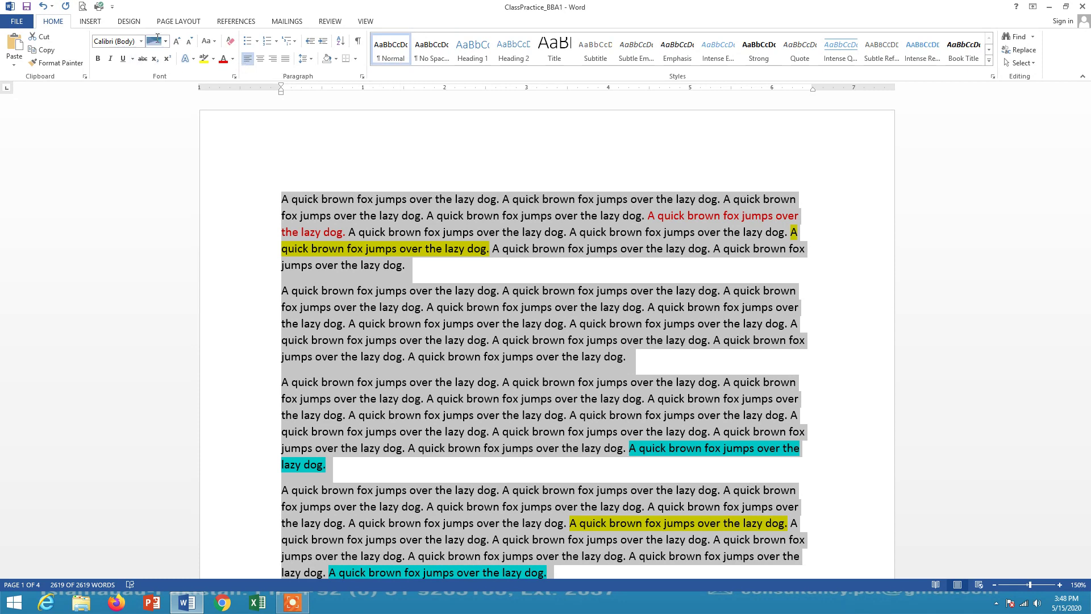
# Format the whole document's text in Times New Roman, size 12.
pyautogui.click(114, 41)
pyautogui.press('Escape')
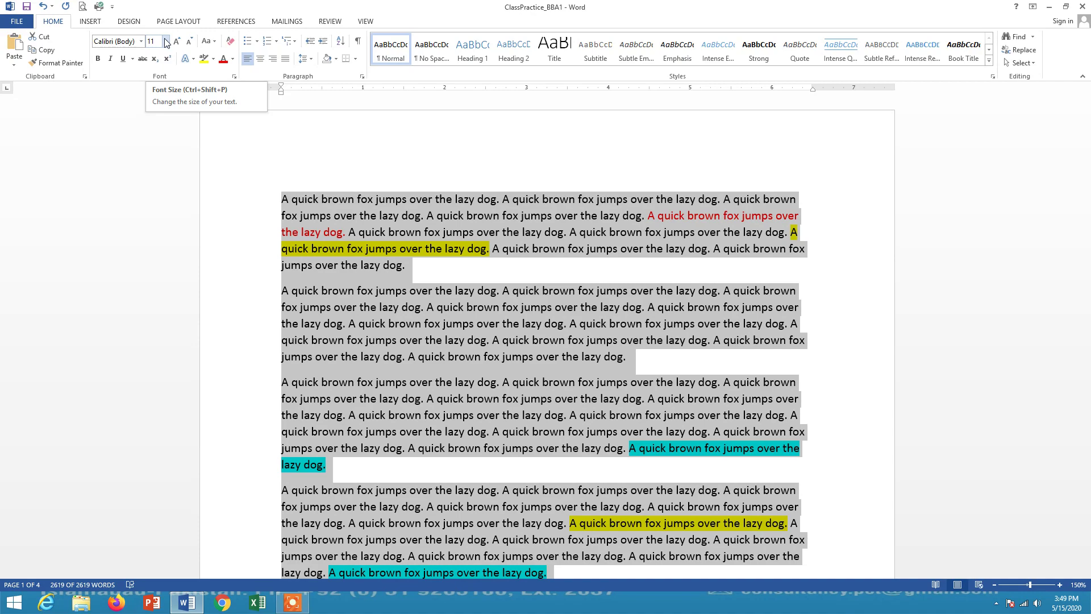
pyautogui.click(141, 41)
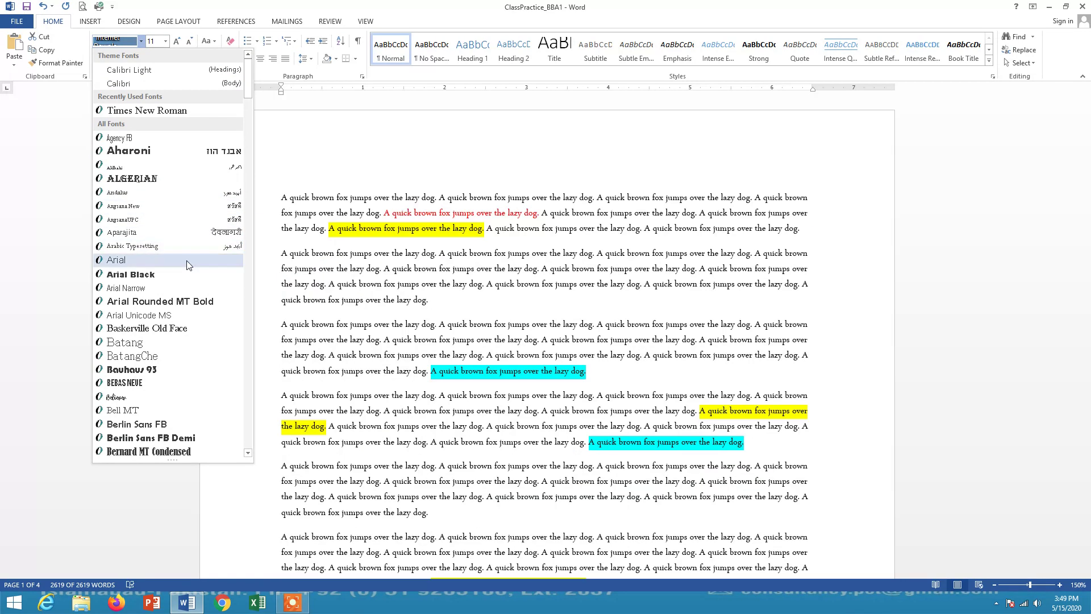
pyautogui.scroll(-1, 188, 265)
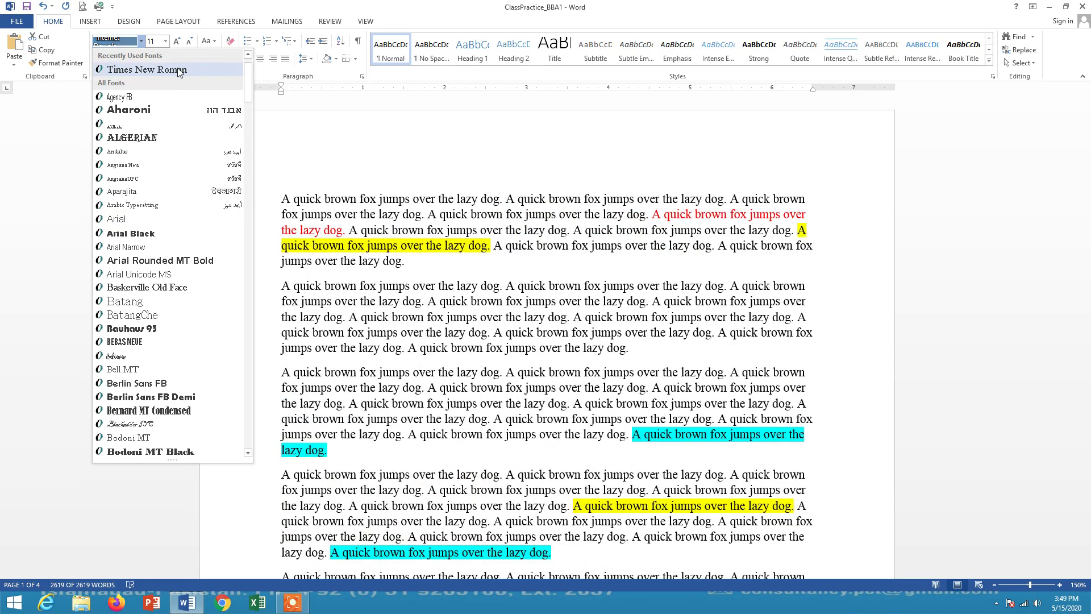
pyautogui.click(177, 69)
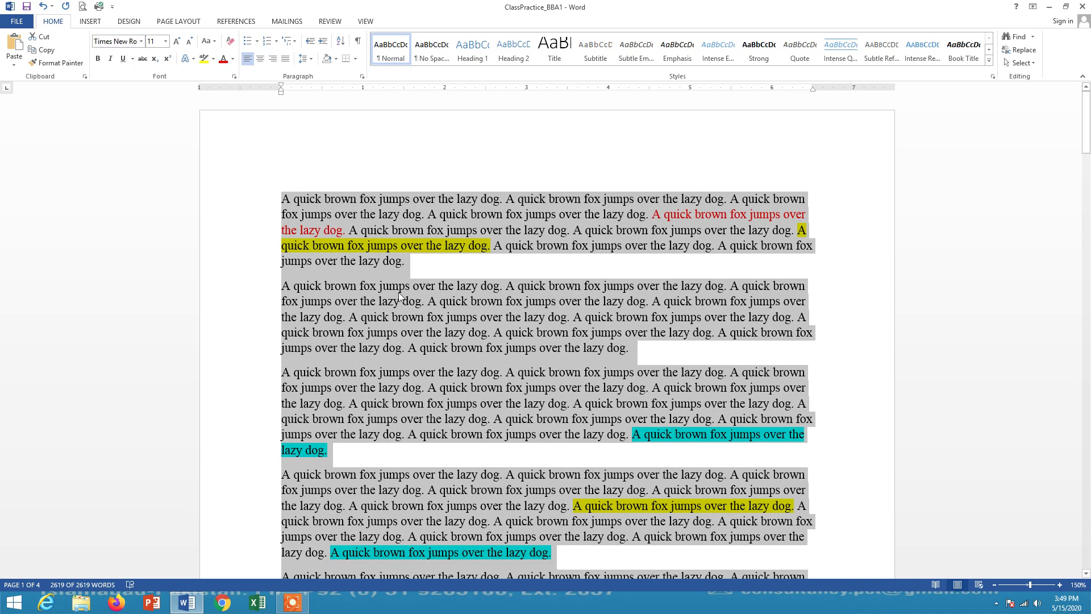
pyautogui.click(165, 41)
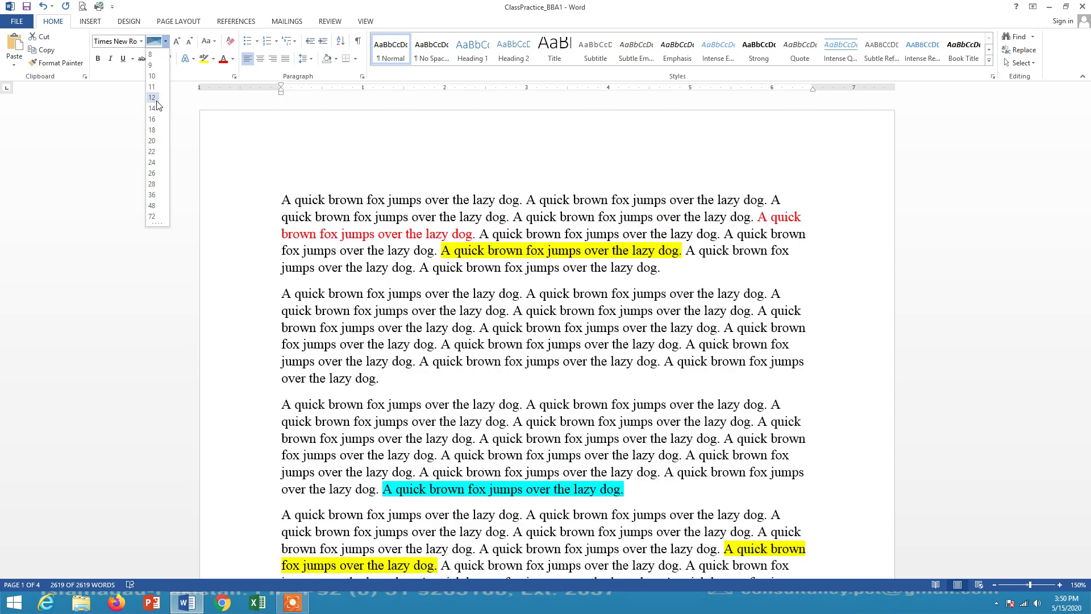
pyautogui.click(152, 98)
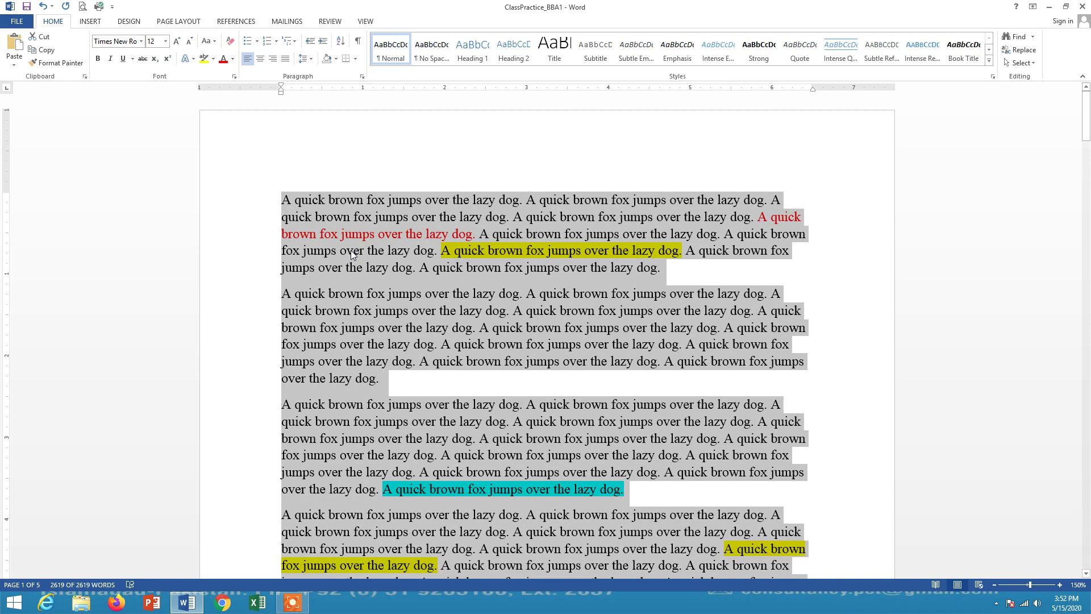
pyautogui.click(498, 202)
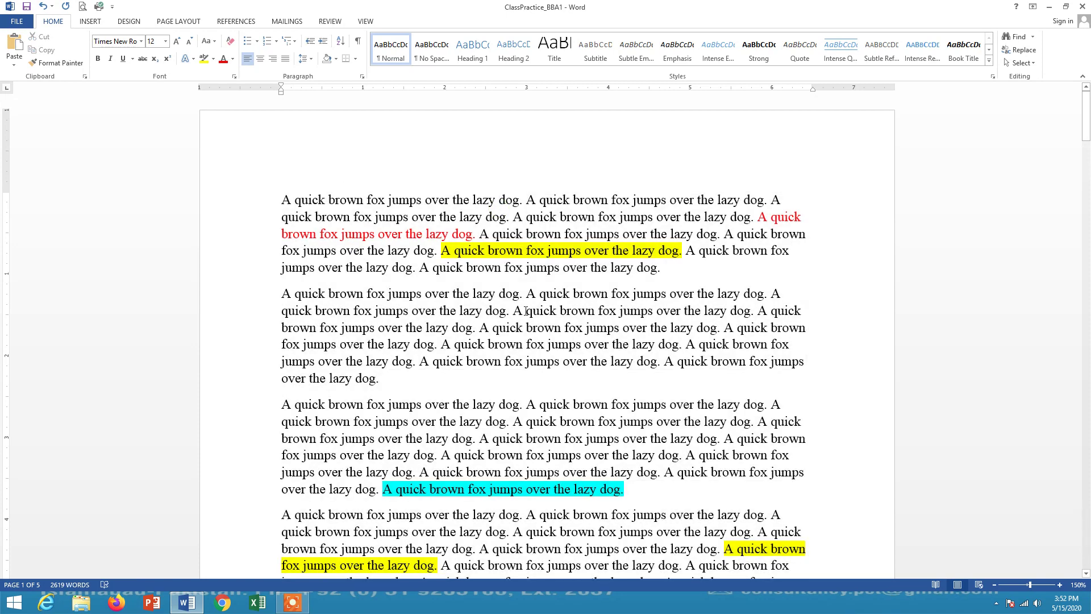
# In the second paragraph, bold the full sentence on the second line and italicize the full sentence on the fourth line.
pyautogui.moveTo(513, 311); pyautogui.dragTo(755, 311)
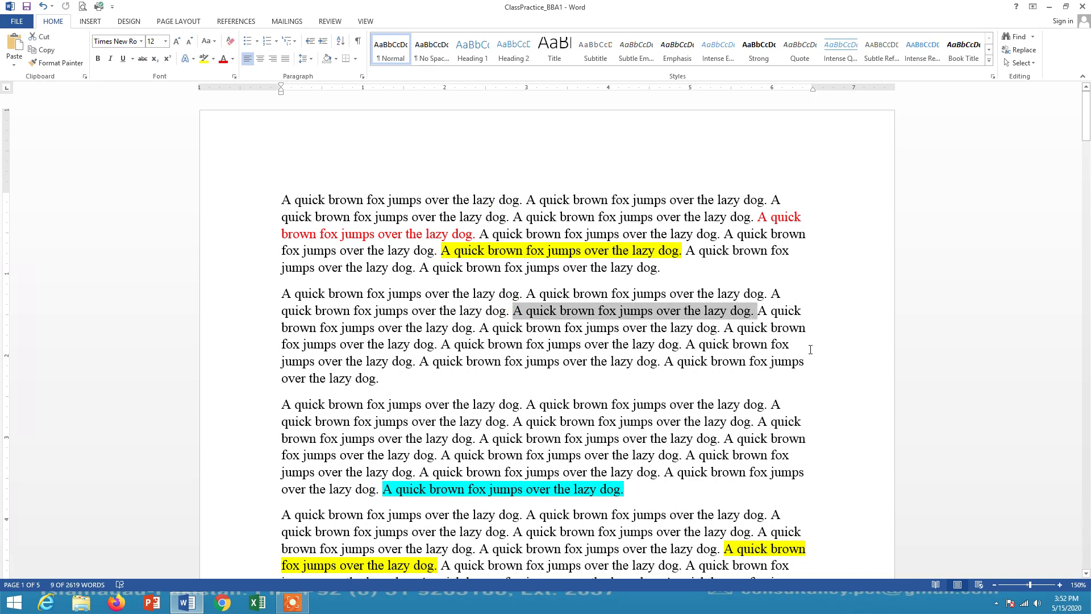
pyautogui.hotkey('shift', 'Left')
pyautogui.click(99, 60)
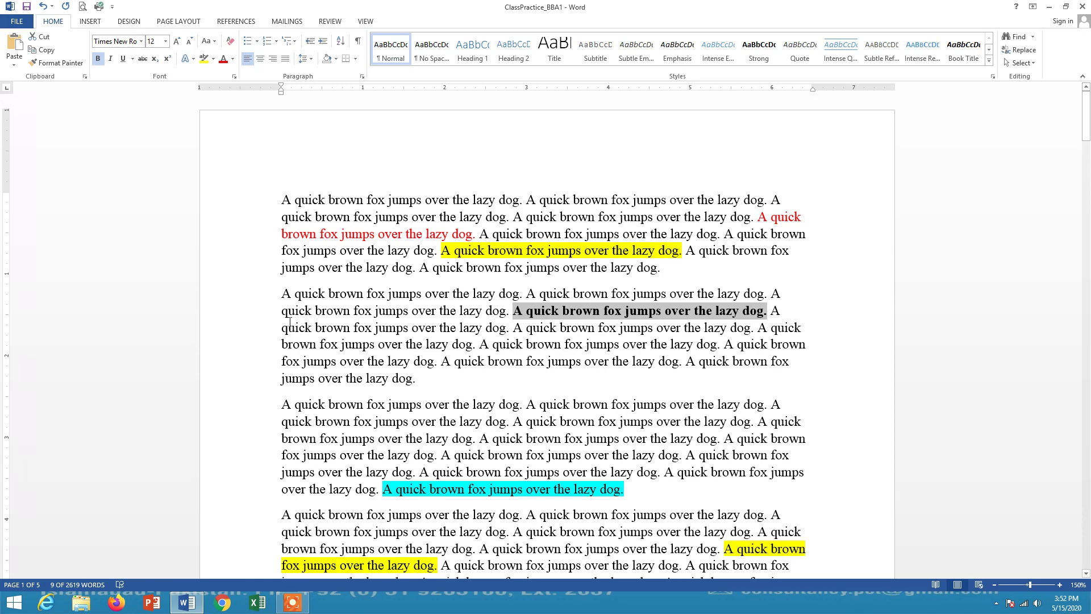
pyautogui.click(385, 343)
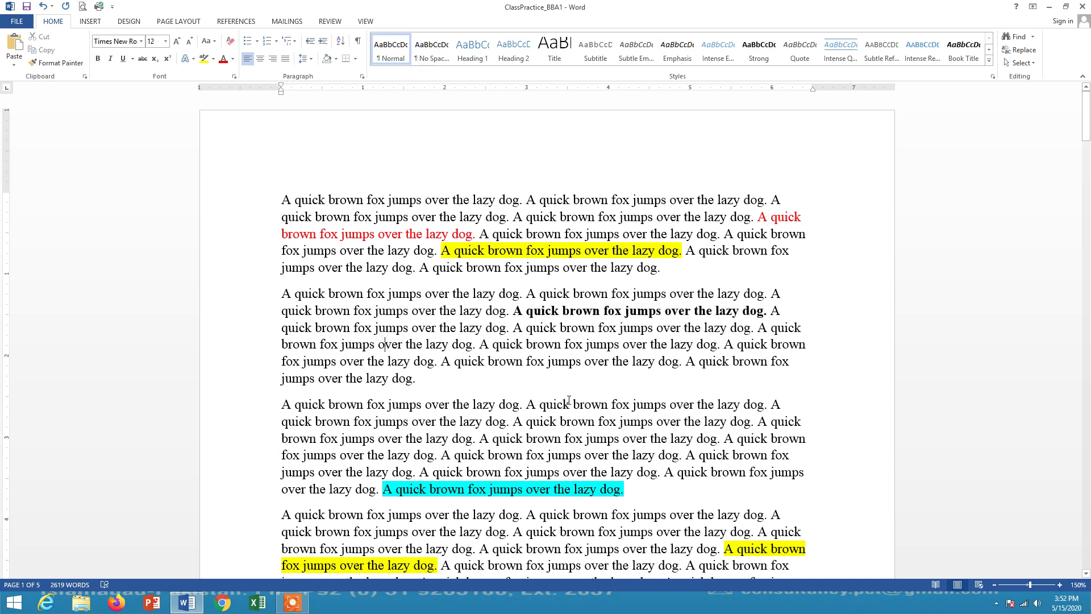
pyautogui.moveTo(479, 344); pyautogui.dragTo(722, 344)
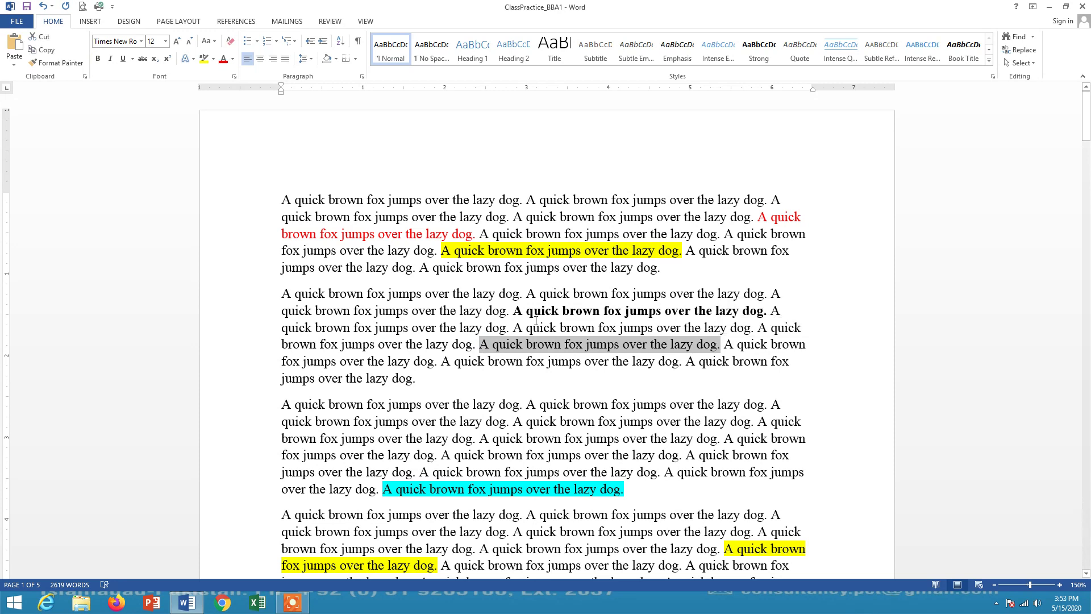
pyautogui.click(113, 59)
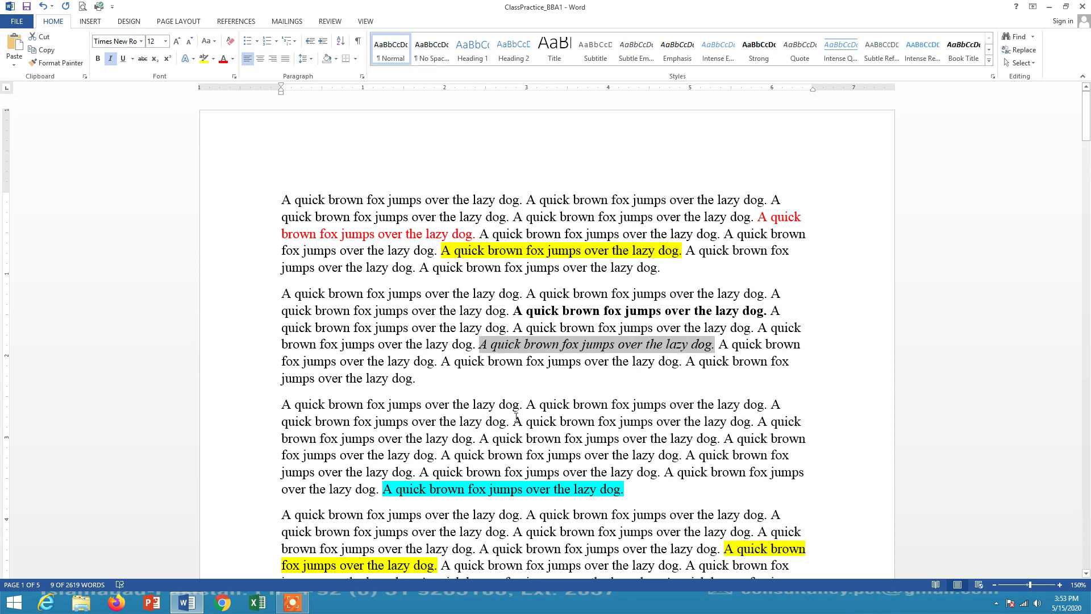
# Underline the full sentence on the second line of the third paragraph with a single line.
pyautogui.moveTo(514, 421); pyautogui.dragTo(754, 422)
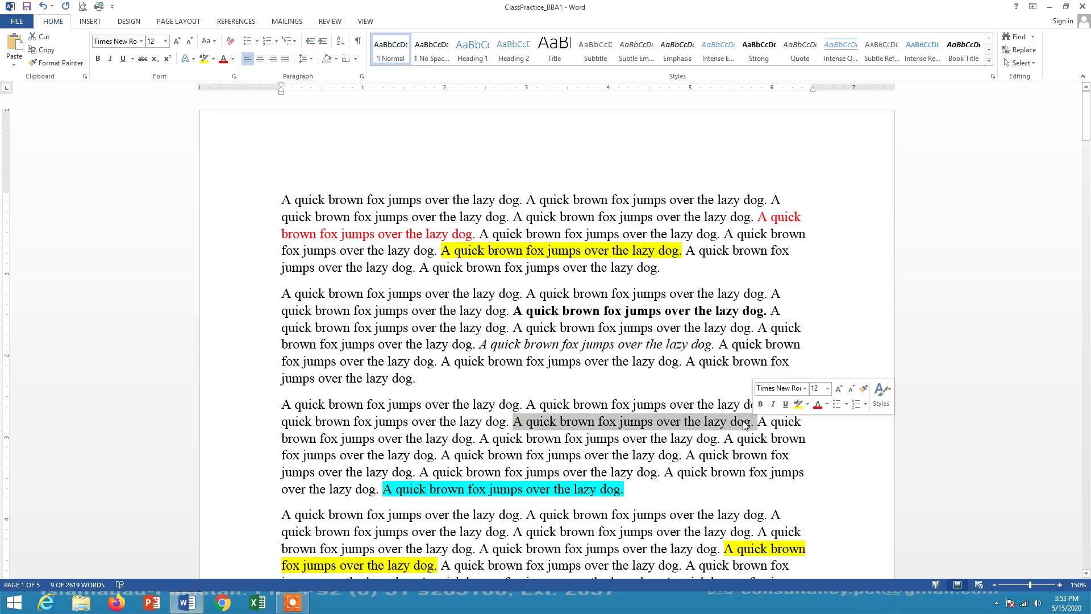
pyautogui.click(123, 59)
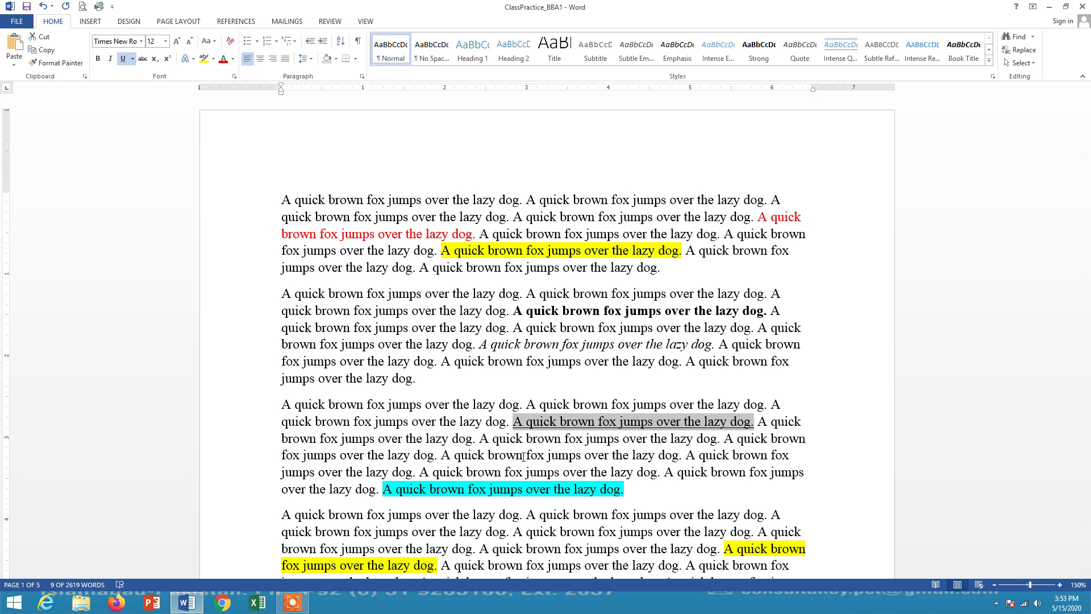
pyautogui.click(133, 59)
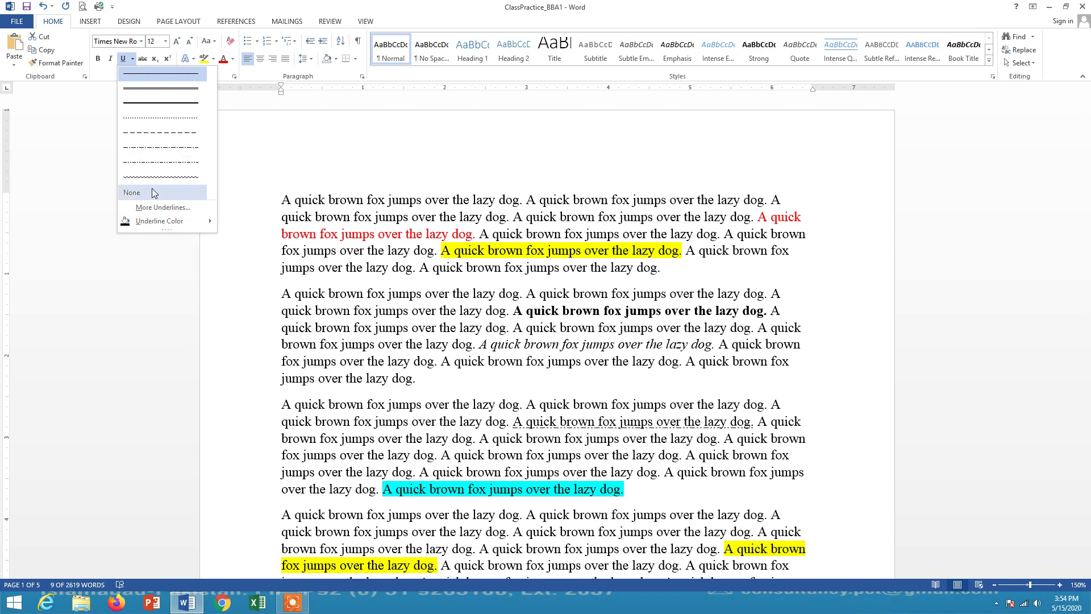
pyautogui.click(131, 56)
# Apply strikethrough to the first full paragraph on page 2.
pyautogui.scroll(-3, 511, 323)
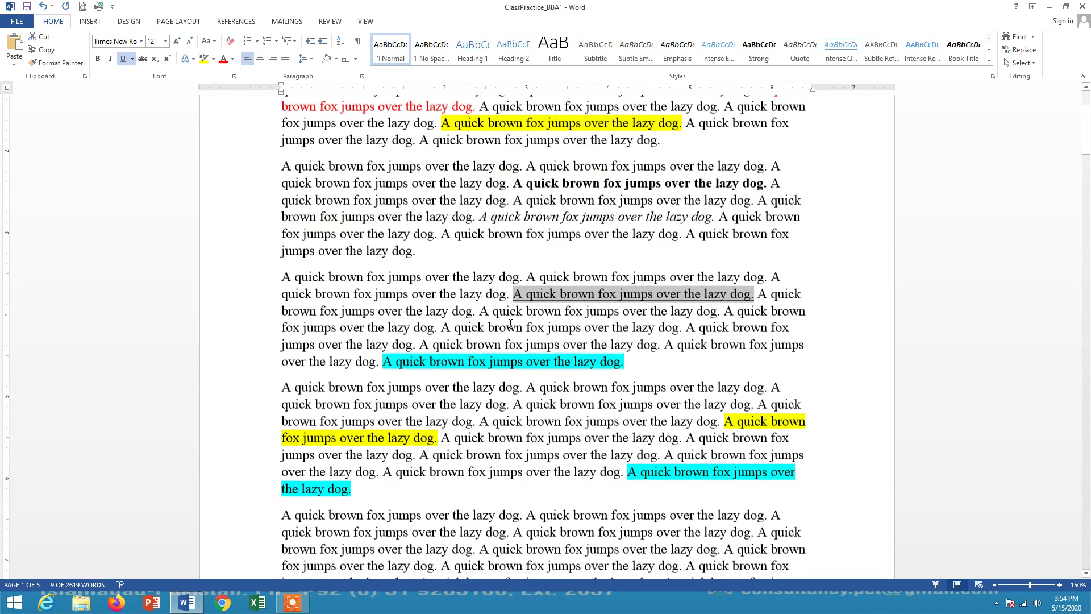
pyautogui.scroll(-15, 510, 323)
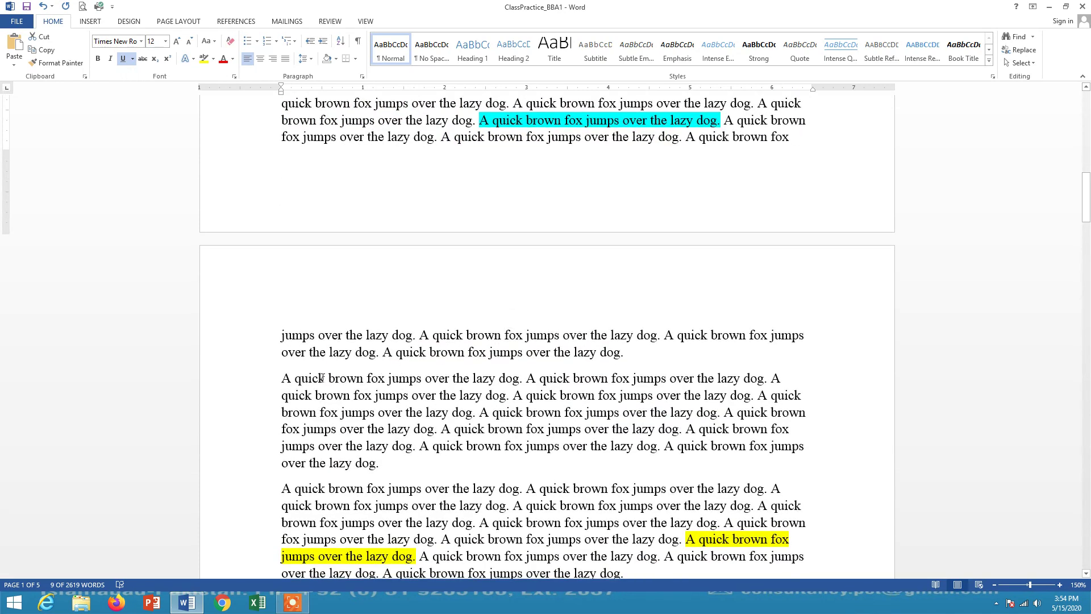
pyautogui.moveTo(283, 376); pyautogui.dragTo(446, 467)
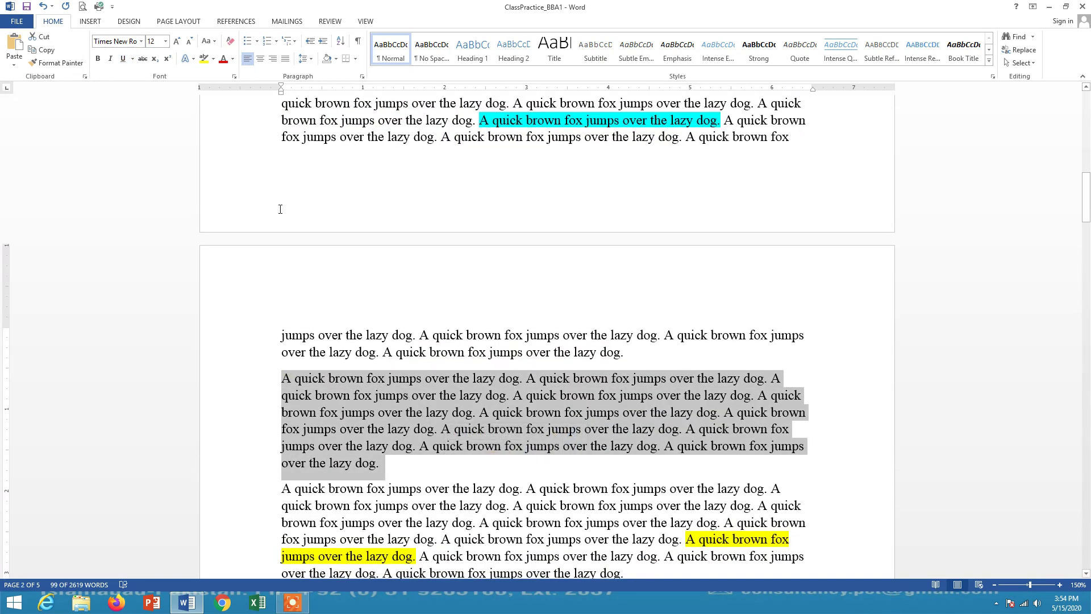
pyautogui.click(143, 60)
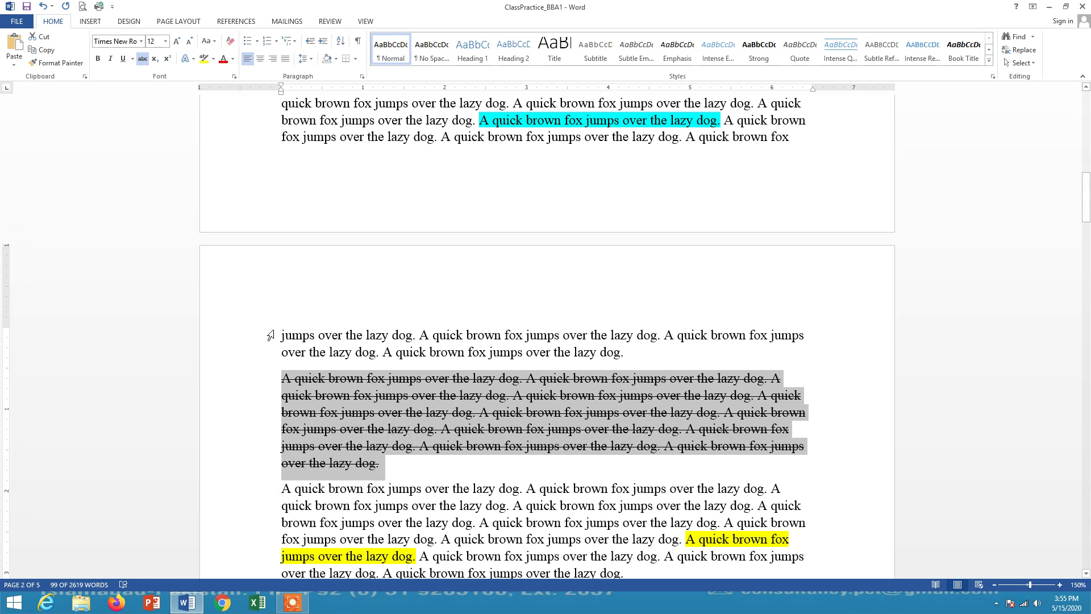
pyautogui.click(142, 59)
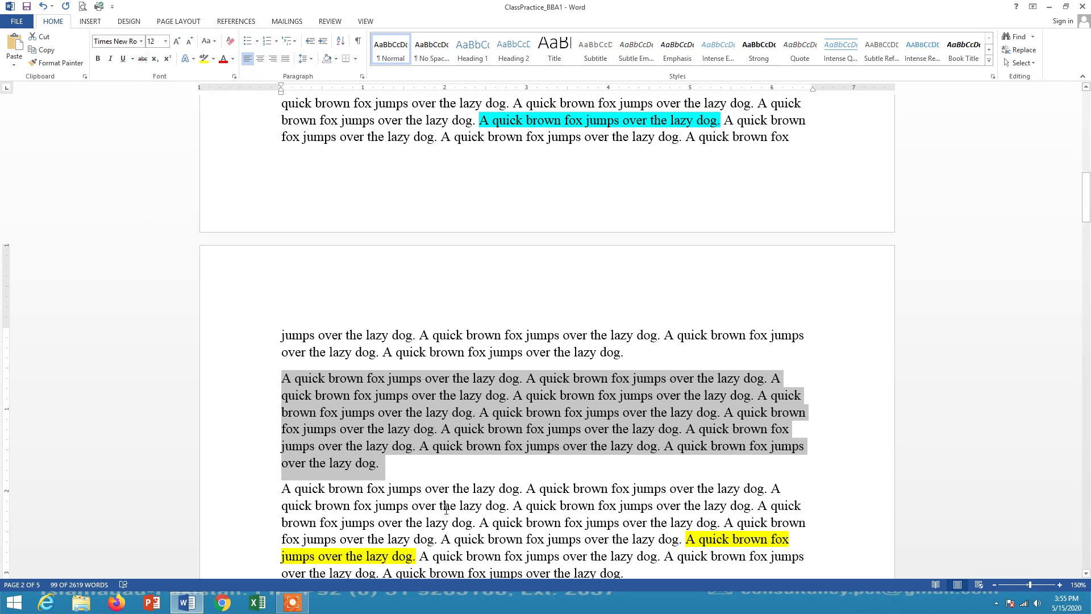
pyautogui.click(142, 59)
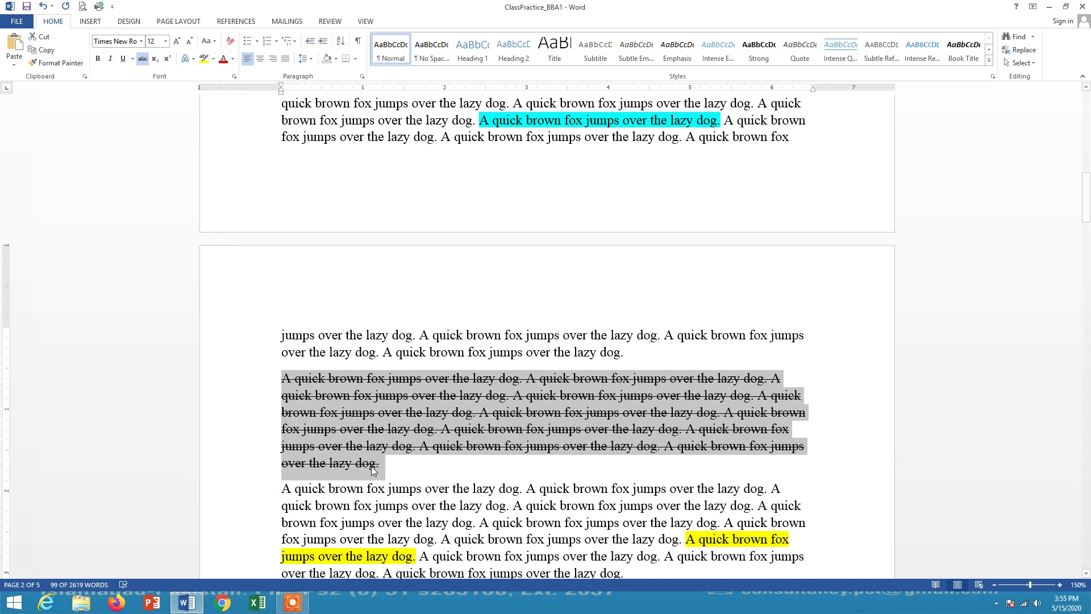
# Delete the struck-through paragraph on page 2 and undo the deletion.
pyautogui.press('Delete')
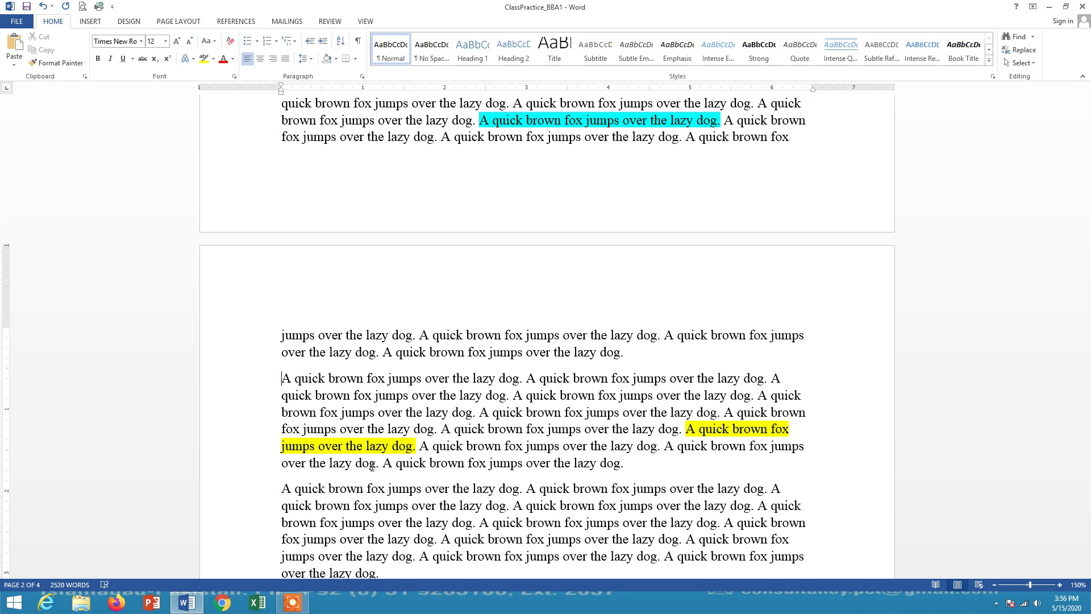
pyautogui.hotkey('ctrl', 'z')
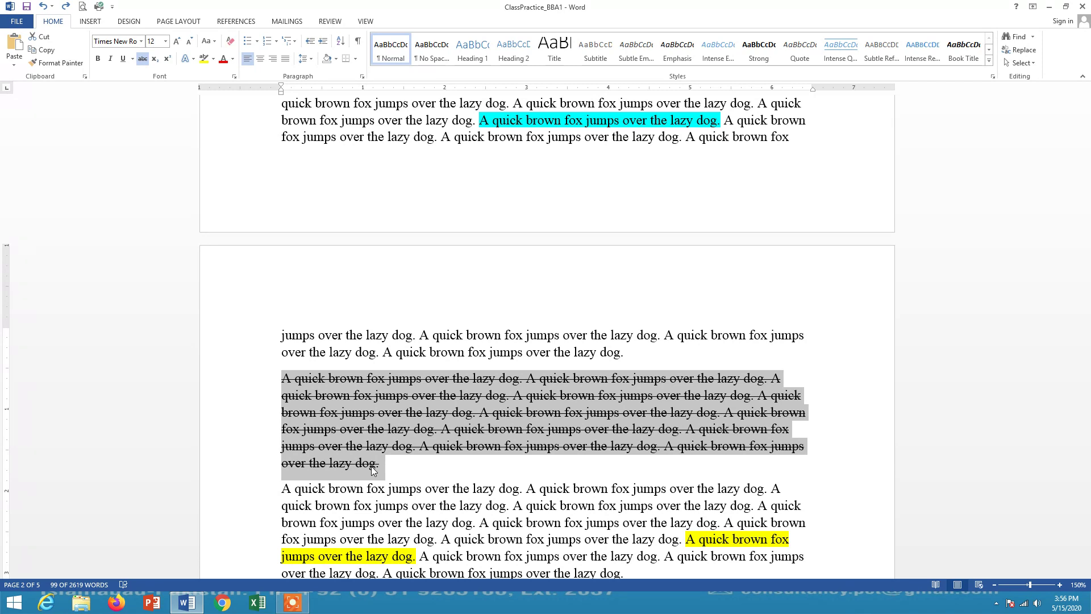
pyautogui.scroll(-3, 373, 470)
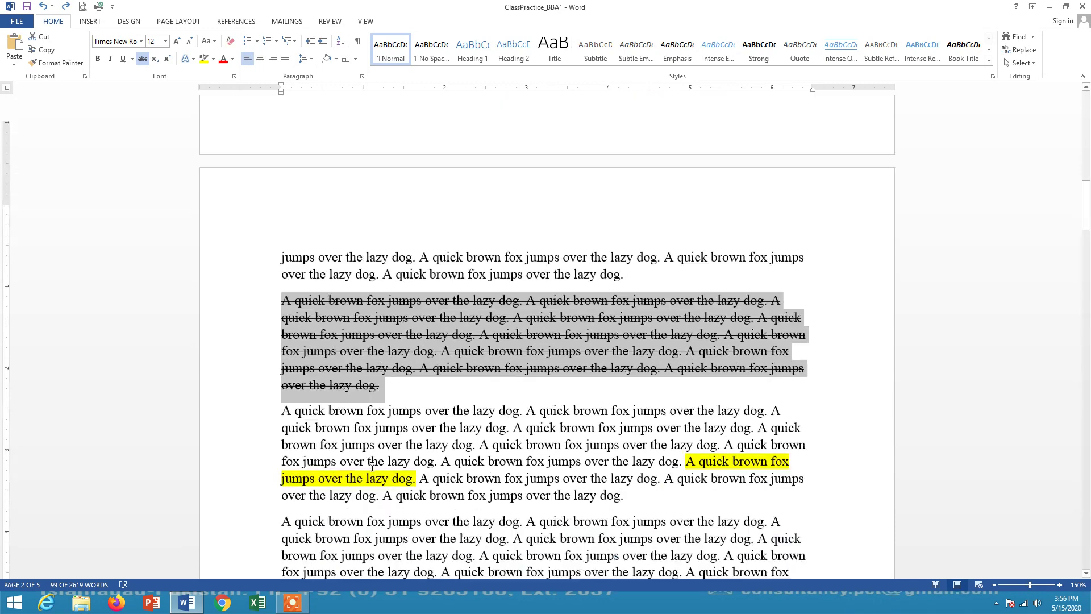
pyautogui.click(622, 471)
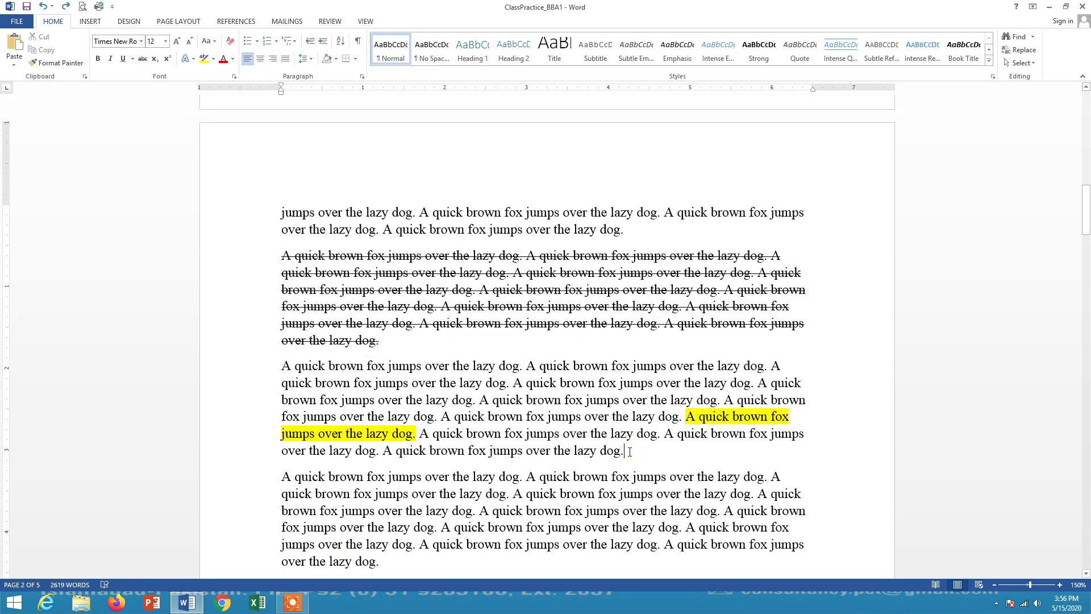
# Add the line "X2+y2=2xy2" below the page 2 paragraph with the highlighted sentence and make the 2 after X a subscript.
pyautogui.press('Return')
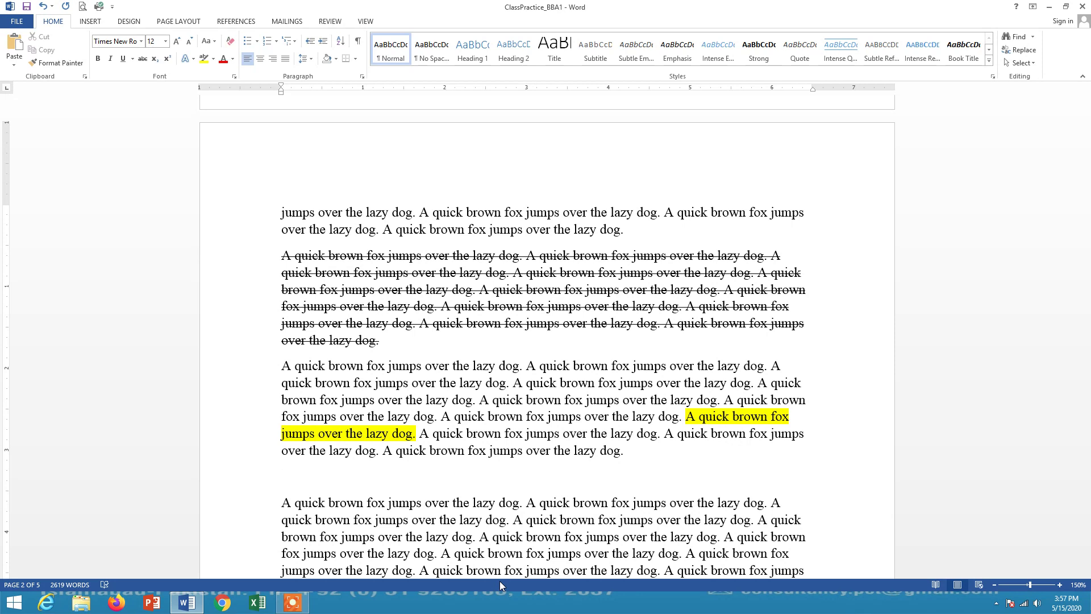
pyautogui.write('X2+y2=2xy2')
pyautogui.click(292, 476)
pyautogui.moveTo(291, 476); pyautogui.dragTo(299, 476)
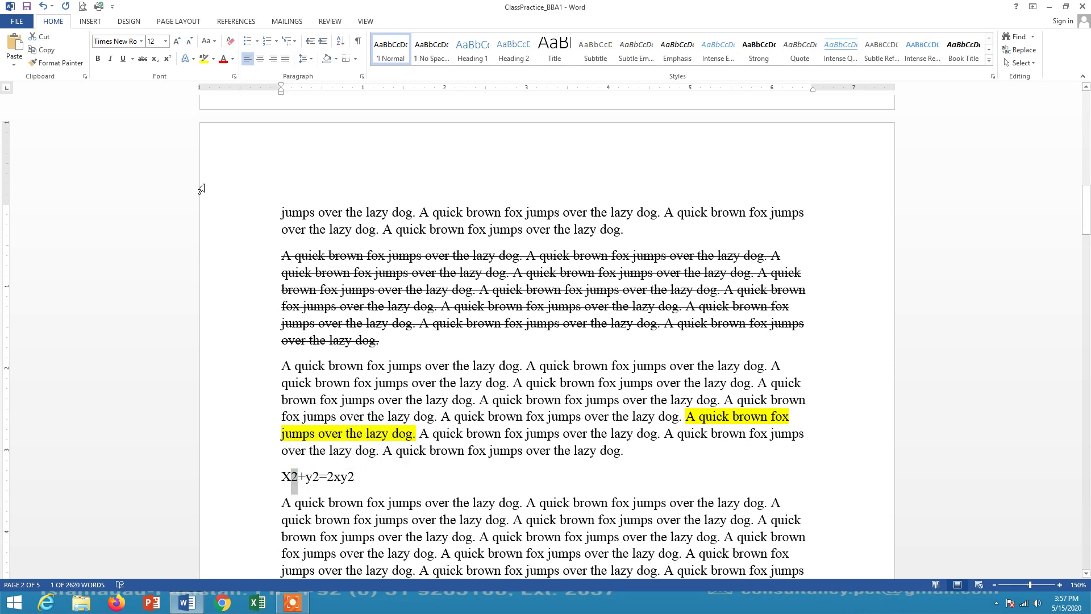
pyautogui.click(154, 60)
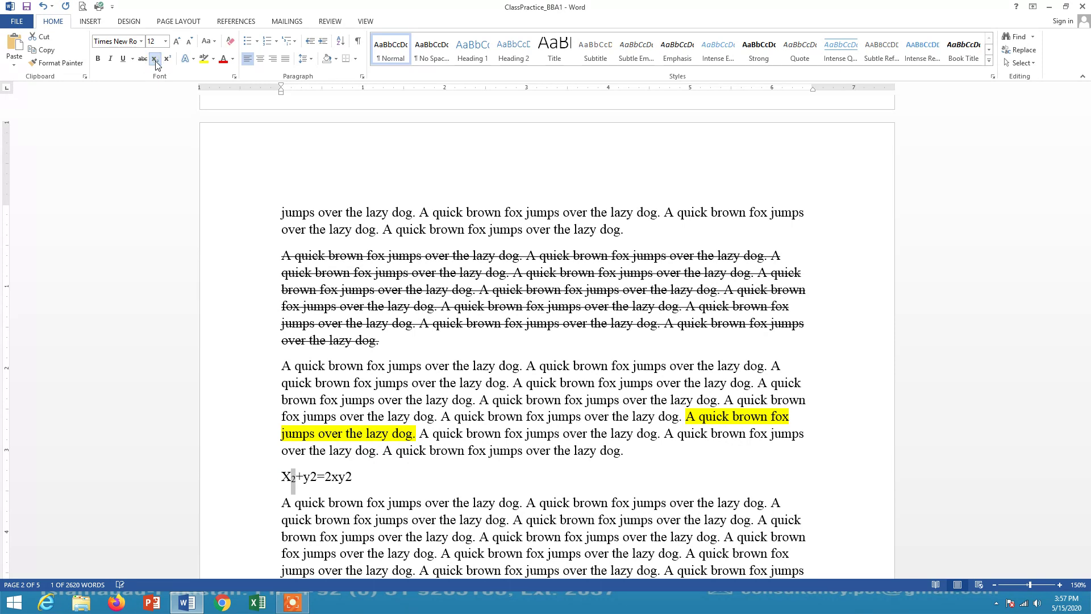
# Superscript the 2 after the first y and the final 2 in the equation.
pyautogui.moveTo(310, 476); pyautogui.dragTo(319, 475)
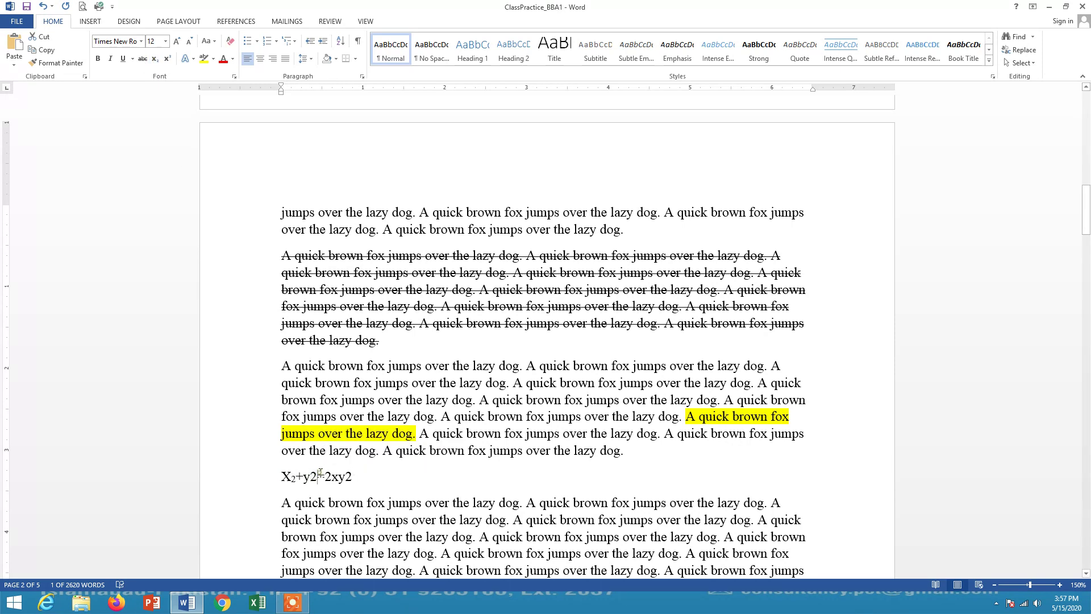
pyautogui.click(167, 59)
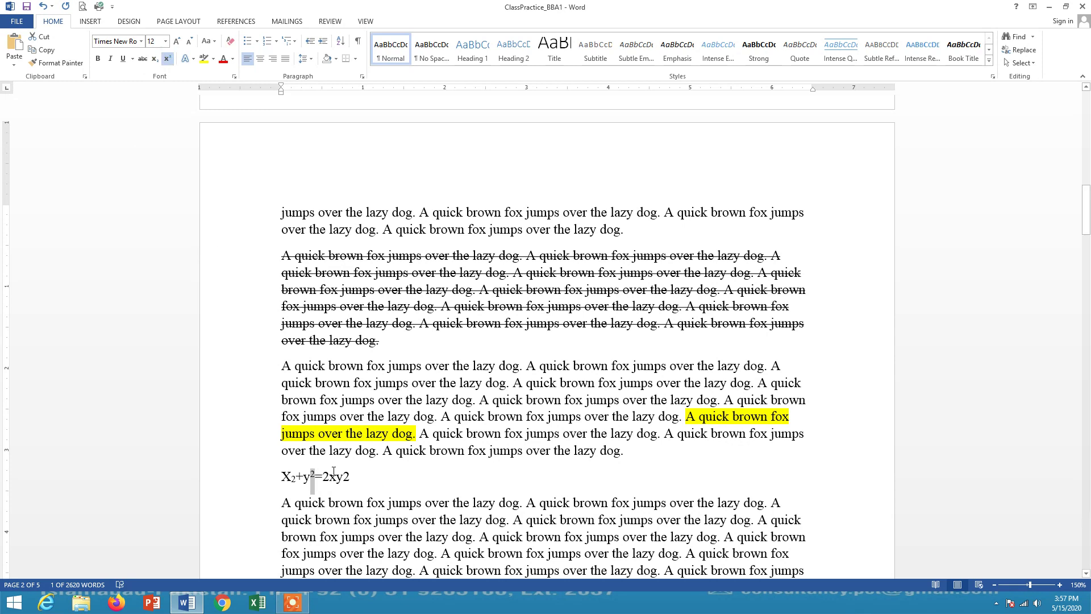
pyautogui.moveTo(343, 475); pyautogui.dragTo(350, 476)
pyautogui.click(167, 59)
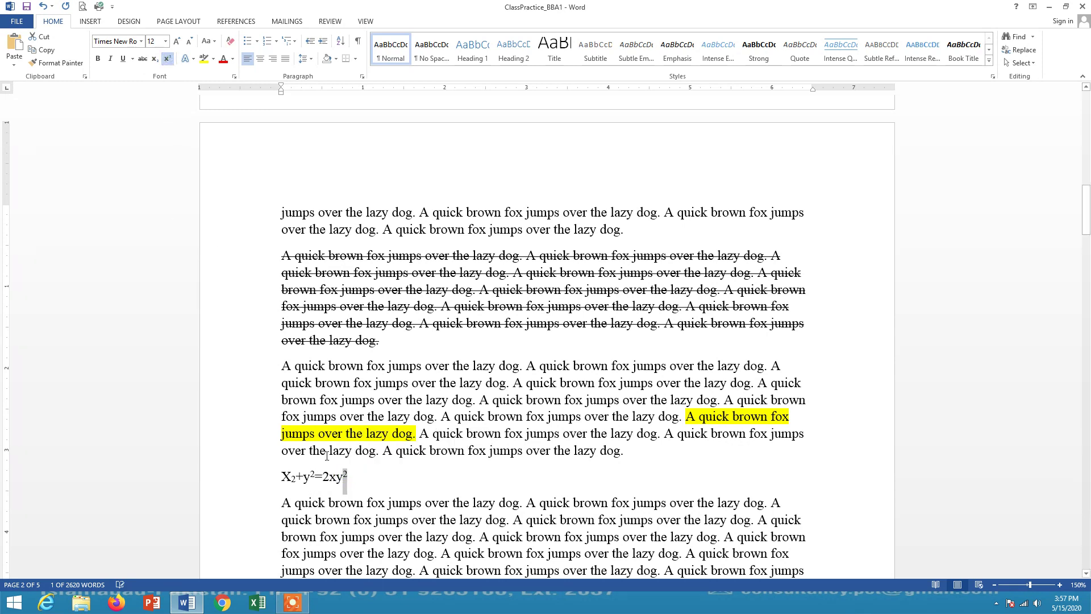
pyautogui.click(355, 479)
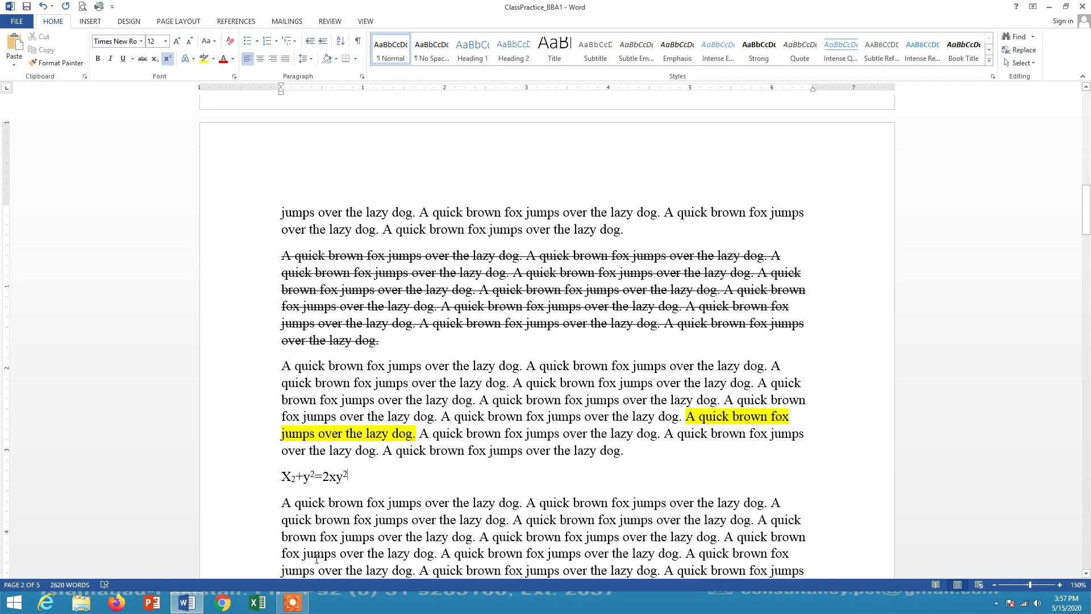
# Add the line "15th May 2020" below the equation, with "th" as superscript.
pyautogui.click(283, 503)
pyautogui.press('Return')
pyautogui.press('Up')
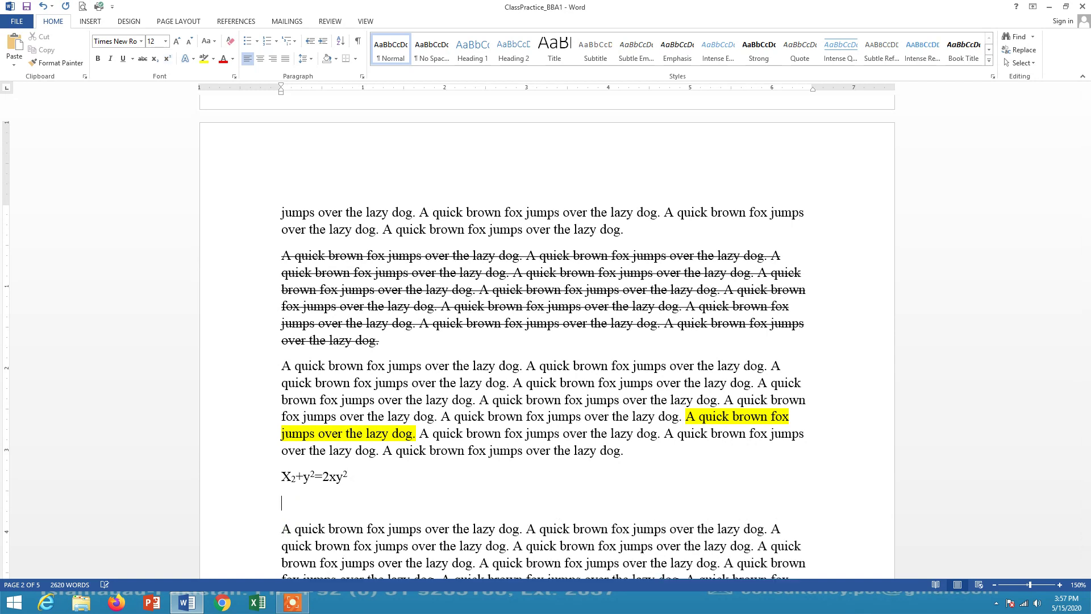
pyautogui.write('15th')
pyautogui.click(295, 502)
pyautogui.moveTo(295, 501); pyautogui.dragTo(299, 499)
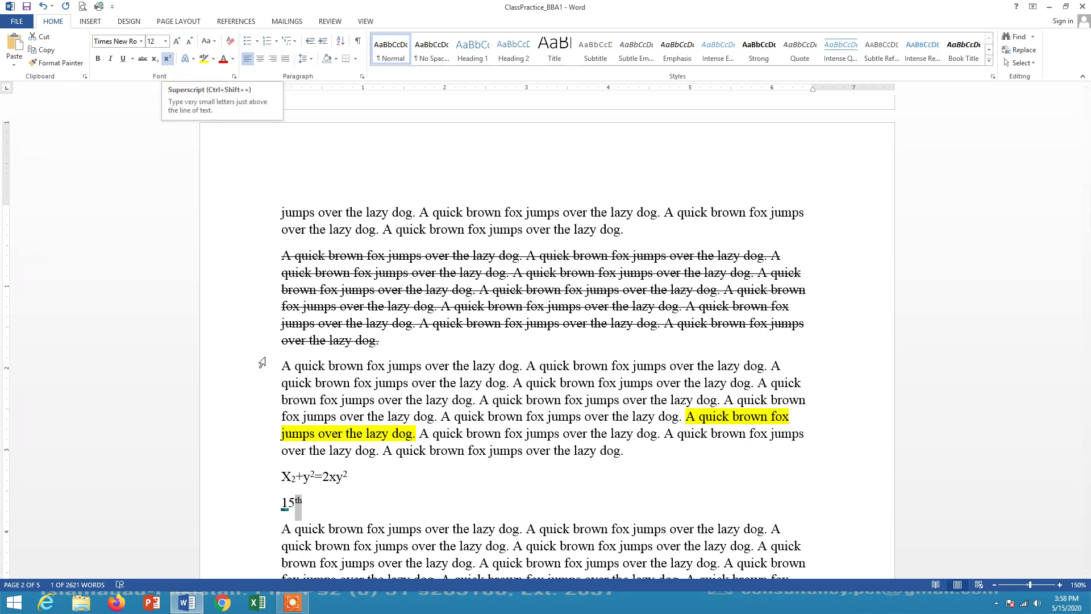
pyautogui.click(325, 499)
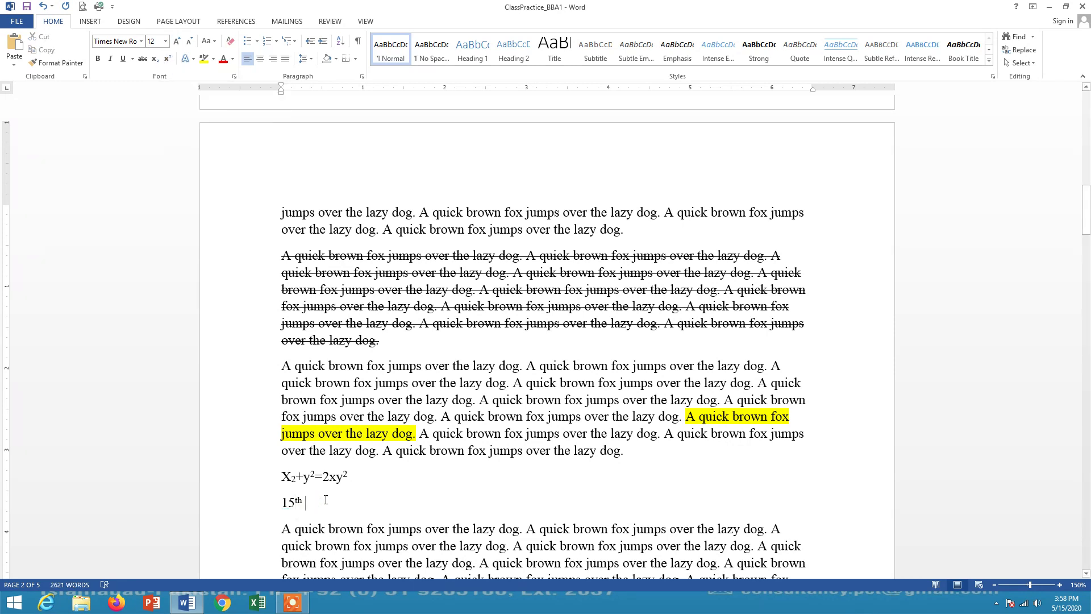
pyautogui.write('May 2')
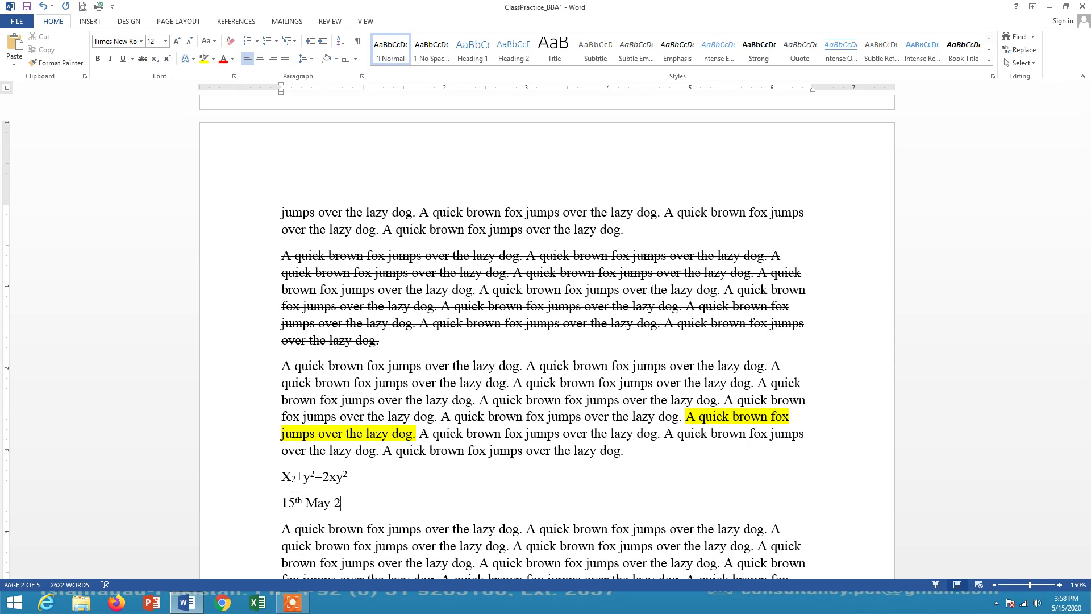
pyautogui.write('020')
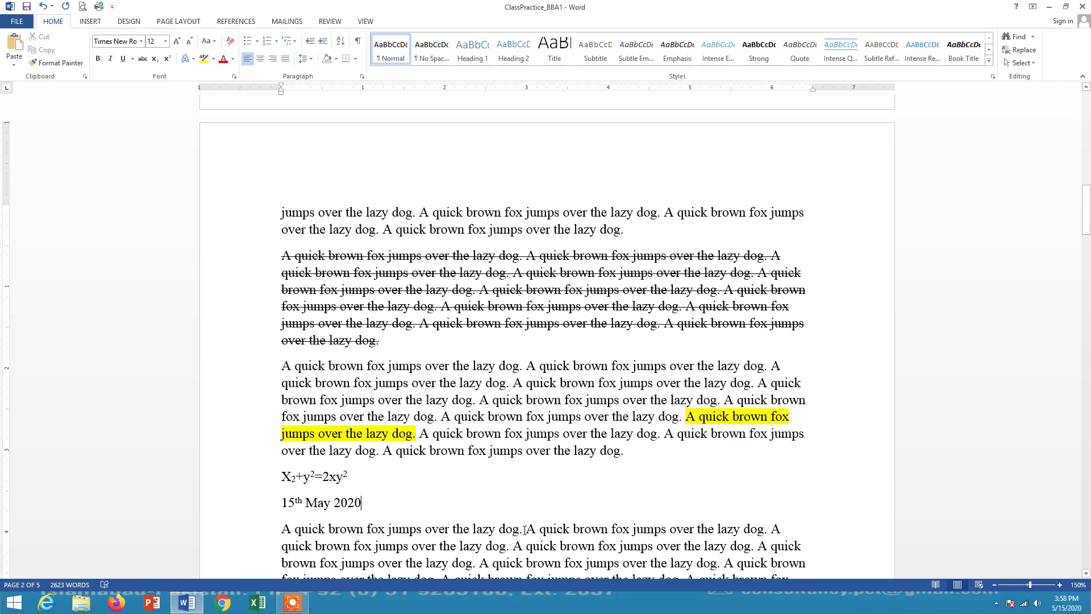
# Insert a superscript 1 after "dog" in the first sentence of the paragraph below the date.
pyautogui.click(522, 529)
pyautogui.write('1')
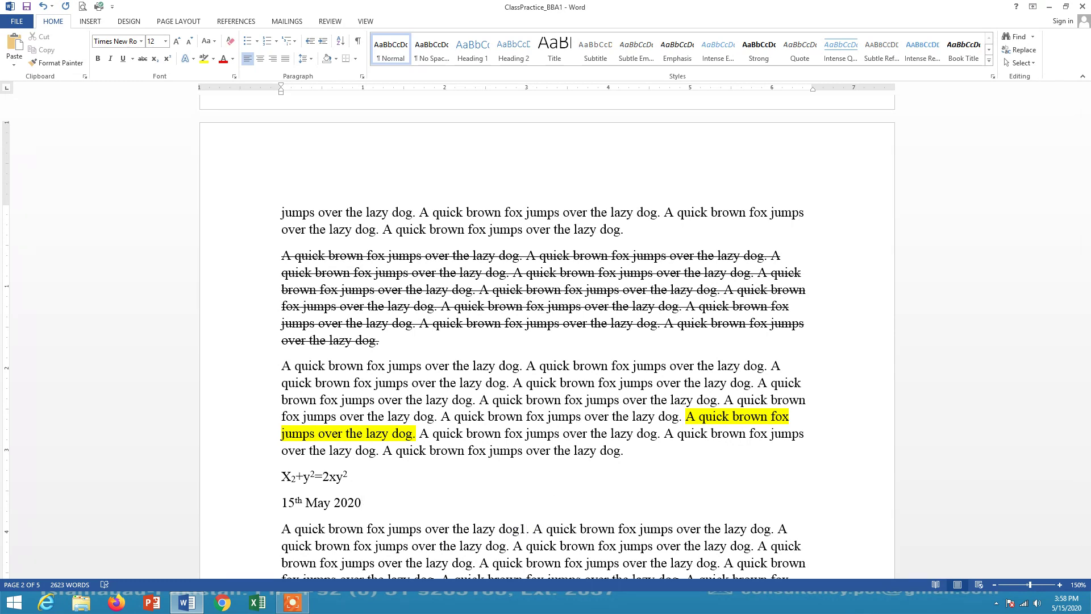
pyautogui.hotkey('shift', 'Left')
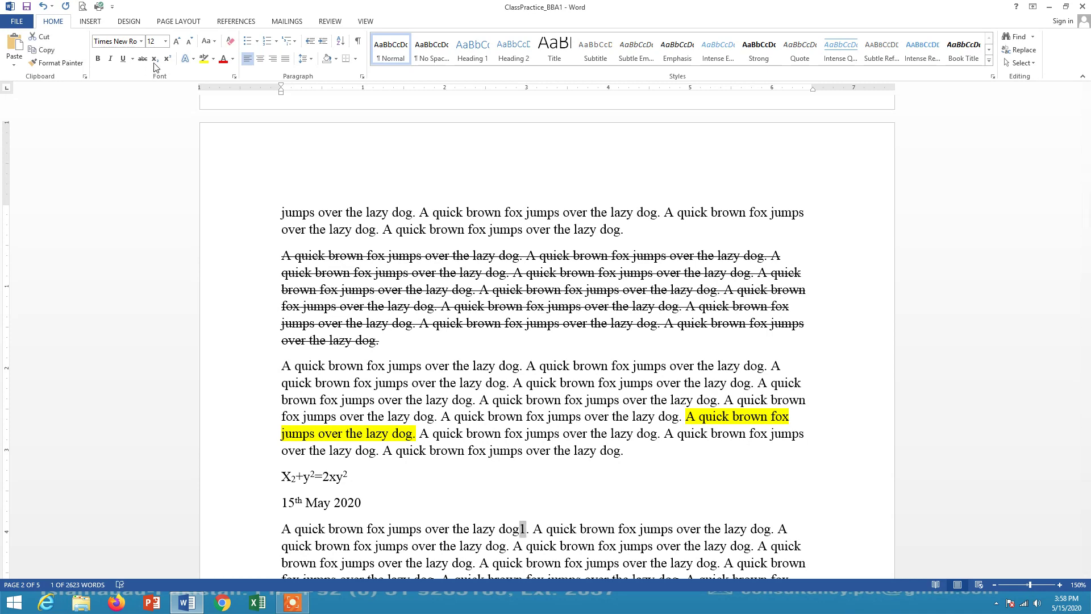
pyautogui.click(167, 59)
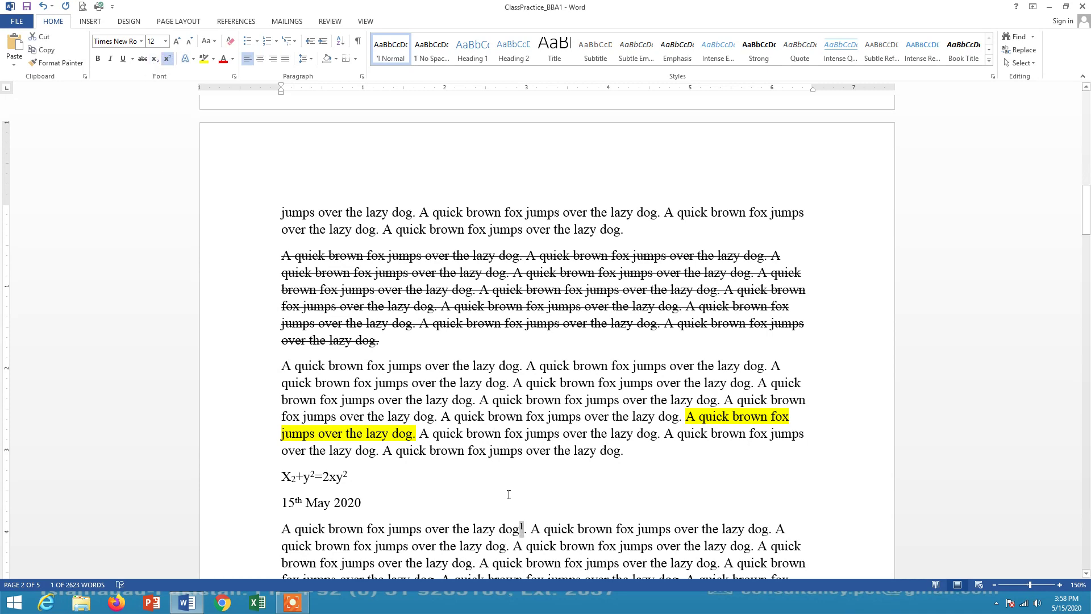
# Insert a superscript 2 after the last "dog" on the fourth line of the paragraph below the date.
pyautogui.scroll(-3, 703, 462)
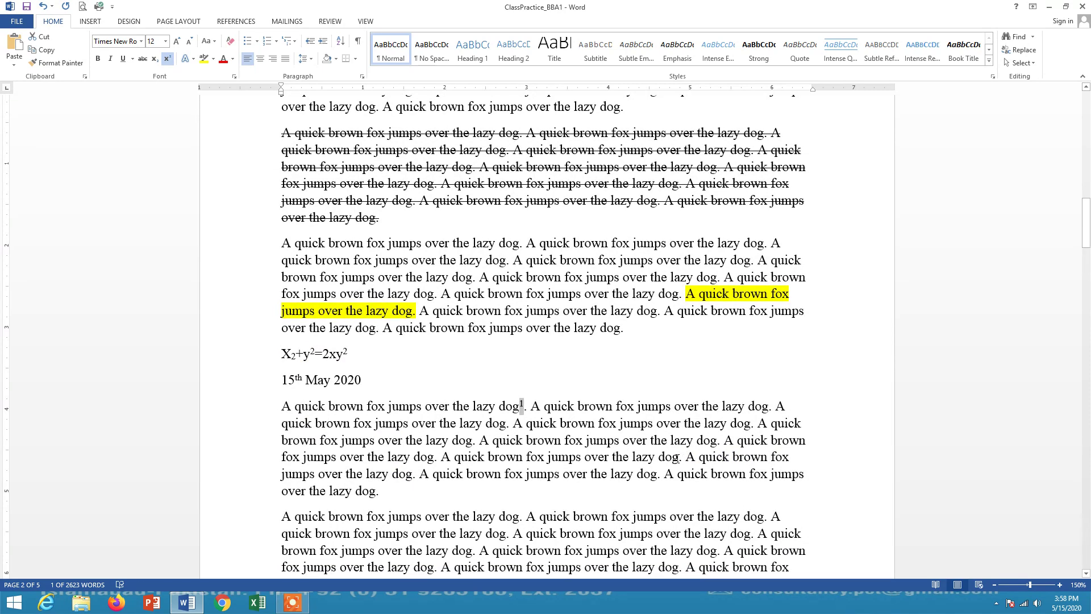
pyautogui.click(679, 457)
pyautogui.write('2')
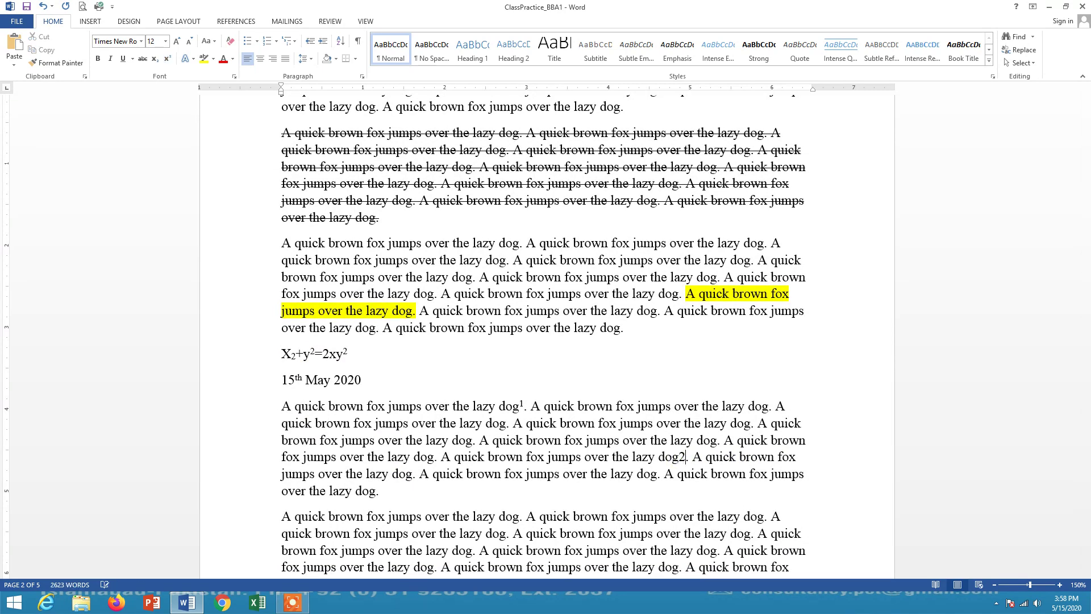
pyautogui.hotkey('shift', 'Left')
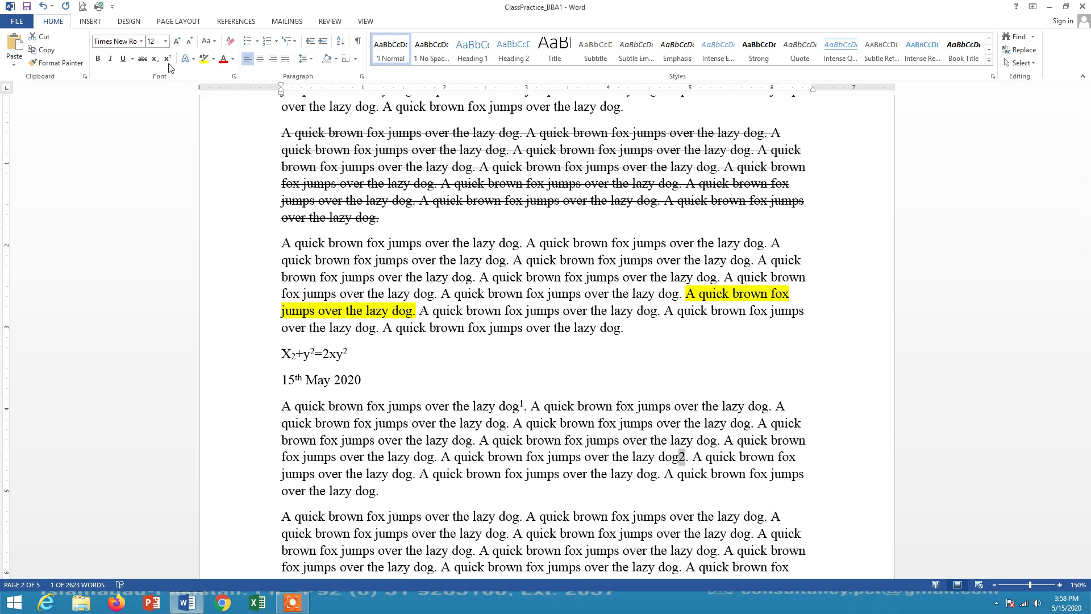
pyautogui.click(168, 59)
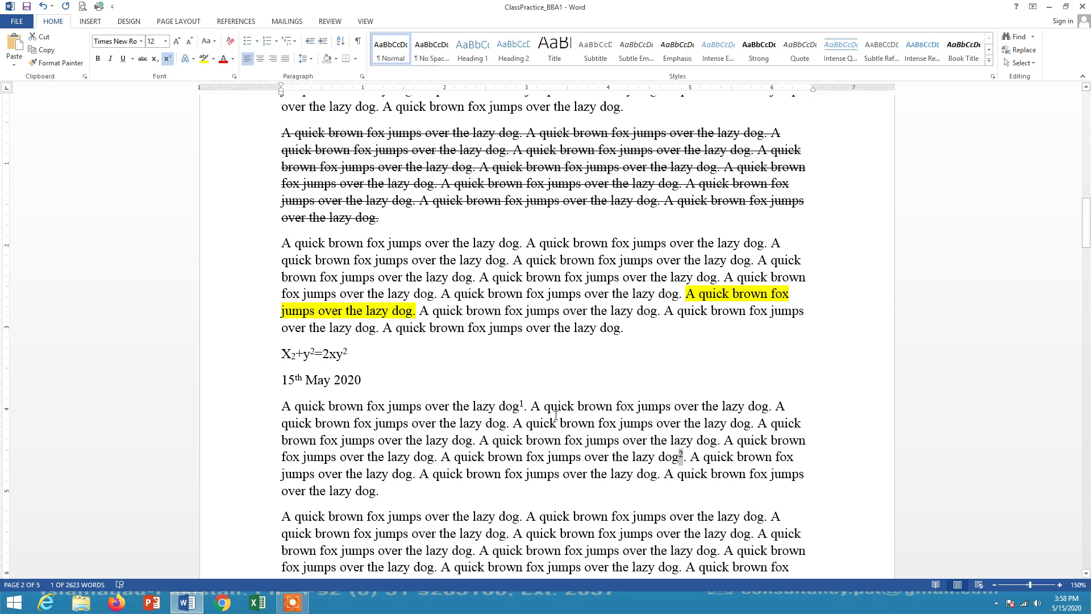
# Insert a superscript asterisk after the last "dog" on the third line of the same paragraph.
pyautogui.click(521, 405)
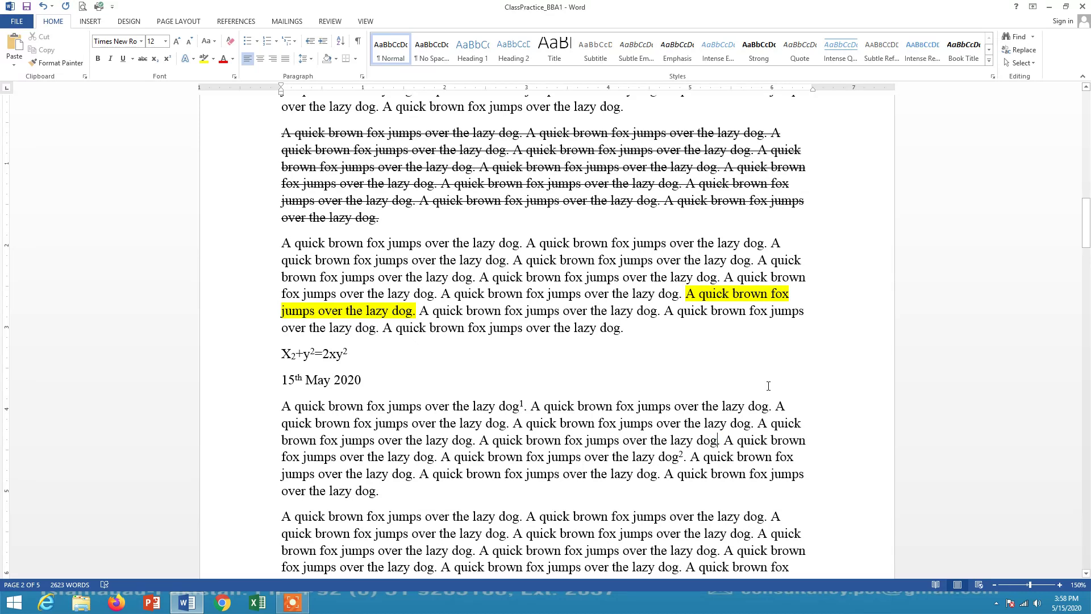
pyautogui.write('+')
pyautogui.press('BackSpace')
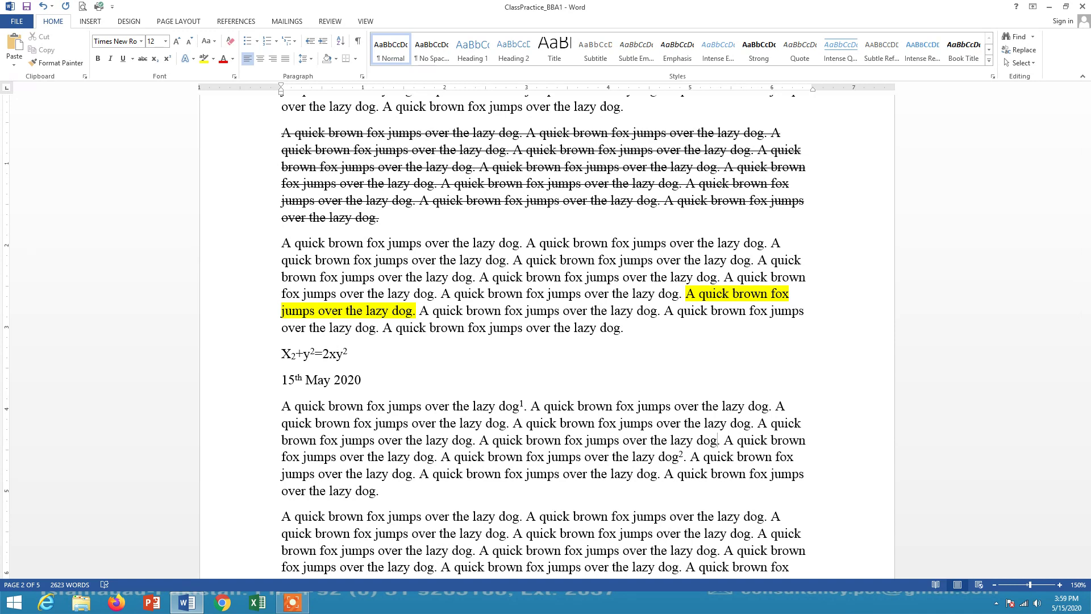
pyautogui.write('*')
pyautogui.hotkey('shift', 'Left')
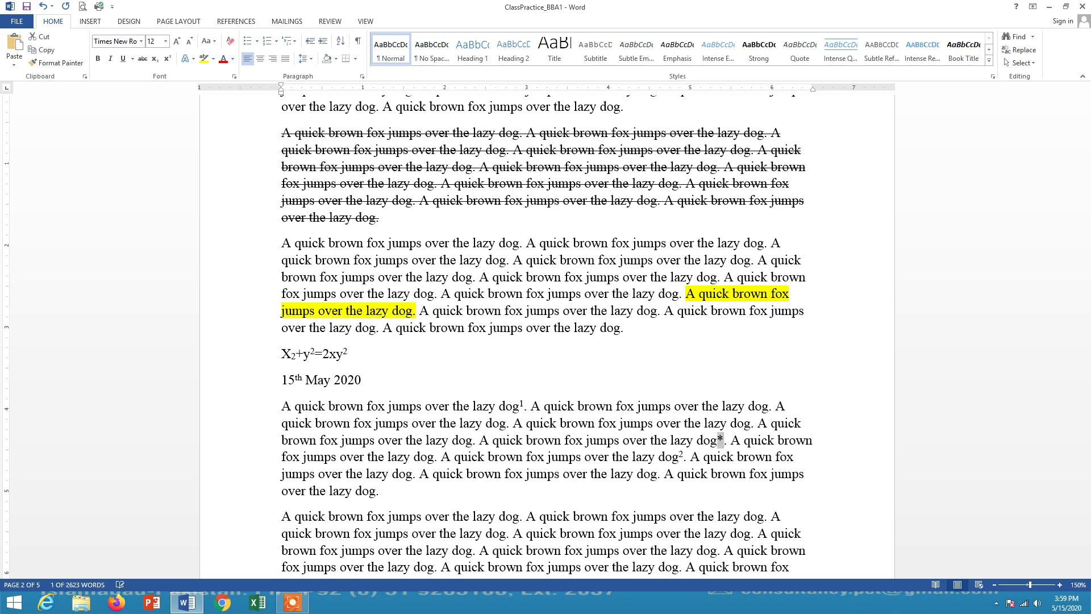
pyautogui.click(168, 59)
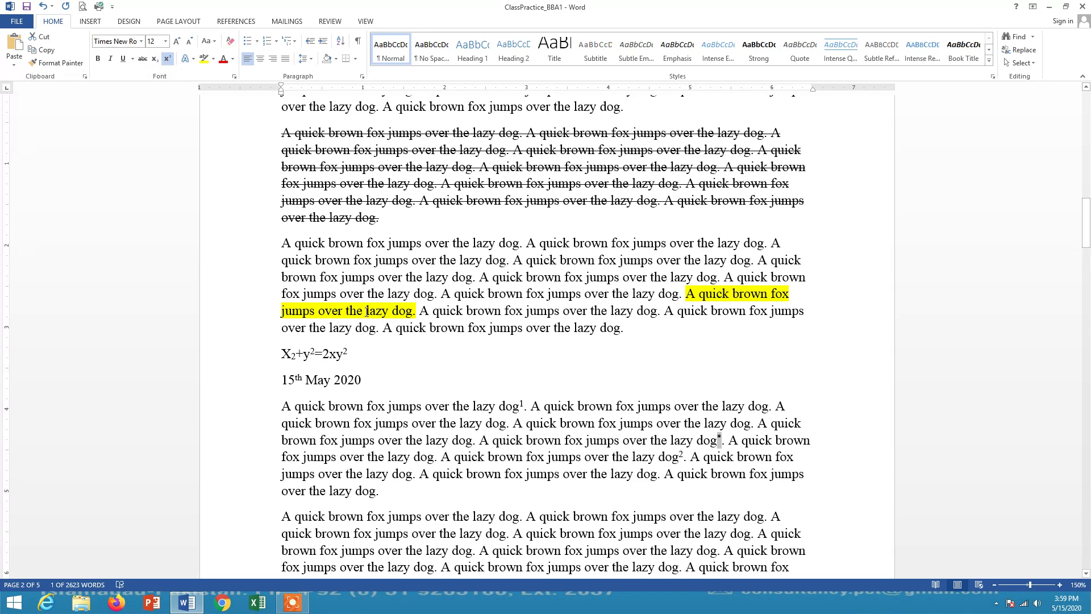
# Apply the orange-outlined text effect with hard shadow to the whole paragraph below the one with the superscript marks.
pyautogui.scroll(-5, 367, 311)
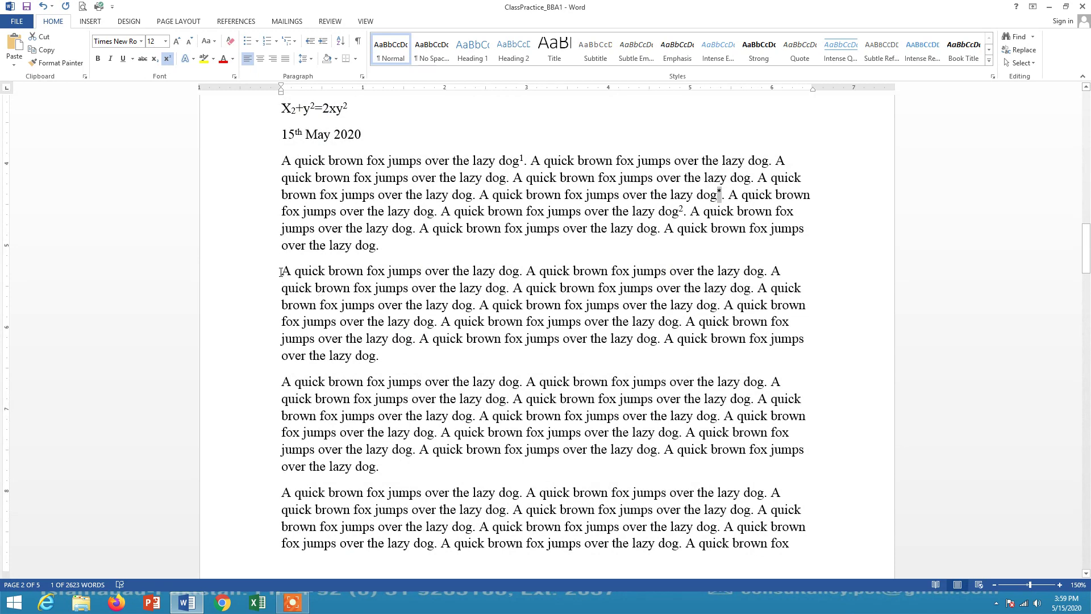
pyautogui.moveTo(281, 272); pyautogui.dragTo(389, 357)
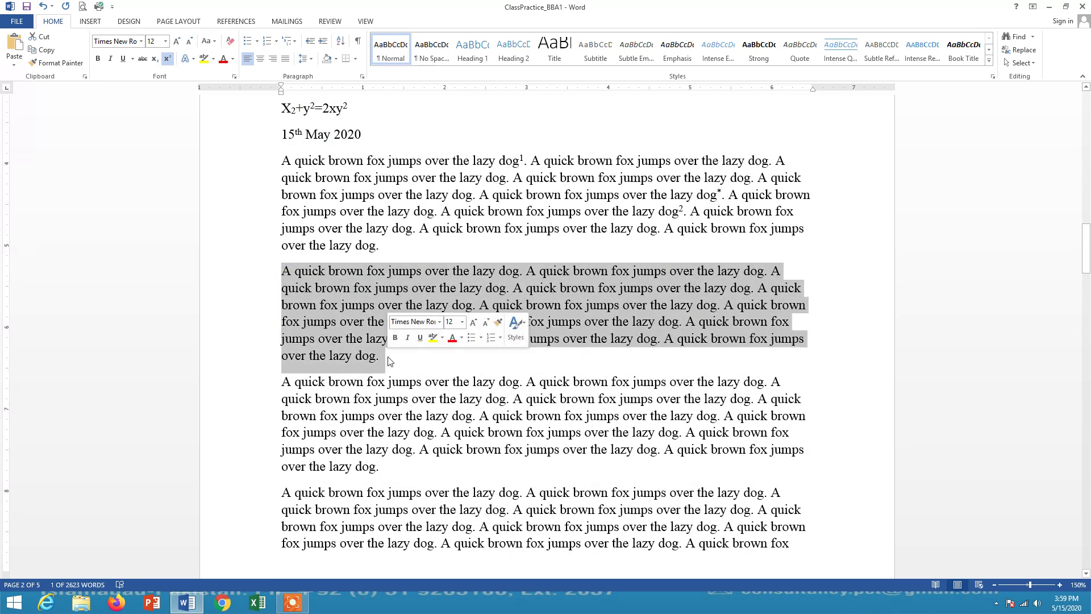
pyautogui.click(193, 58)
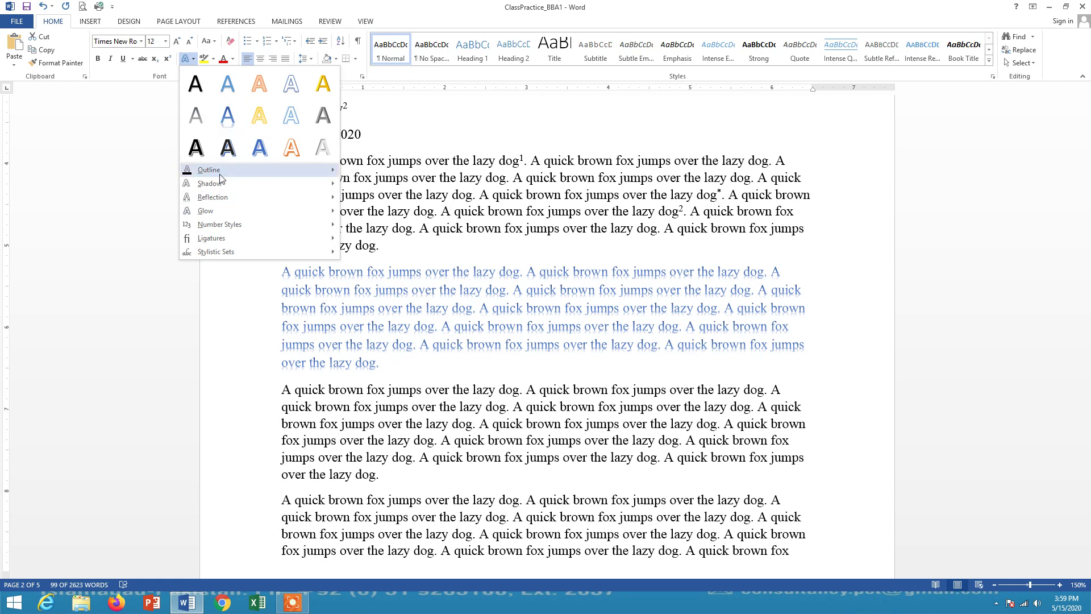
pyautogui.moveTo(227, 188)
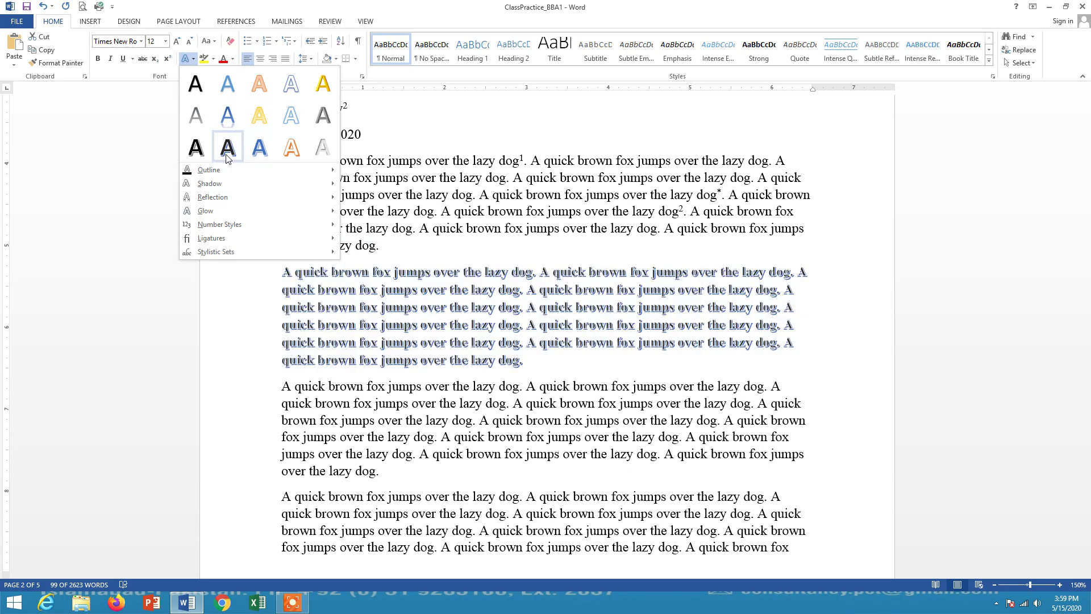
pyautogui.click(290, 155)
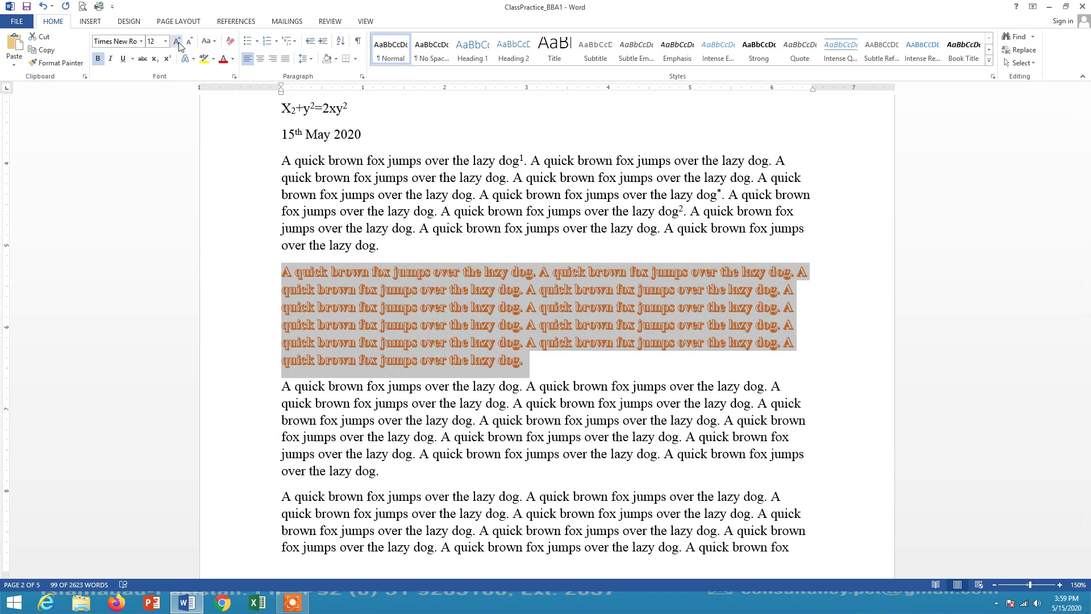
# Enlarge the font of the paragraph below the orange one step by step to beyond 100 pt.
pyautogui.moveTo(282, 386); pyautogui.dragTo(392, 471)
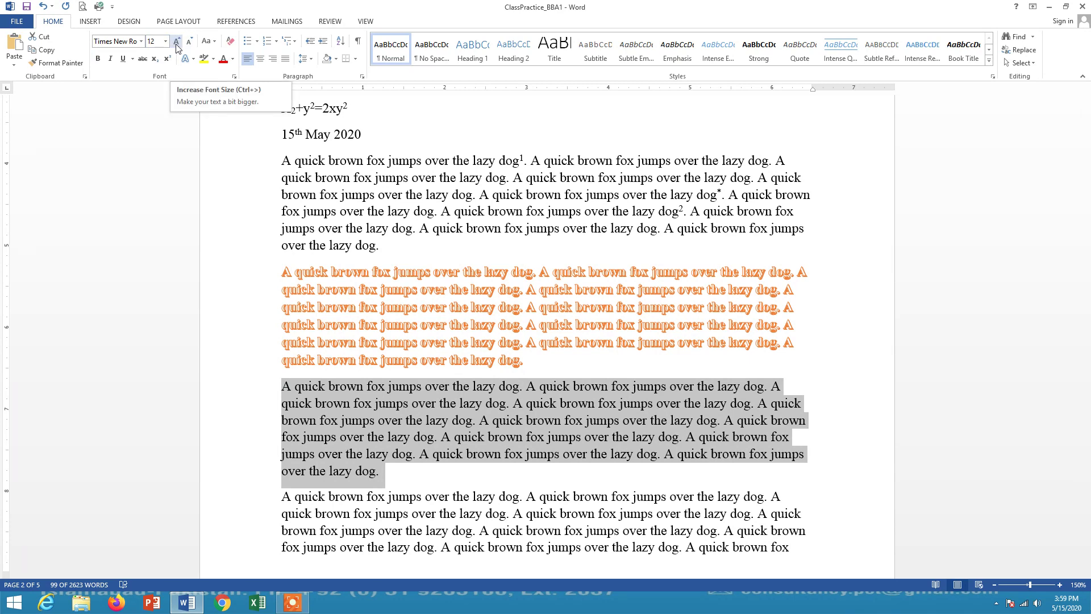
pyautogui.click(177, 48)
pyautogui.click(177, 48)
pyautogui.click(177, 47)
pyautogui.click(177, 48)
pyautogui.click(177, 48)
pyautogui.click(176, 48)
pyautogui.click(177, 48)
pyautogui.click(177, 48)
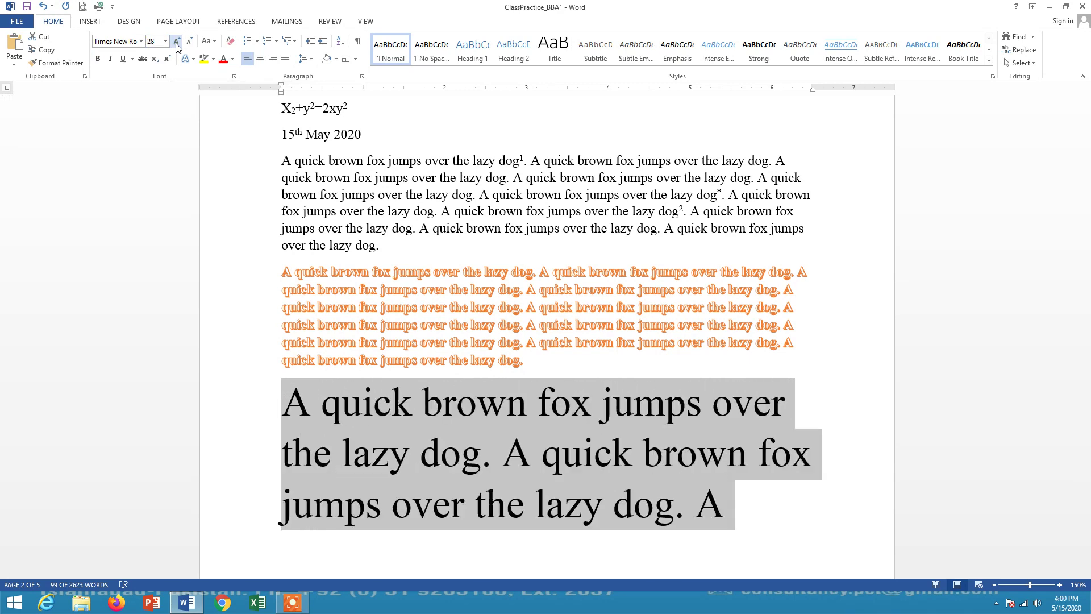
pyautogui.click(176, 46)
pyautogui.click(176, 45)
pyautogui.click(176, 46)
pyautogui.click(176, 45)
pyautogui.click(176, 45)
pyautogui.click(176, 45)
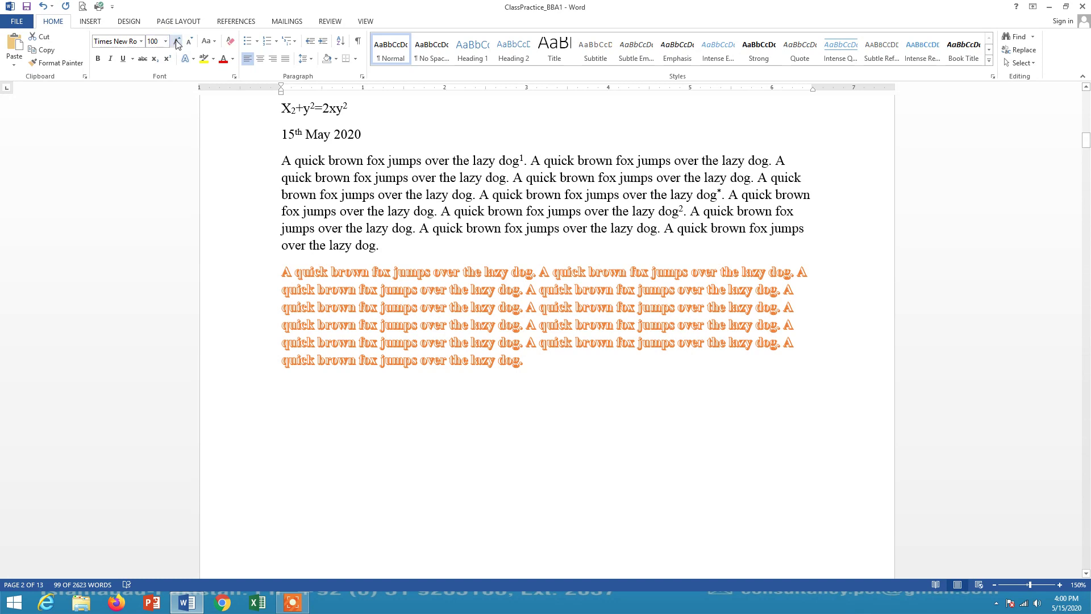
pyautogui.click(176, 44)
pyautogui.click(177, 44)
pyautogui.click(176, 44)
pyautogui.click(177, 44)
# Shrink the font of the selected paragraph below the orange one step by step to 1 pt.
pyautogui.click(190, 46)
pyautogui.click(191, 45)
pyautogui.click(191, 46)
pyautogui.click(191, 45)
pyautogui.click(191, 45)
pyautogui.click(191, 45)
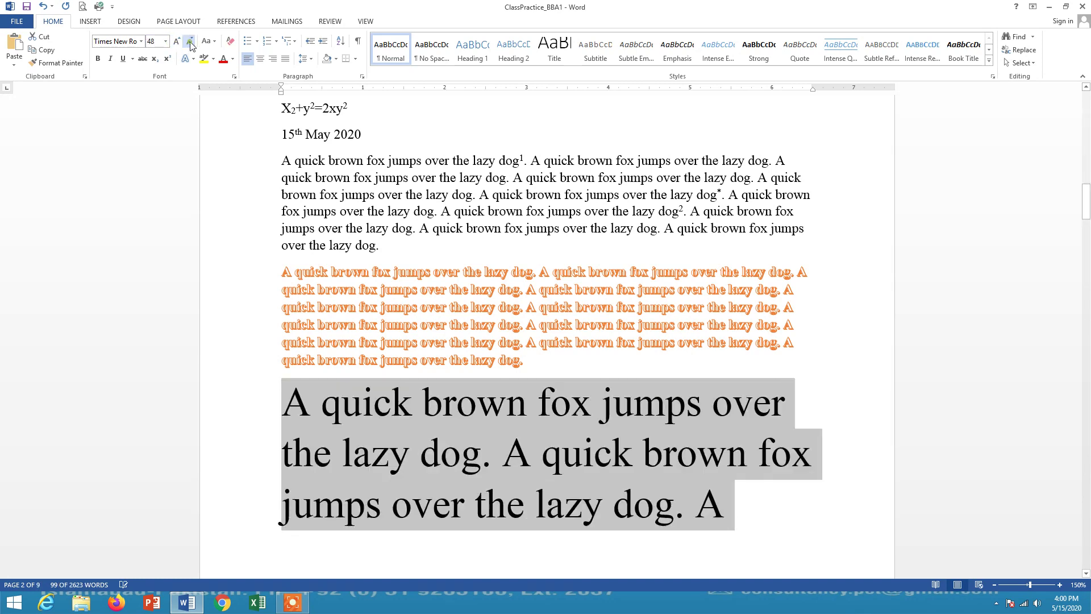
pyautogui.click(191, 45)
pyautogui.click(191, 46)
pyautogui.click(191, 45)
pyautogui.click(190, 45)
pyautogui.click(191, 46)
pyautogui.click(190, 46)
pyautogui.click(191, 45)
pyautogui.click(191, 45)
pyautogui.click(191, 46)
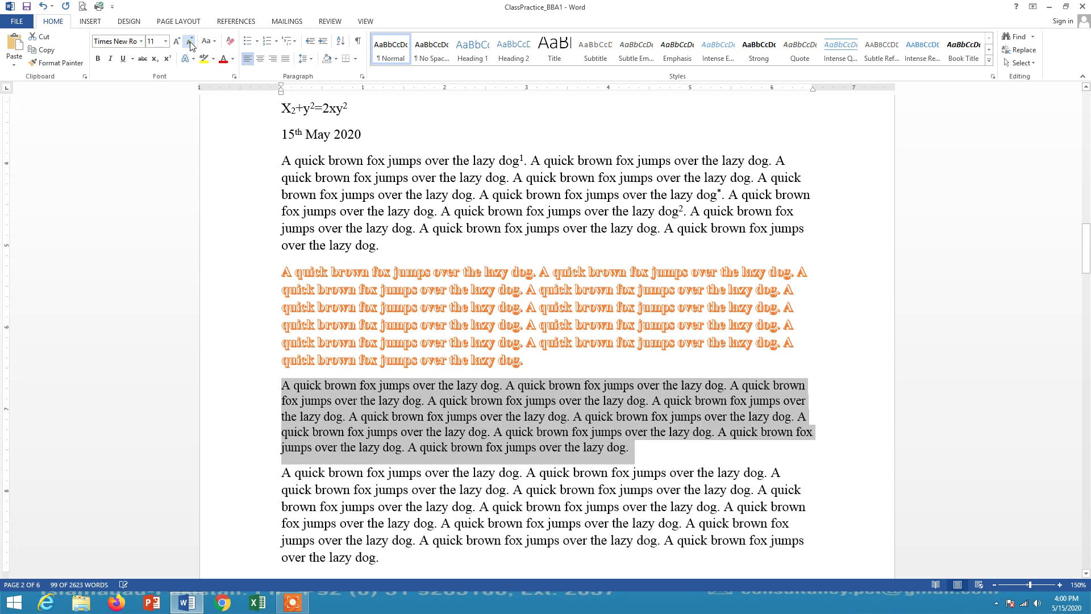
pyautogui.click(191, 46)
pyautogui.click(191, 45)
pyautogui.click(191, 45)
pyautogui.click(191, 45)
pyautogui.click(191, 46)
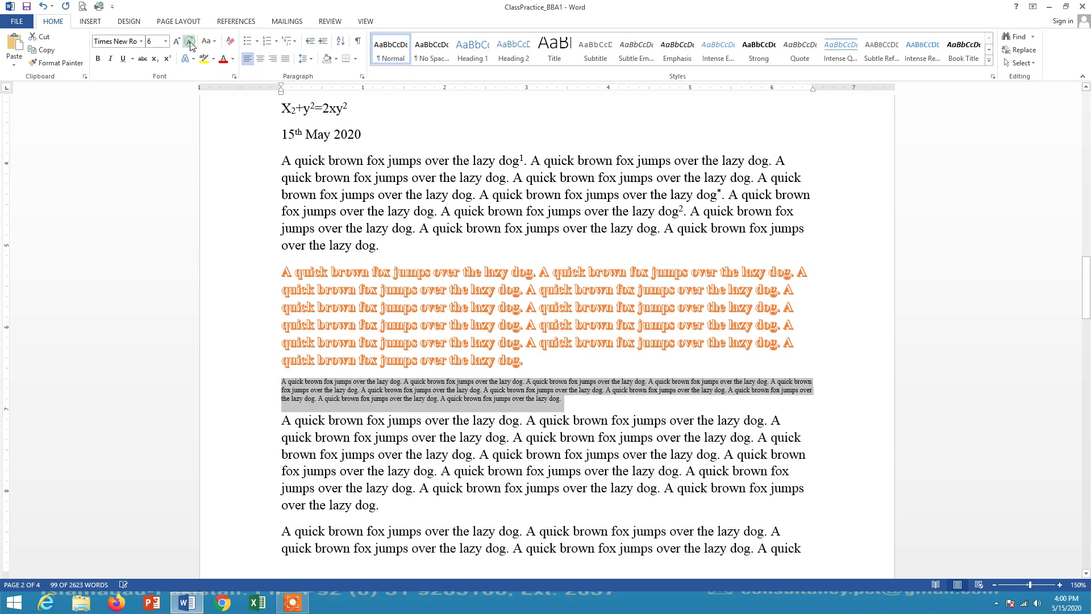
pyautogui.click(191, 45)
pyautogui.click(191, 46)
pyautogui.click(191, 45)
pyautogui.click(191, 46)
pyautogui.click(191, 46)
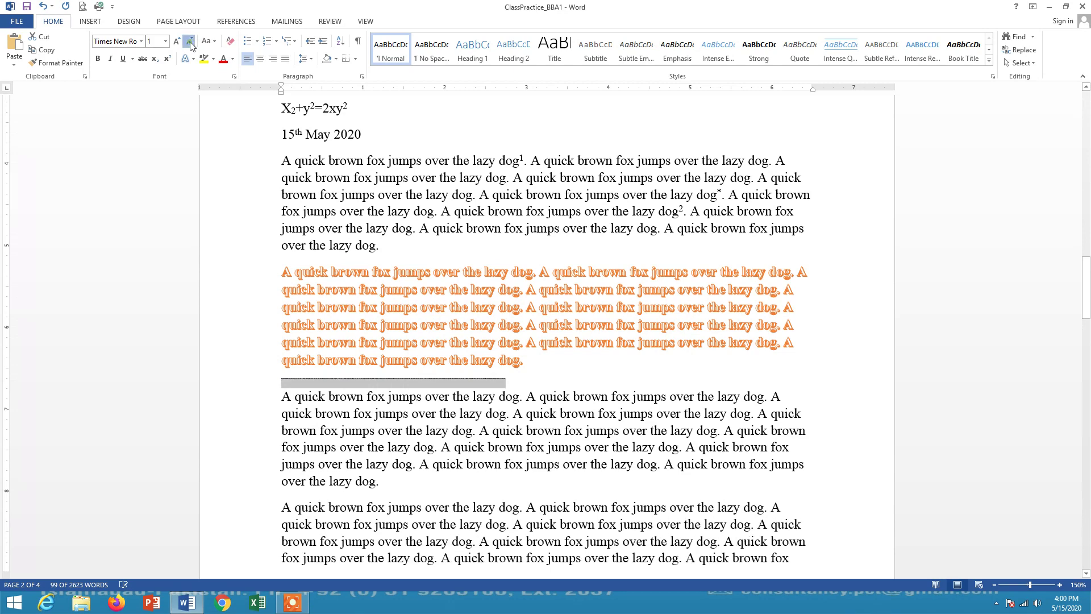
# Enlarge the font of the selected paragraph below the orange one step by step to 12 pt.
pyautogui.click(191, 45)
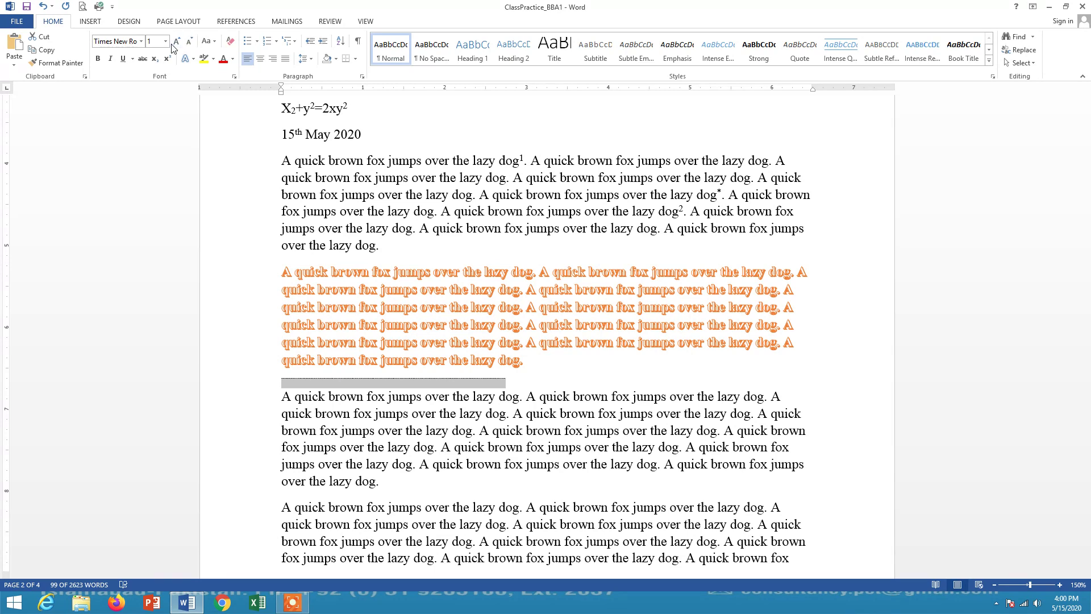
pyautogui.click(178, 44)
pyautogui.click(178, 43)
pyautogui.click(178, 44)
pyautogui.click(178, 44)
pyautogui.click(178, 44)
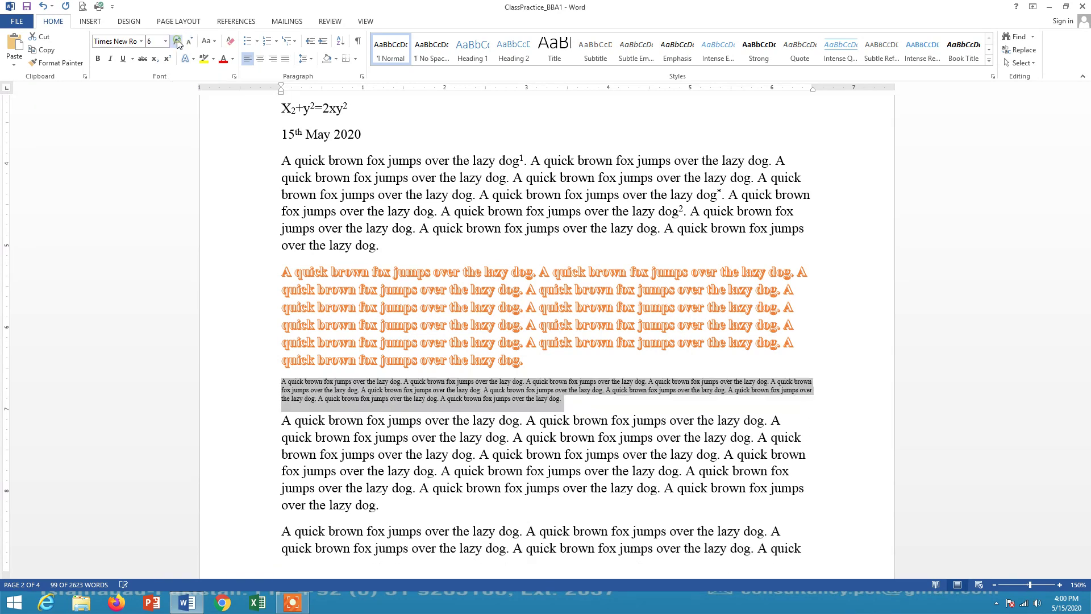
pyautogui.click(178, 44)
pyautogui.click(178, 43)
pyautogui.click(177, 44)
pyautogui.click(178, 44)
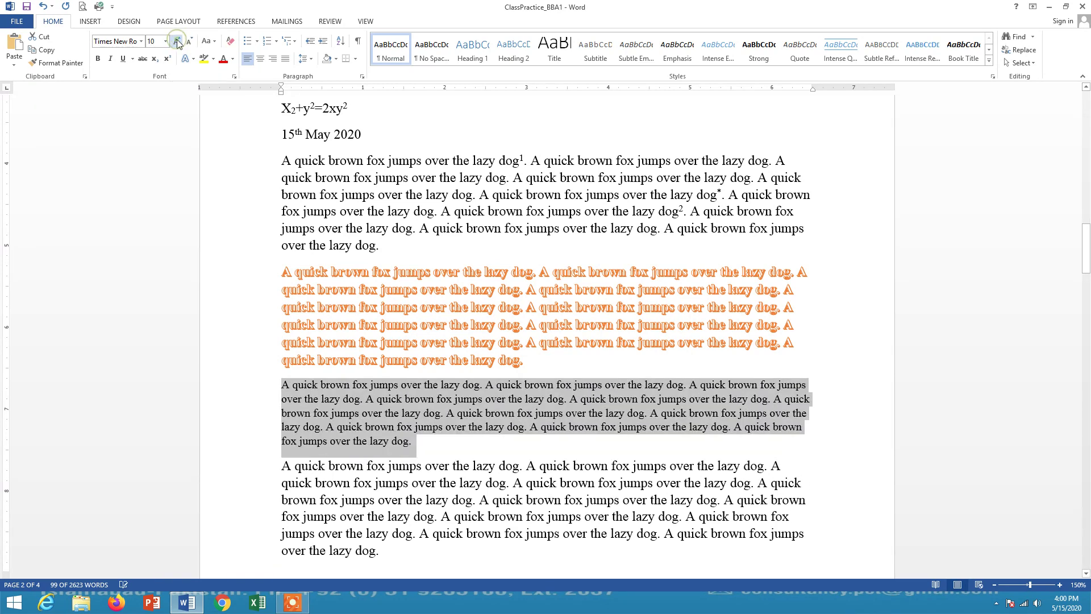
pyautogui.click(178, 44)
pyautogui.click(178, 44)
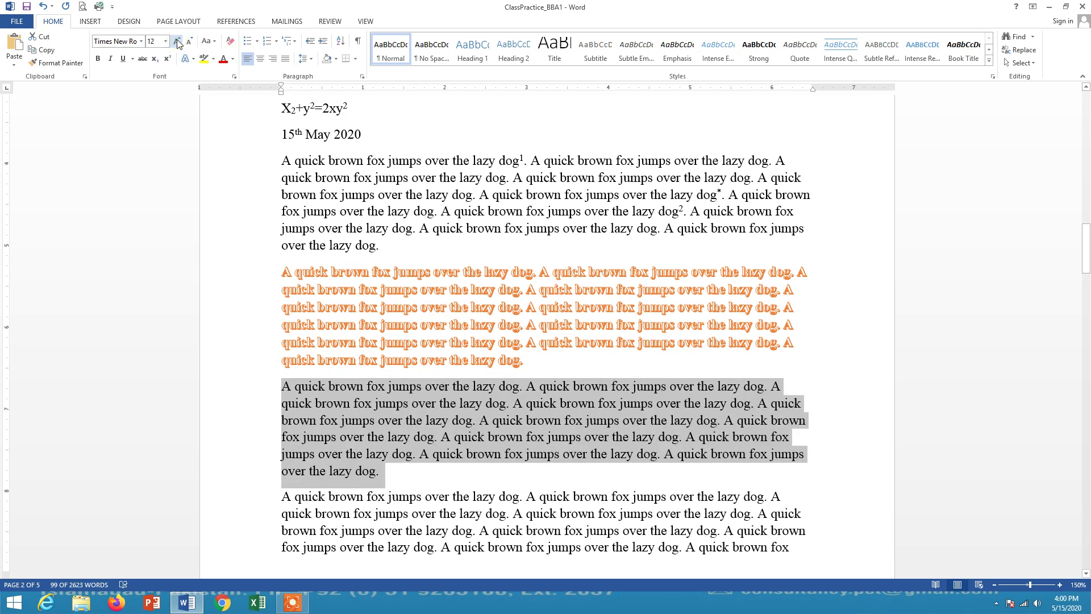
# Apply sentence case to the first full paragraph on page 3.
pyautogui.scroll(-5, 282, 135)
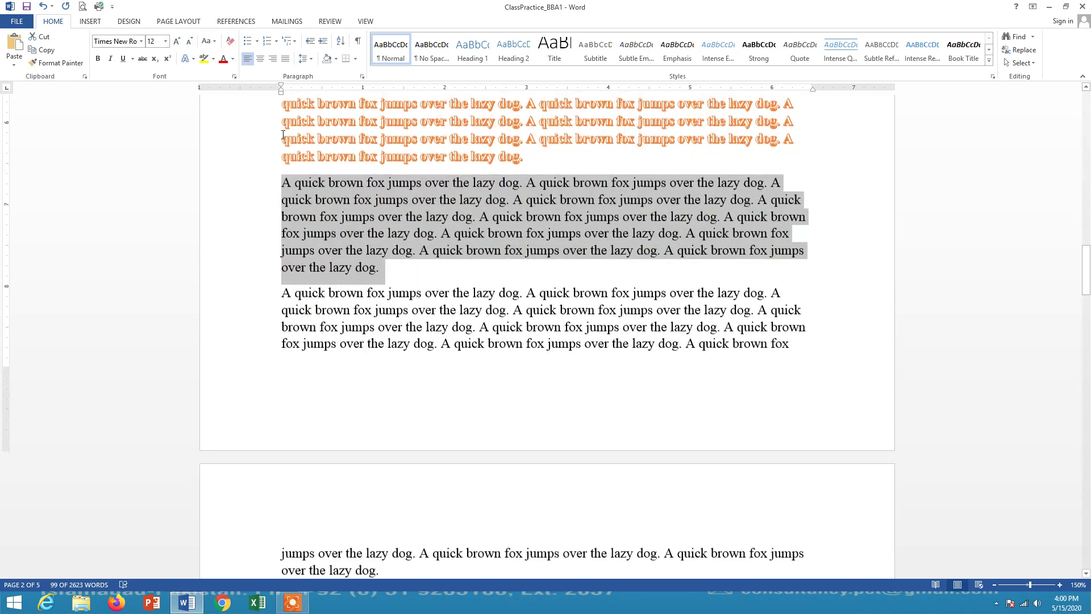
pyautogui.scroll(-3, 283, 134)
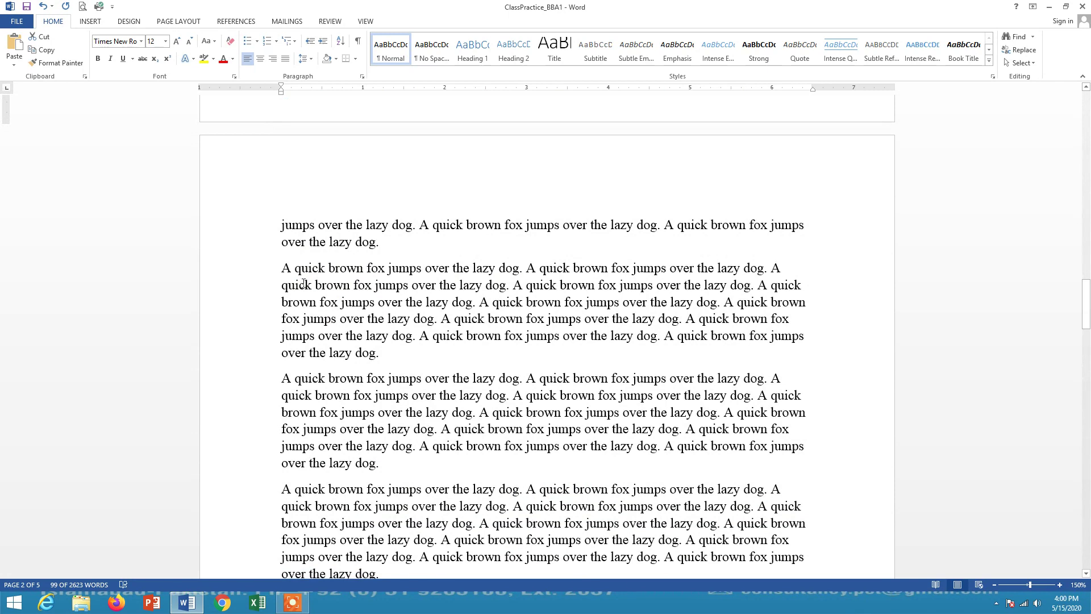
pyautogui.moveTo(278, 271); pyautogui.dragTo(385, 355)
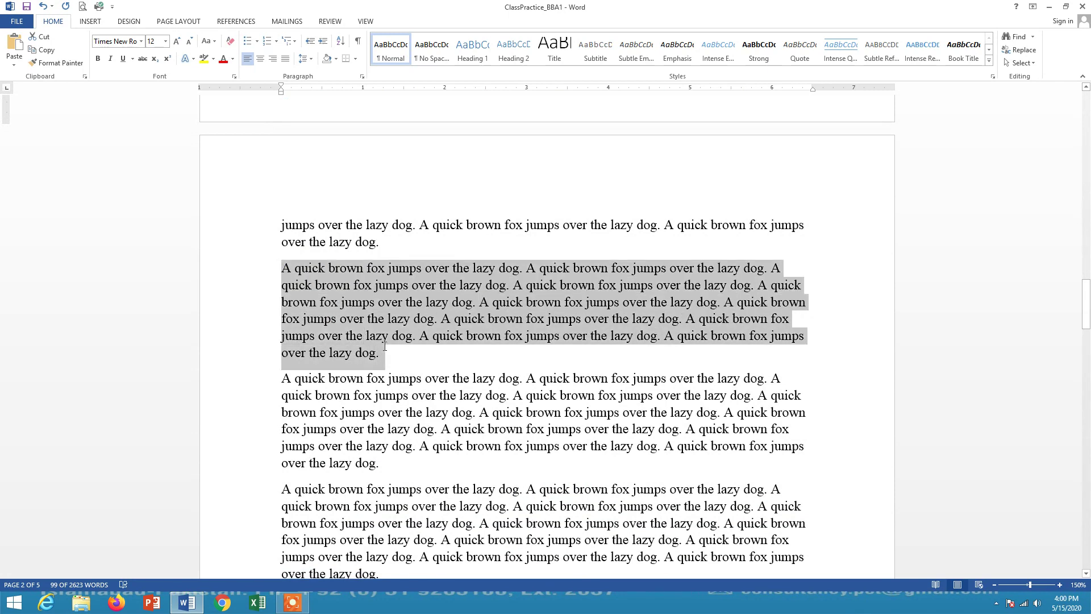
pyautogui.click(217, 43)
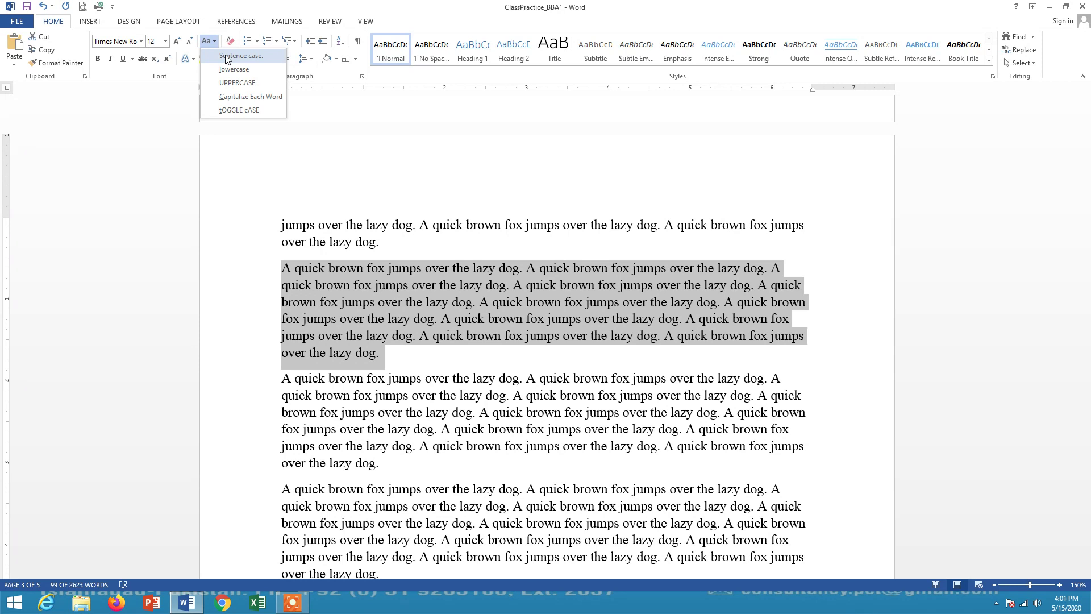
pyautogui.click(225, 55)
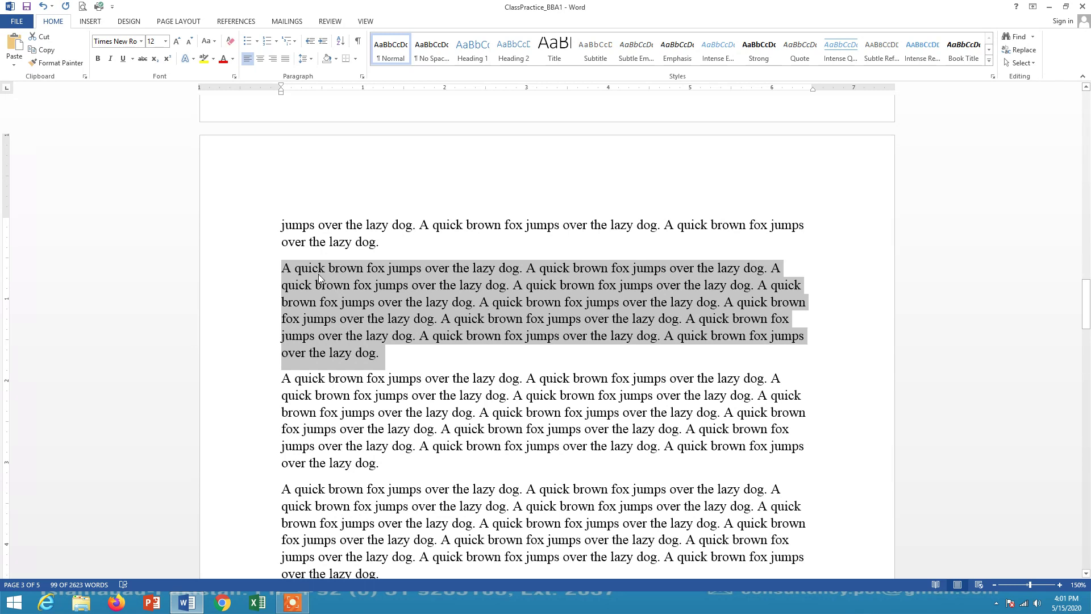
# Change the selected paragraph on page 3 to lowercase and after that to UPPERCASE.
pyautogui.click(209, 41)
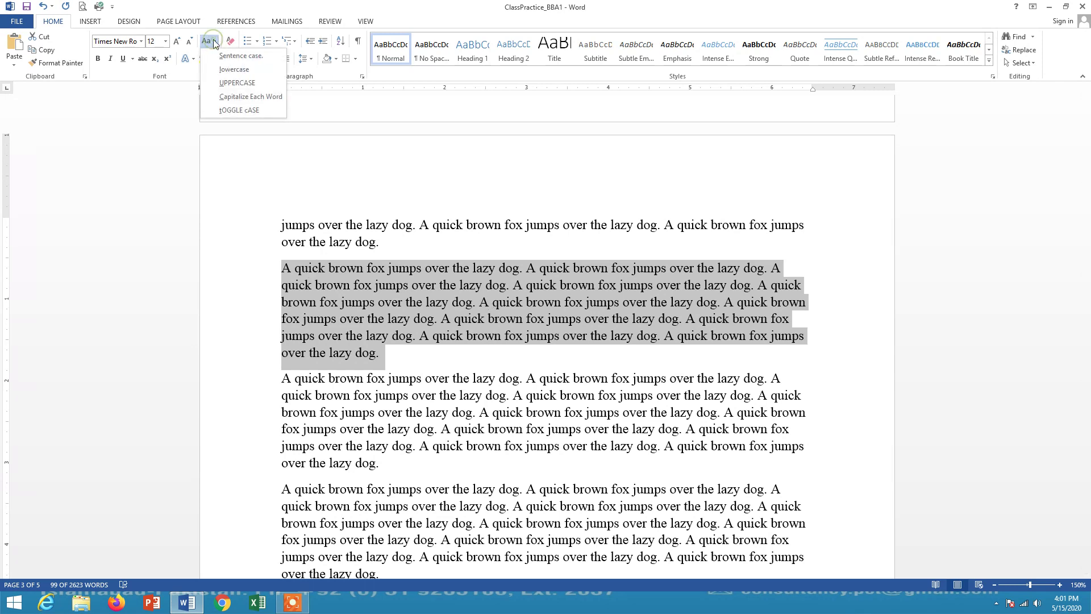
pyautogui.click(225, 71)
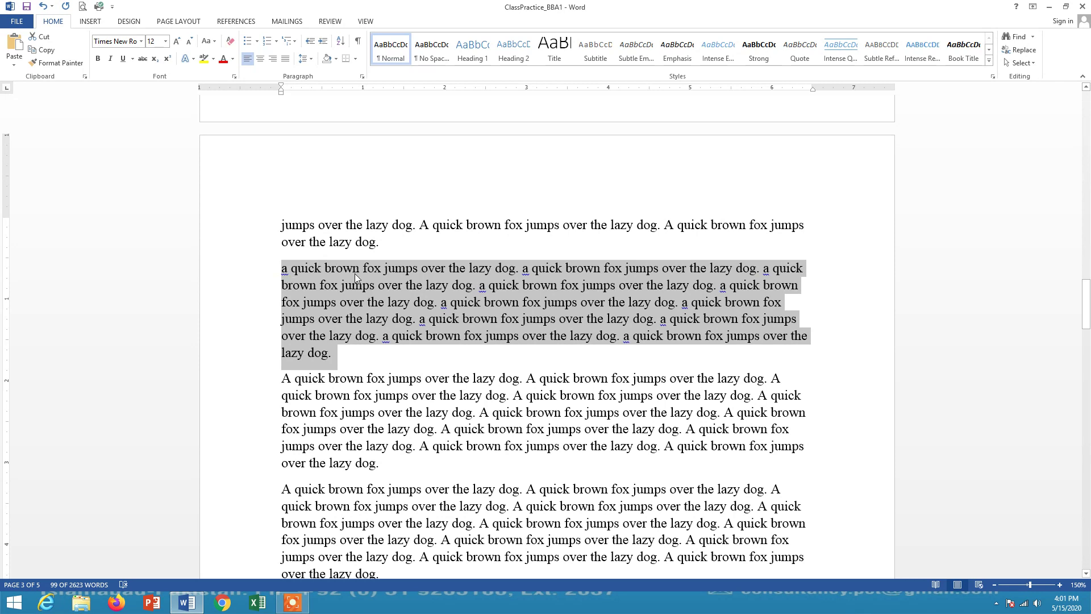
pyautogui.click(214, 42)
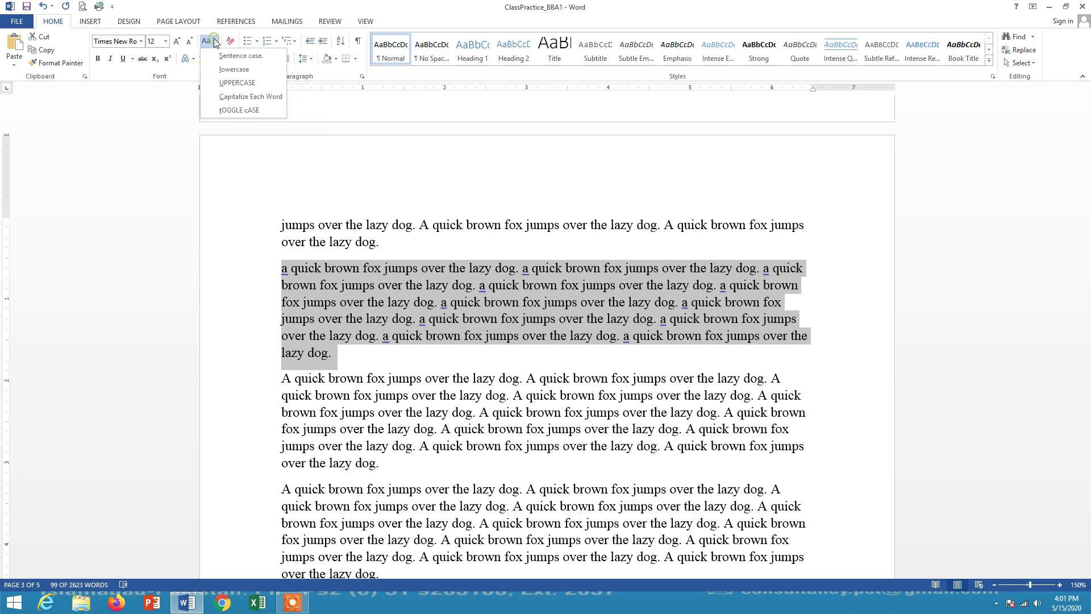
pyautogui.click(231, 84)
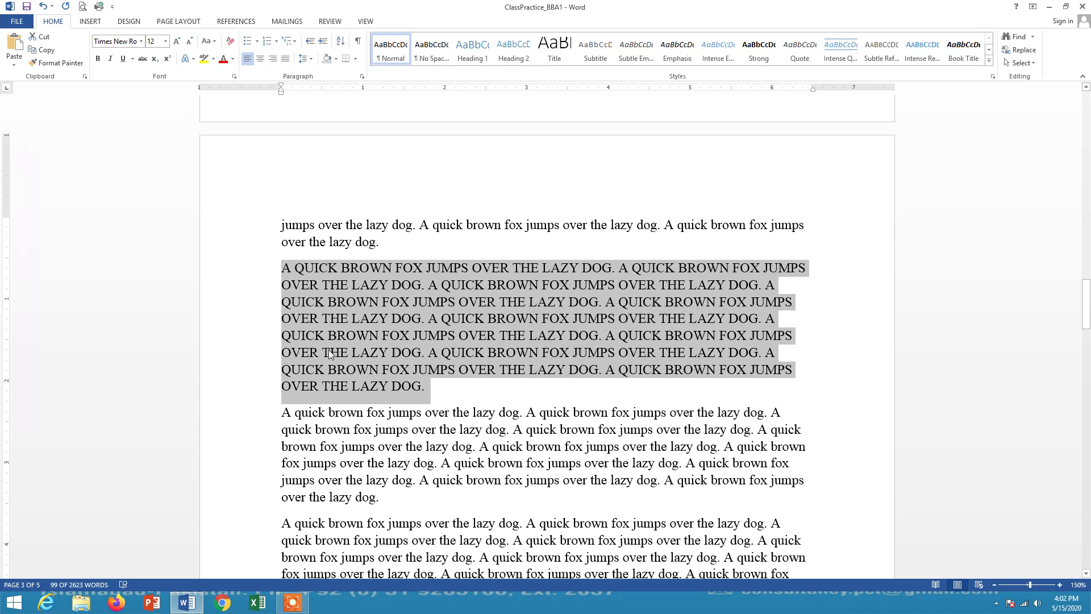
# Capitalize each word of the selected paragraph on page 3, and apply tOGGLE cASE to it.
pyautogui.click(215, 44)
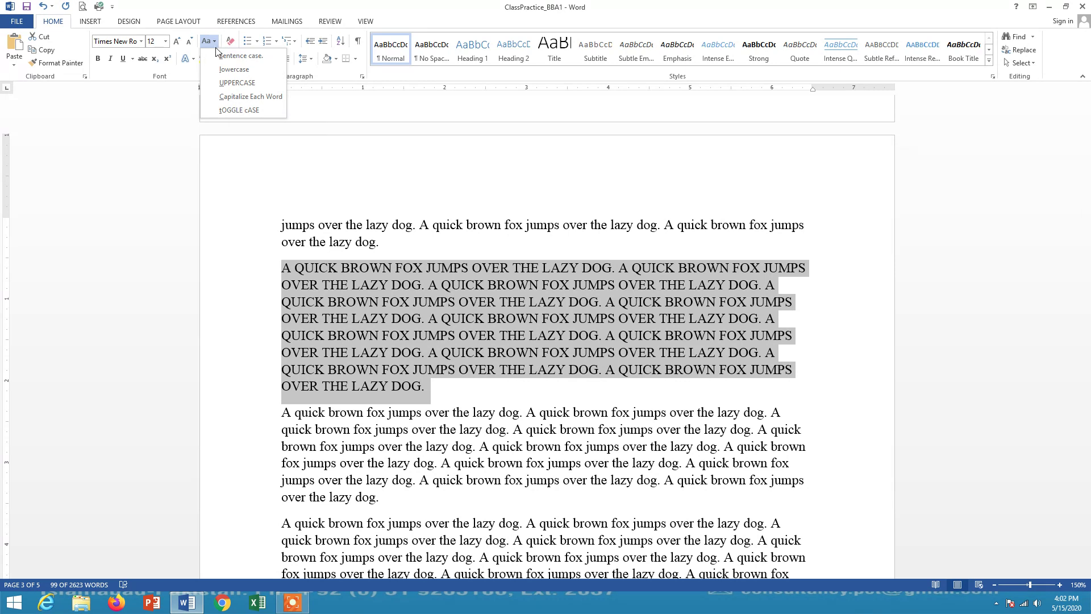
pyautogui.click(244, 98)
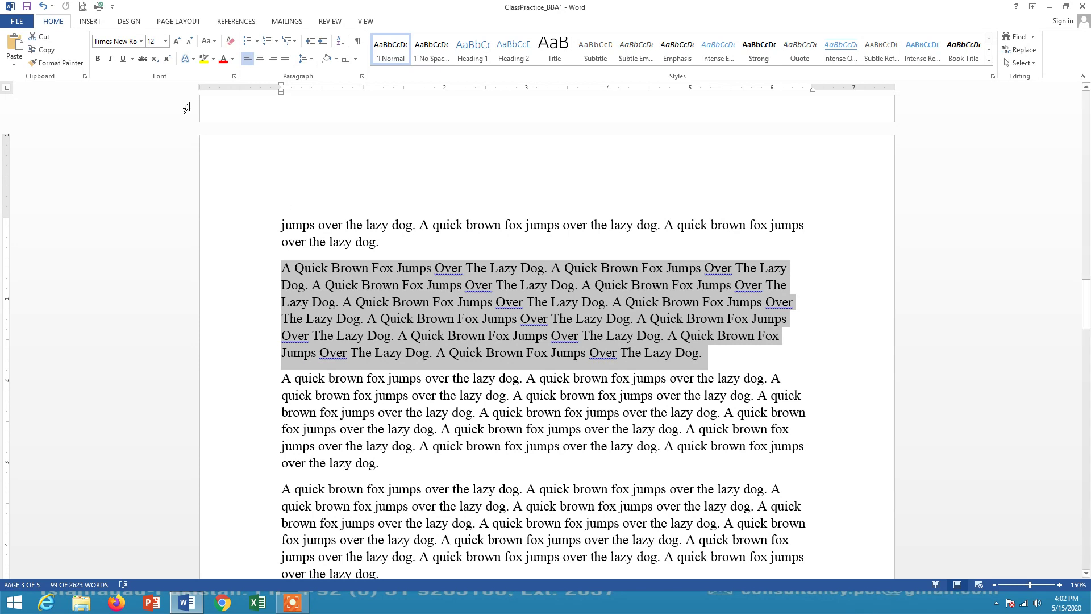
pyautogui.click(217, 42)
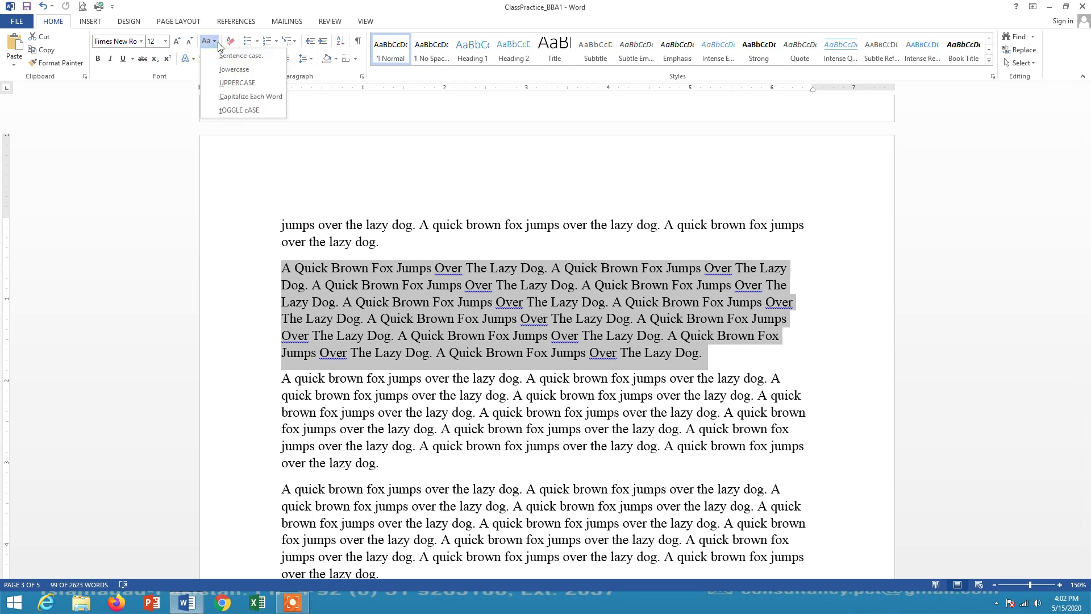
pyautogui.click(230, 111)
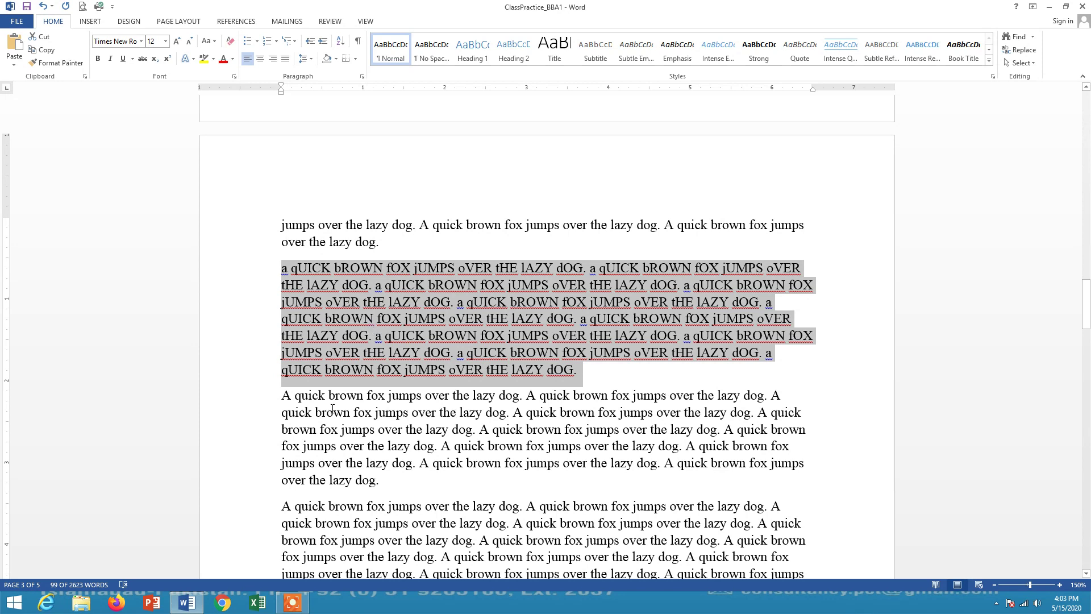
pyautogui.click(285, 394)
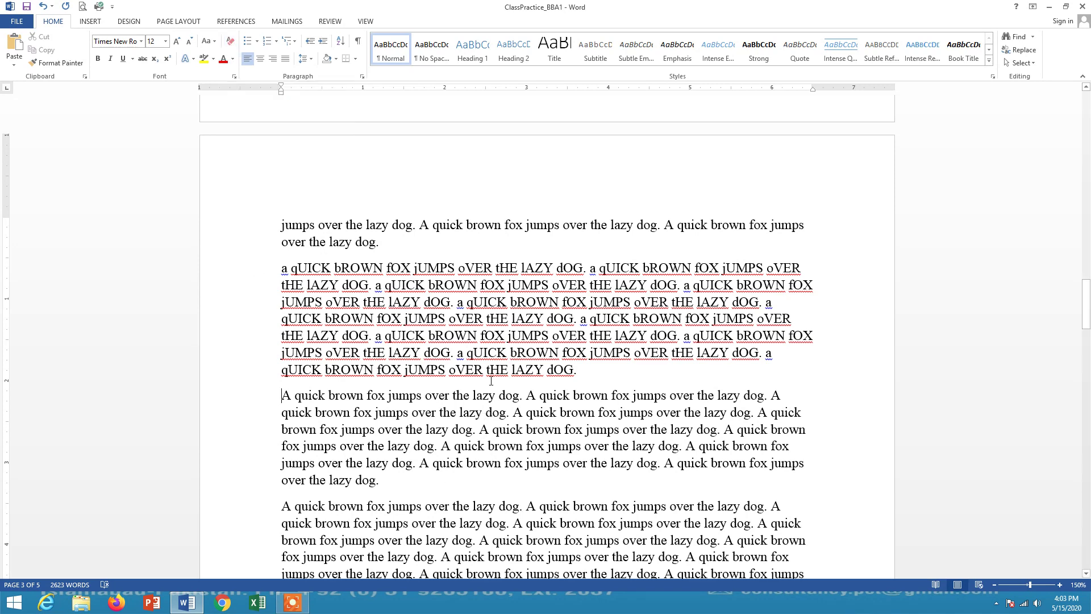
# Clear all formatting from the entire document.
pyautogui.hotkey('ctrl', 'a')
pyautogui.hotkey('ctrl', 'z')
pyautogui.hotkey('ctrl', 'z')
pyautogui.hotkey('ctrl', 'z')
pyautogui.hotkey('ctrl', 'z')
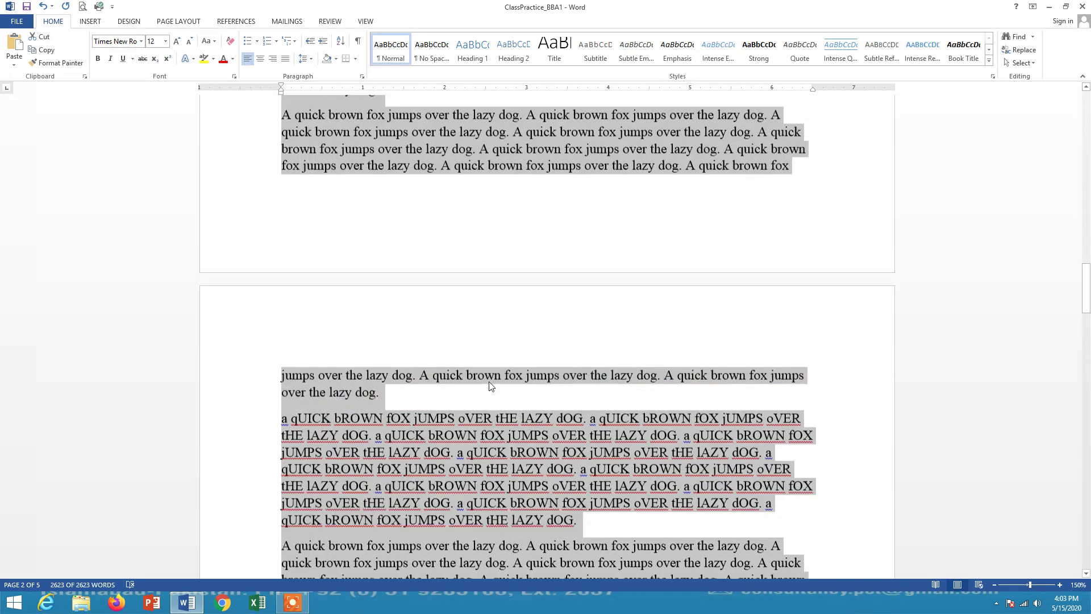
pyautogui.hotkey('ctrl', 'z')
pyautogui.hotkey('ctrl', 'z')
pyautogui.hotkey('ctrl', 'z')
pyautogui.hotkey('ctrl', 'z')
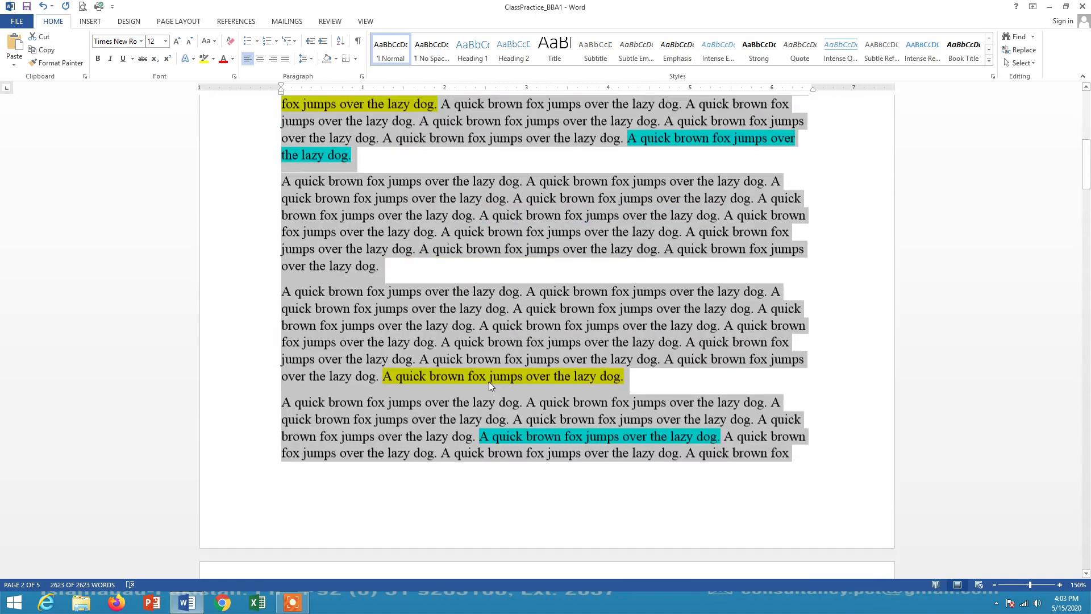
pyautogui.scroll(-13, 491, 386)
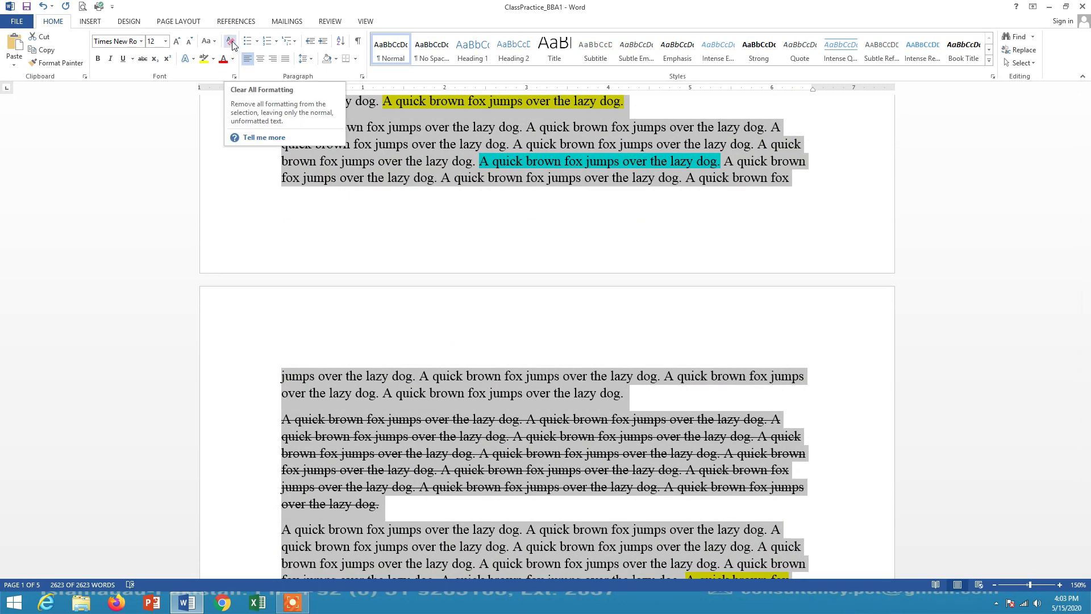
pyautogui.scroll(-14, 295, 158)
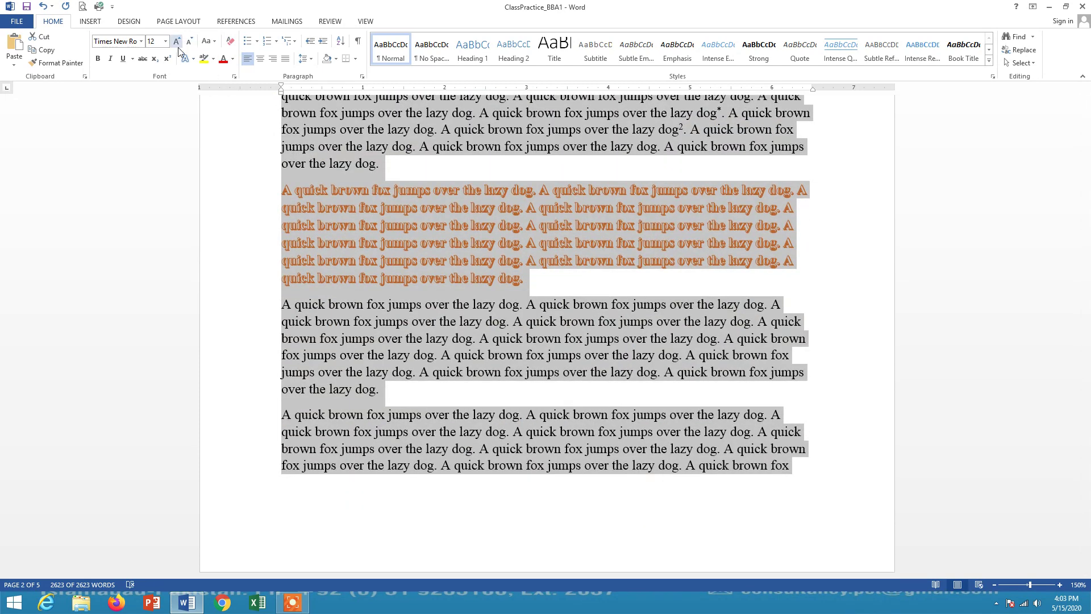
pyautogui.click(232, 44)
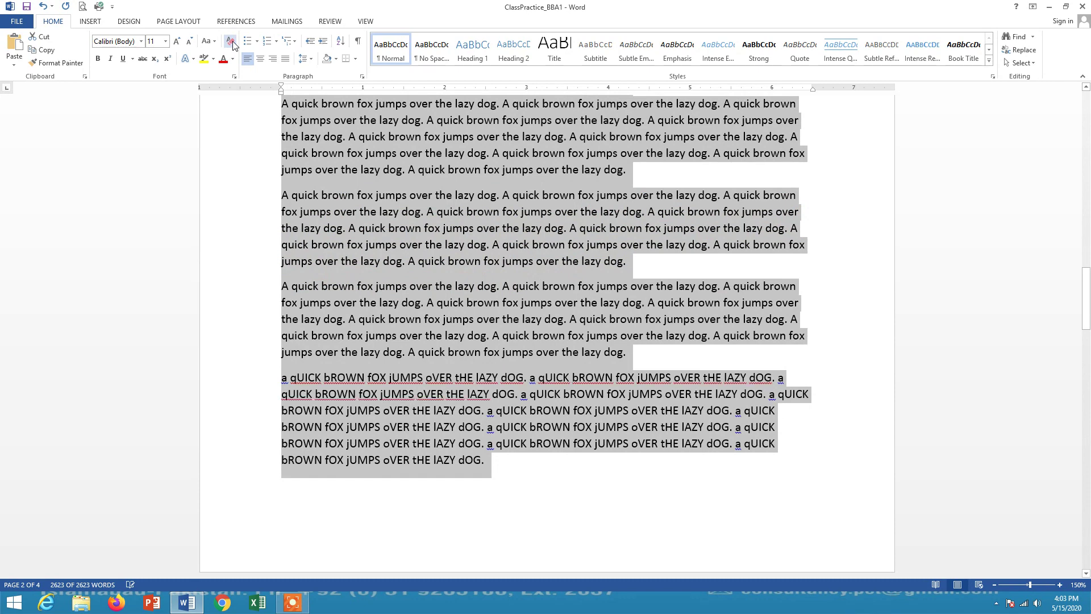
# Check the text across the pages and undo the clearing of all formatting.
pyautogui.scroll(15, 325, 237)
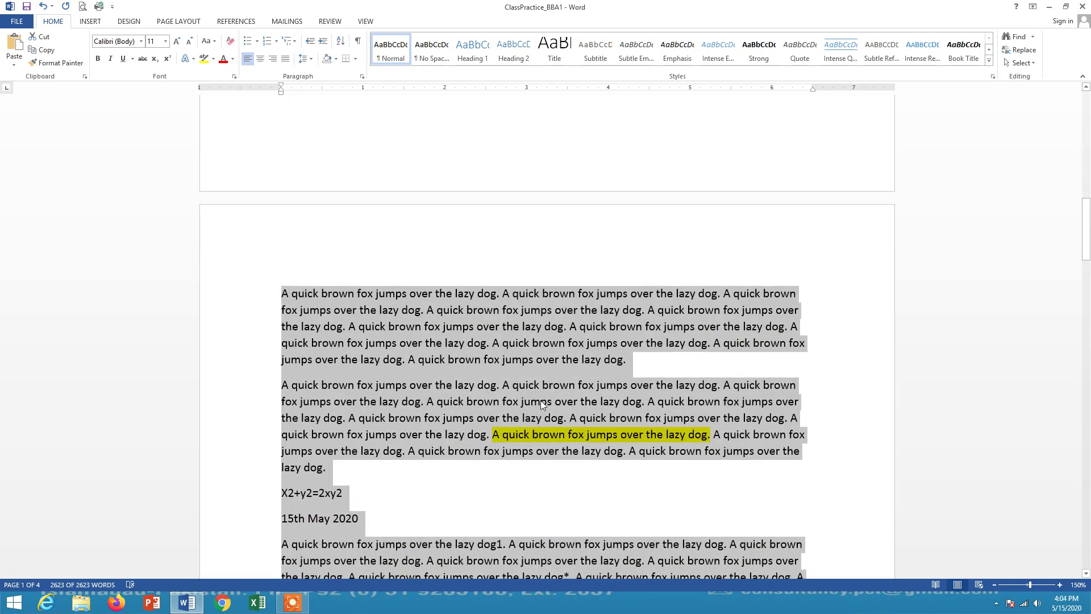
pyautogui.scroll(8, 513, 438)
pyautogui.scroll(7, 513, 386)
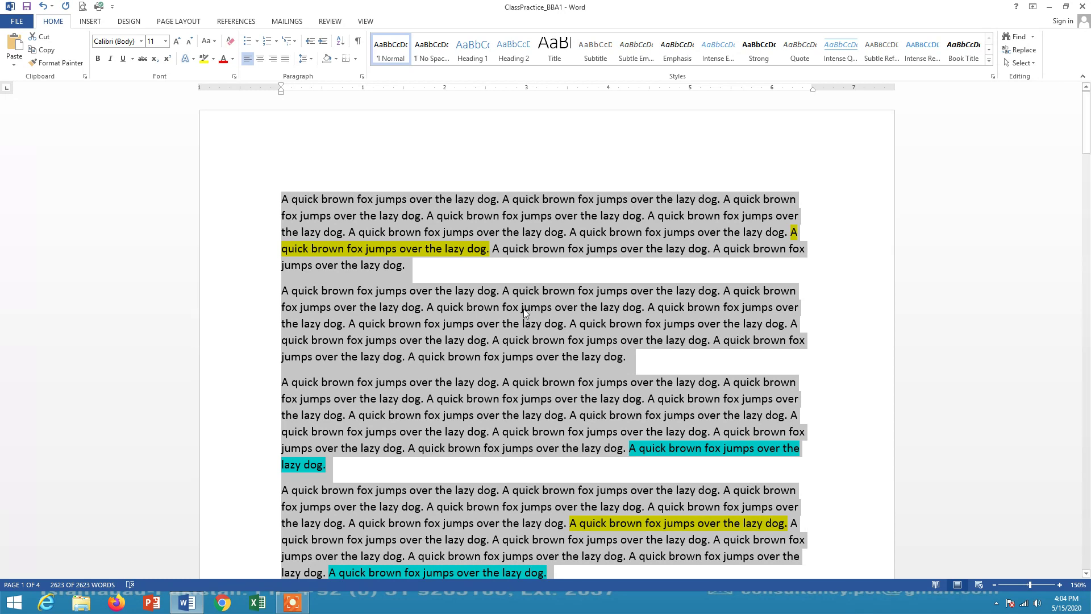
pyautogui.scroll(-15, 523, 312)
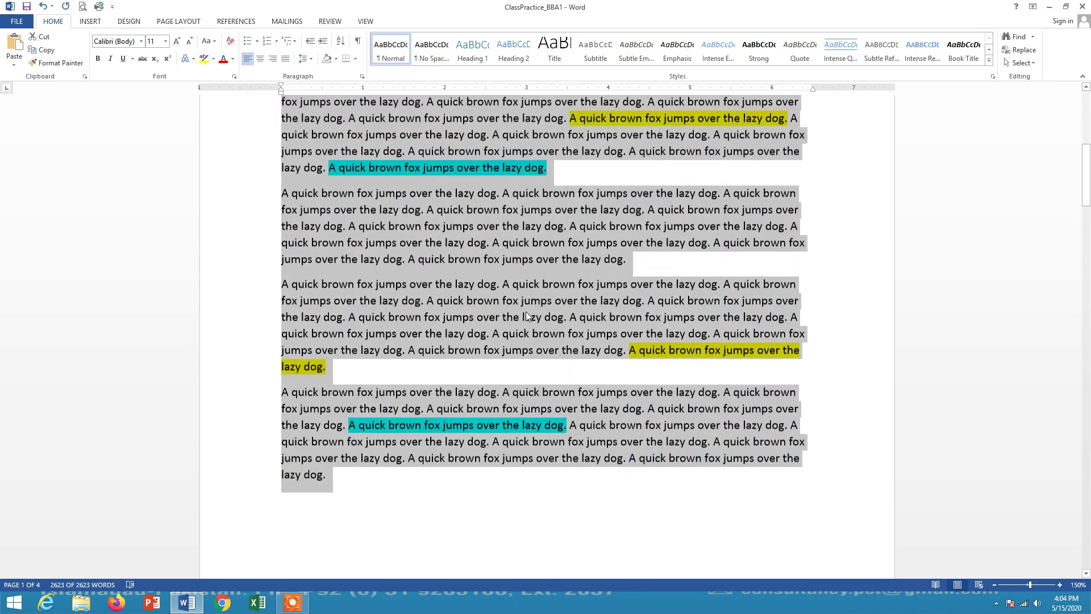
pyautogui.scroll(-15, 527, 311)
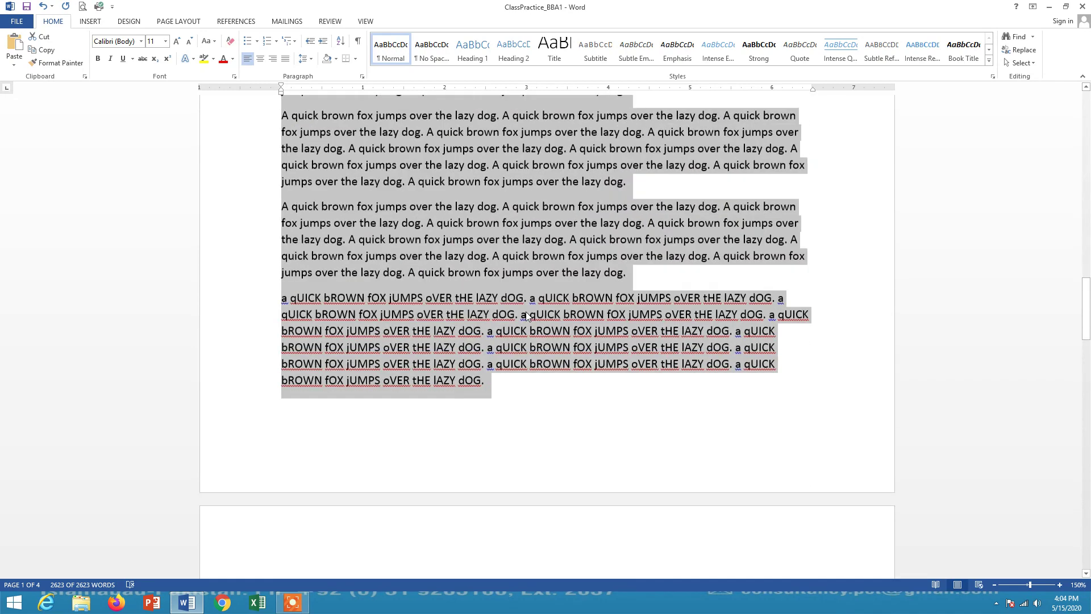
pyautogui.scroll(1, 526, 314)
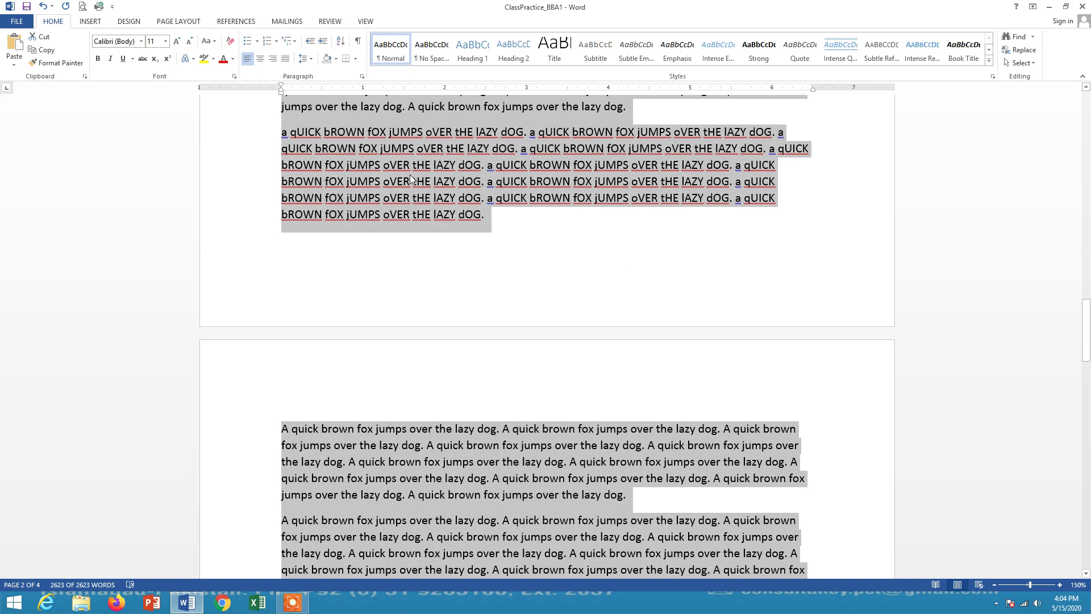
pyautogui.click(43, 8)
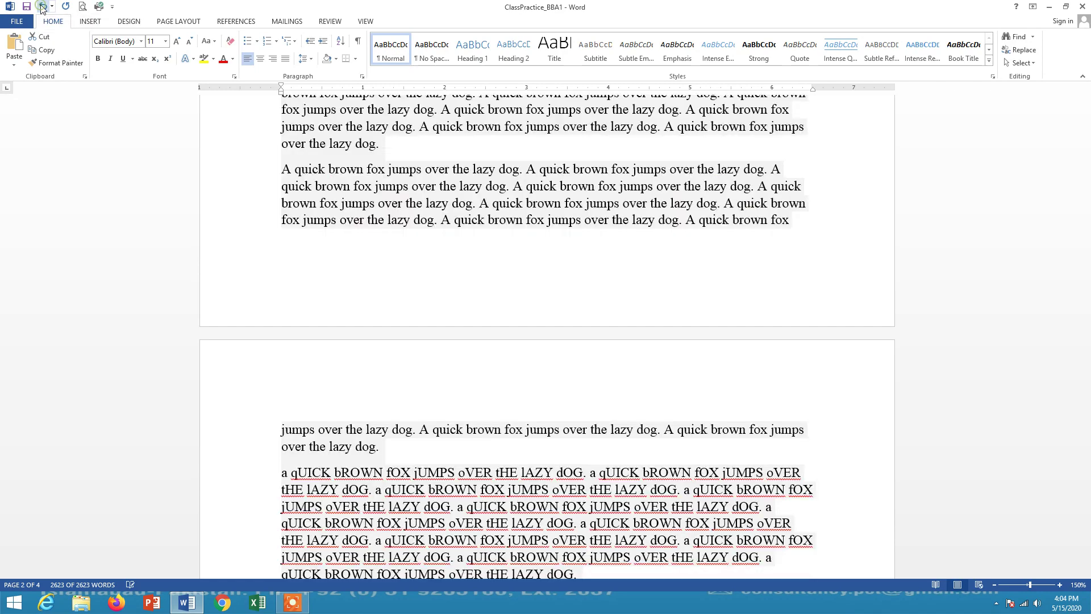
# Redo the clearing of all formatting and undo it once more.
pyautogui.scroll(15, 561, 372)
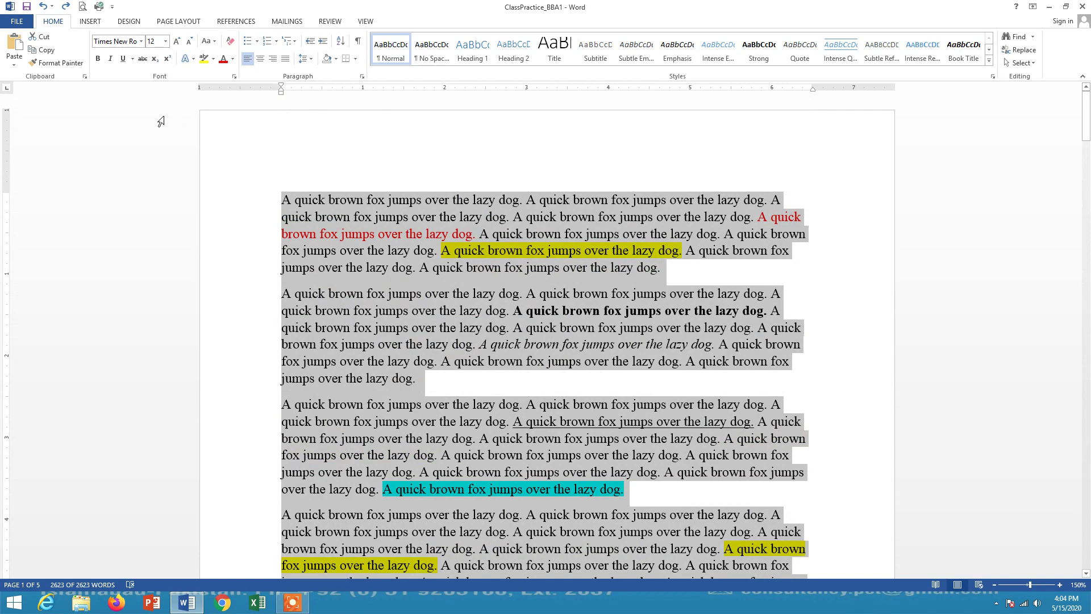
pyautogui.click(67, 7)
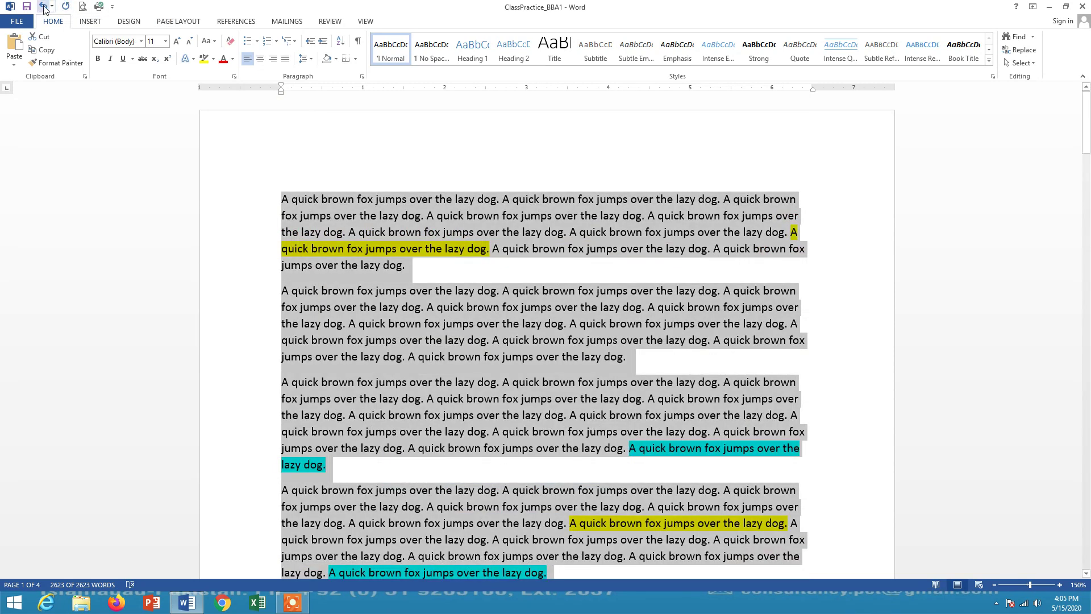
pyautogui.click(43, 6)
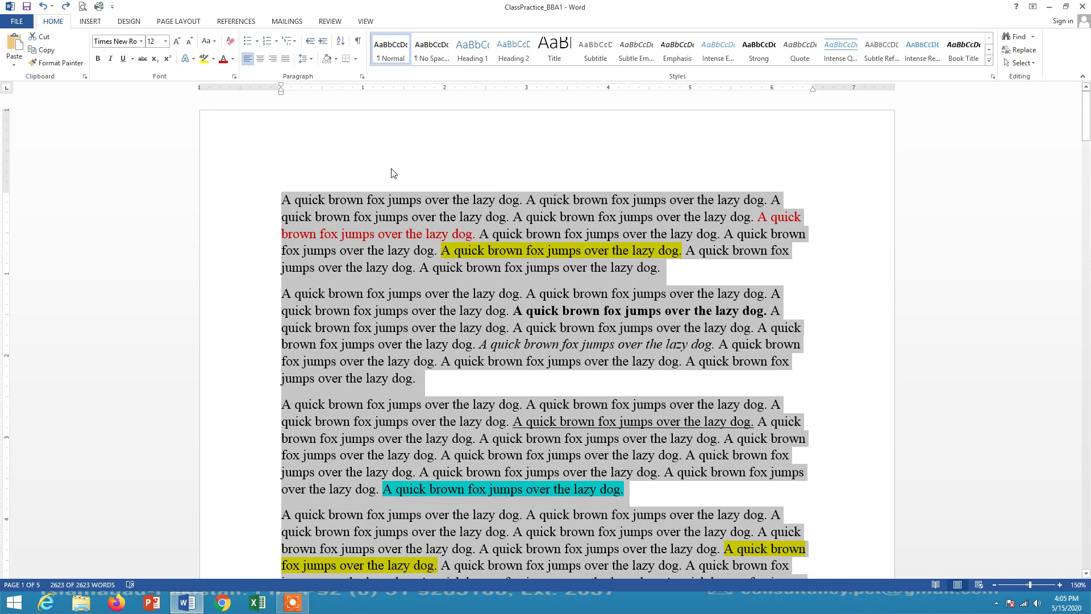
pyautogui.scroll(-5, 391, 173)
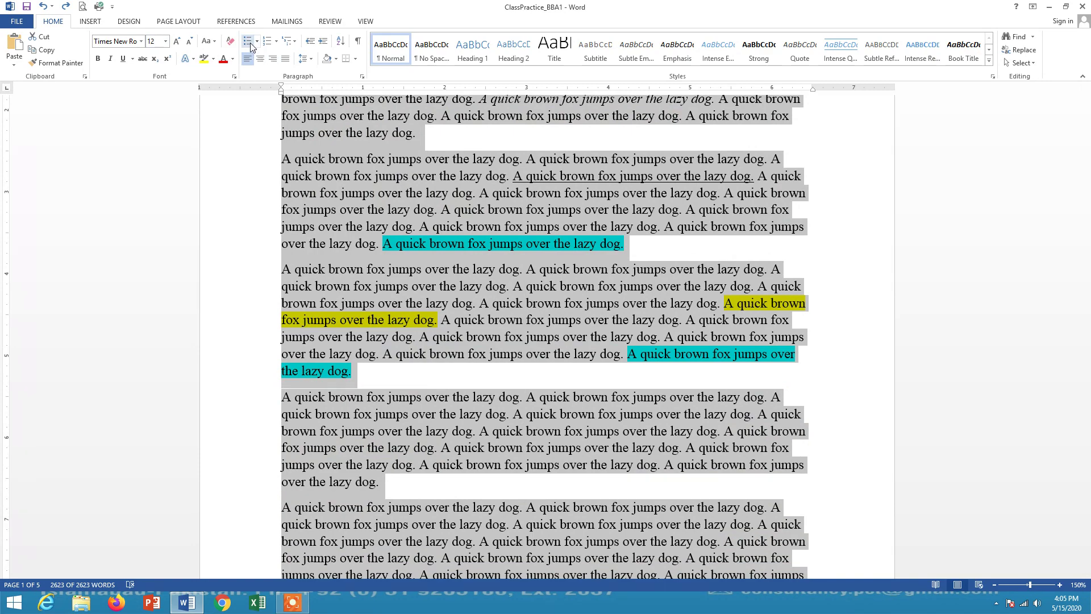
pyautogui.scroll(-15, 407, 226)
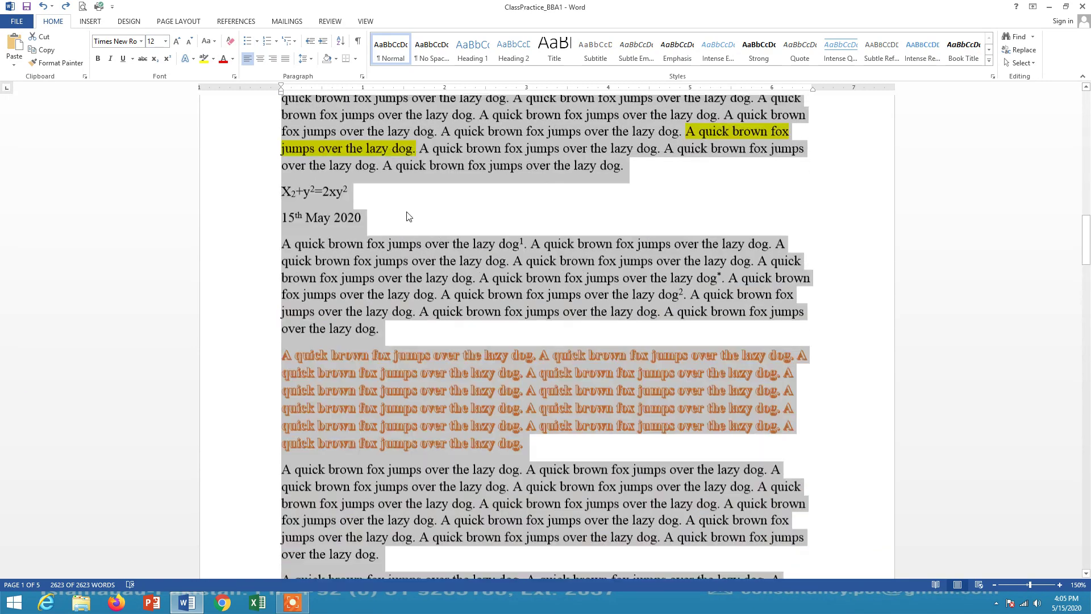
pyautogui.scroll(-20, 407, 216)
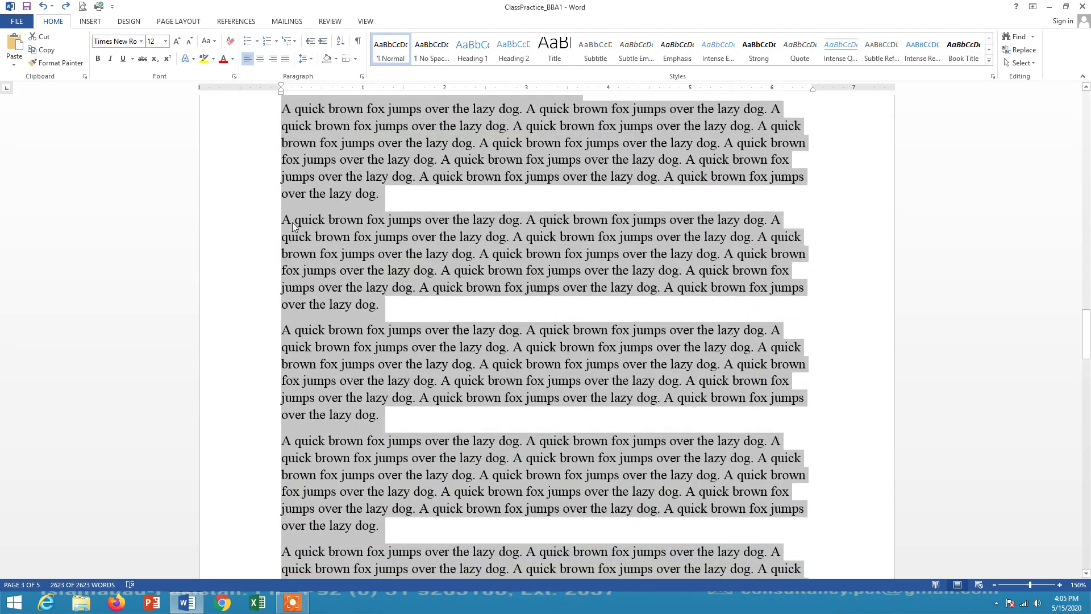
# Deselect the text and split the first three sentences of the page 3 paragraph into separate one-sentence paragraphs.
pyautogui.click(284, 222)
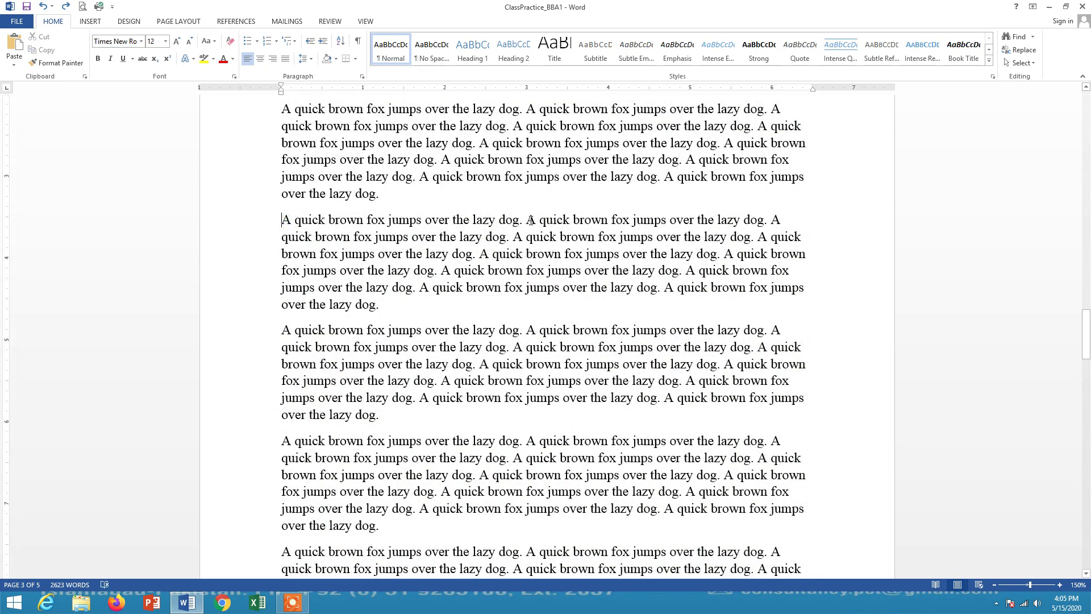
pyautogui.click(530, 220)
pyautogui.press('Return')
pyautogui.rightClick(571, 179)
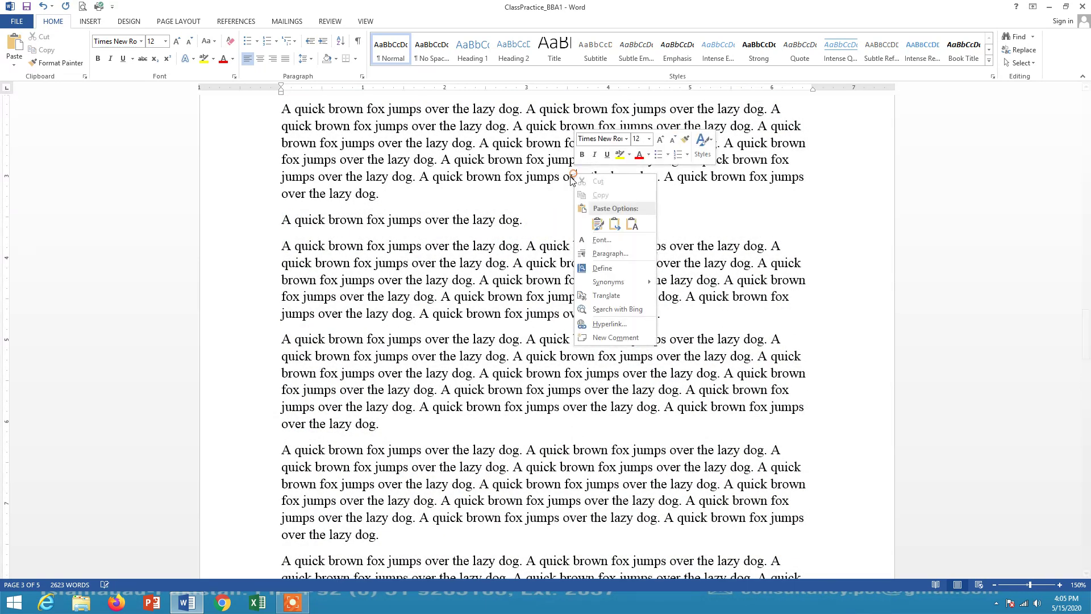
pyautogui.click(526, 245)
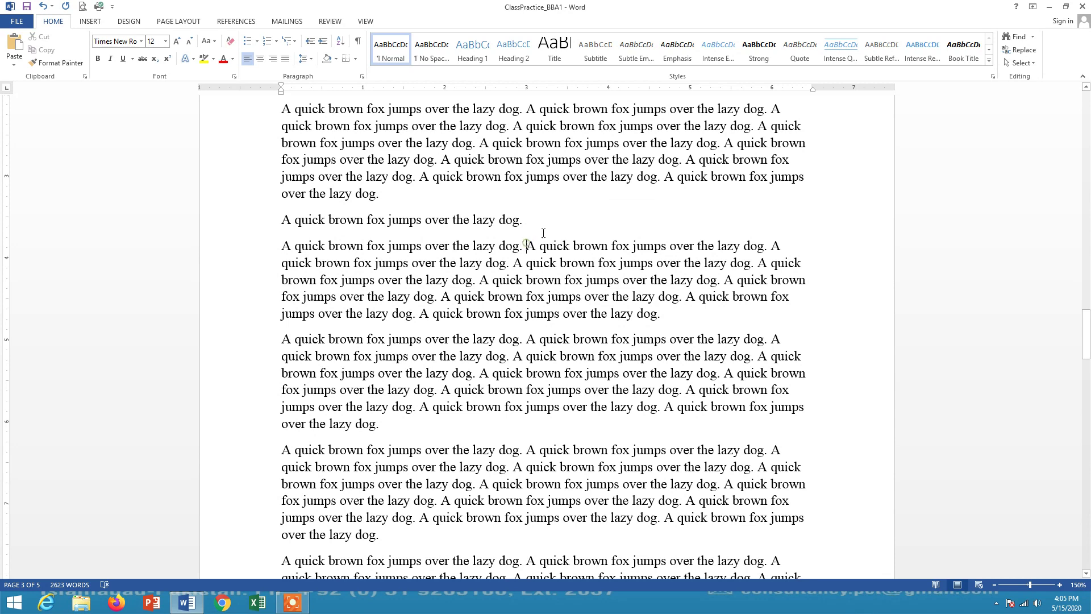
pyautogui.press('Return')
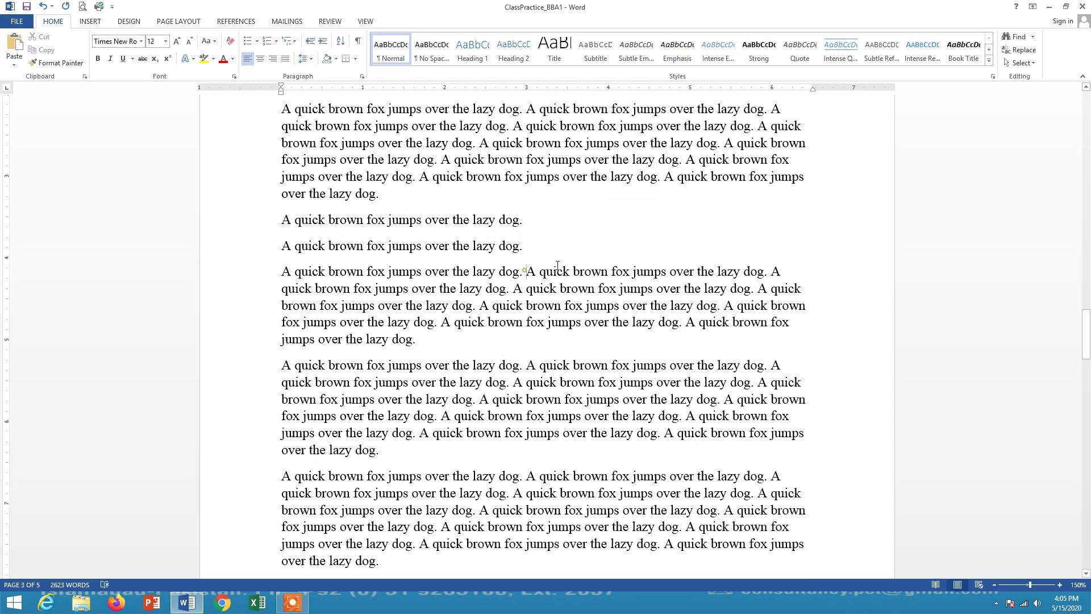
pyautogui.press('Return')
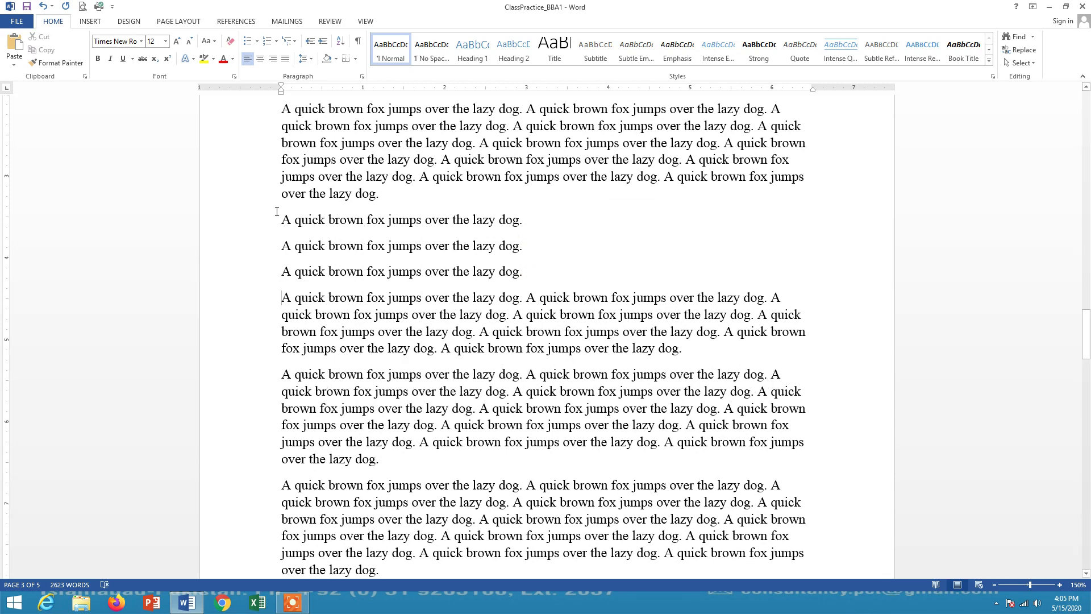
# Turn the three one-sentence paragraphs into a bulleted list with arrowhead bullets.
pyautogui.moveTo(279, 216); pyautogui.dragTo(551, 267)
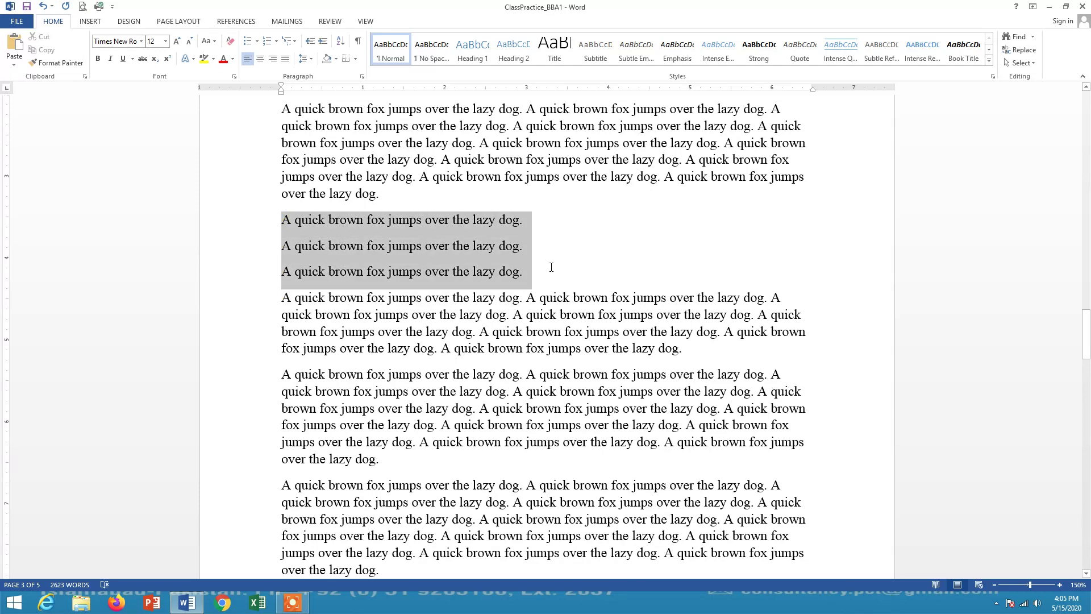
pyautogui.click(258, 42)
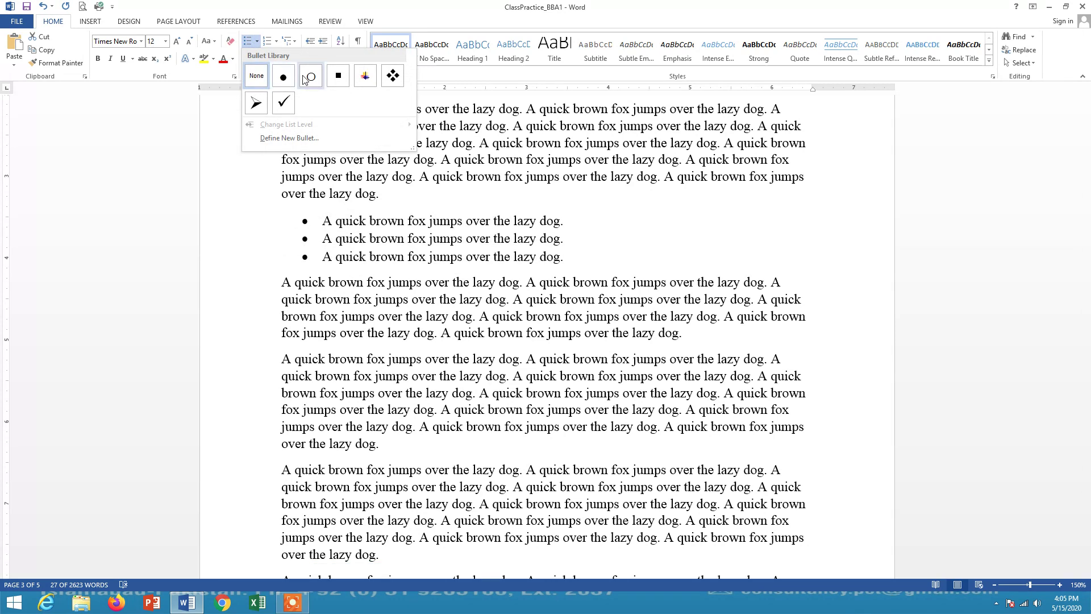
pyautogui.click(256, 103)
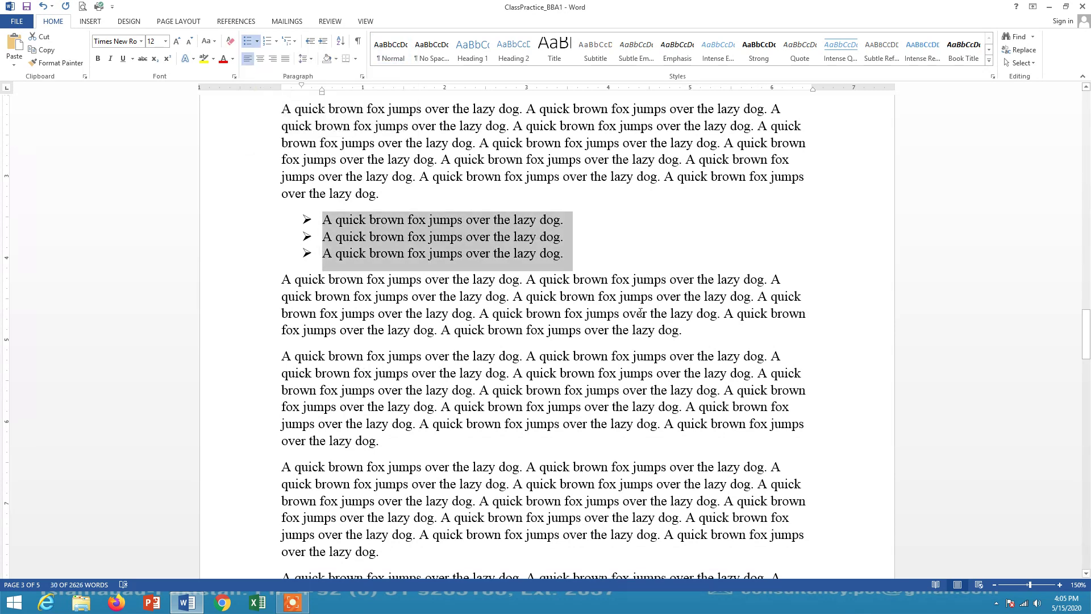
# Add the paragraph below to the arrowhead list and split off its first sentence as its own bullet.
pyautogui.click(513, 296)
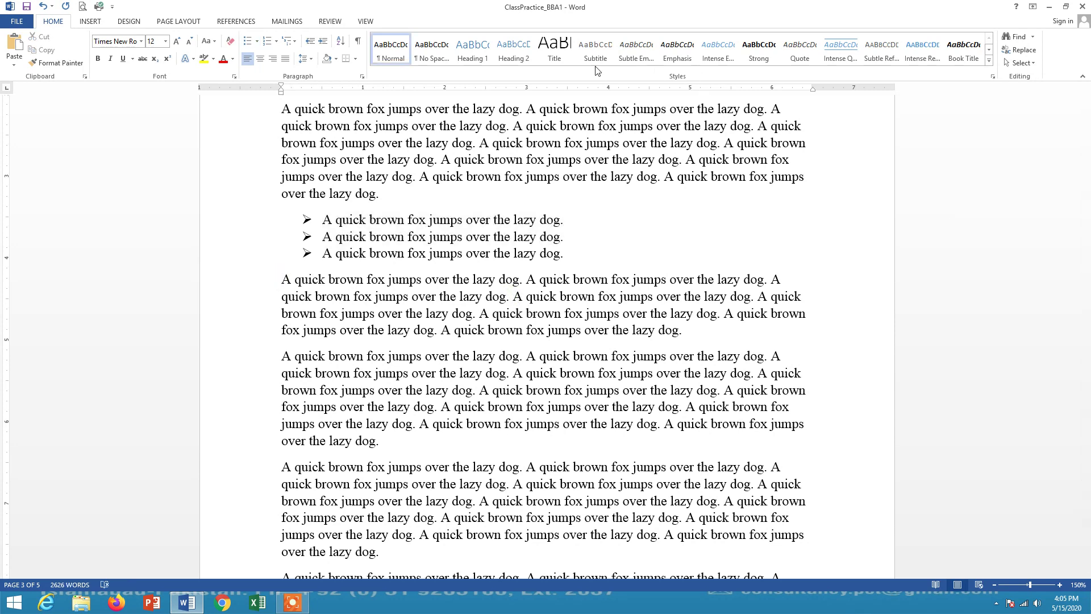
pyautogui.click(256, 41)
pyautogui.click(255, 144)
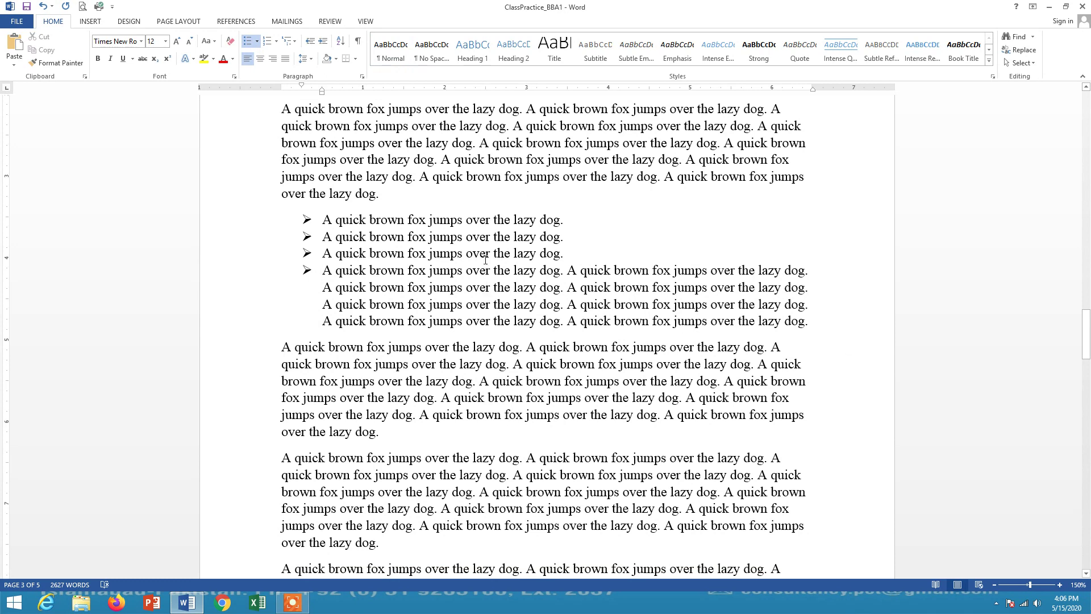
pyautogui.click(568, 271)
pyautogui.press('Return')
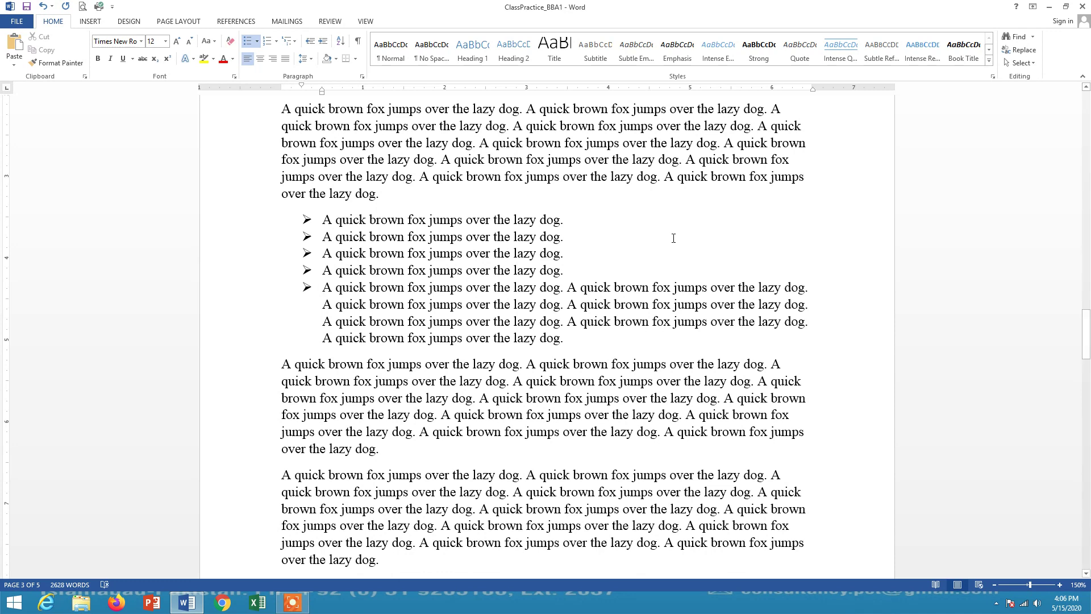
# Demote the long last bullet one level, promote it back, and turn it into a plain paragraph at the left margin.
pyautogui.click(309, 42)
pyautogui.click(324, 43)
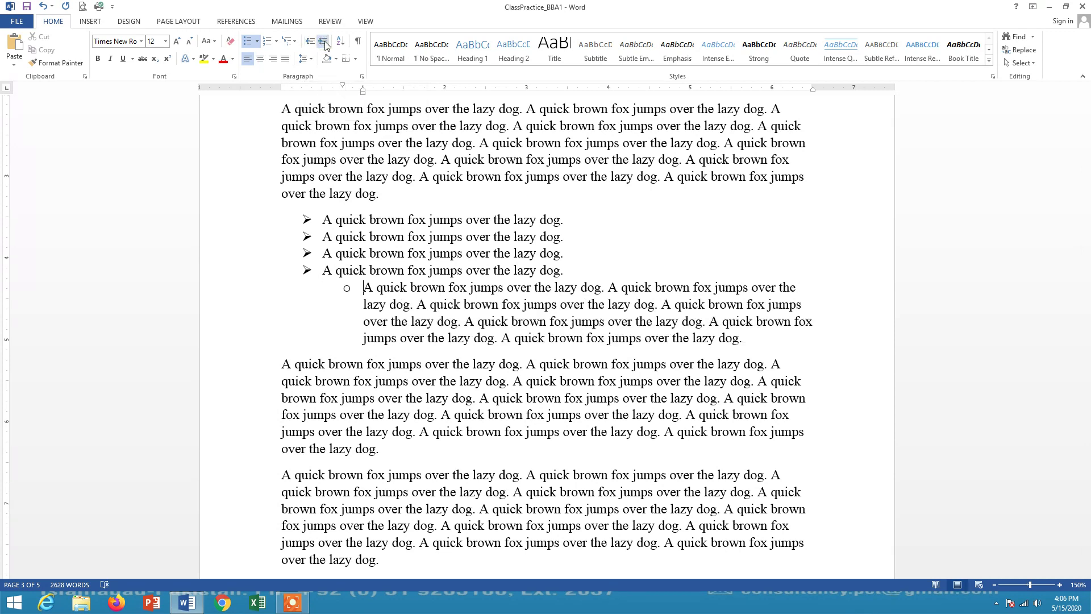
pyautogui.click(309, 42)
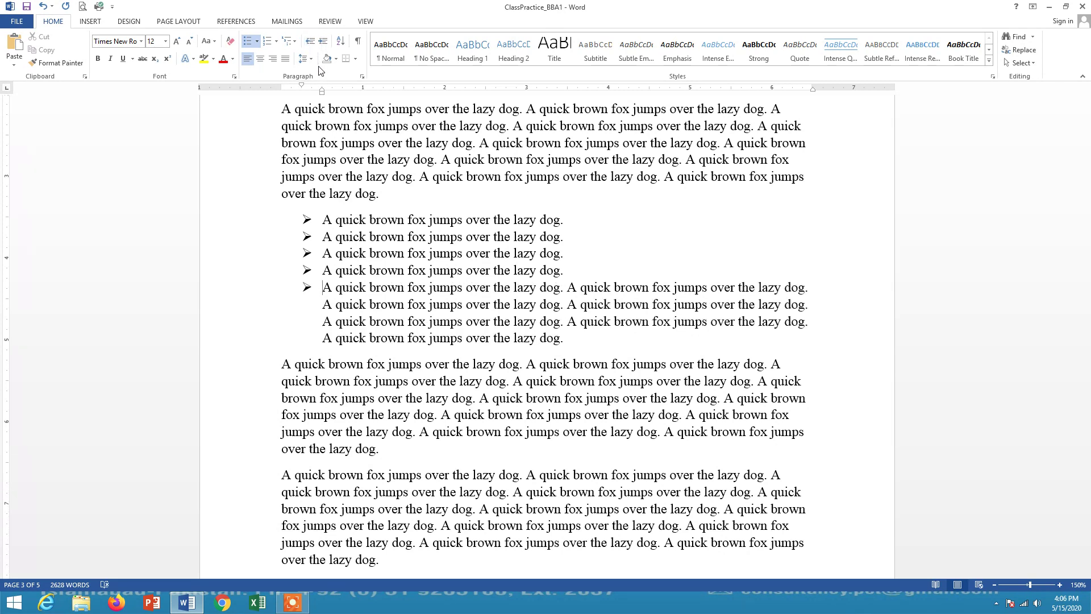
pyautogui.press('BackSpace')
pyautogui.press('BackSpace')
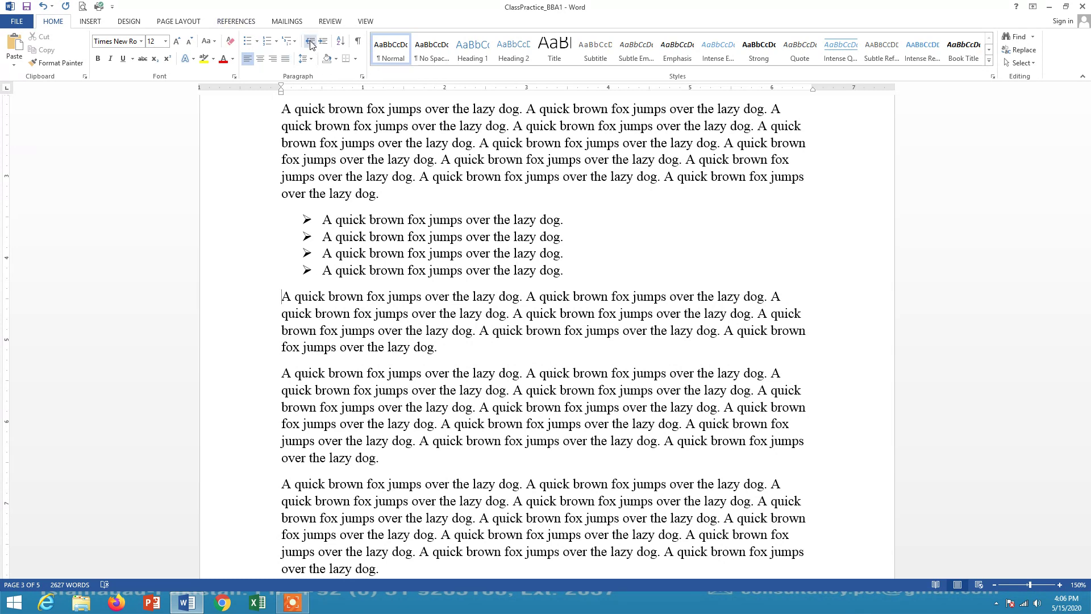
# Select the paragraph below the list, increase its left indent to 1 inch and decrease it again.
pyautogui.moveTo(283, 296); pyautogui.dragTo(444, 348)
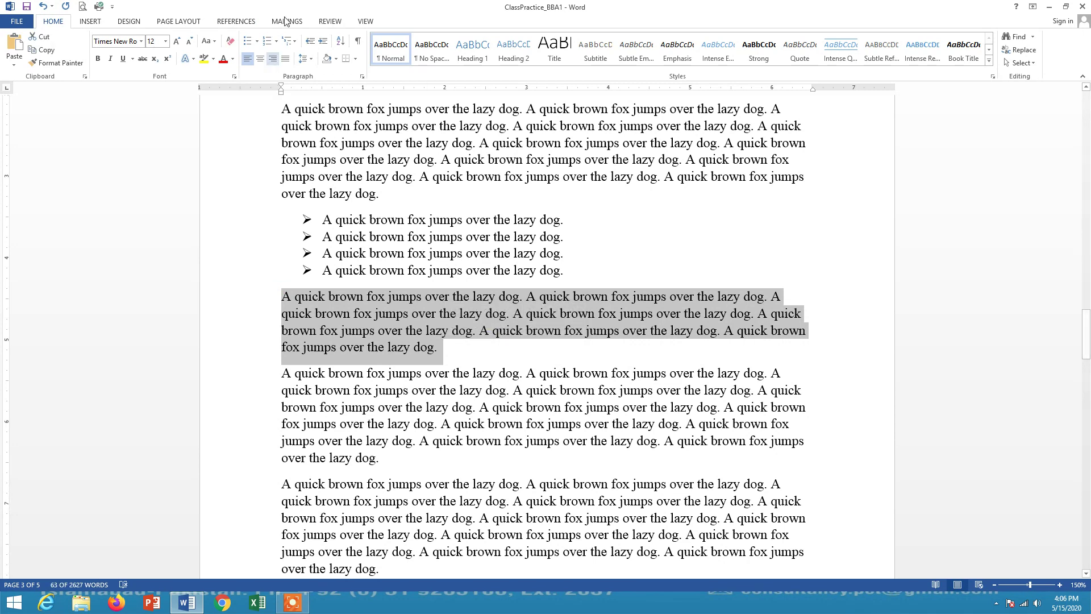
pyautogui.click(326, 44)
pyautogui.click(326, 45)
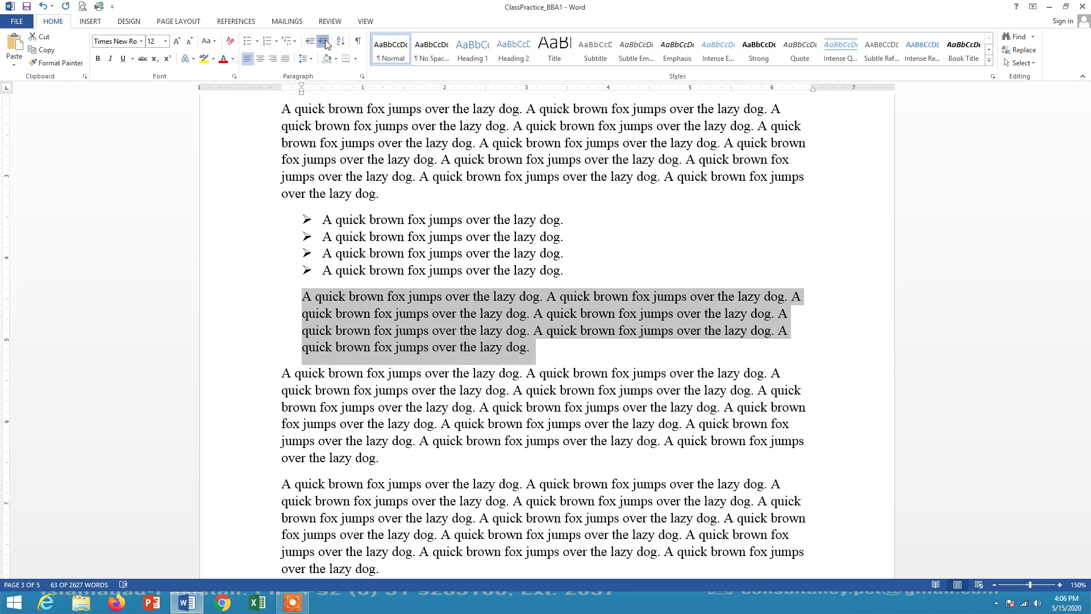
pyautogui.click(326, 44)
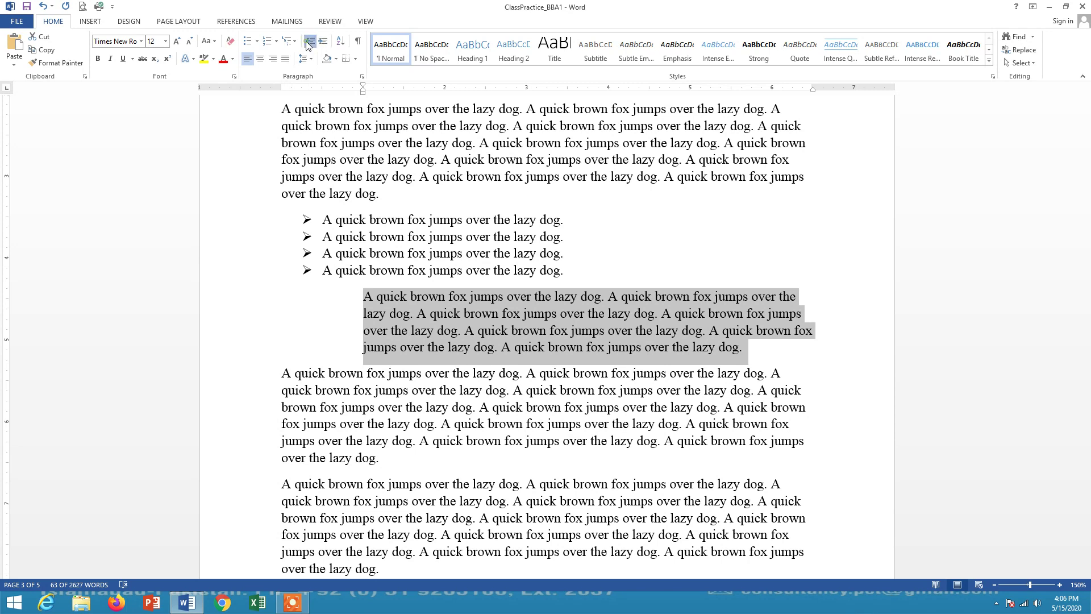
pyautogui.click(308, 43)
pyautogui.click(308, 44)
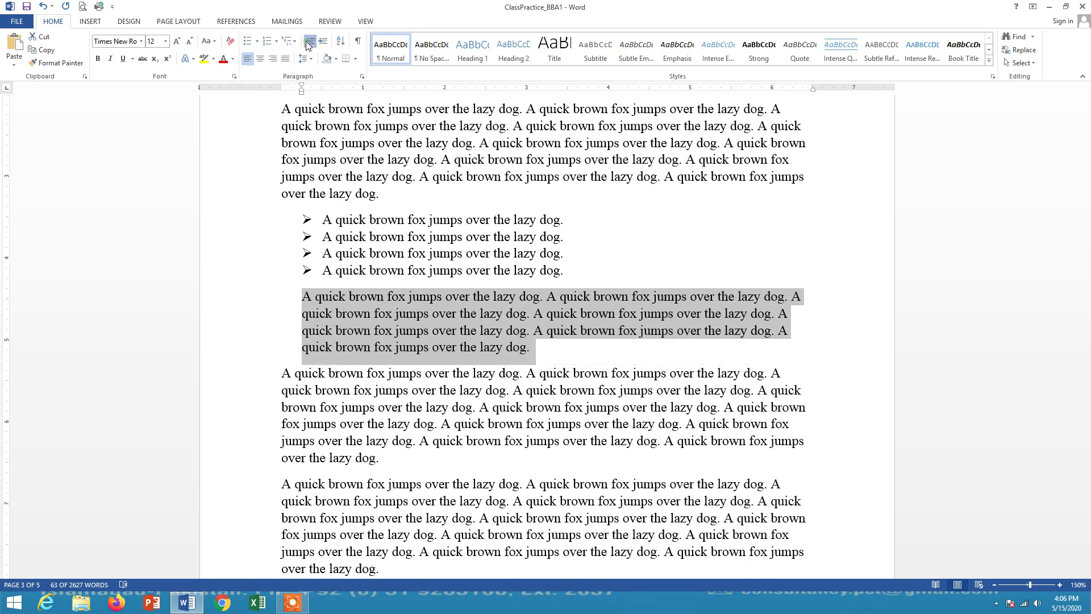
pyautogui.click(308, 43)
# Increase the selected paragraph's left indent repeatedly up to 3.5 inches.
pyautogui.click(322, 43)
pyautogui.click(322, 44)
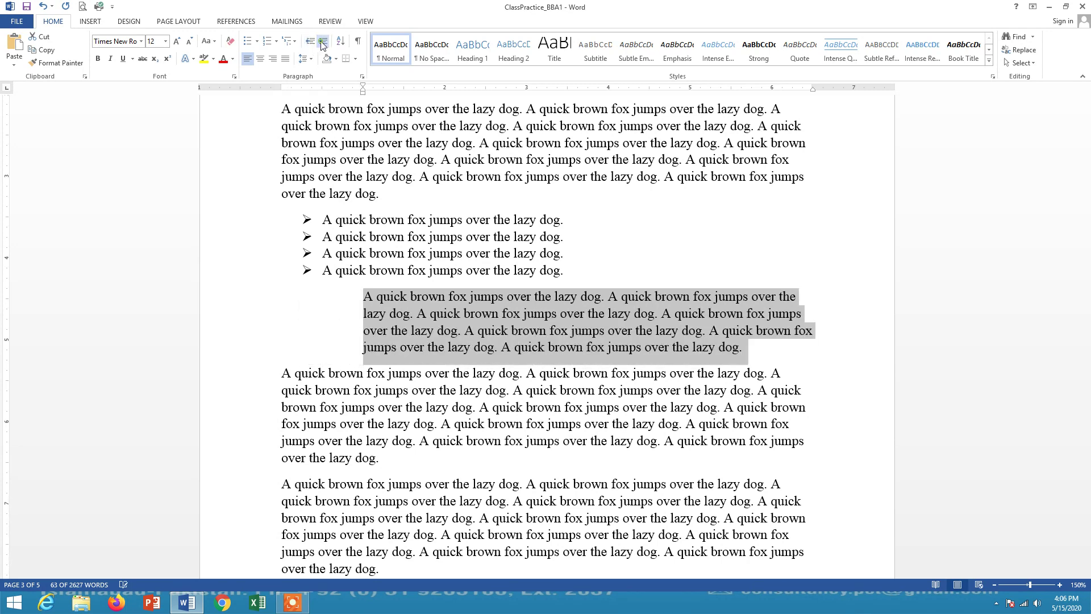
pyautogui.click(322, 44)
pyautogui.click(322, 43)
pyautogui.click(322, 43)
pyautogui.click(322, 43)
pyautogui.click(322, 43)
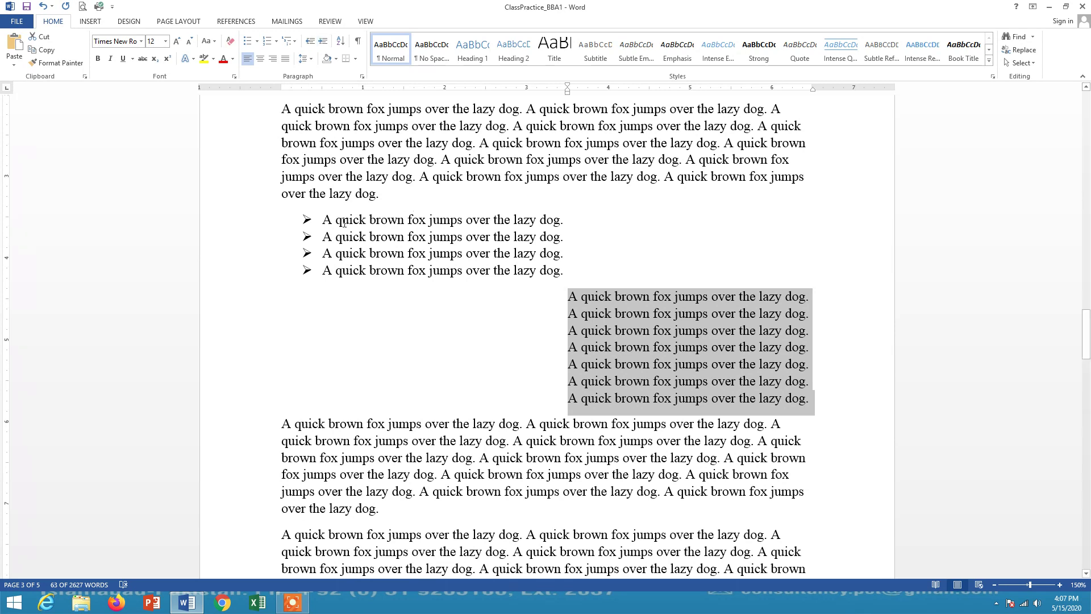
# Insert a second-level bullet under the first list item with the text "Jkgfjsdg kjhdfgkjhdf kjhgkl".
pyautogui.click(564, 219)
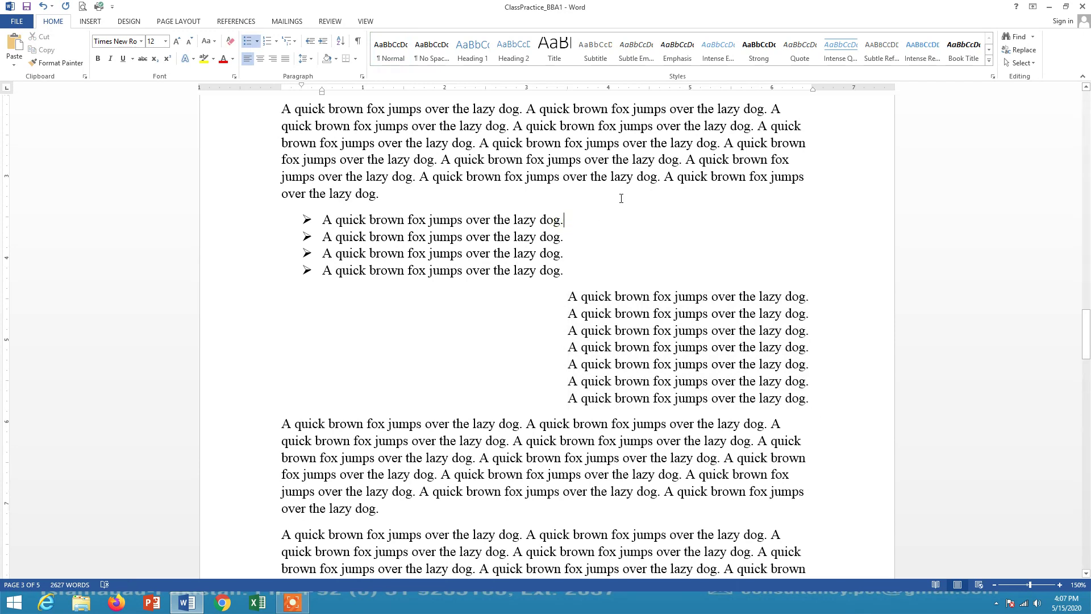
pyautogui.press('Return')
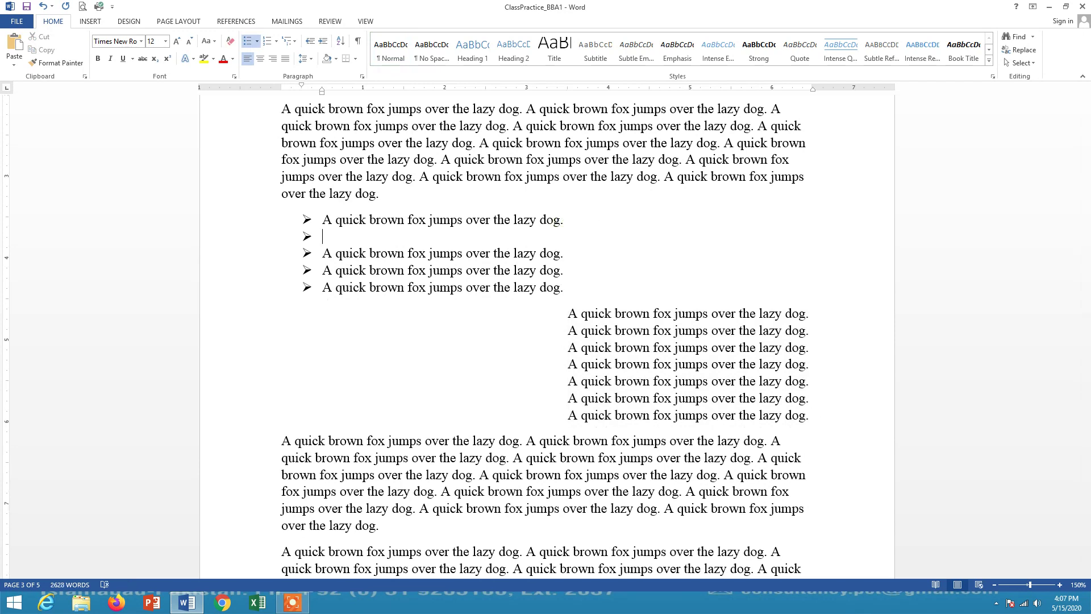
pyautogui.click(562, 222)
pyautogui.click(332, 237)
pyautogui.click(324, 43)
pyautogui.write('jkgfjsdg')
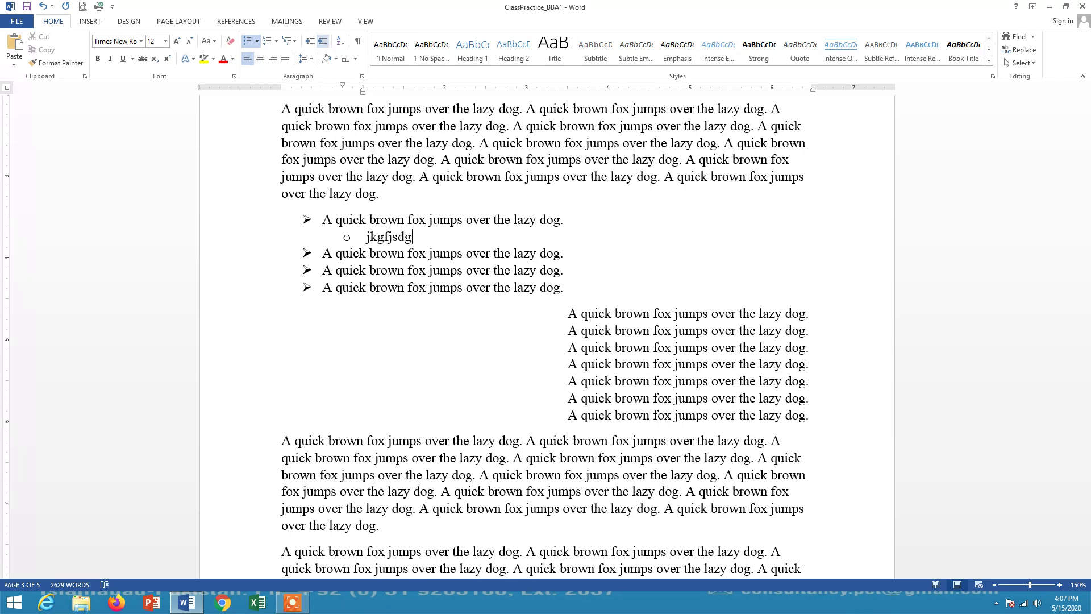
pyautogui.write(' kjhdfgkjhdf kjhgkl')
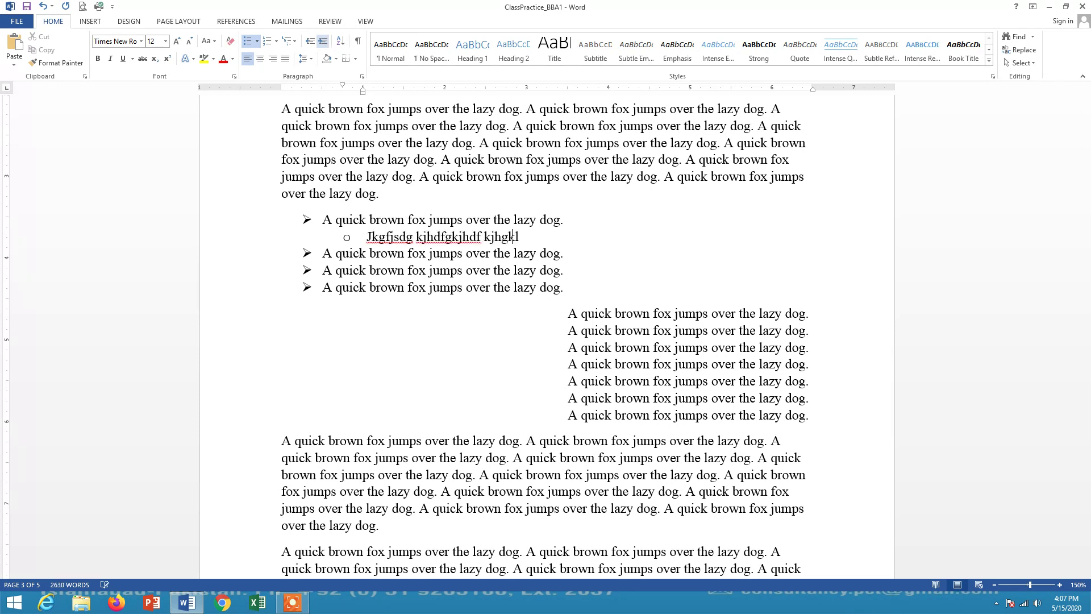
# Add the second-level bullets "Jkghdjkdfkgjhdfk" and "shdkflsdh", promoting the new empty bullet and undoing that before filling it.
pyautogui.press('Return')
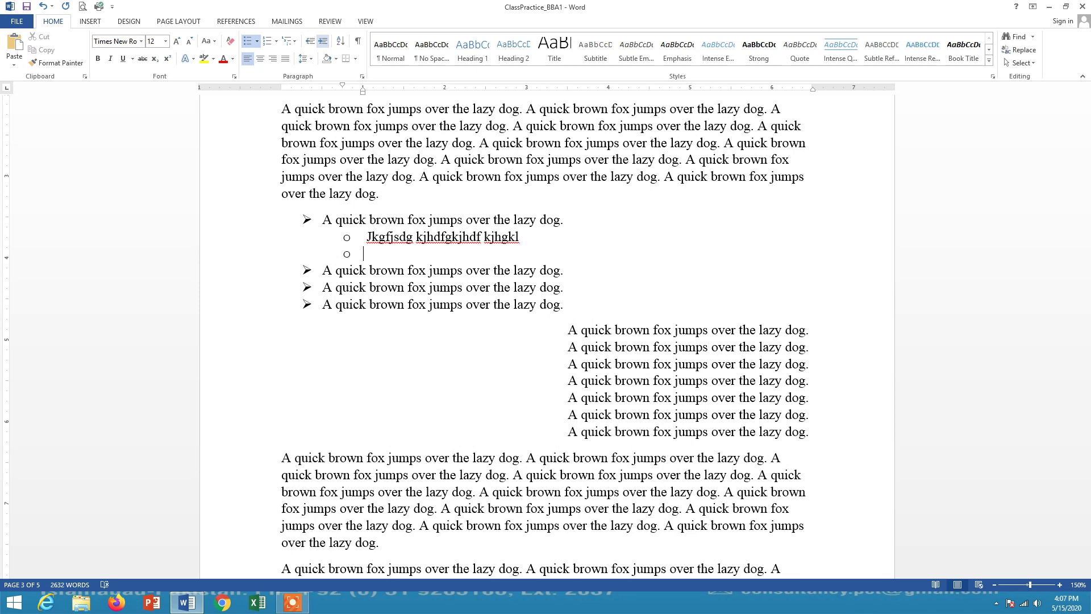
pyautogui.write('jkghdjkdfkgjhdfk')
pyautogui.press('Return')
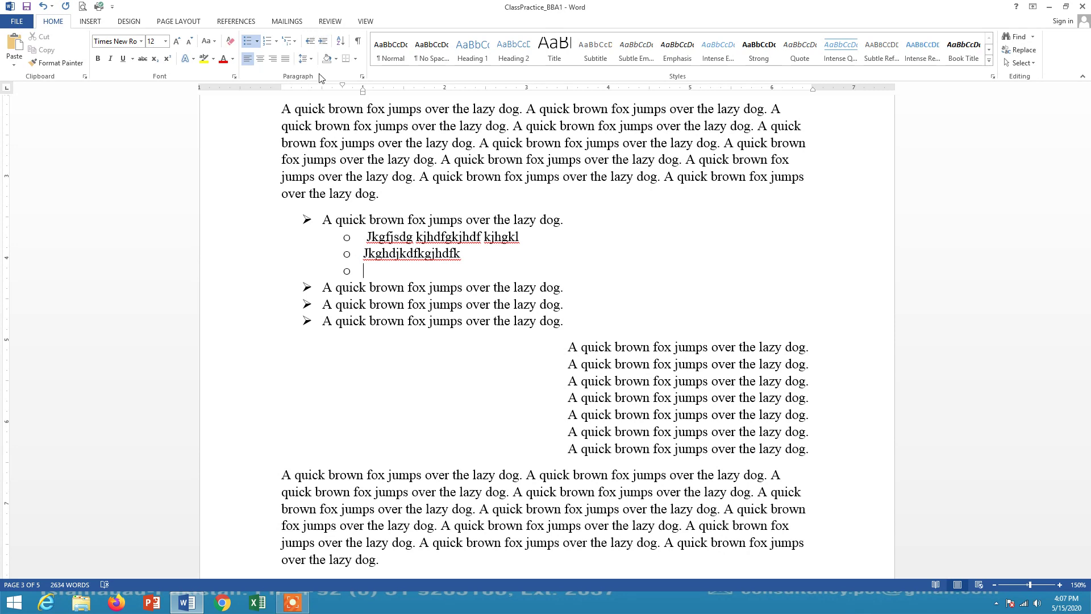
pyautogui.click(311, 42)
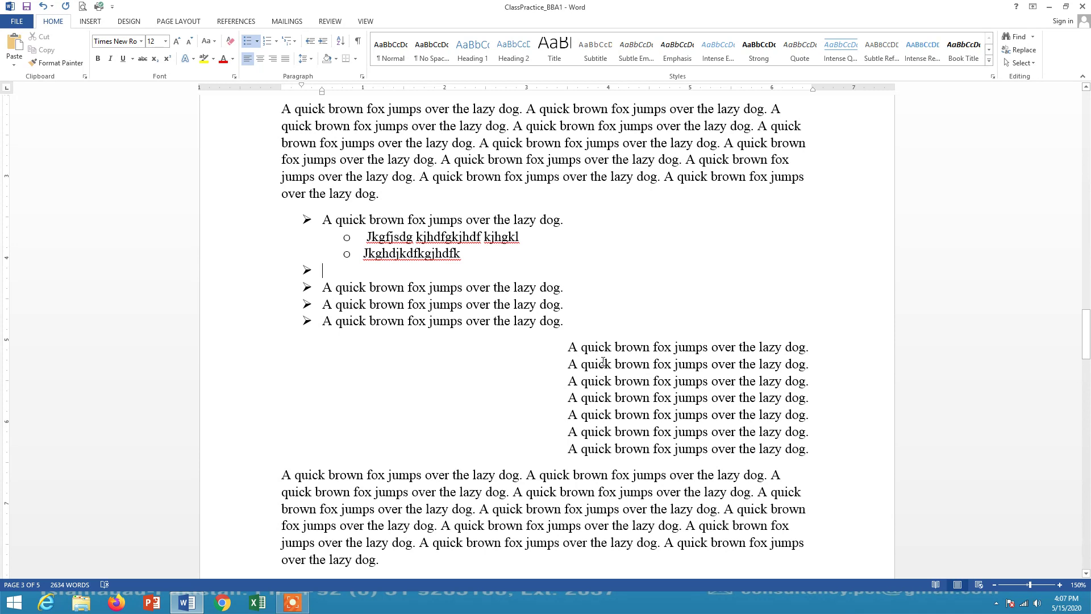
pyautogui.hotkey('ctrl', 'z')
pyautogui.write('shdkflsch')
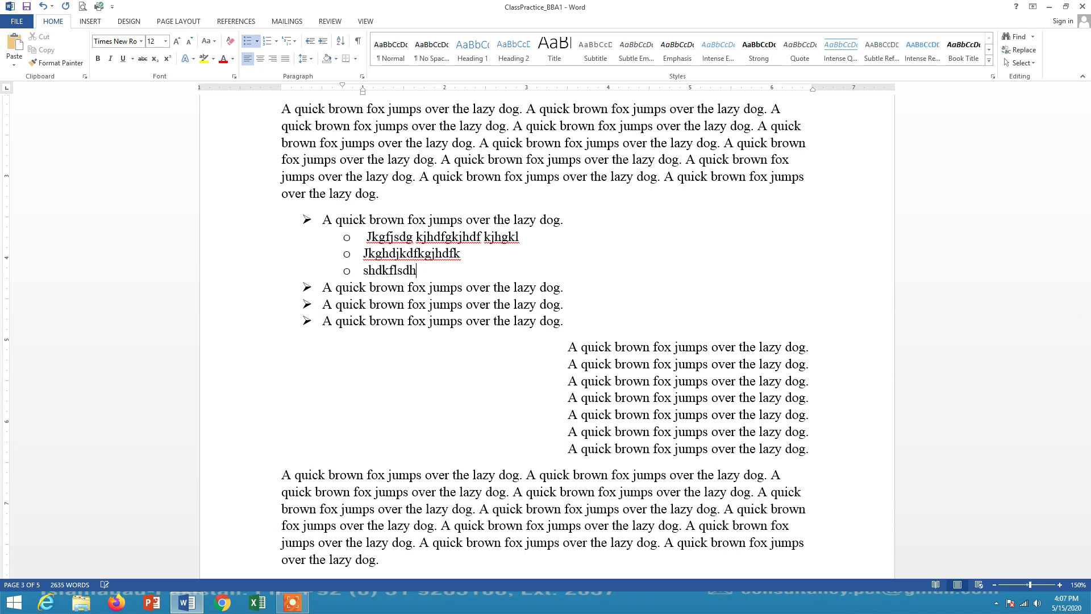
# Add two third-level bullets under the last sub-bullet, reading "hdkfgh kjdhfgjlk" and "kjhdfk dfglkh".
pyautogui.press('Return')
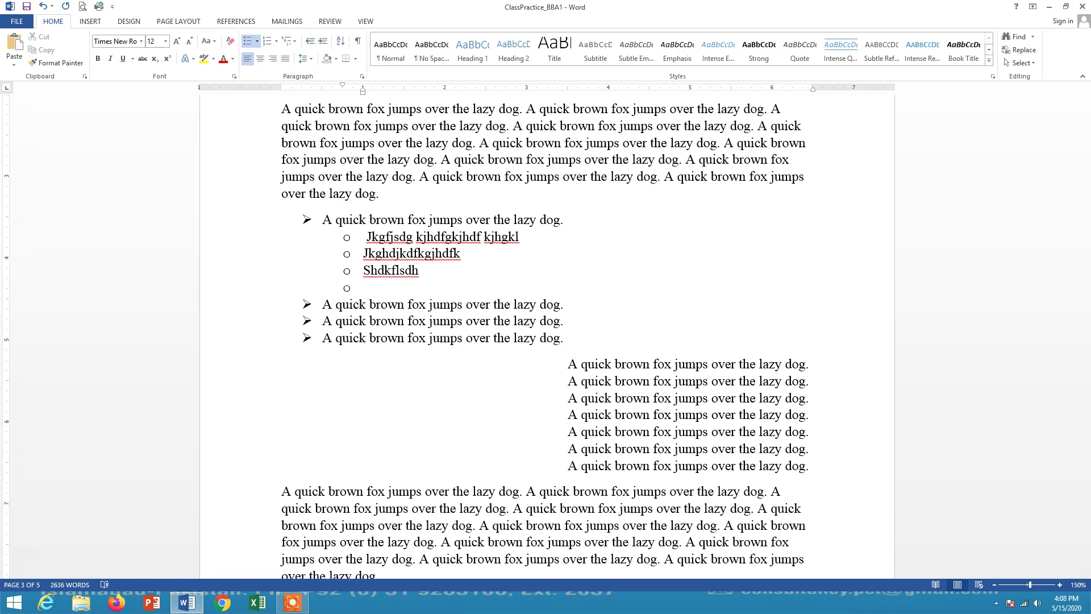
pyautogui.press('Tab')
pyautogui.hotkey('ctrl', 'z')
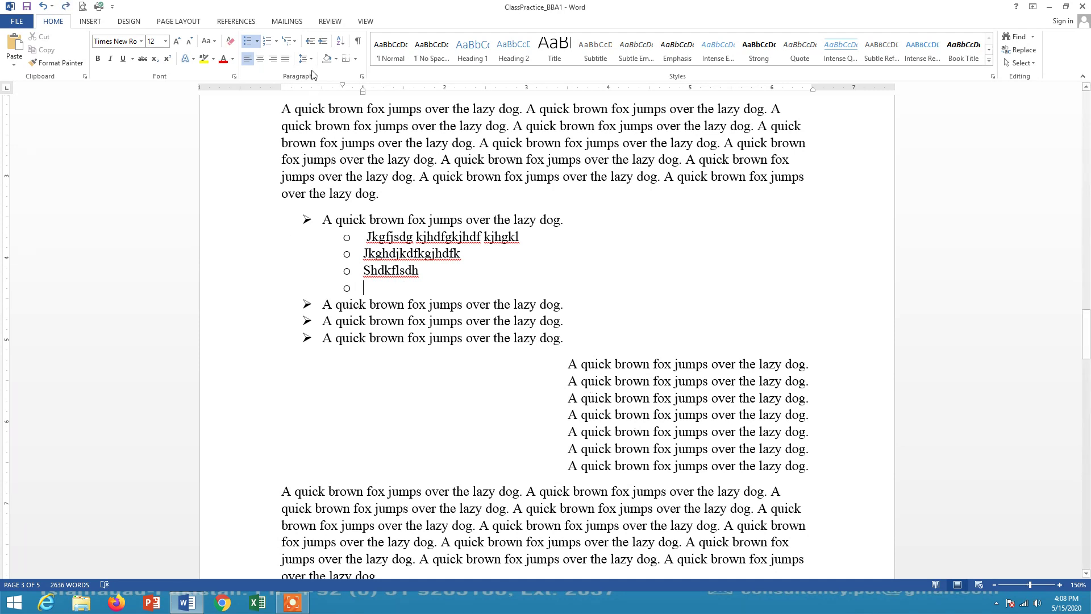
pyautogui.click(323, 42)
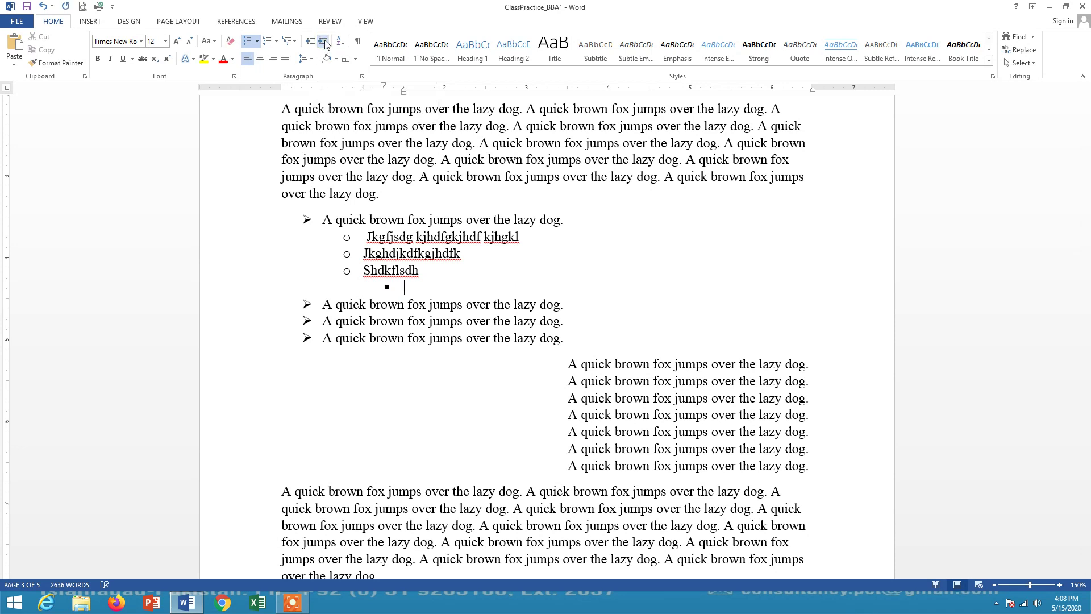
pyautogui.write('hdkfgh kjdhfgjlk')
pyautogui.press('Return')
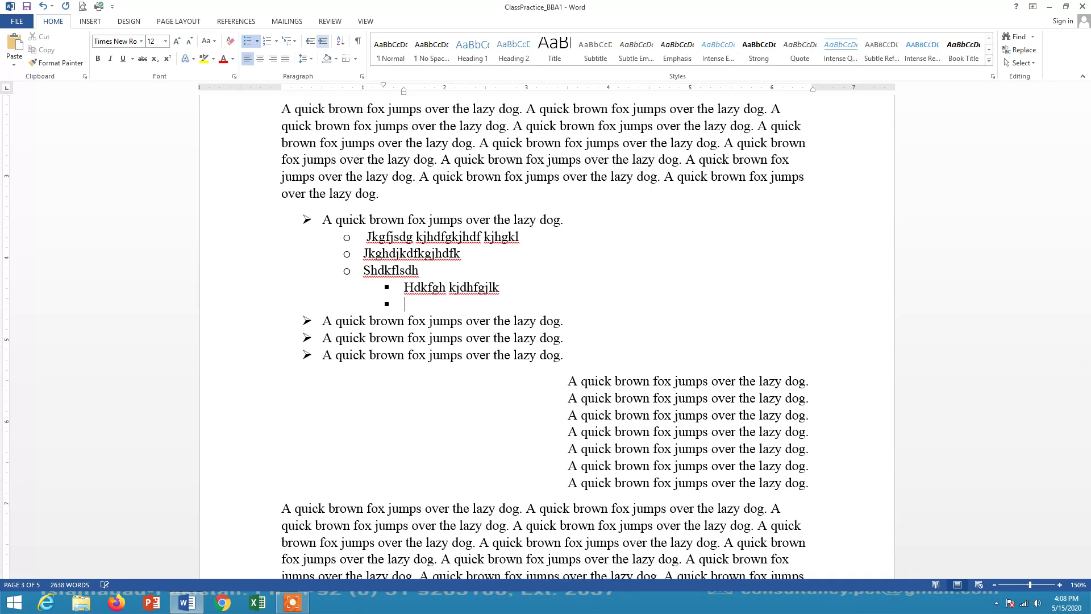
pyautogui.write('kjdhfk dfglkh')
# Return to the second list level, add the bullet "Jhdgk jhgk" and start another empty bullet below it.
pyautogui.press('Return')
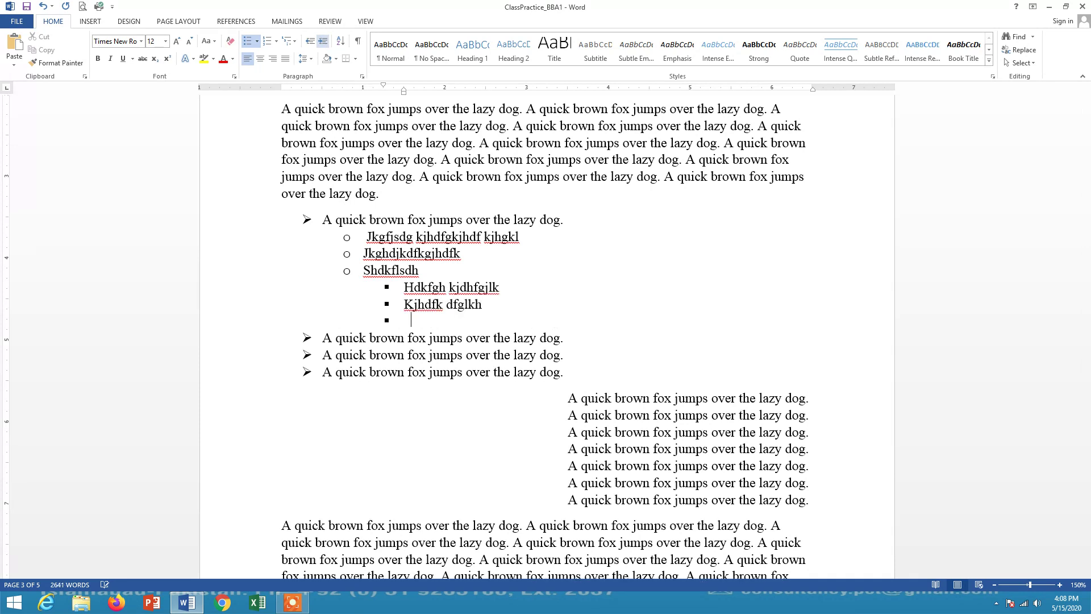
pyautogui.click(310, 41)
pyautogui.write('Jhdgk jhgk')
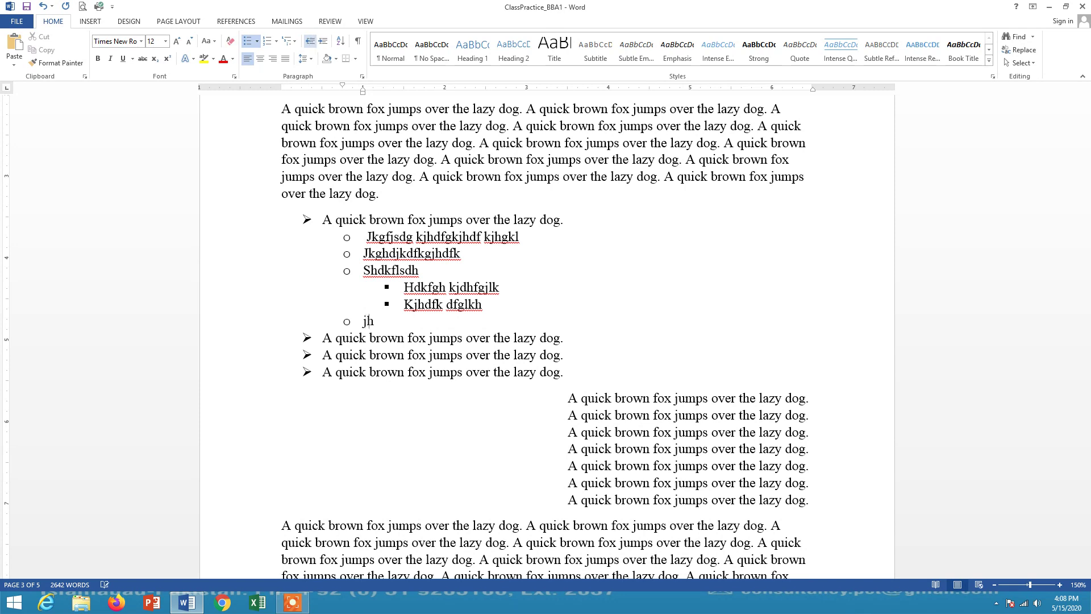
pyautogui.press('Return')
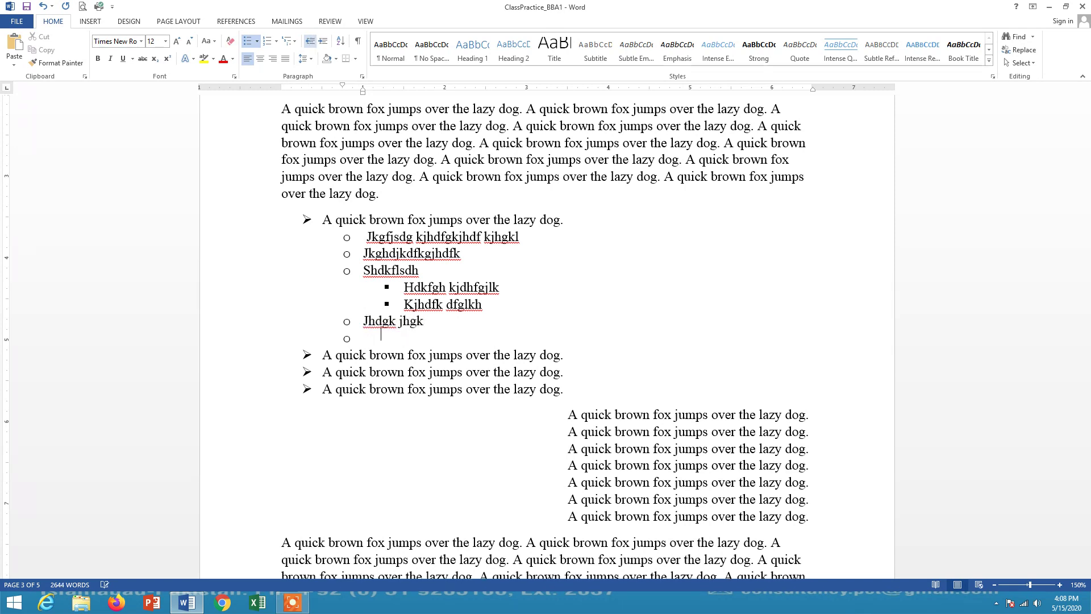
# Add the second-level bullet "Kjdhfgkjfd" with two third-level bullets below it reading "Kfjghl; jldfkl" and "kjdfghkldsfhk".
pyautogui.write('Kjdhfgkjfd')
pyautogui.press('Return')
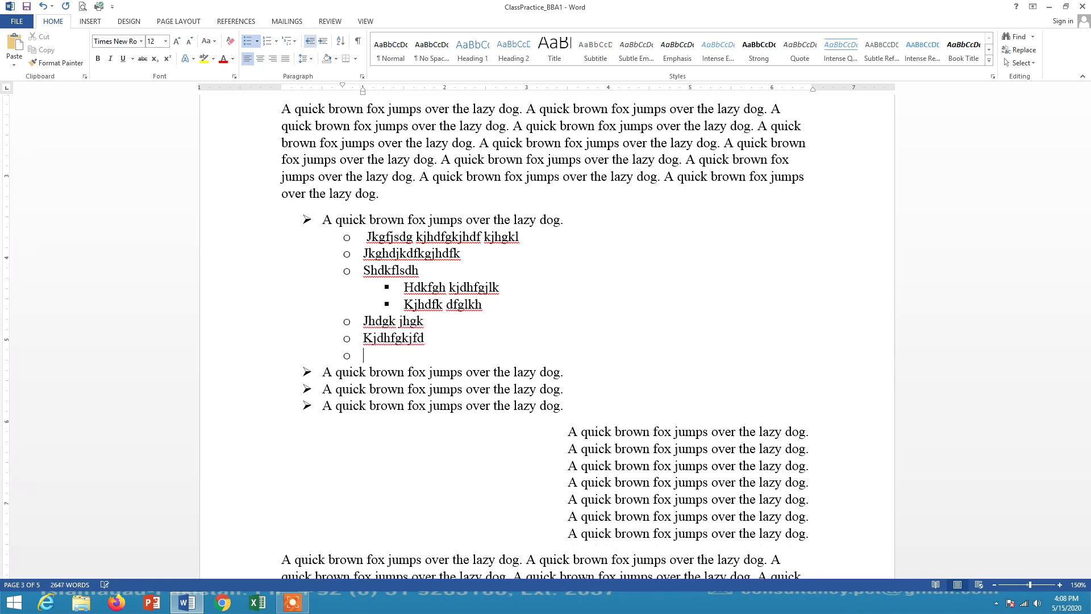
pyautogui.press('Tab')
pyautogui.write('Kfjghl; jldfkl')
pyautogui.press('Return')
pyautogui.write('kjdfghkldsfhk')
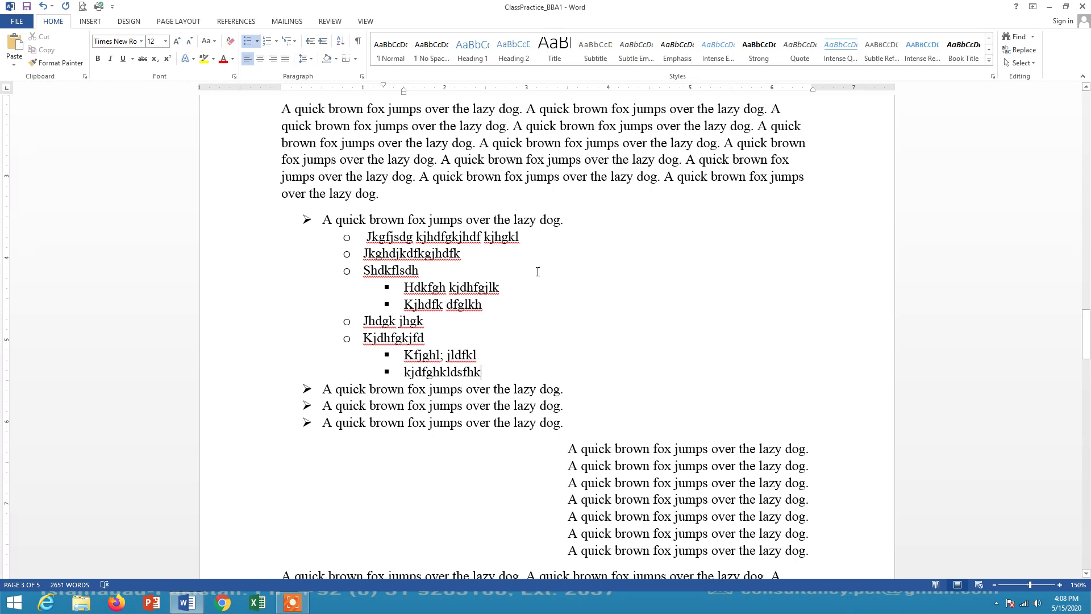
# End the bulleted list after the last third-level bullet with an empty unbulleted line above the three remaining fox sentences.
pyautogui.scroll(-3, 545, 319)
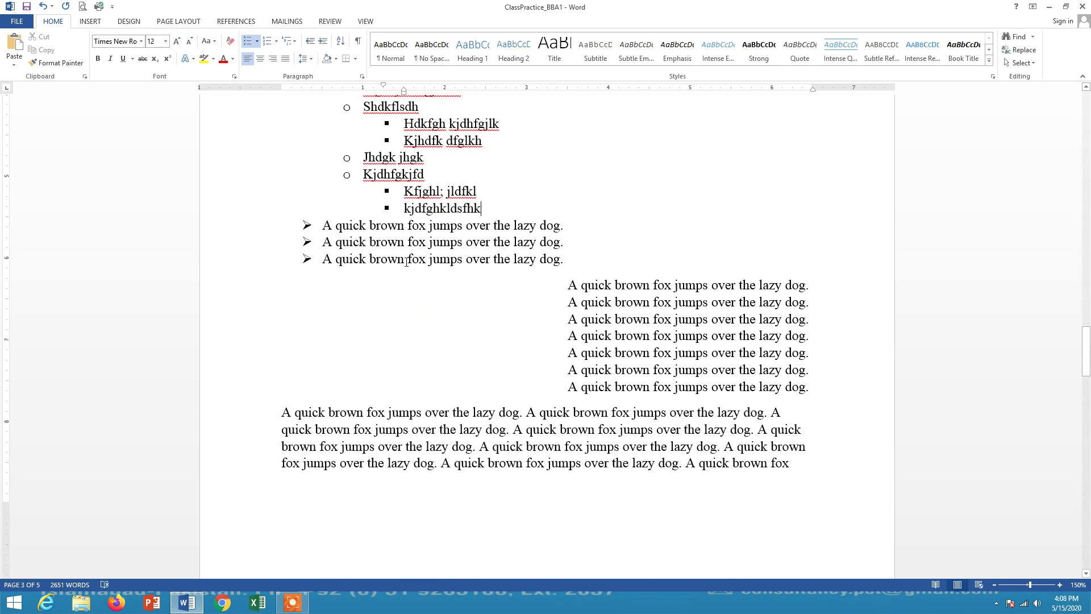
pyautogui.press('Return')
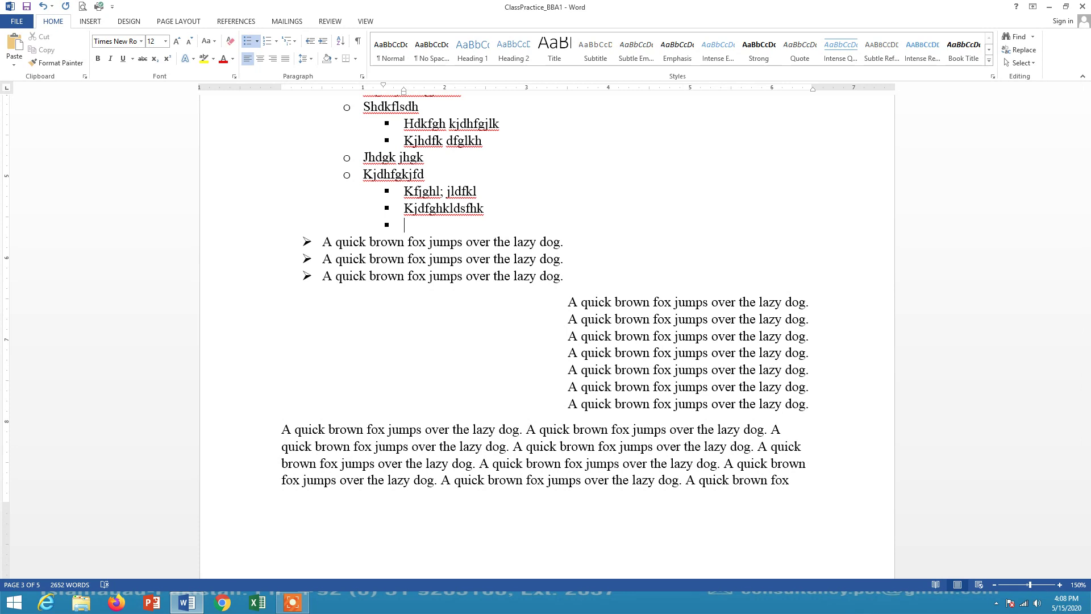
pyautogui.click(310, 40)
pyautogui.click(310, 40)
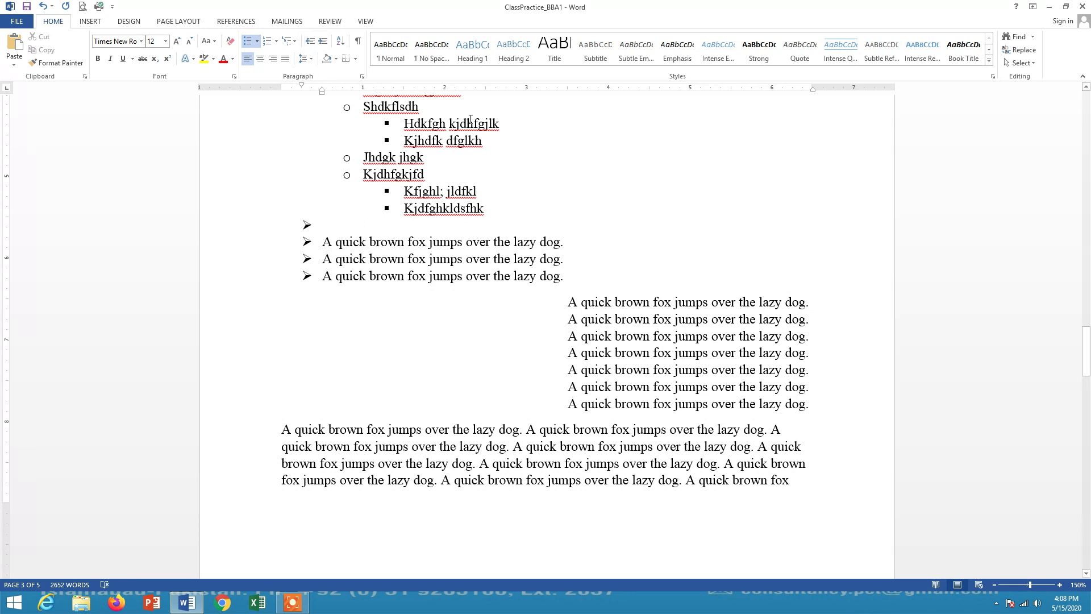
pyautogui.press('Return')
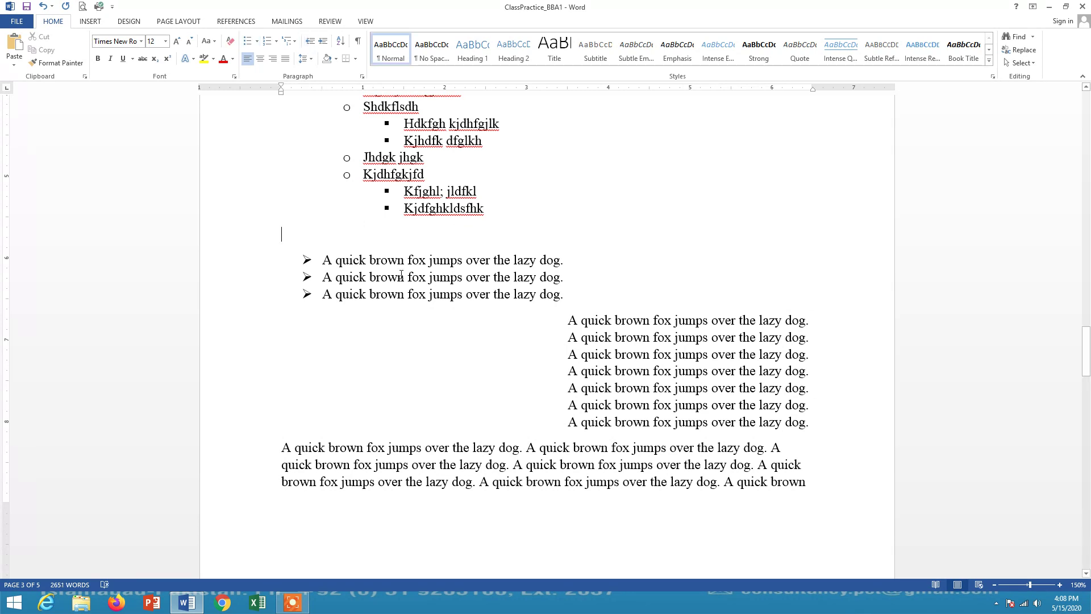
# Convert the three remaining arrow-bulleted fox sentences into a numbered list in the 1. 2. 3. format.
pyautogui.moveTo(321, 260); pyautogui.dragTo(602, 300)
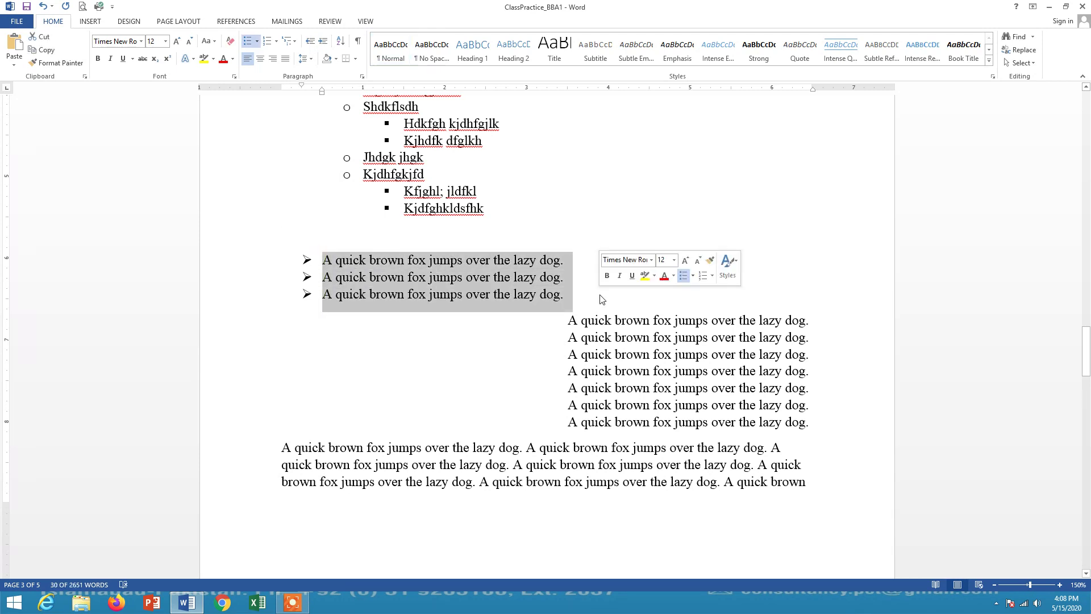
pyautogui.click(276, 42)
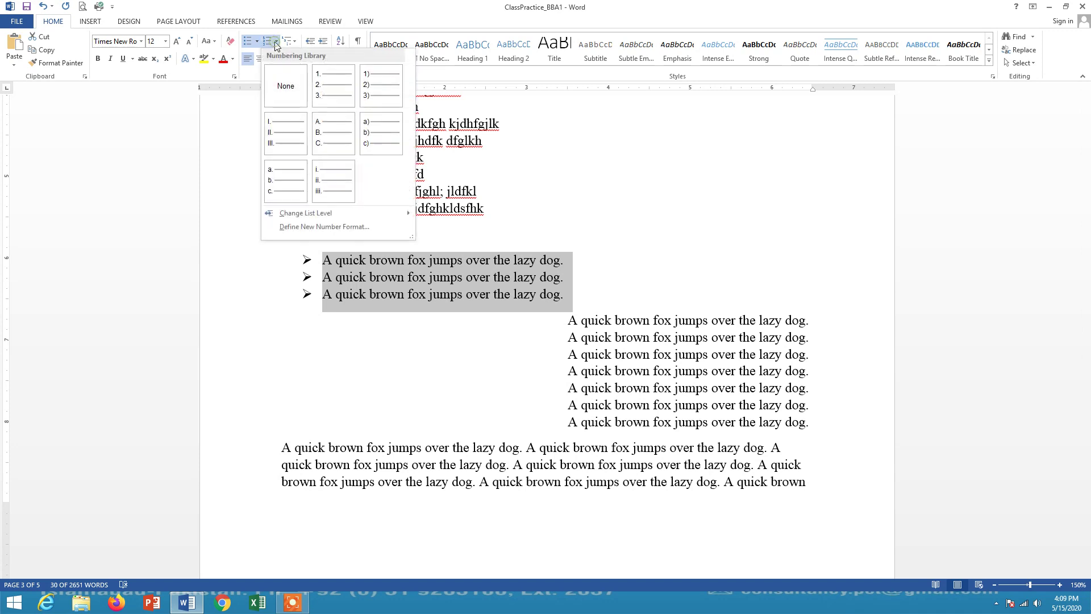
pyautogui.click(337, 85)
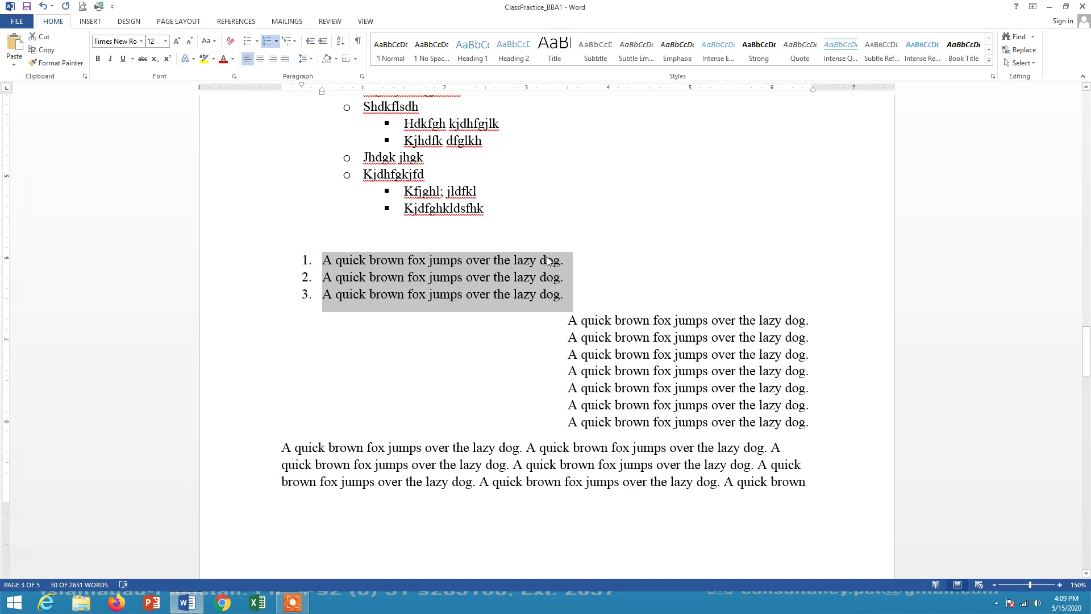
# Insert a second-level item under the first numbered sentence with the text "Fdhlkgd kjdgkj kjdhfgjk".
pyautogui.click(567, 258)
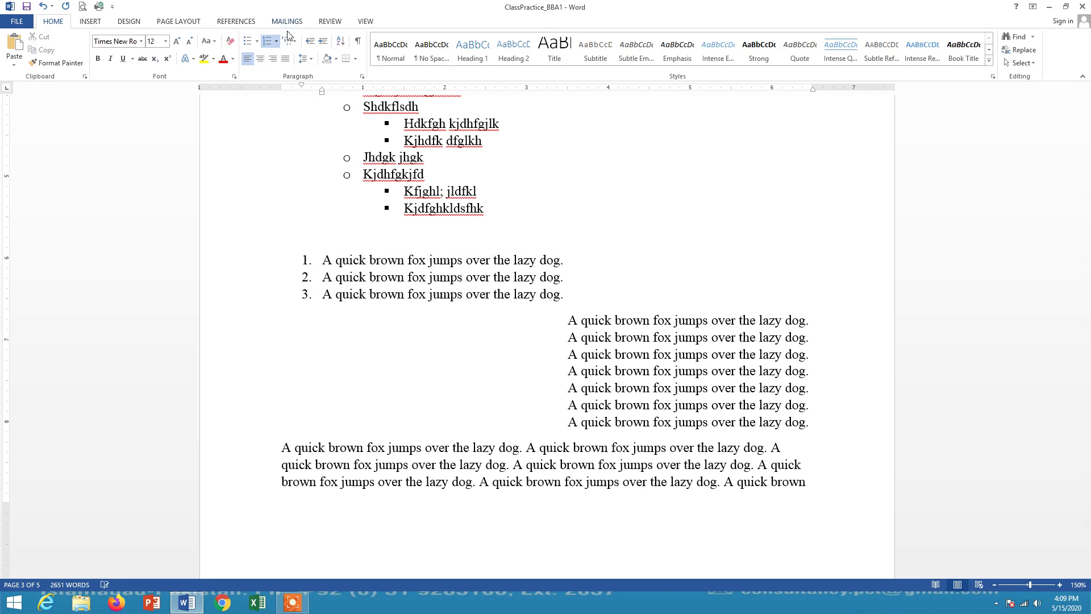
pyautogui.press('Return')
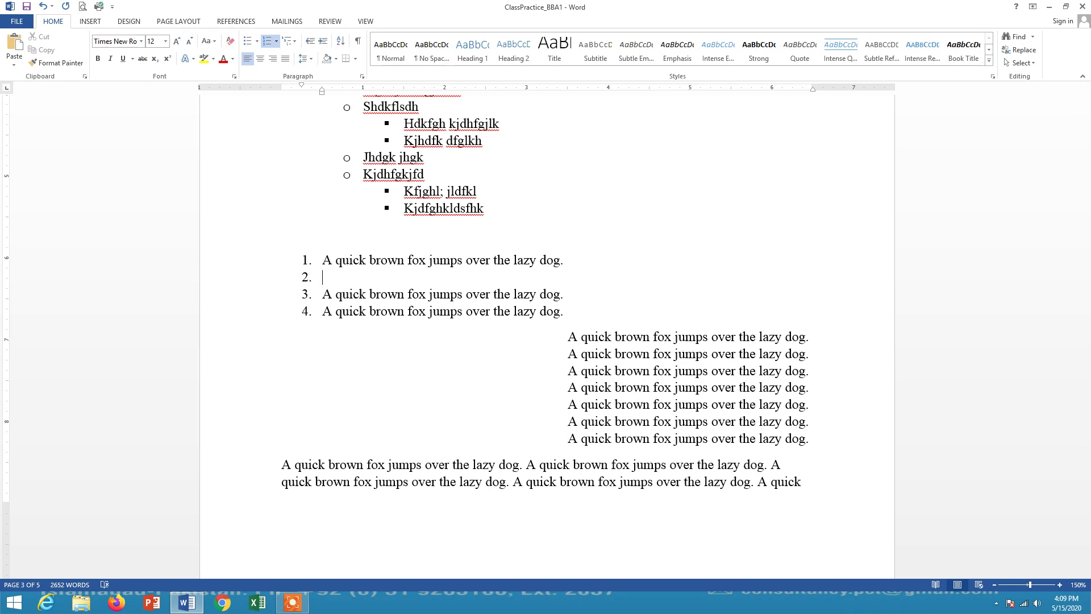
pyautogui.press('Tab')
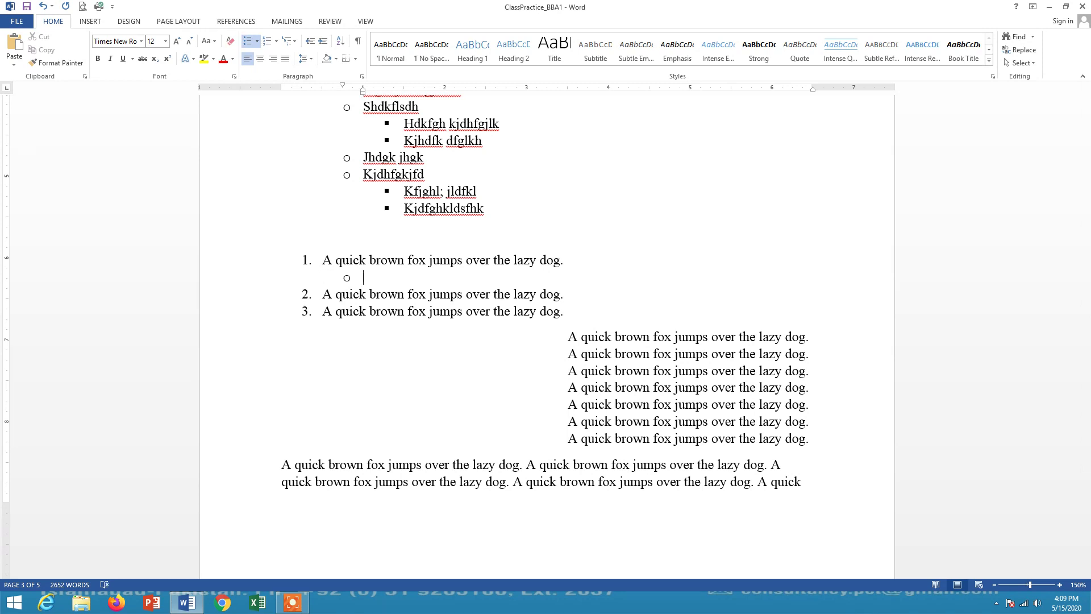
pyautogui.click(44, 7)
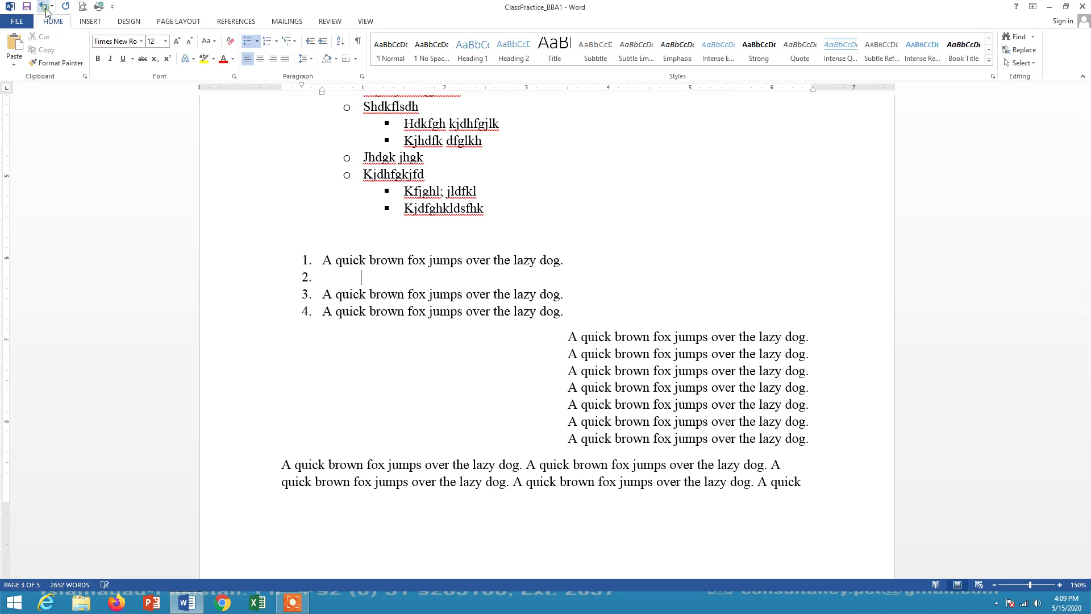
pyautogui.click(322, 44)
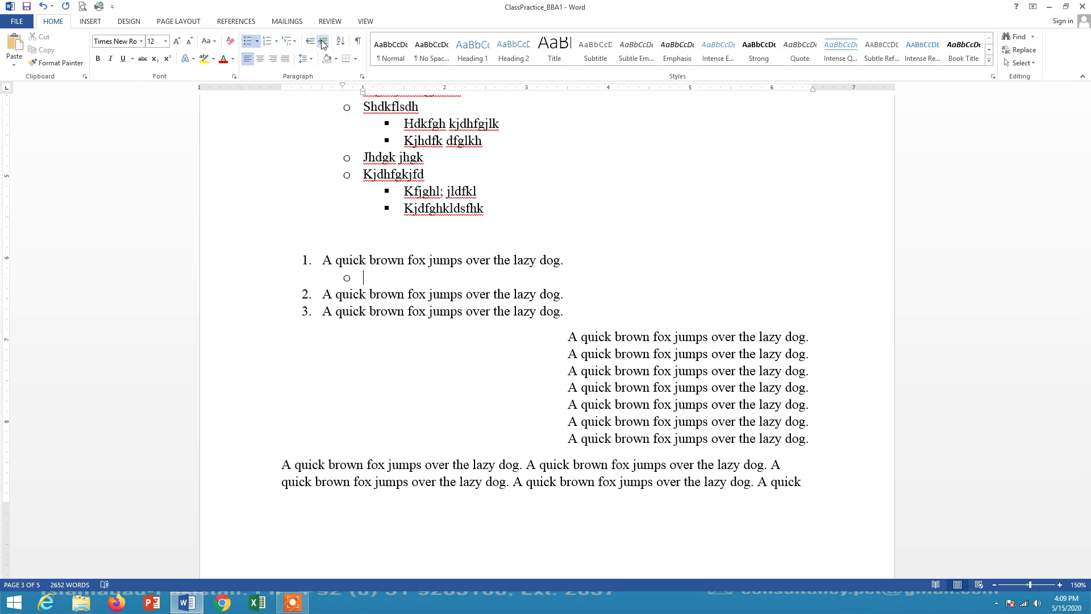
pyautogui.write('Fdhlkgd kjdgkj kjdhfgjk')
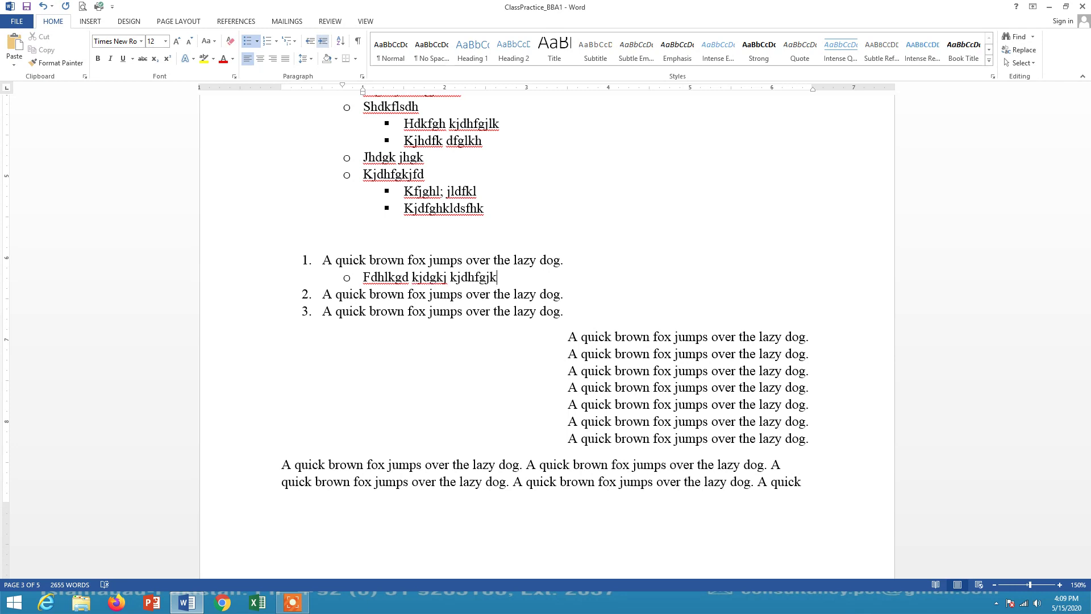
# Add two third-level bullets under the new sub-item, reading "Djhglk hjdkfl hdfglk" and "kjghkjldf jkdl".
pyautogui.press('Return')
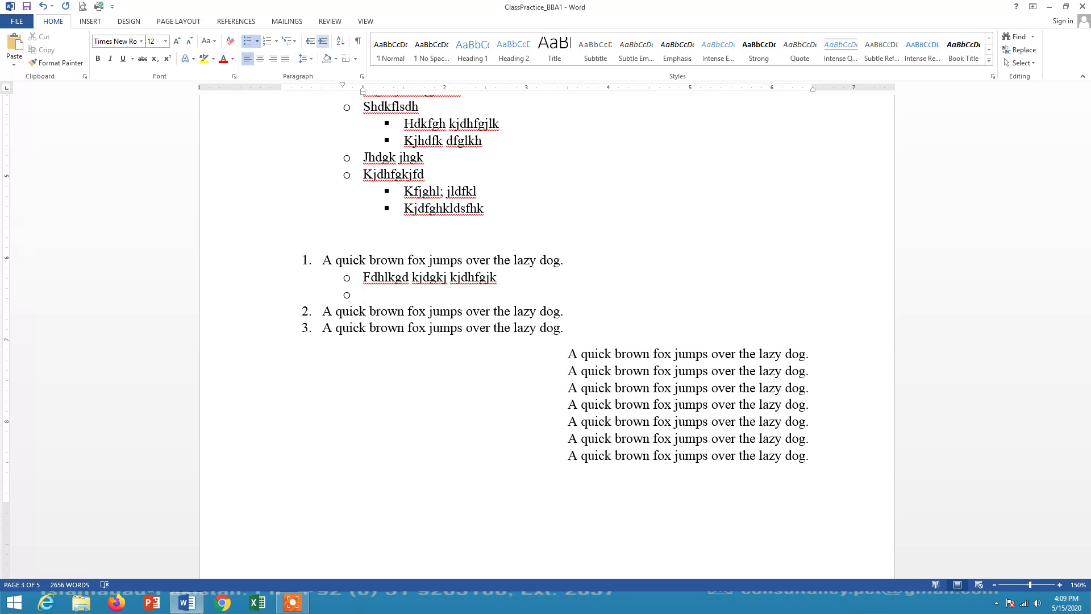
pyautogui.press('Tab')
pyautogui.write('Djhglk hjdkfl hdfglk')
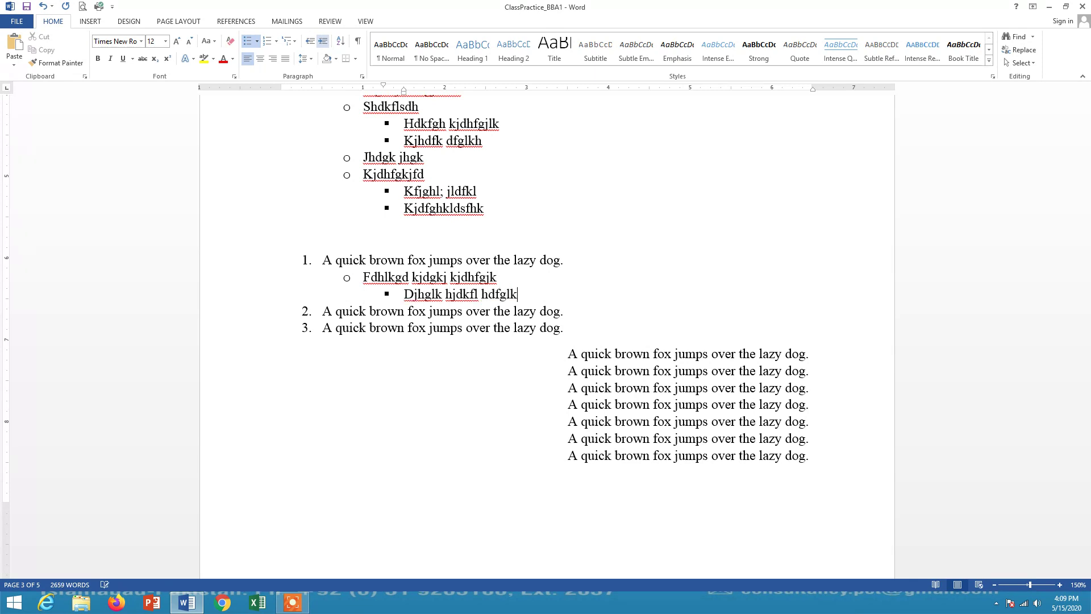
pyautogui.press('Return')
pyautogui.write('kjghkjldf jkdl')
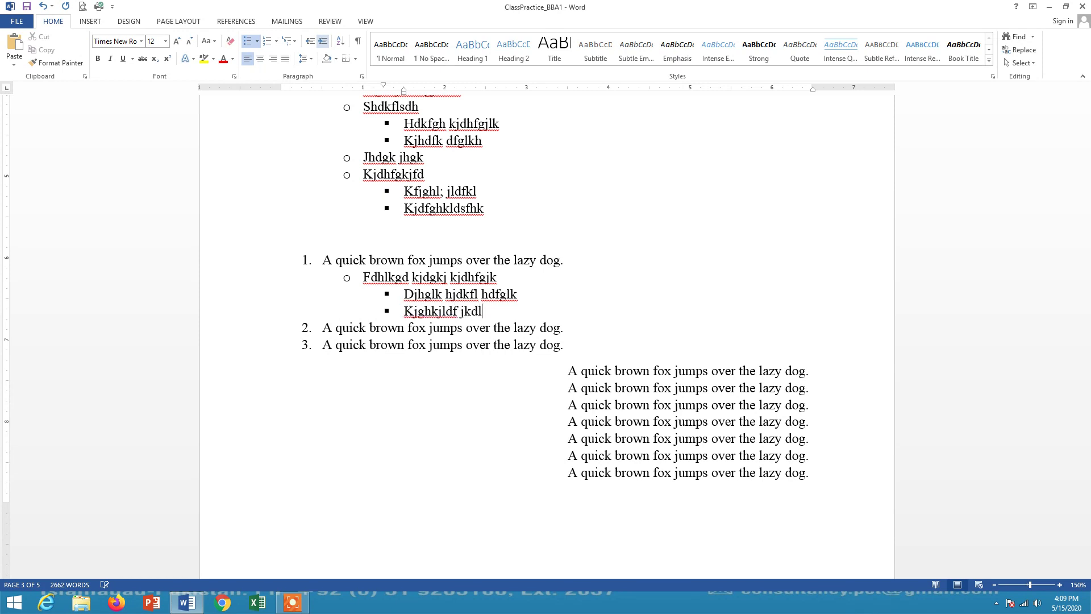
# Add the second-level bullet "kjdsghkdfhsklj" and, below it, the top-level numbered item "jfdkghdfjkgh".
pyautogui.press('Return')
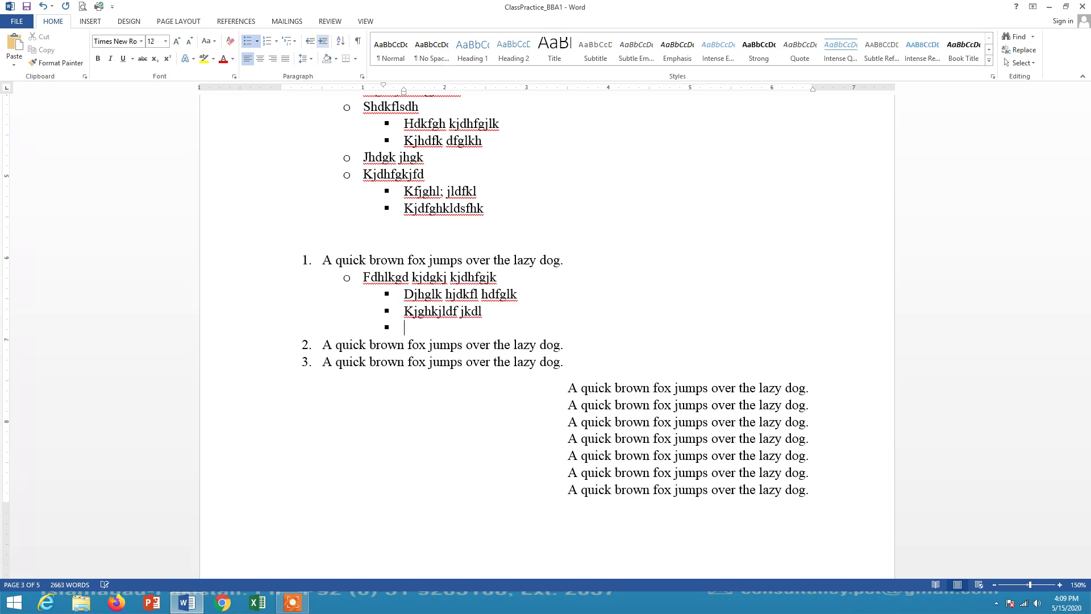
pyautogui.click(312, 43)
pyautogui.write('kjdsghkdfhsklj')
pyautogui.press('Return')
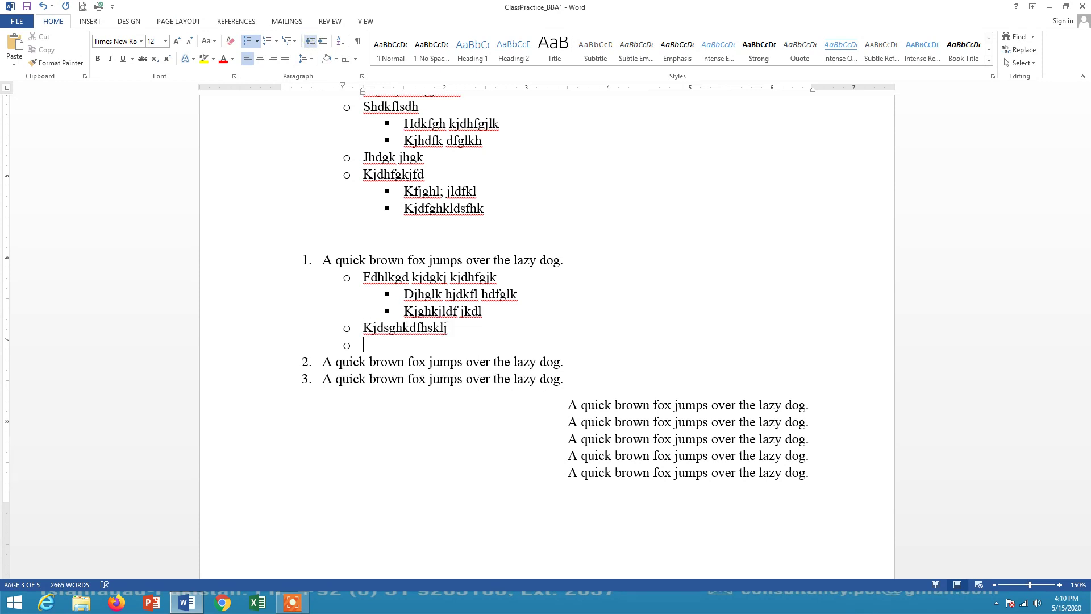
pyautogui.click(309, 42)
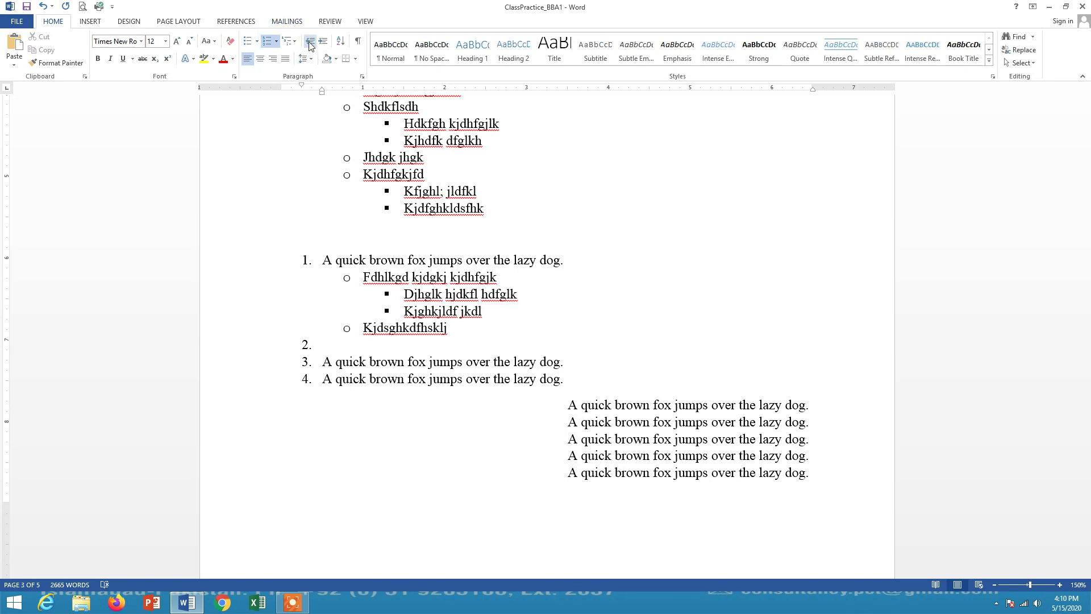
pyautogui.write('jfdkghdfjkgh')
# Nest three progressively deeper items under the second numbered item: "kfdjghkfjlhgkl", "dkhgkdfj" and "djkhgkldfjgh".
pyautogui.press('Return')
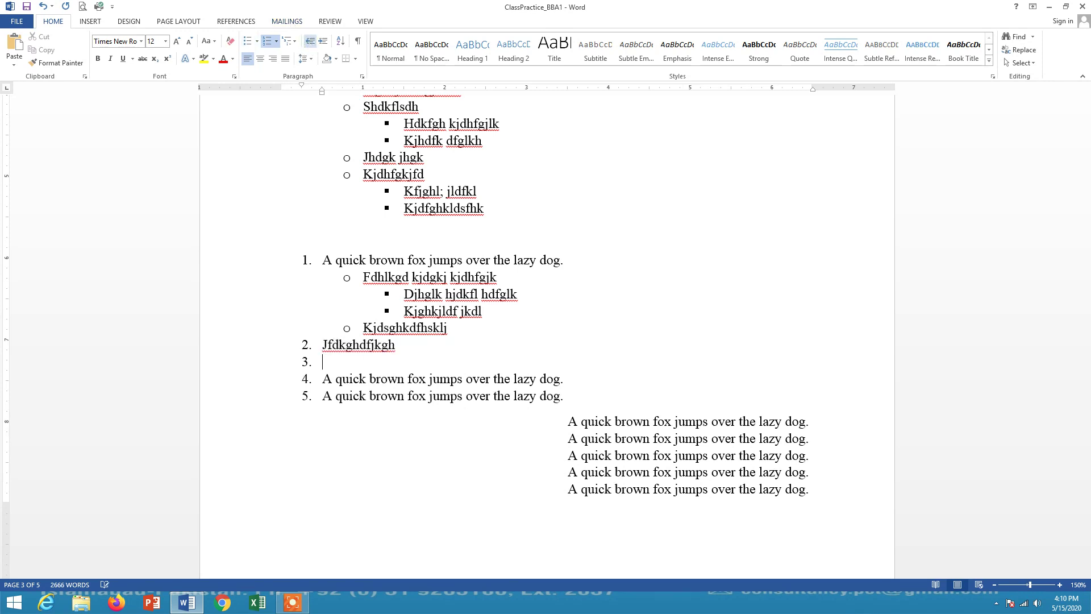
pyautogui.press('Tab')
pyautogui.write('kfdjghkfjlhgkl')
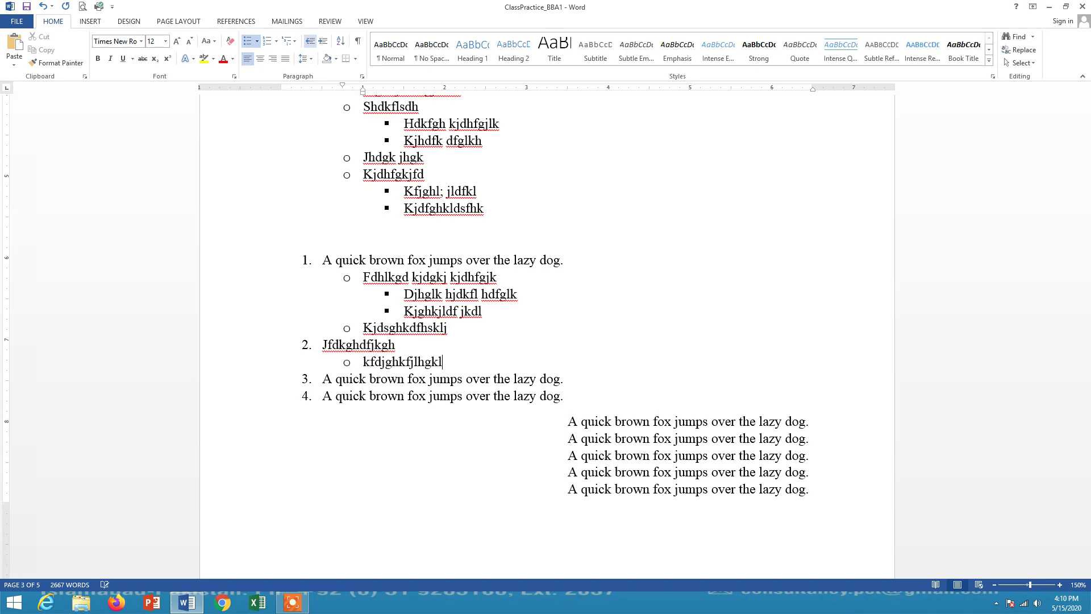
pyautogui.press('Return')
pyautogui.press('Tab')
pyautogui.write('dkhgkdfj')
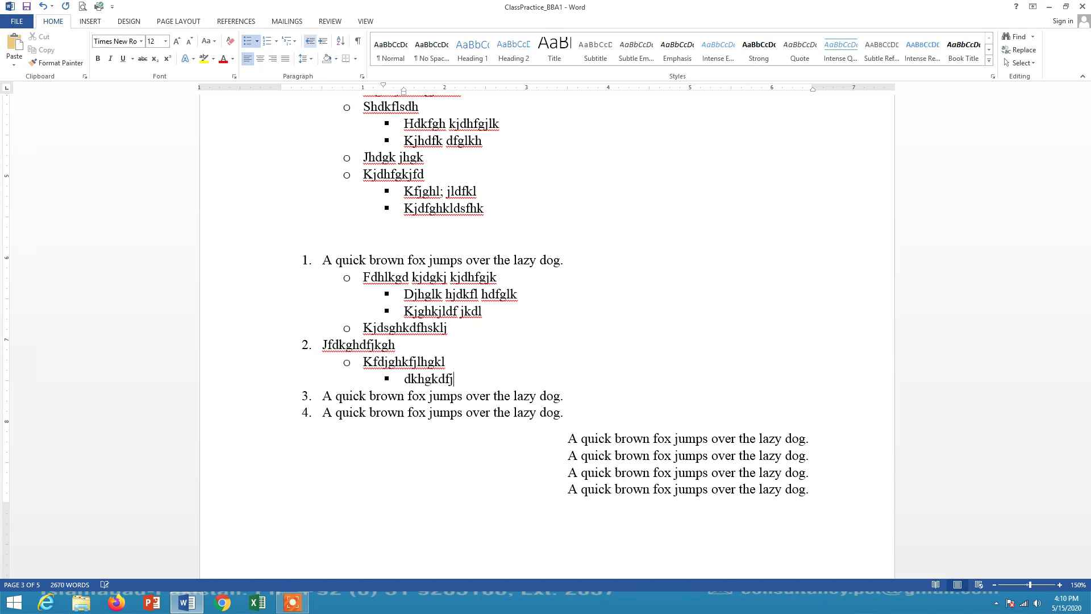
pyautogui.press('Return')
pyautogui.press('Tab')
pyautogui.write('djkhgkldfjgh')
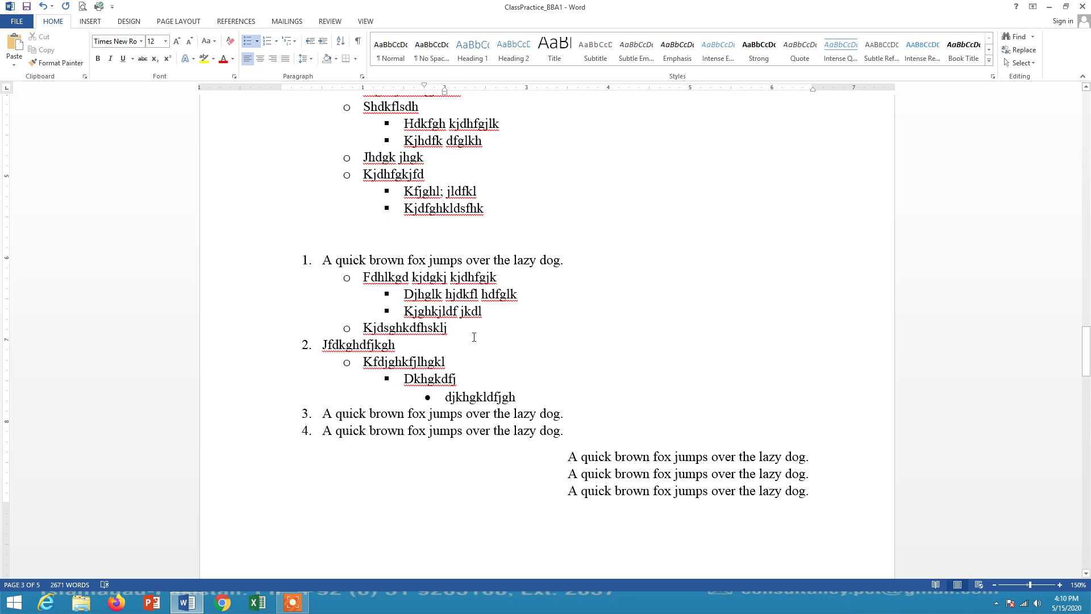
# Apply the 1., 1.1., 1.1.1. multilevel numbering format to the whole numbered list with all its sub-items.
pyautogui.moveTo(322, 256); pyautogui.dragTo(578, 434)
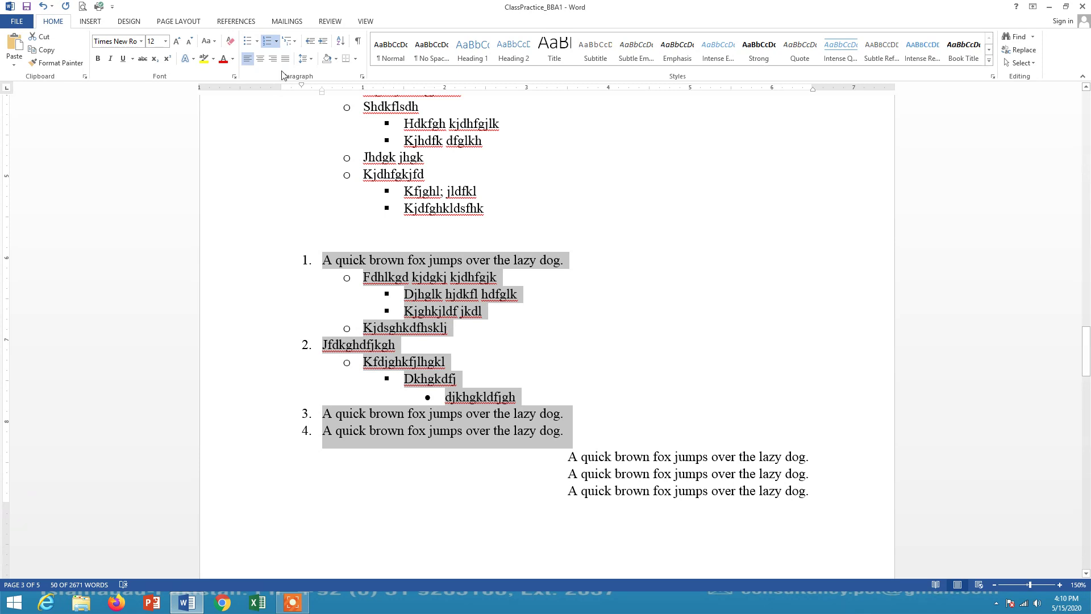
pyautogui.click(295, 42)
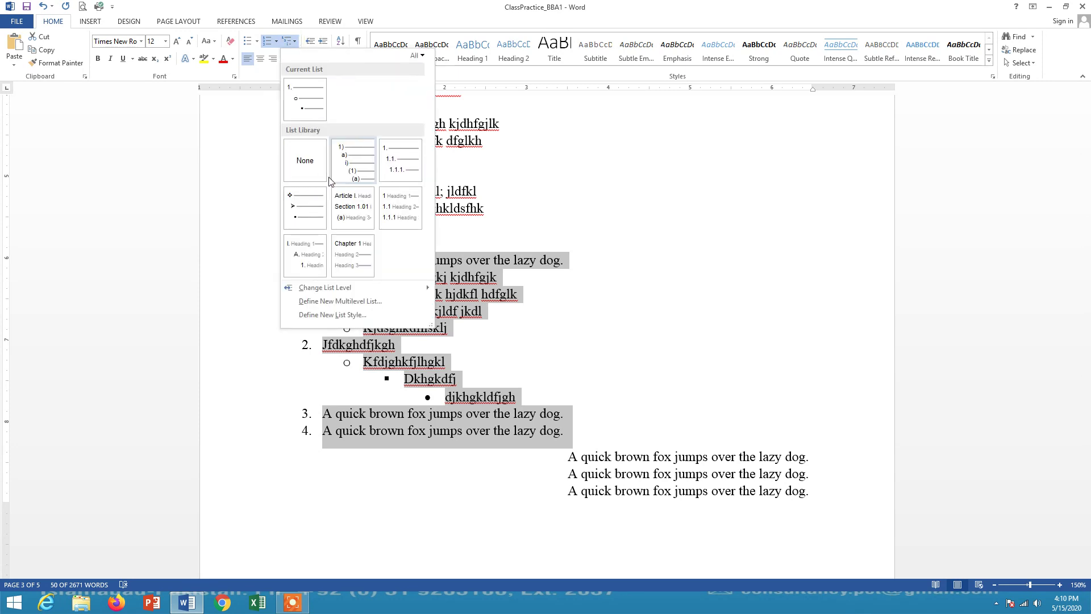
pyautogui.moveTo(359, 168)
pyautogui.moveTo(407, 168)
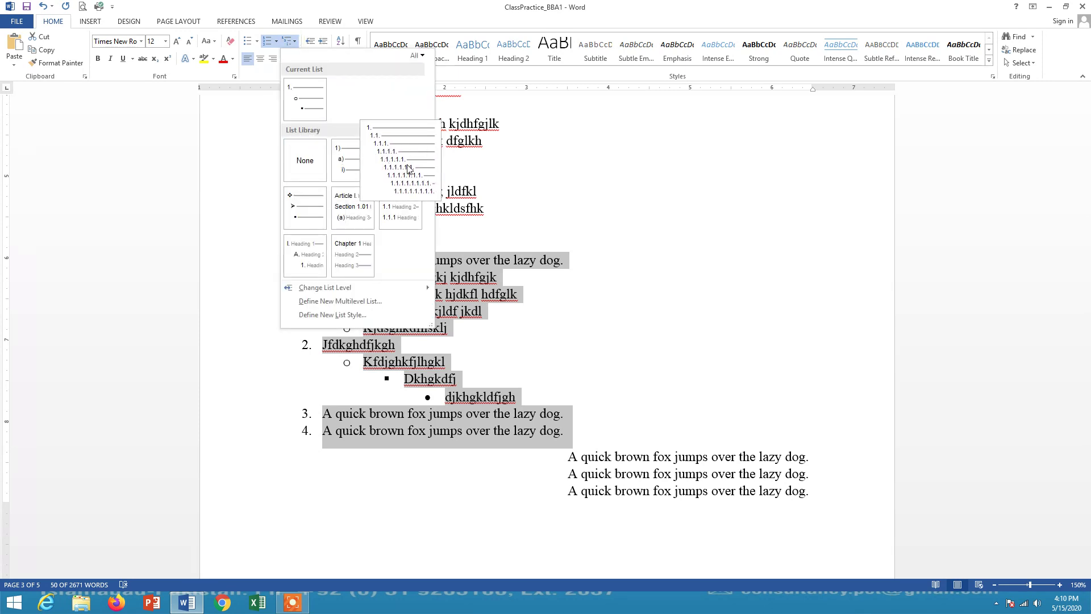
pyautogui.click(407, 169)
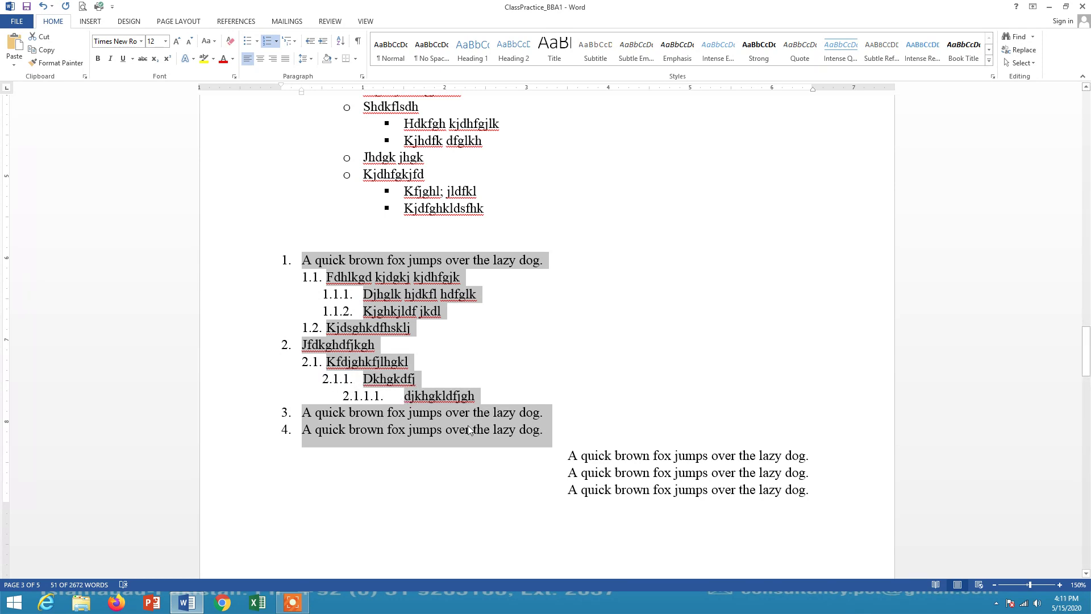
pyautogui.click(294, 43)
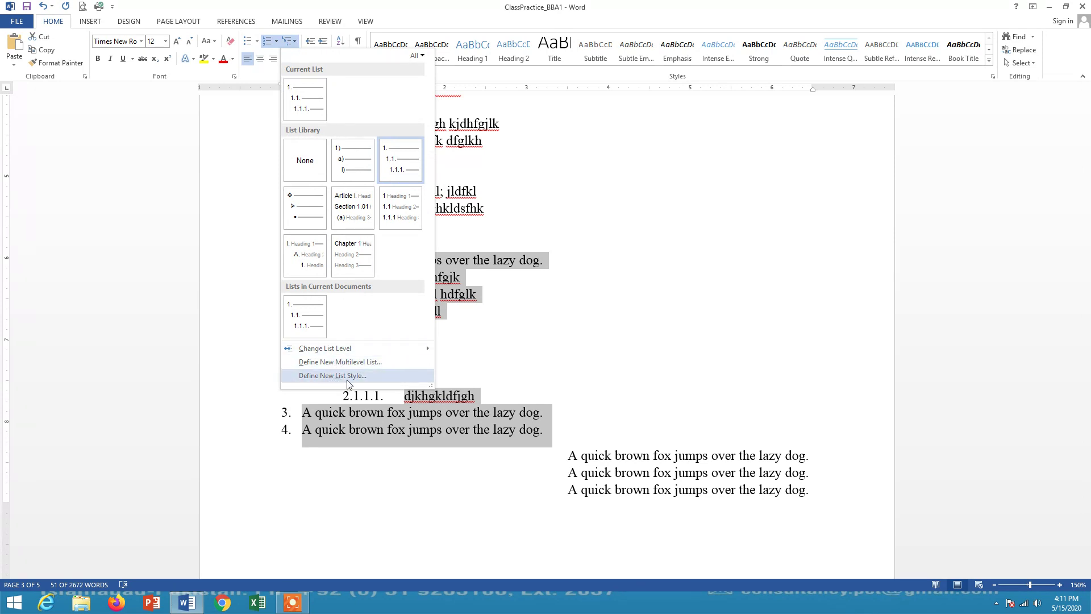
pyautogui.click(597, 308)
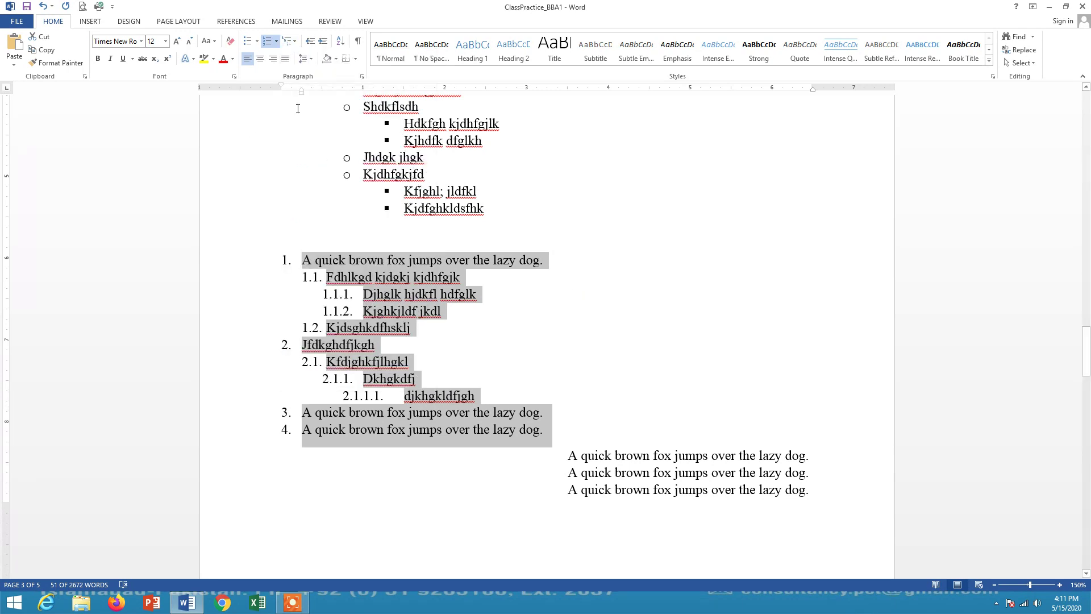
# Insert an empty paragraph between the first two full fox paragraphs on page 4 and right-align it.
pyautogui.scroll(-10, 364, 245)
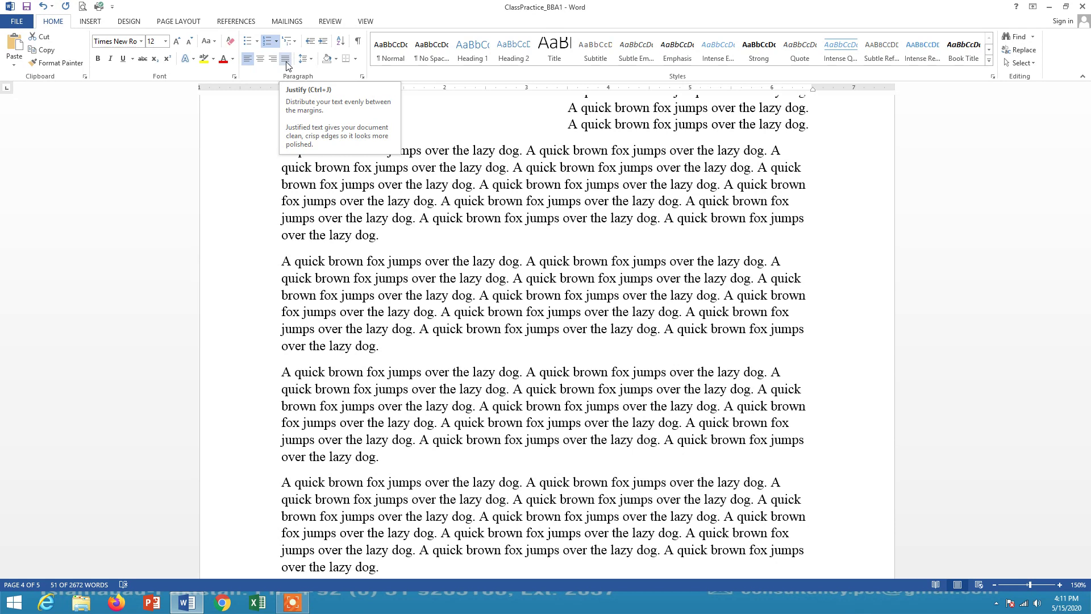
pyautogui.click(282, 201)
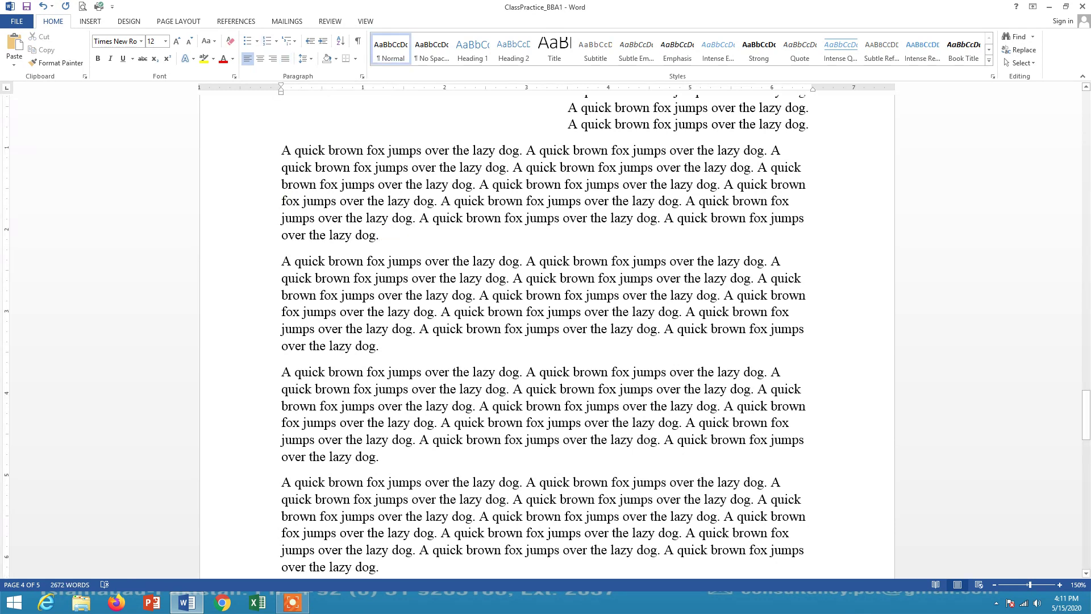
pyautogui.press('Return')
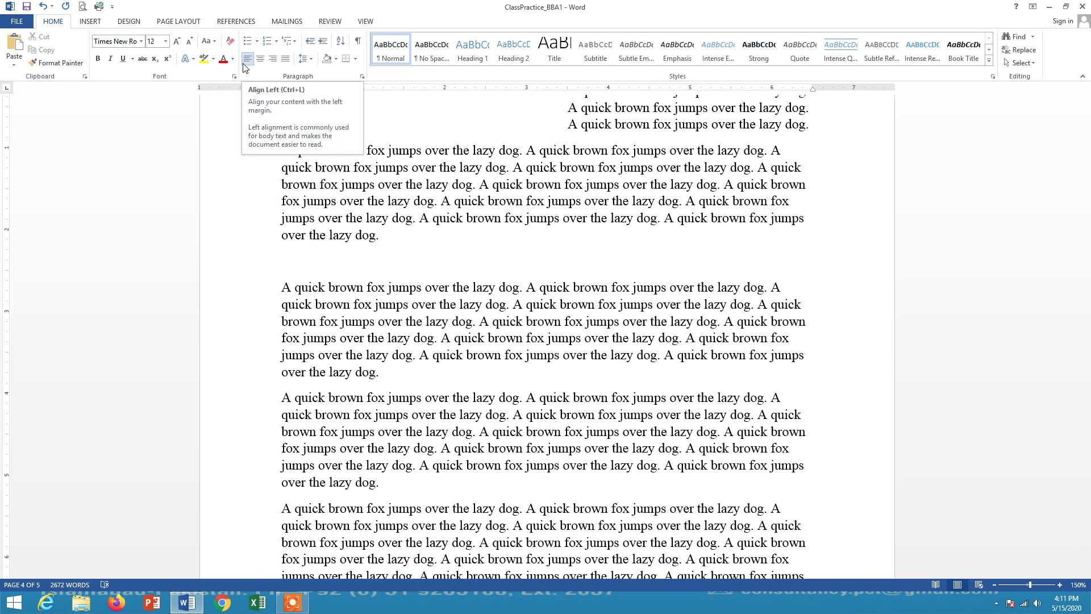
pyautogui.click(273, 59)
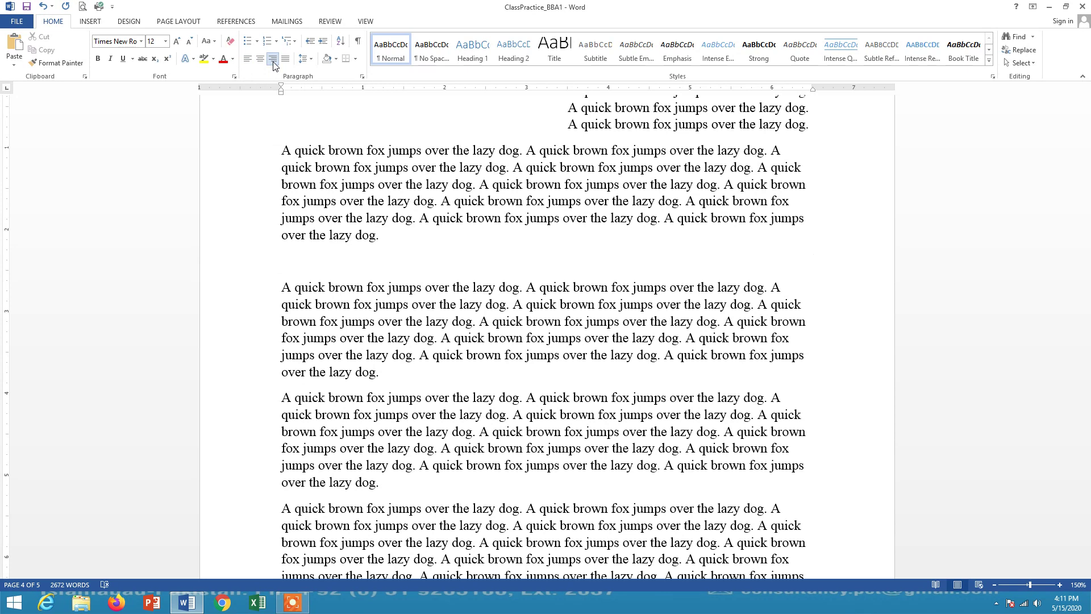
# Enter the right-aligned lines "Kjhfdgjkf jklhgdfjk jhkdlfjg kjhkljdg hkjldg dfkgh dsklghsdlkj" and "Jhdfjkgdfsjk hdfkjghdfjkl hkdjlhgdklf hkjdgh df" in the empty paragraph.
pyautogui.write('Kjhfdgjkf jklhgdfjk jhkdlfjg kjhkljd')
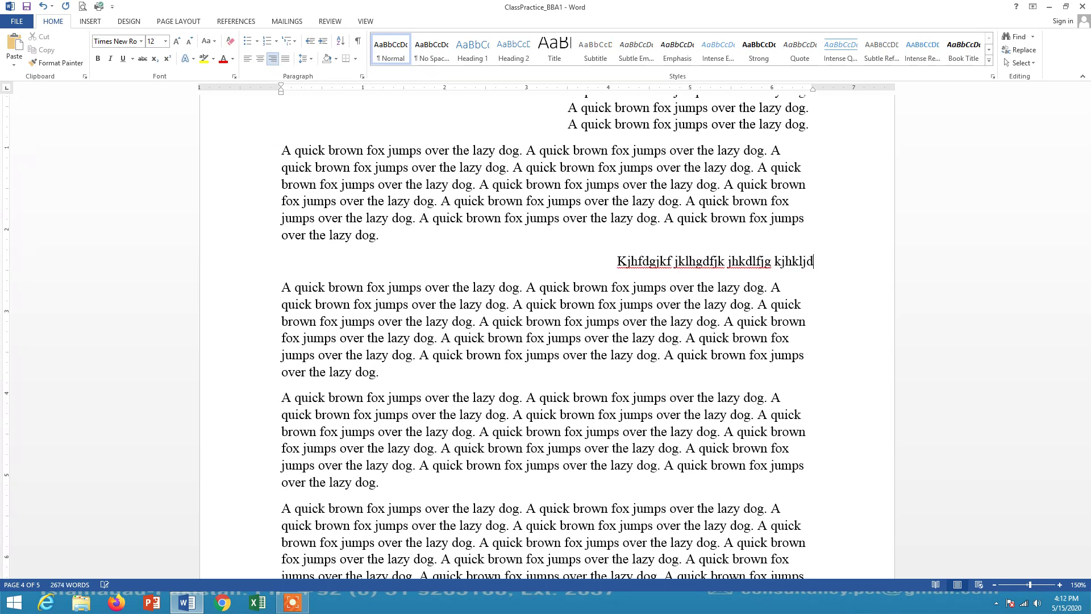
pyautogui.write('g hkjldg dfkgh dsklghsdlkj')
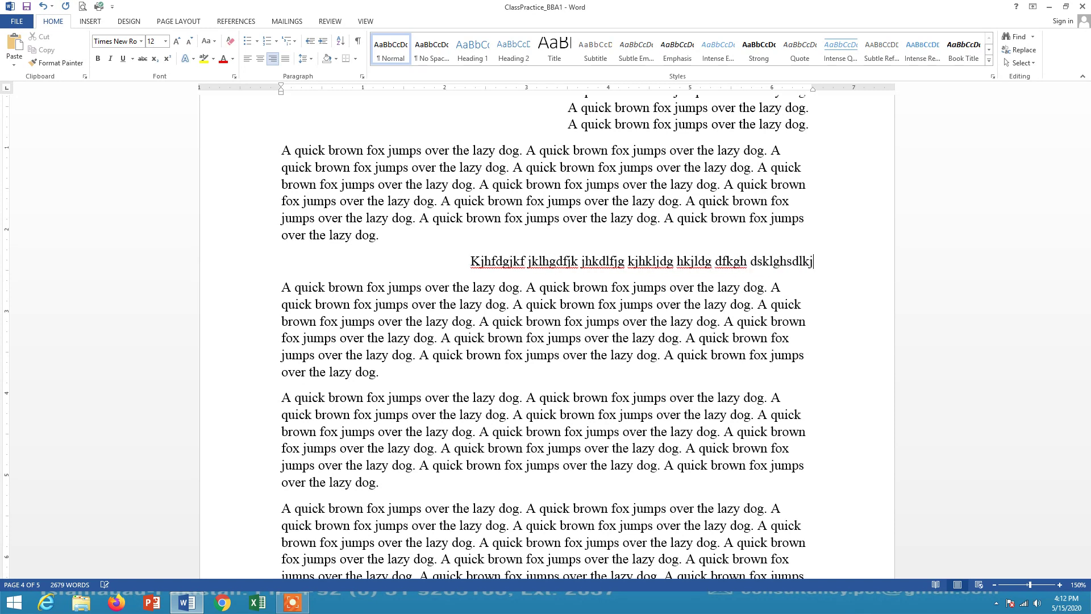
pyautogui.press('Return')
pyautogui.write('Jhdfjkgdfsjk ')
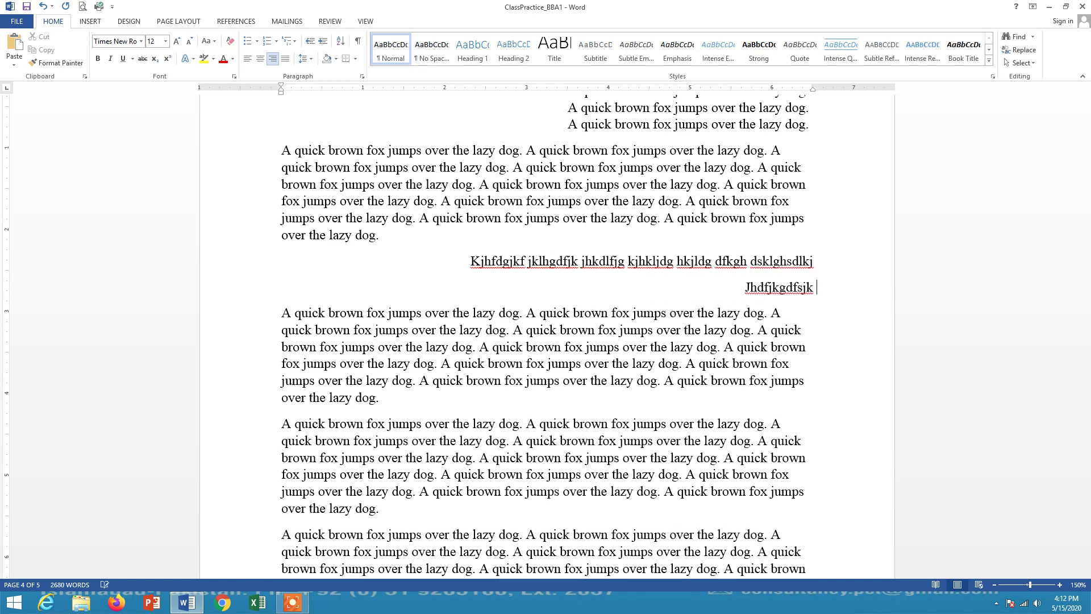
pyautogui.write('hdfkjghdfjkl hkdjlhgdklf hkjdgh df')
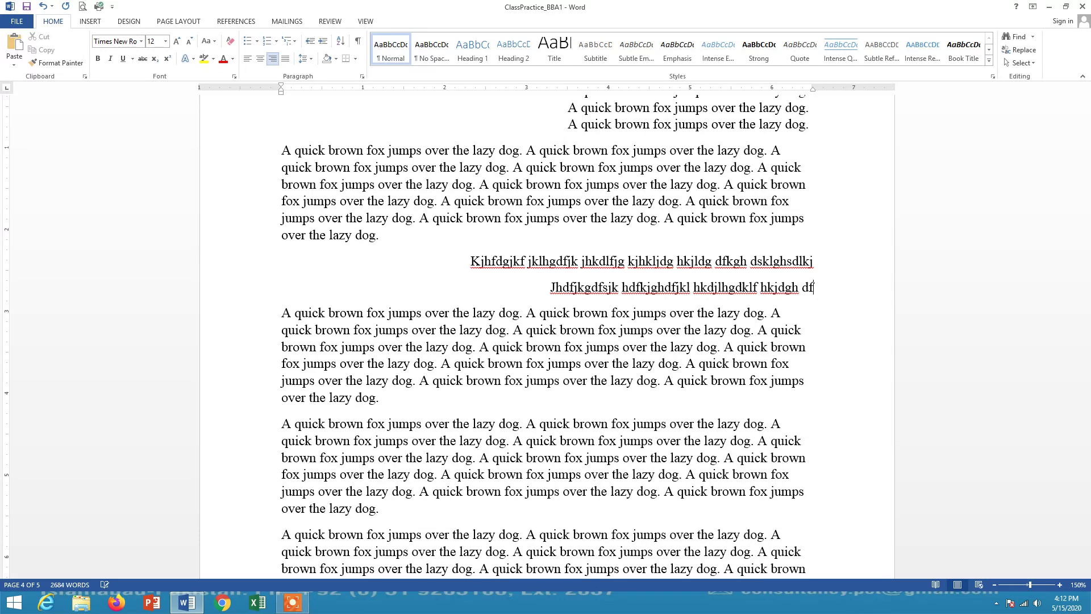
# Add a third right-aligned line reading "Jdkfghkdfh dfghkjdfg dhlkjdhgkhdflhkl g hhkldfkhgkdflh hdghdfl hdgl".
pyautogui.press('Return')
pyautogui.write('Jdkfghkdfh df')
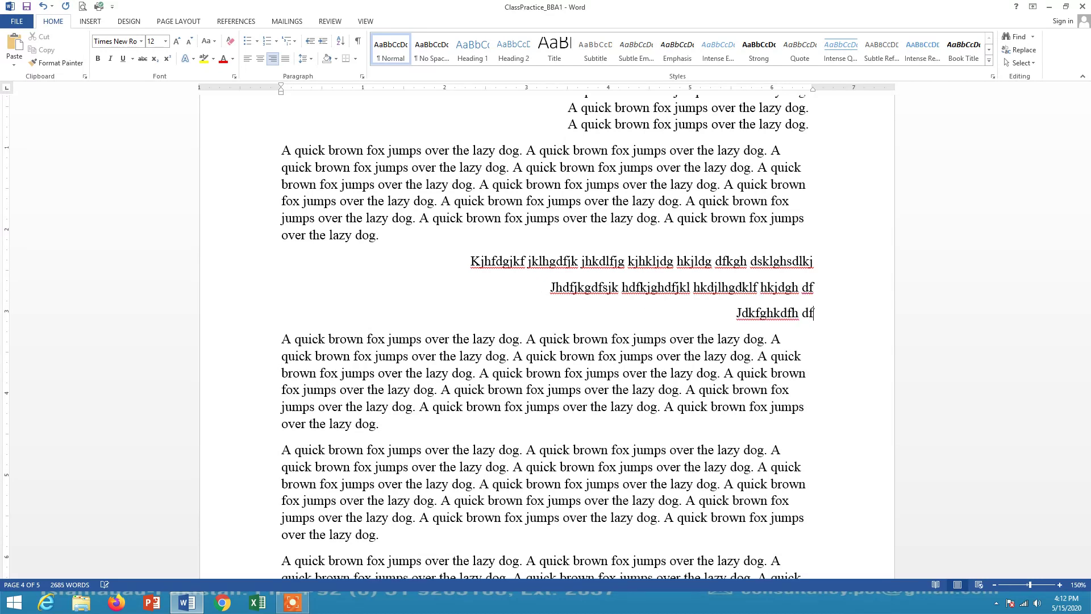
pyautogui.write('ghkjdfg dhlkjdhgkhdflhkl ')
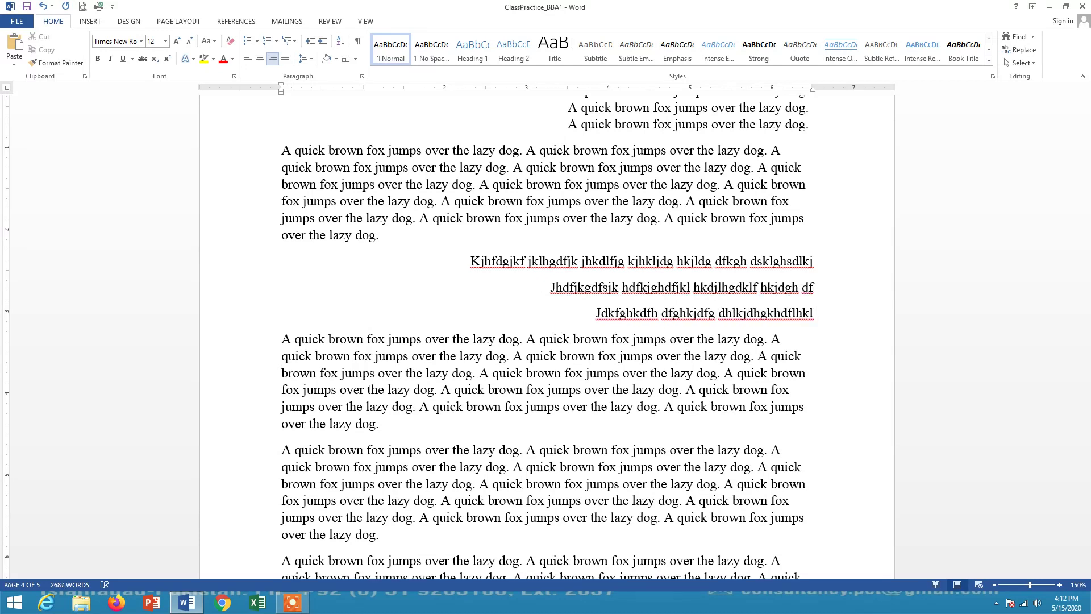
pyautogui.write('g hhkldfkhgkdflh hdghdfl hdgl')
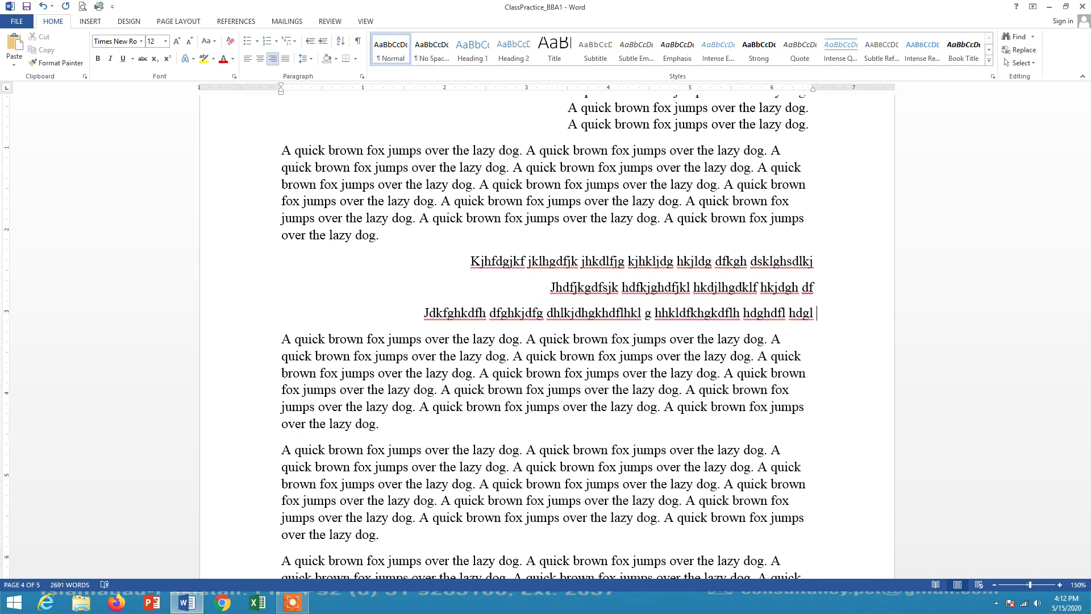
# Below the right-aligned lines, add two centred lines: "Fgjhdfskl kjdshgjkl dhklsjghkldsjfh" and "Djgkdsfh hdsfkghdkslfj dhksjlghdsfkj".
pyautogui.press('Return')
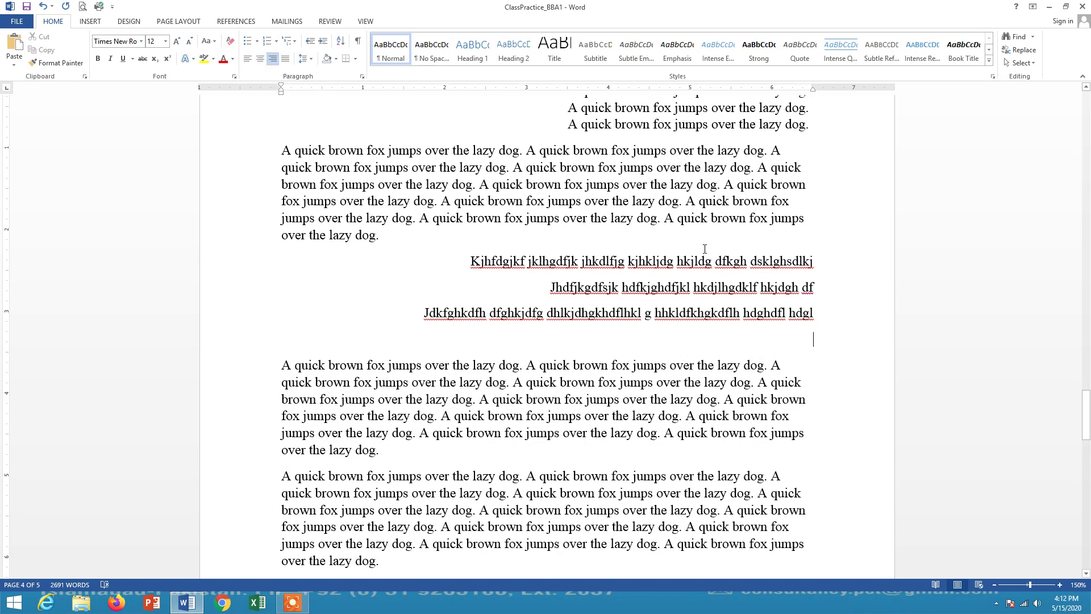
pyautogui.click(259, 63)
pyautogui.write('Fgjhdfskl kjdshgjkl dhklsjgh')
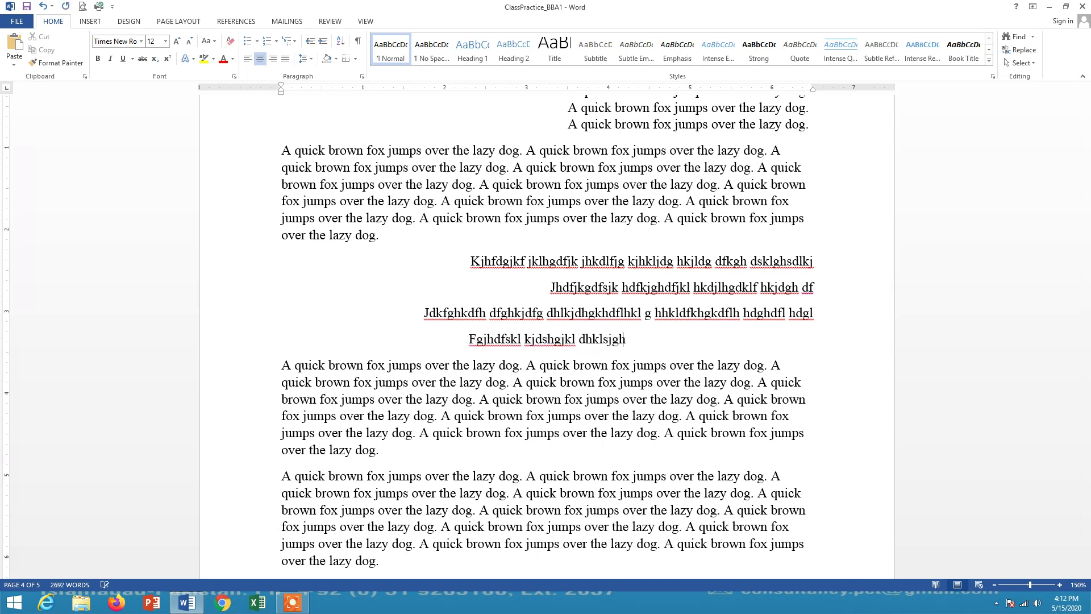
pyautogui.write('kldsjfh')
pyautogui.press('Return')
pyautogui.write('Djgkdsfh hds')
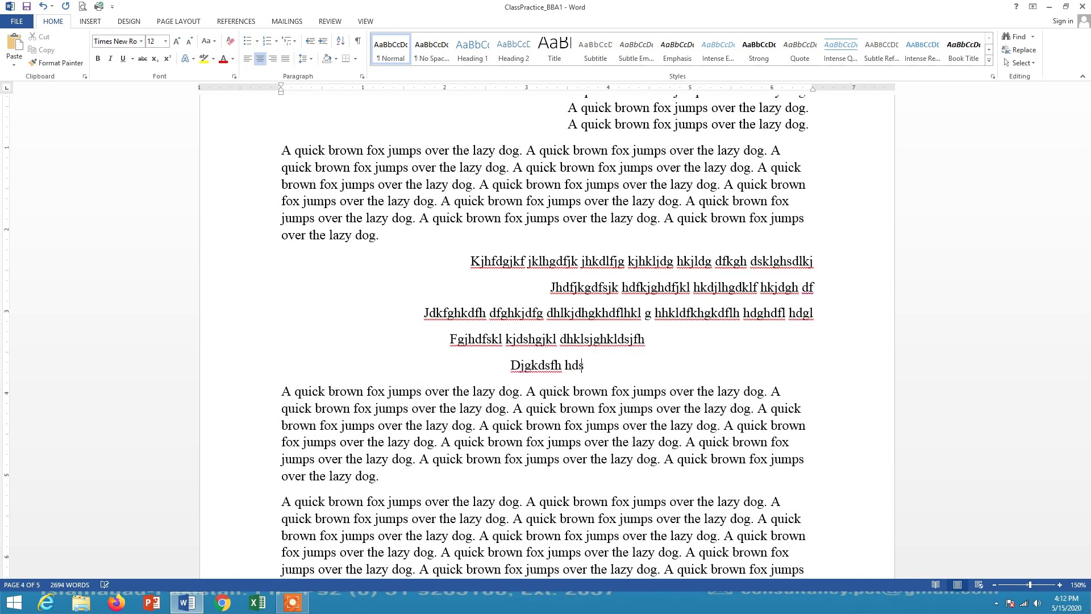
pyautogui.write('fkghdkslfj dhksjlghdsfkj')
# Add two more centred lines: "Dkghdfshgklds fghdsfkljgkljh dfgkjhd" and "Dfjkghdfkj gkdfjhgkjlg fdkjghkdfjhgh".
pyautogui.press('Return')
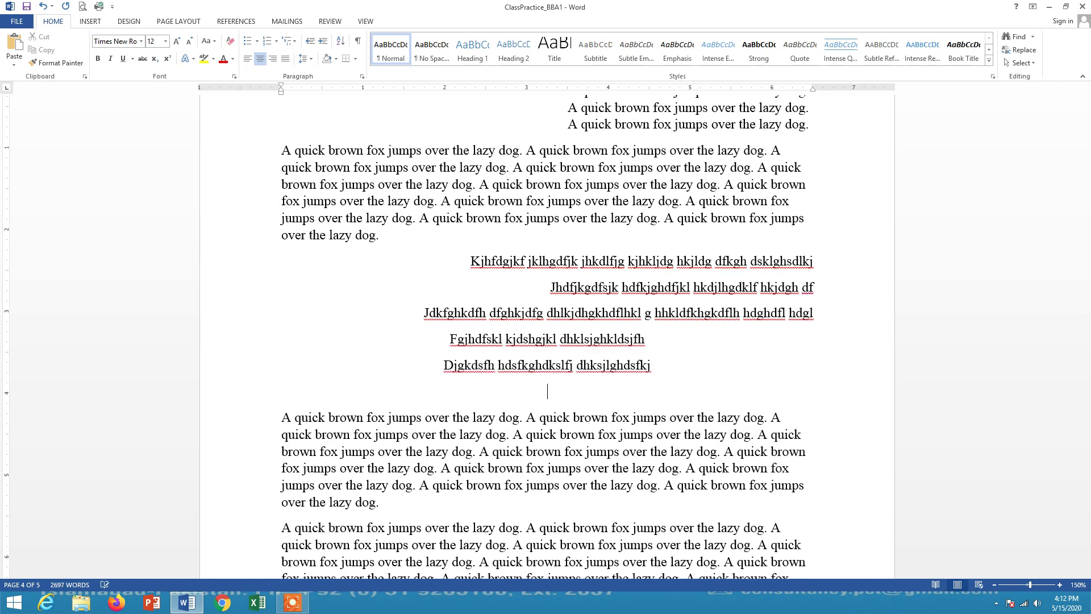
pyautogui.write('dkghdfshgklds fghdsfkljgkljh dfgkjhd')
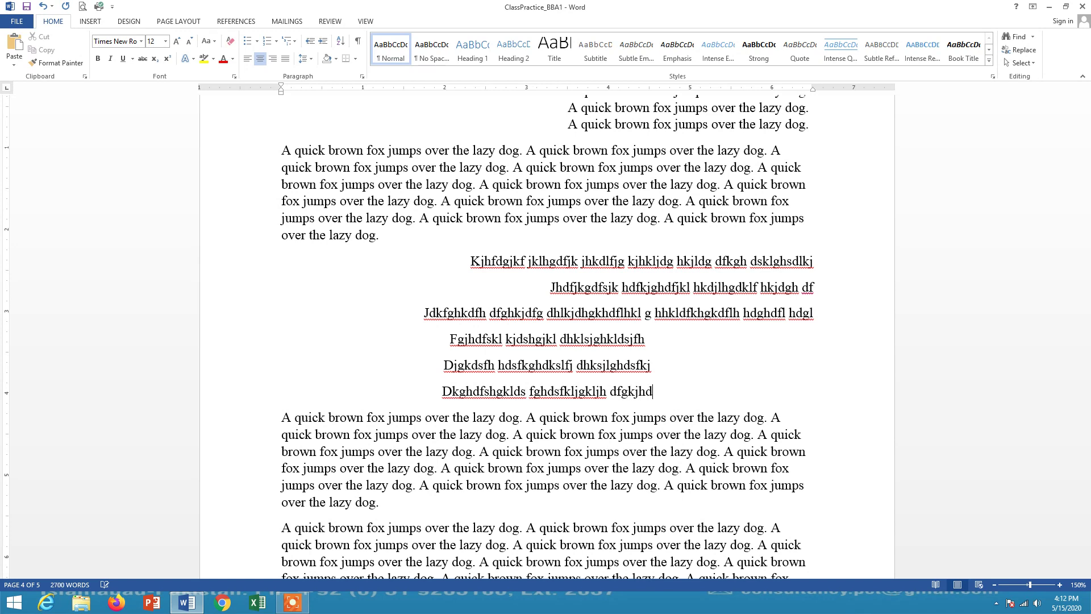
pyautogui.press('Return')
pyautogui.write('dfjkghdfkj gkdfjhgkjlg fdkjghkdfjhgh')
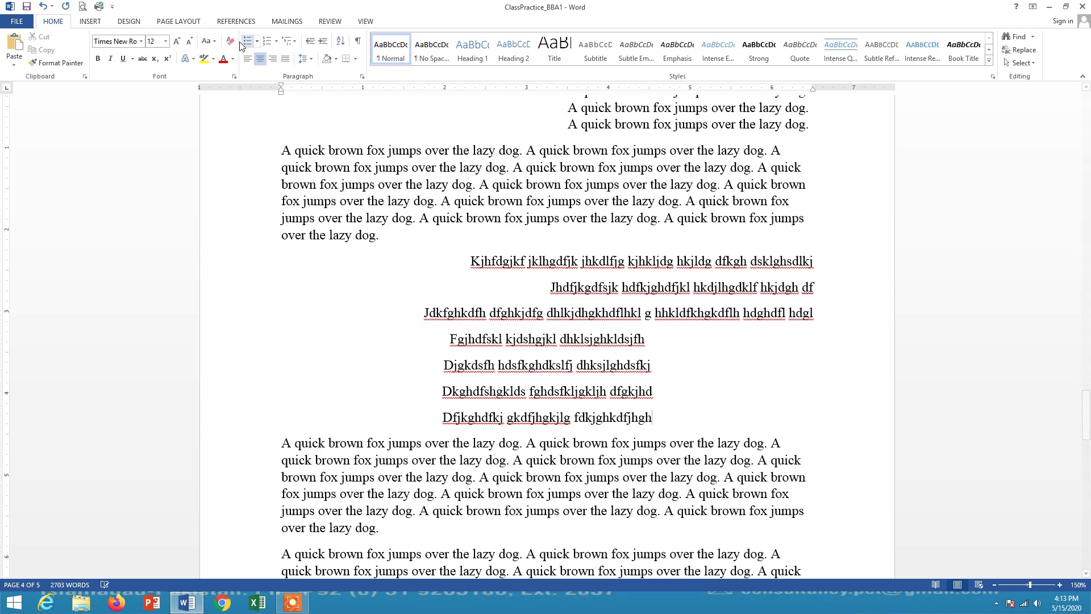
# Insert the word "fsftfhh" after the "A" ending the first line of the fox paragraph directly below the centred lines.
pyautogui.scroll(-6, 407, 410)
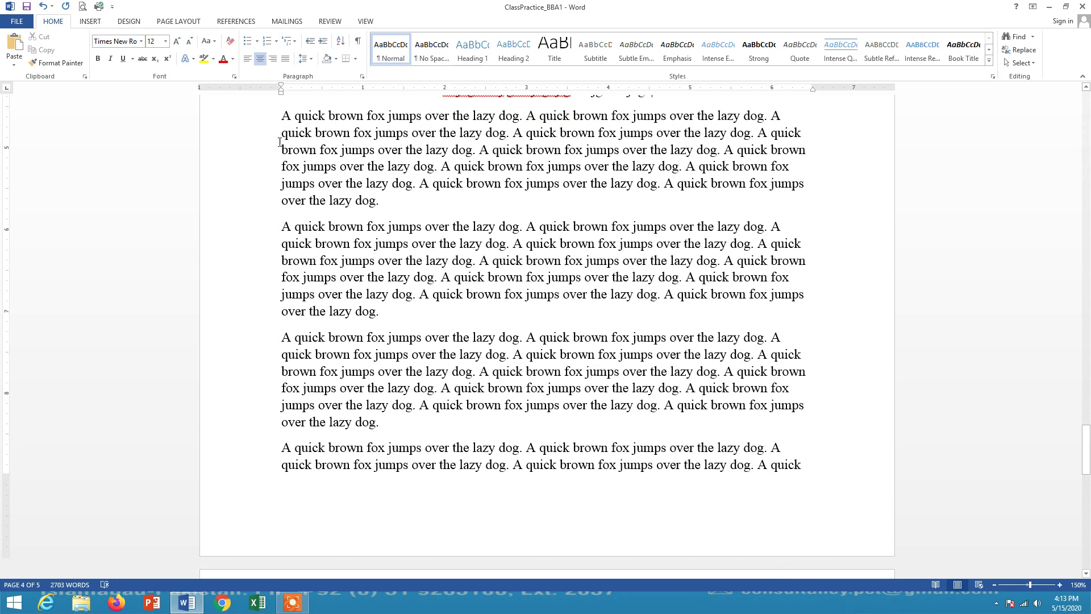
pyautogui.moveTo(281, 113); pyautogui.dragTo(428, 203)
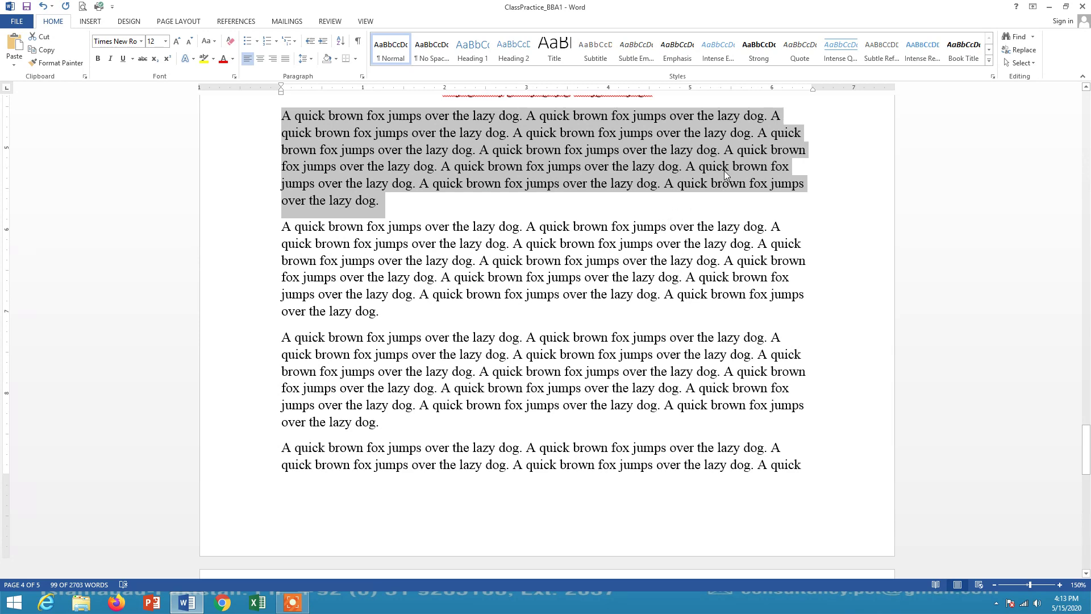
pyautogui.scroll(2, 725, 170)
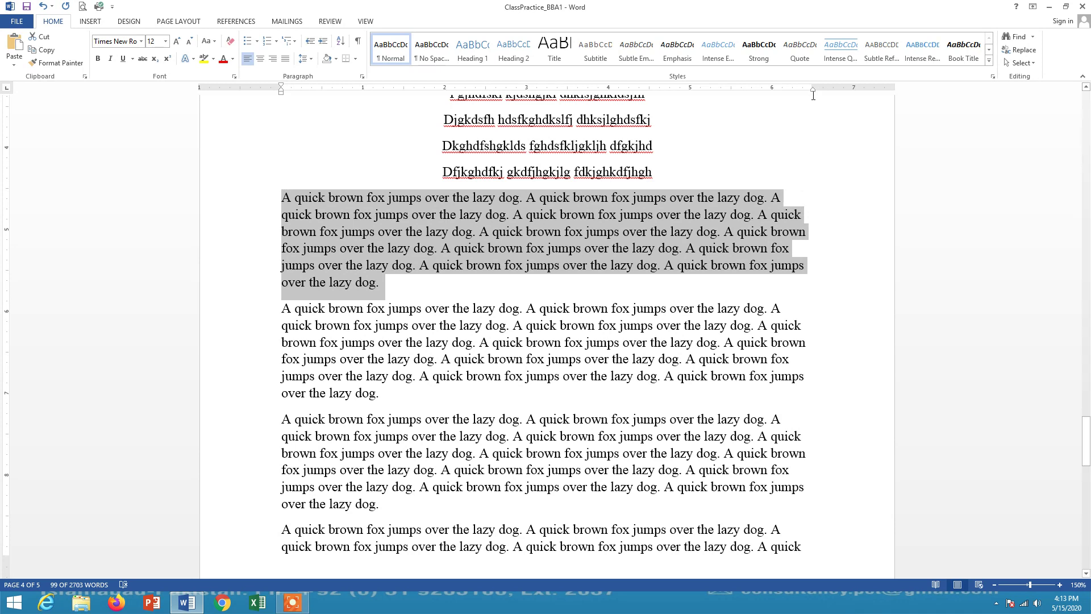
pyautogui.click(787, 196)
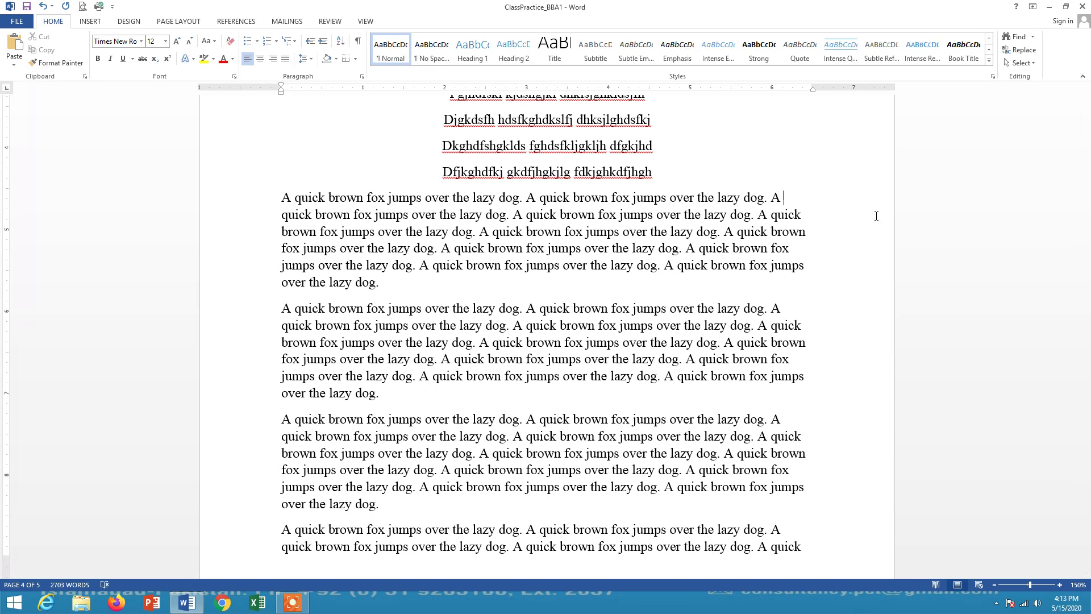
pyautogui.write('hf')
pyautogui.press('BackSpace')
pyautogui.press('BackSpace')
pyautogui.press('BackSpace')
pyautogui.write('fsftfh')
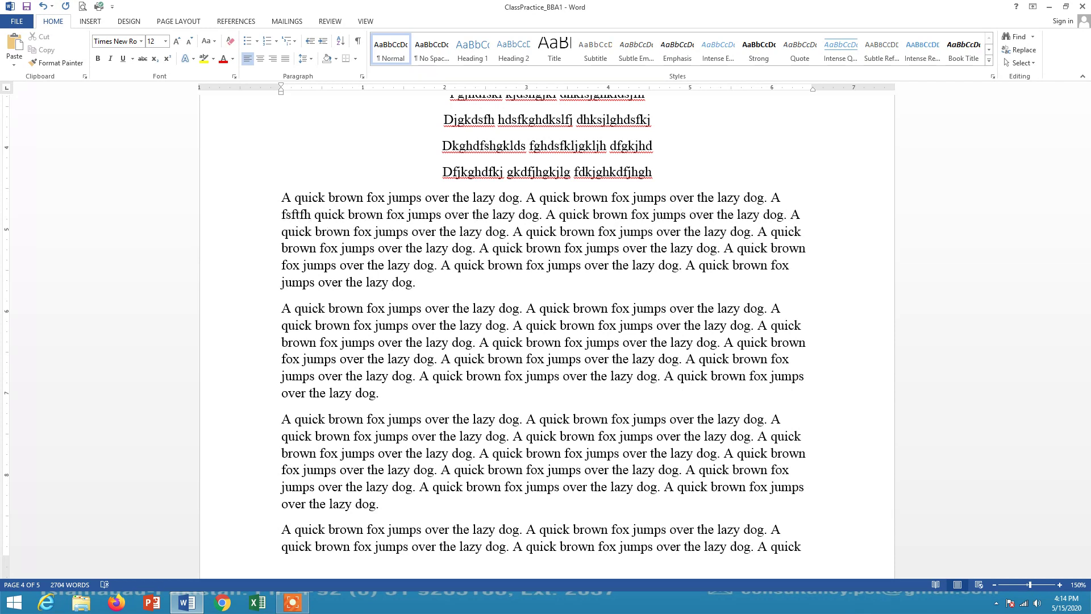
pyautogui.write('h')
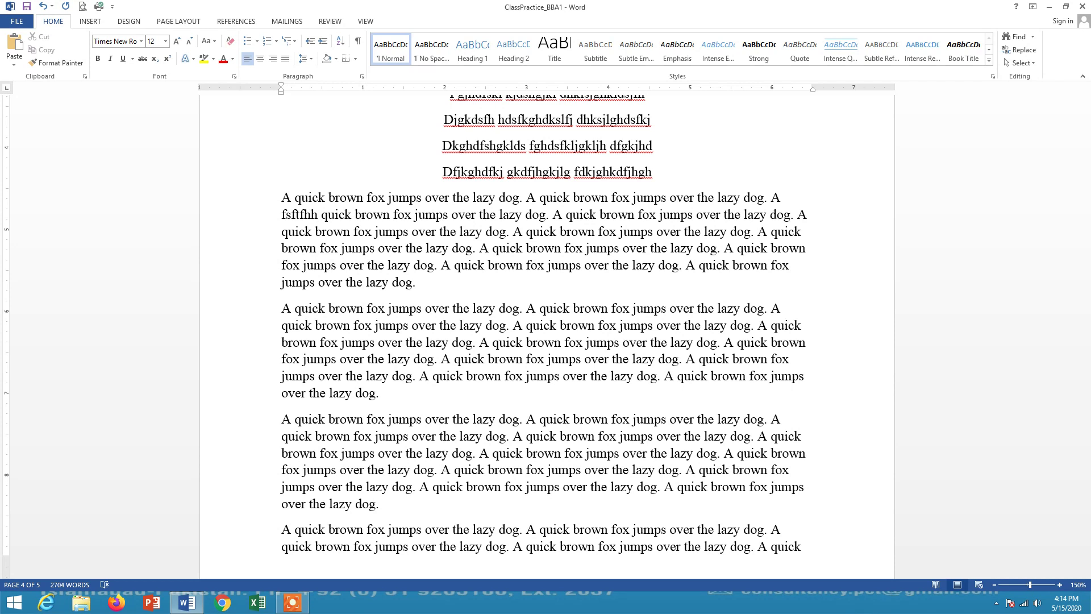
# Justify the whole fox paragraph that contains "fsftfhh".
pyautogui.click(279, 197)
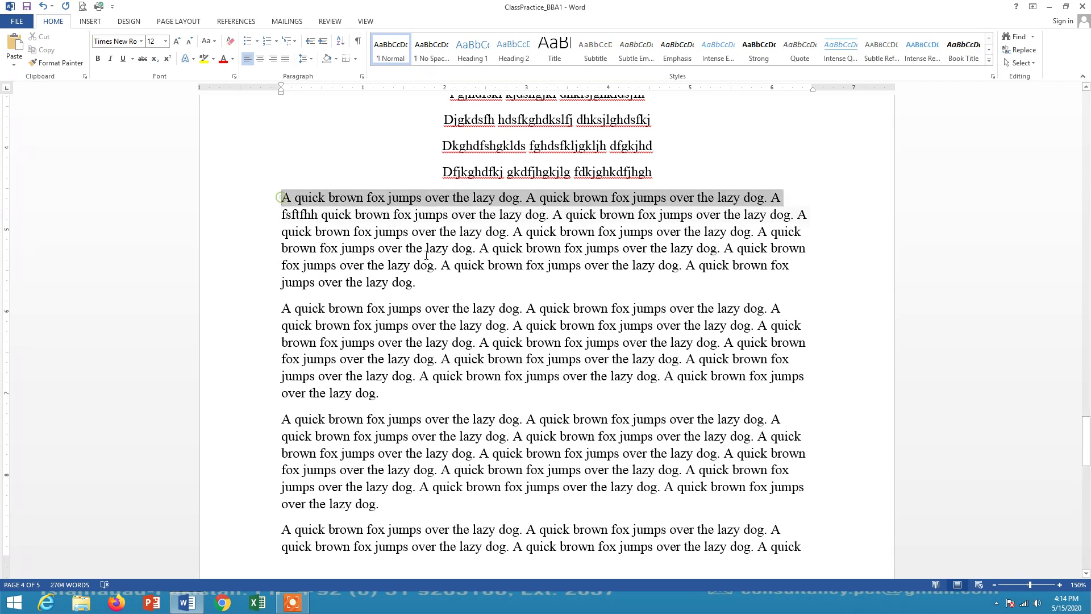
pyautogui.tripleClick(427, 256)
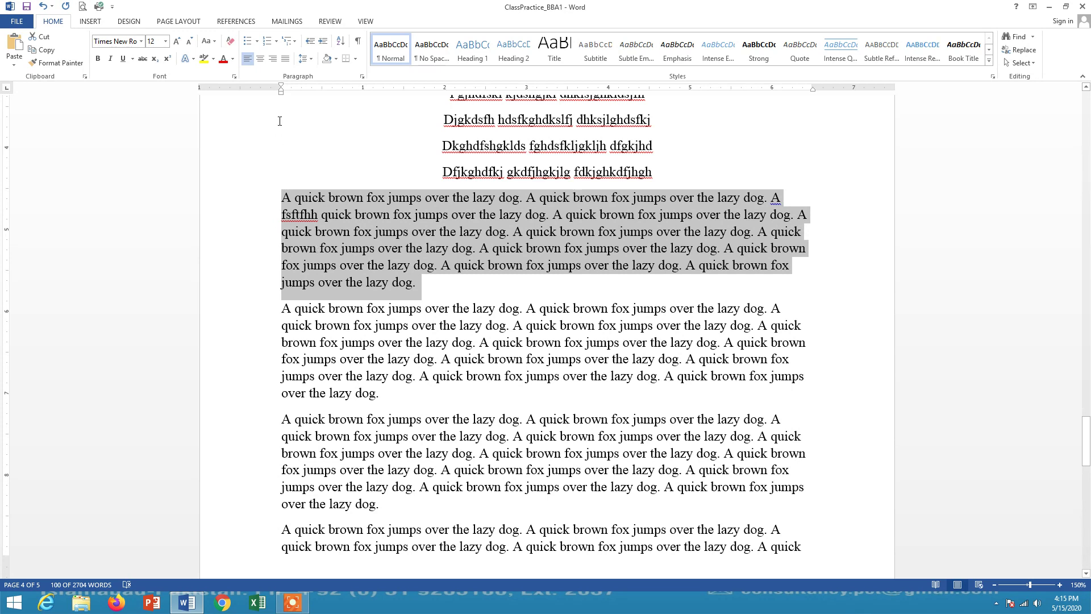
pyautogui.click(286, 60)
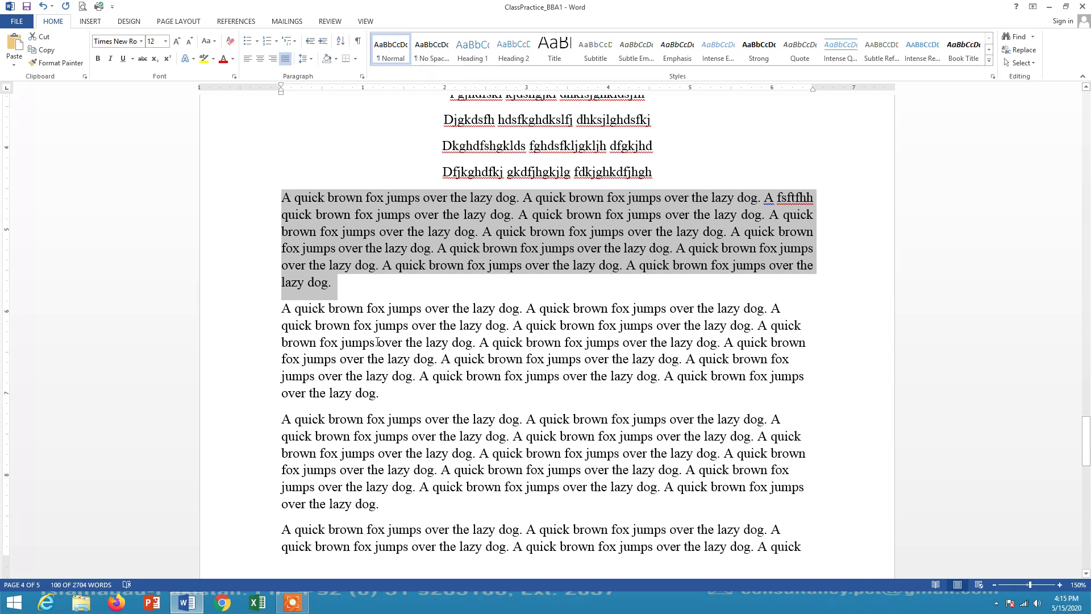
# Set the line spacing of the fox paragraph directly below the justified one to 1.5.
pyautogui.moveTo(282, 312); pyautogui.dragTo(393, 387)
pyautogui.hotkey('ctrl', 'l')
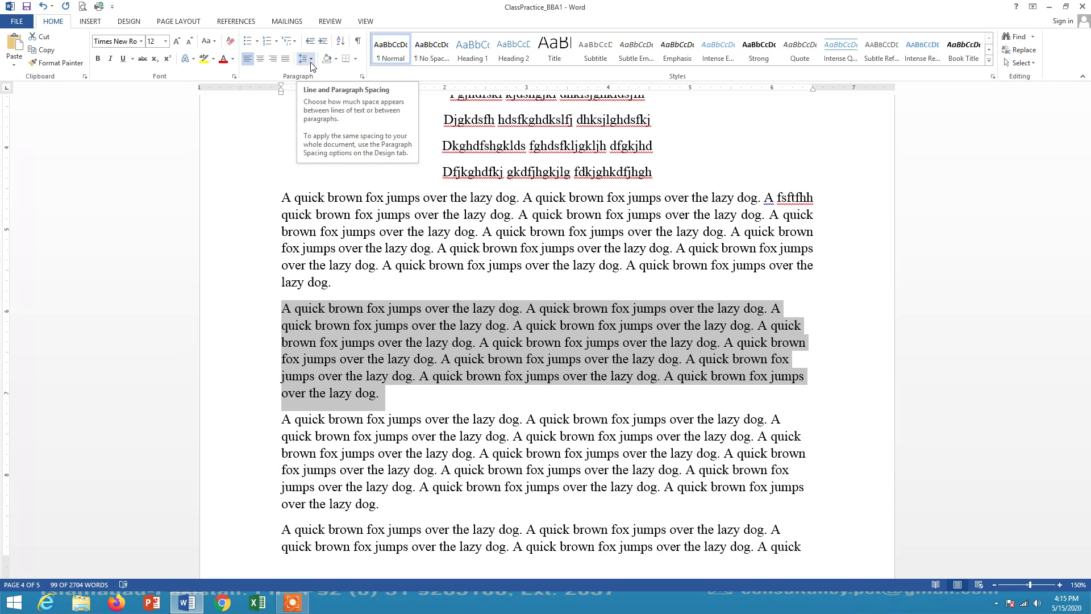
pyautogui.scroll(-2, 561, 311)
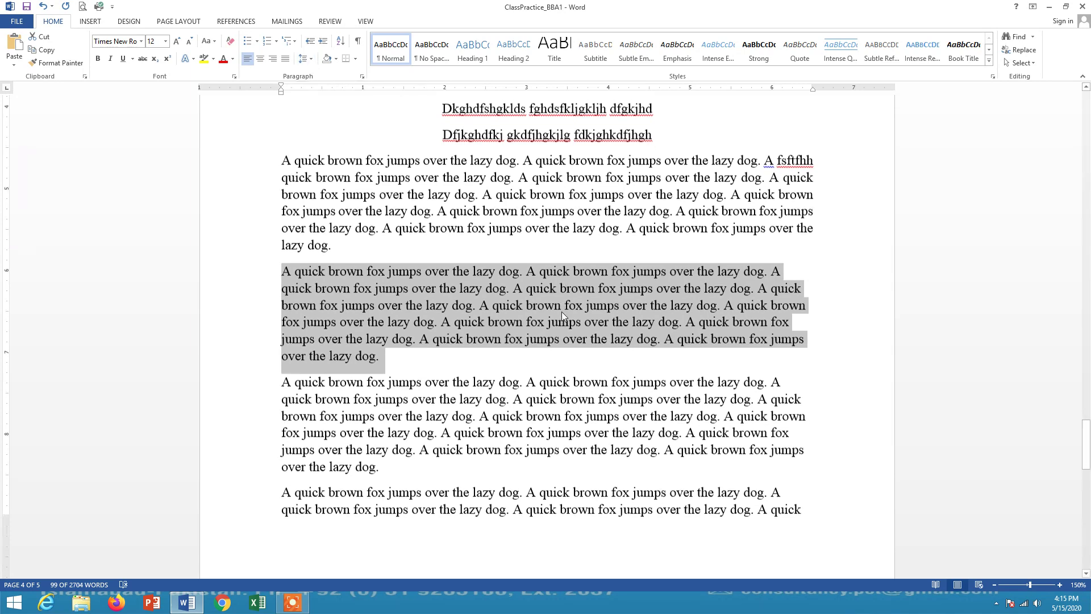
pyautogui.scroll(2, 478, 223)
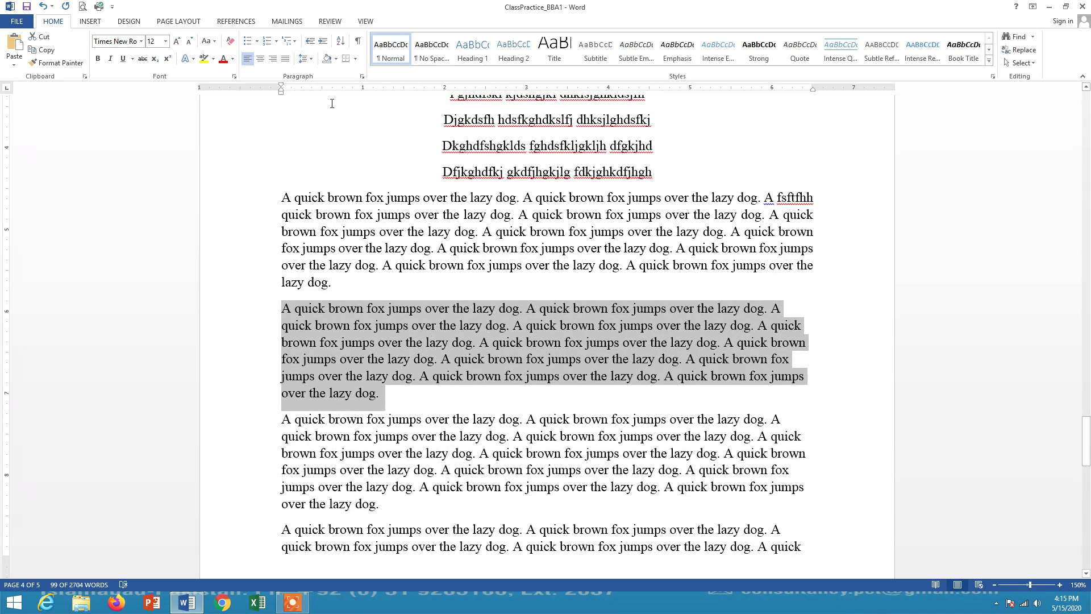
pyautogui.click(310, 59)
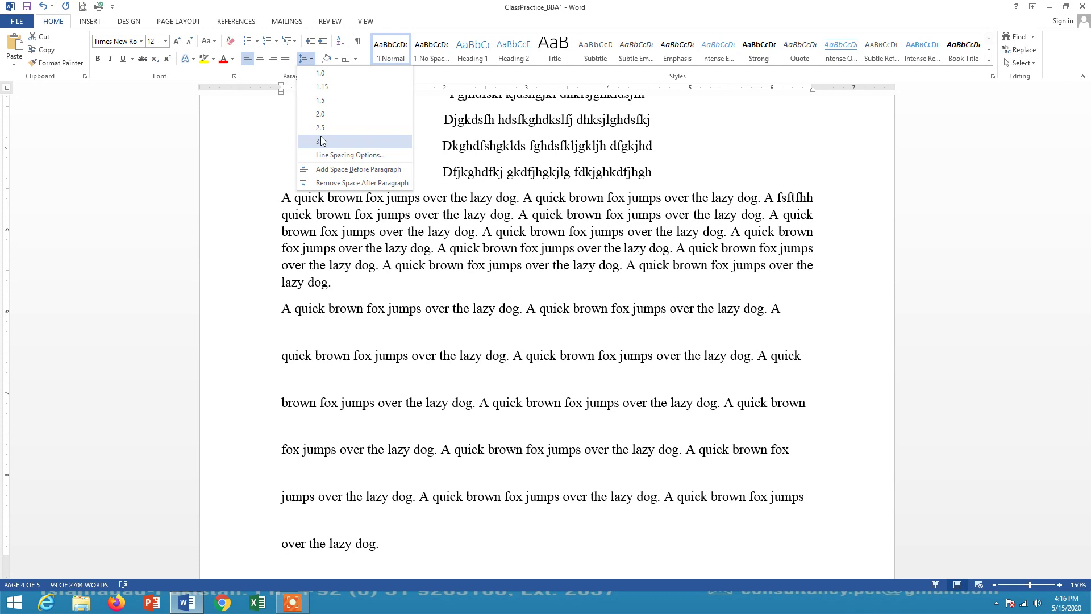
pyautogui.click(332, 101)
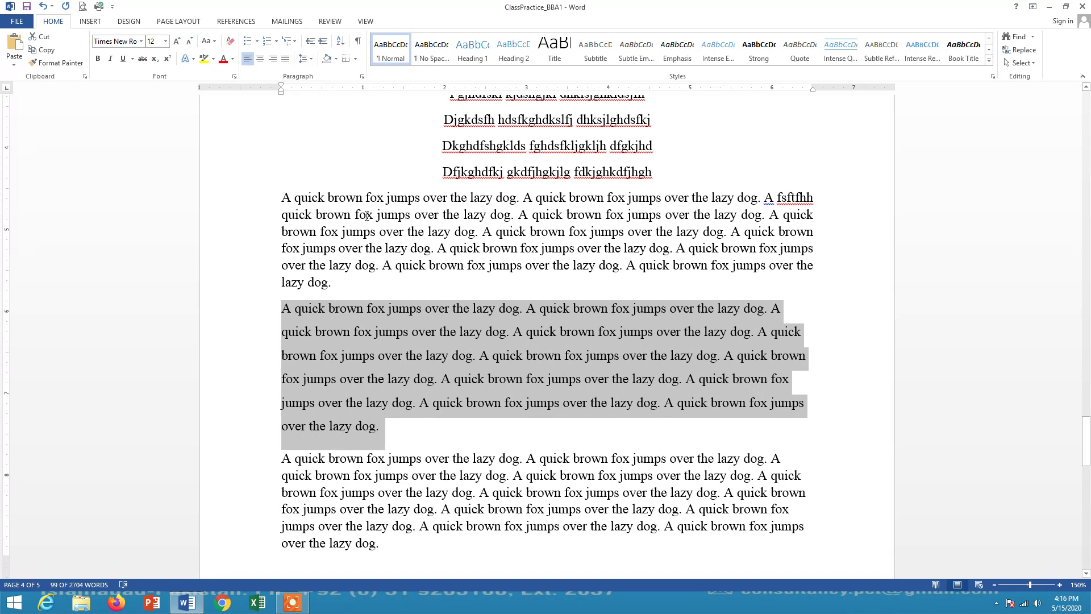
pyautogui.click(311, 59)
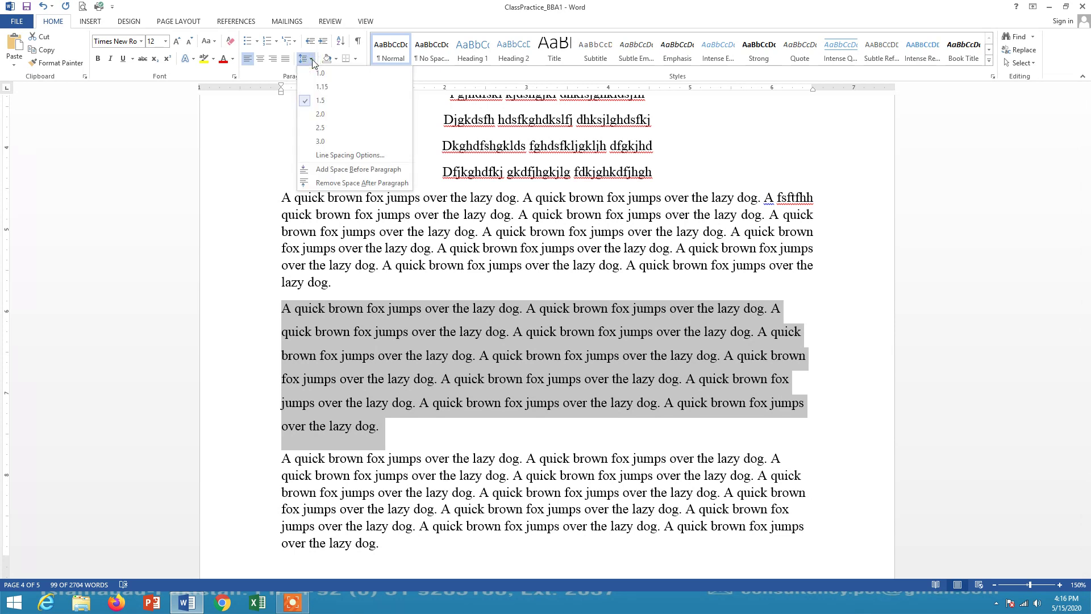
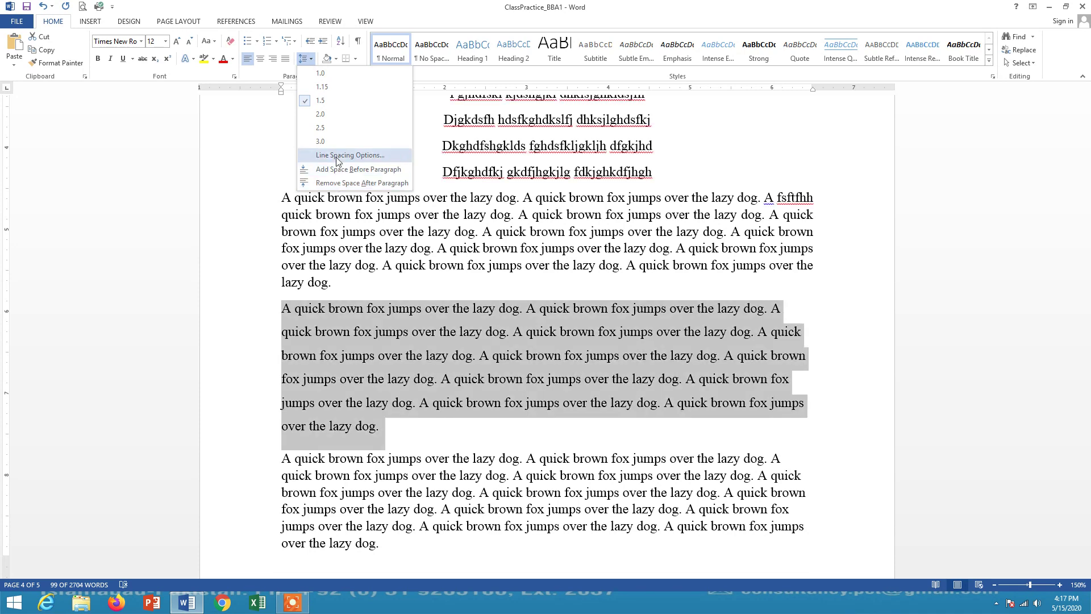
pyautogui.click(339, 155)
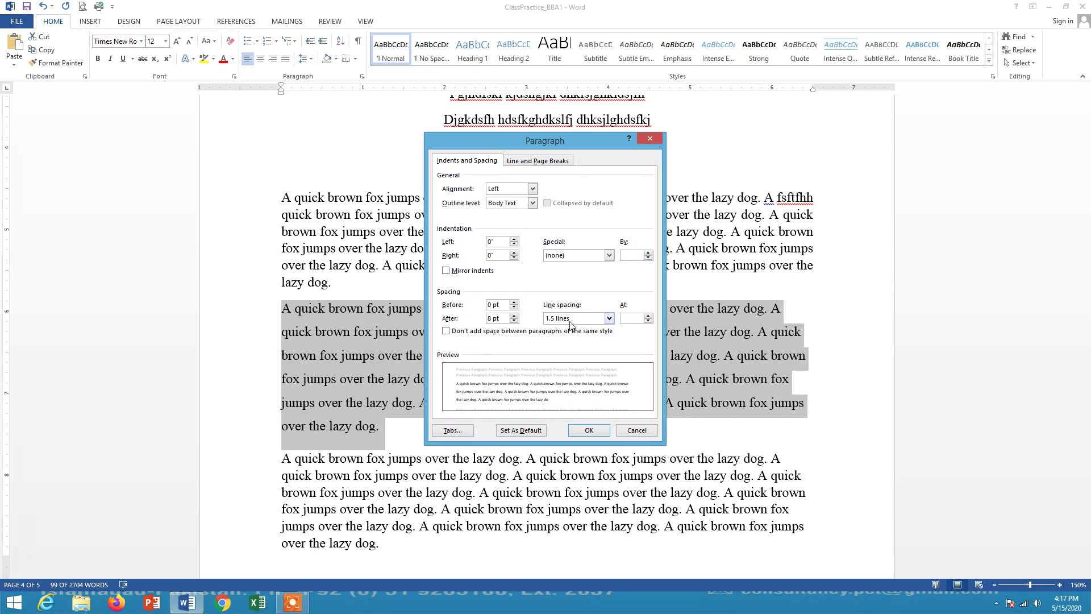
pyautogui.click(651, 319)
pyautogui.moveTo(515, 302); pyautogui.dragTo(514, 310)
pyautogui.moveTo(514, 321); pyautogui.dragTo(515, 322)
pyautogui.click(515, 316)
pyautogui.write('30')
pyautogui.click(541, 165)
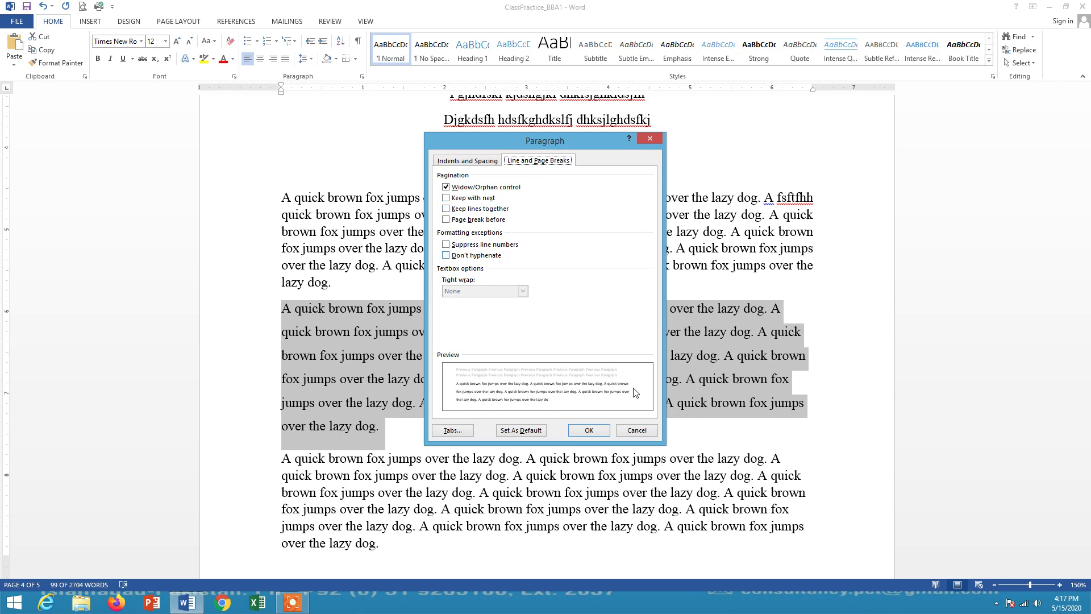
pyautogui.click(634, 430)
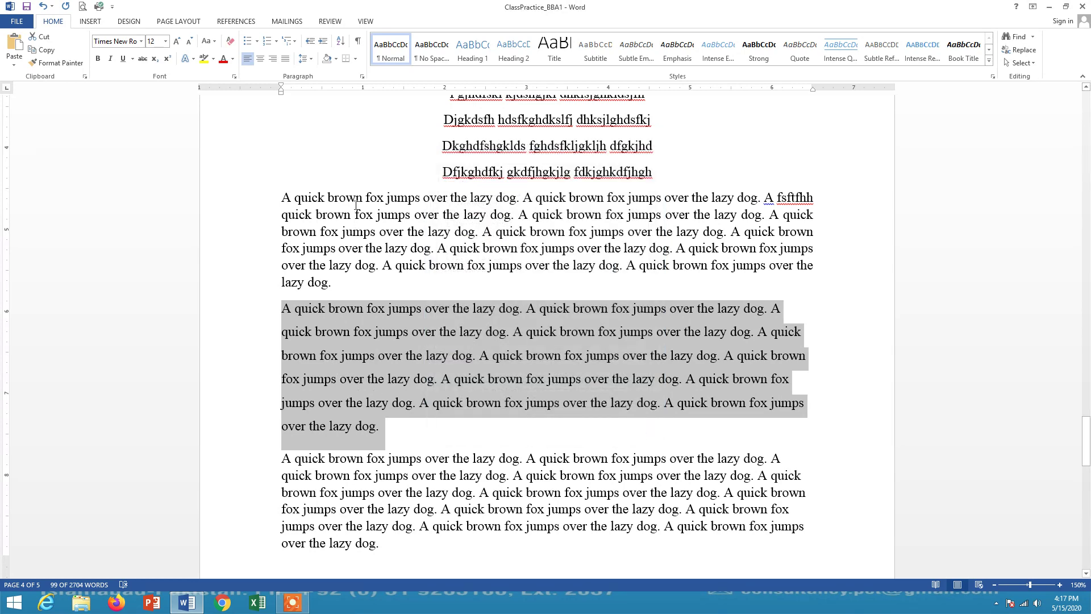
# Shade the first fox paragraph on page 5 with a light blue theme colour.
pyautogui.scroll(-8, 356, 205)
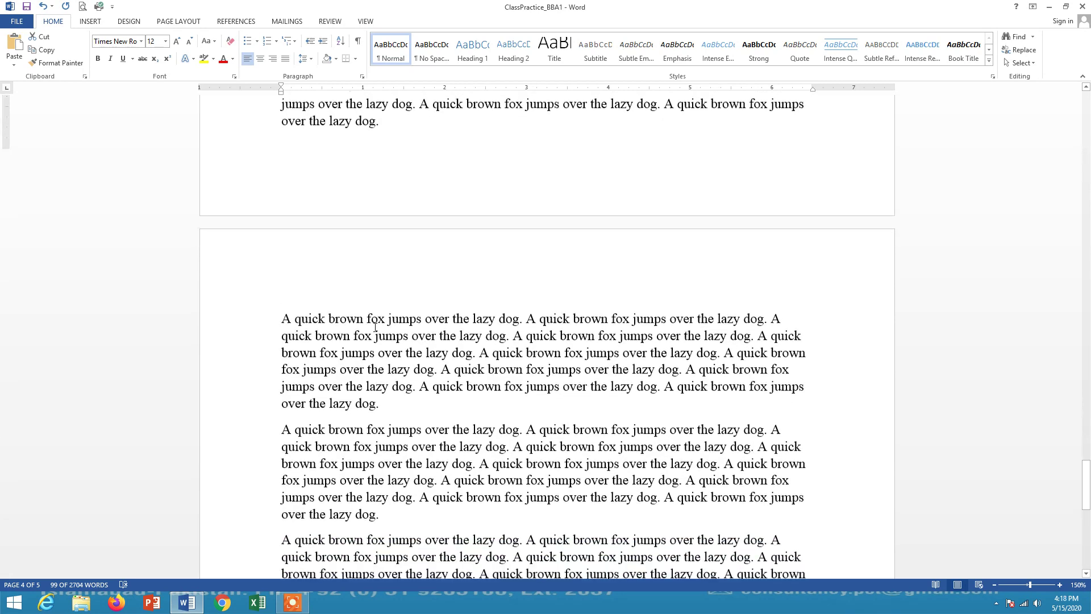
pyautogui.scroll(-2, 375, 328)
pyautogui.moveTo(281, 202); pyautogui.dragTo(386, 295)
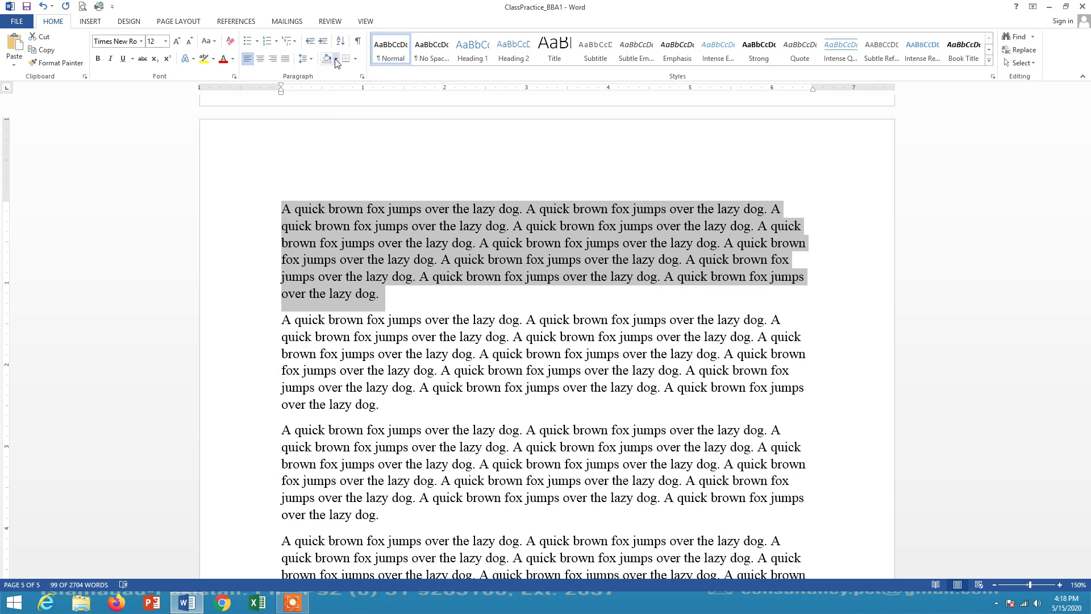
pyautogui.click(336, 59)
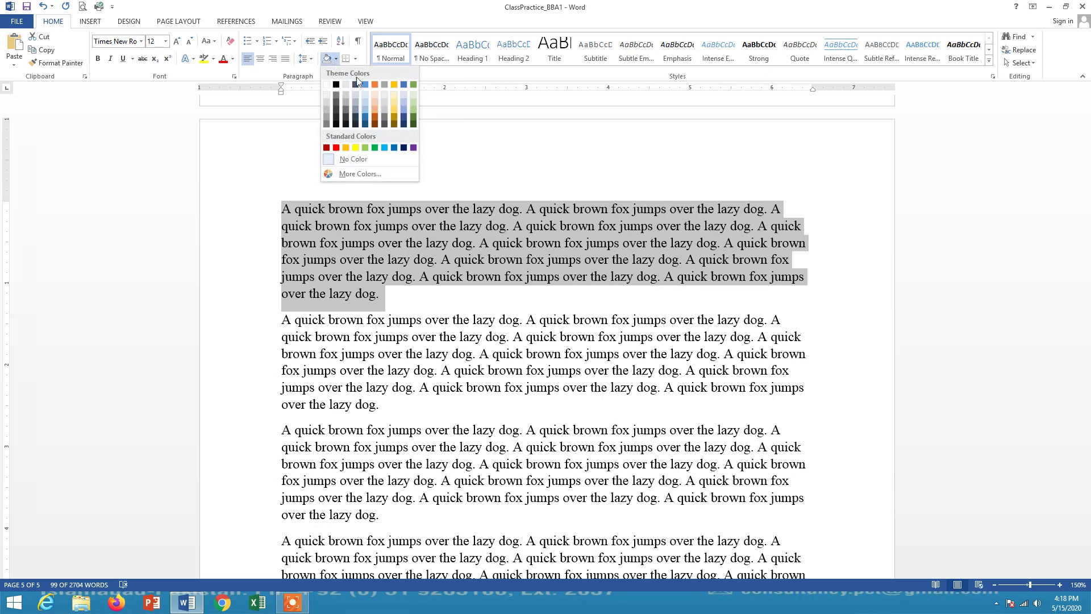
pyautogui.click(364, 107)
pyautogui.click(456, 321)
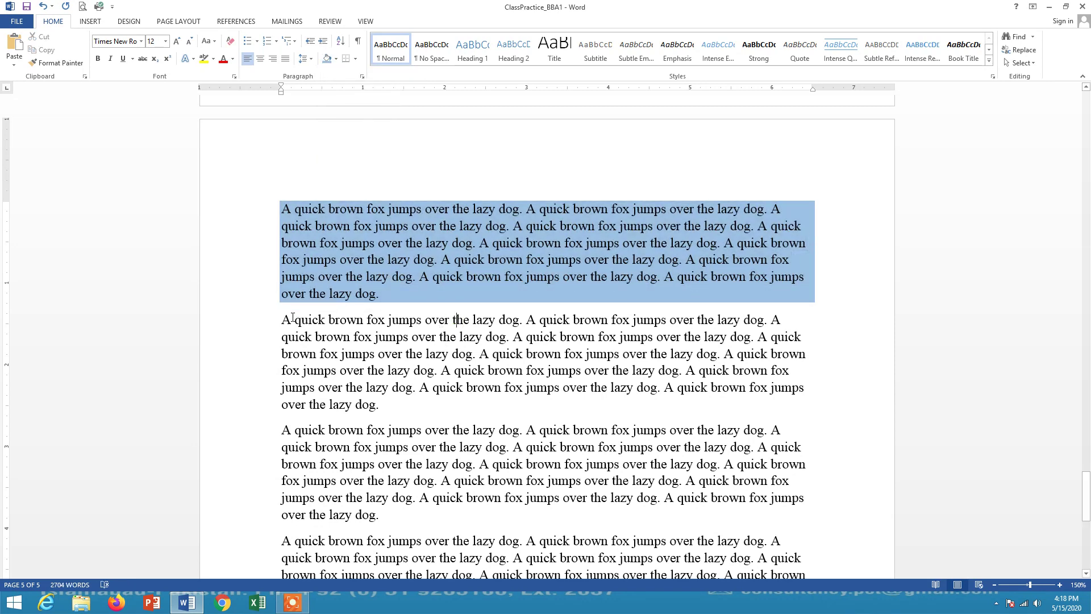
# Increase the indent of the fox paragraph directly below the blue-shaded one by two levels and reduce it by one level.
pyautogui.doubleClick(276, 319)
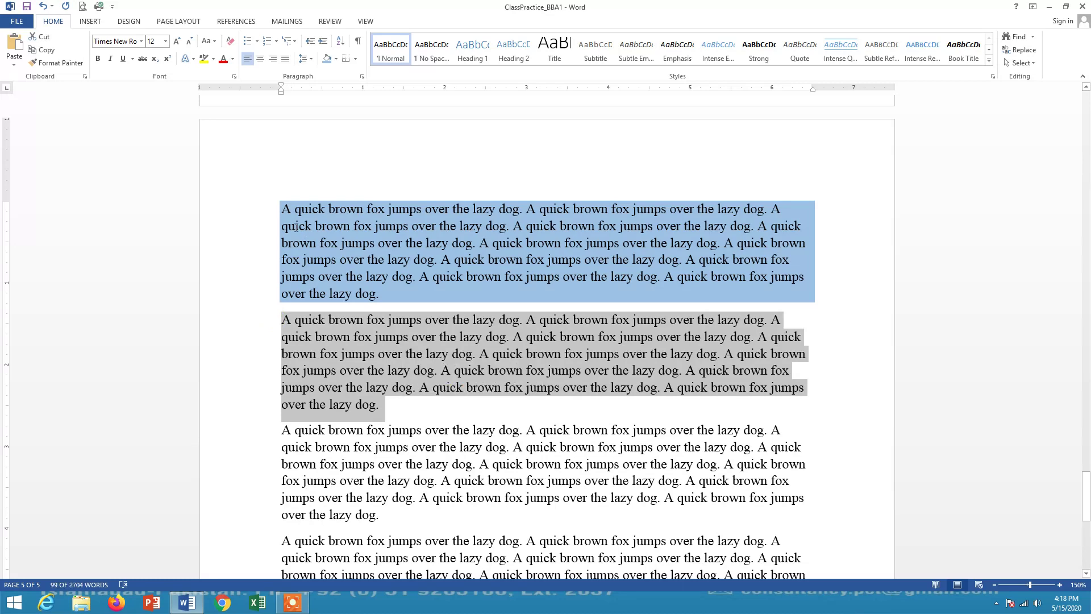
pyautogui.click(296, 320)
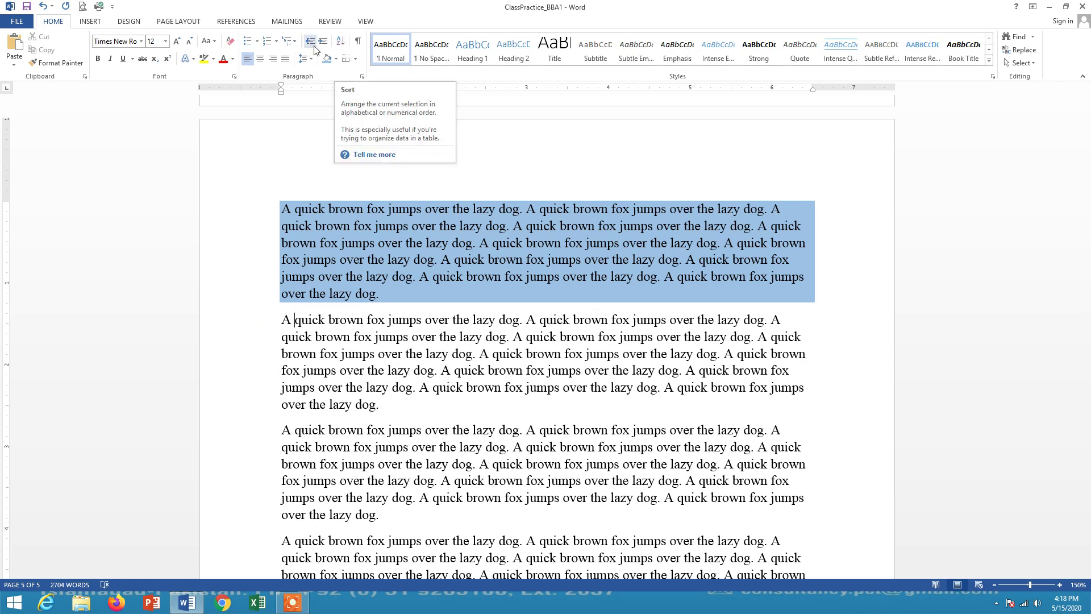
pyautogui.moveTo(285, 319); pyautogui.dragTo(386, 405)
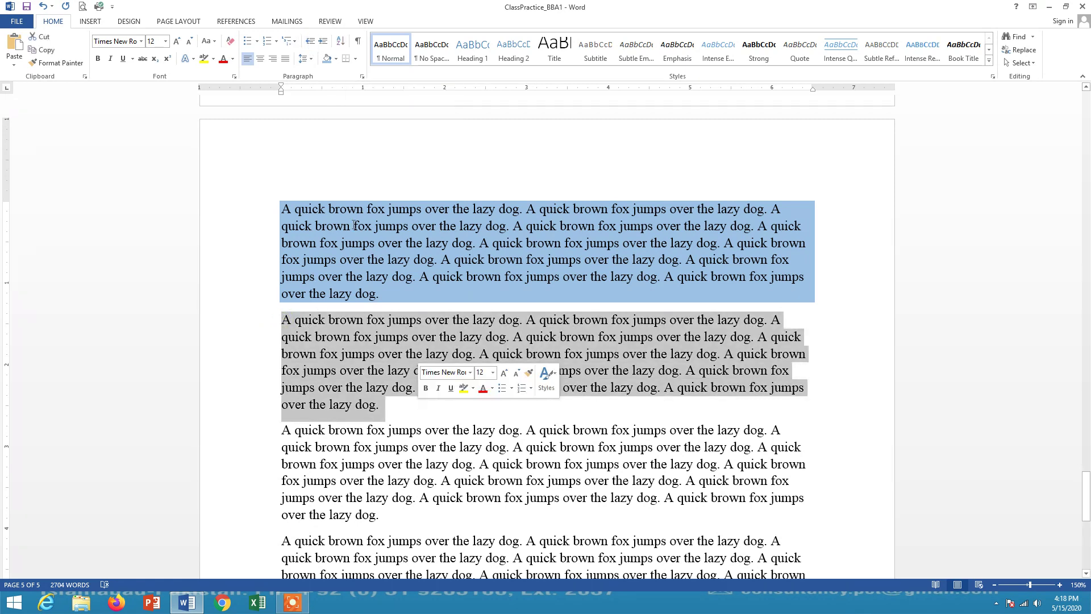
pyautogui.click(325, 41)
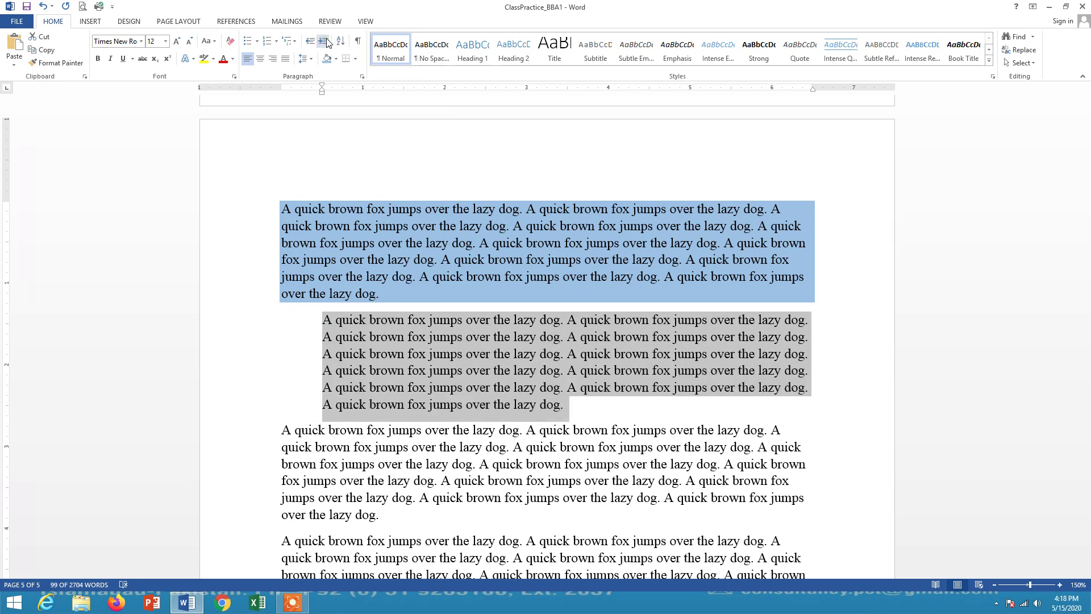
pyautogui.click(325, 42)
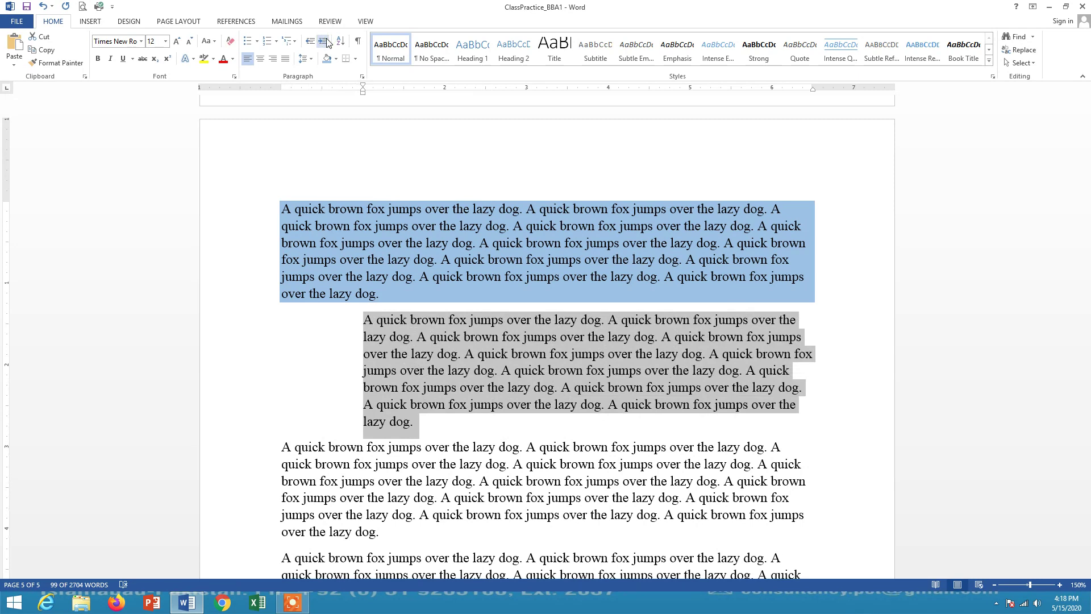
pyautogui.click(311, 42)
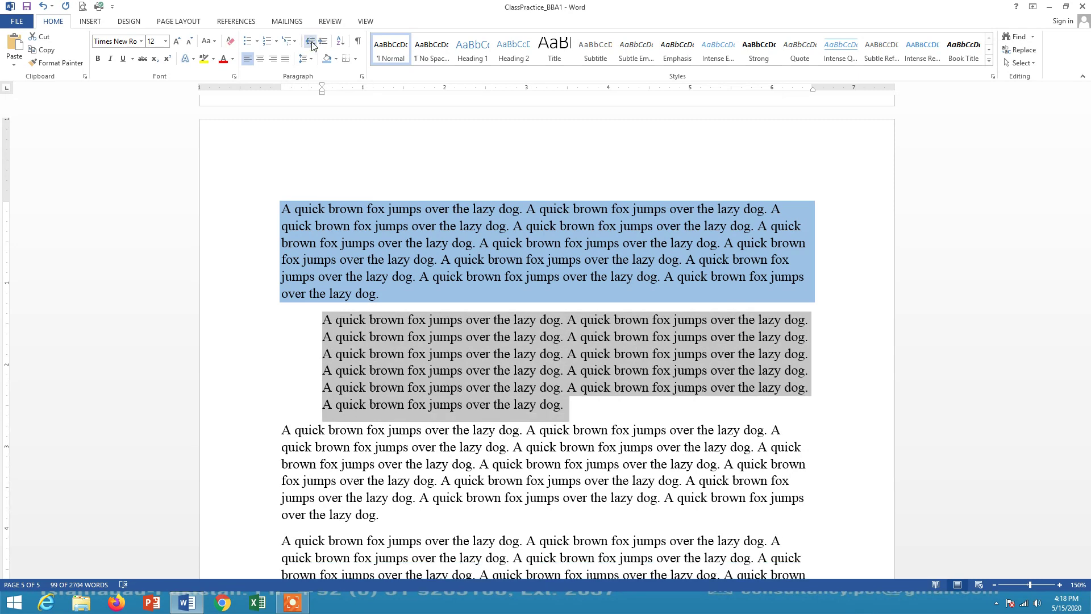
# Split the first sentence of the fox paragraph below the indented one so that each word from "A" to "dog." stands on its own line.
pyautogui.click(279, 436)
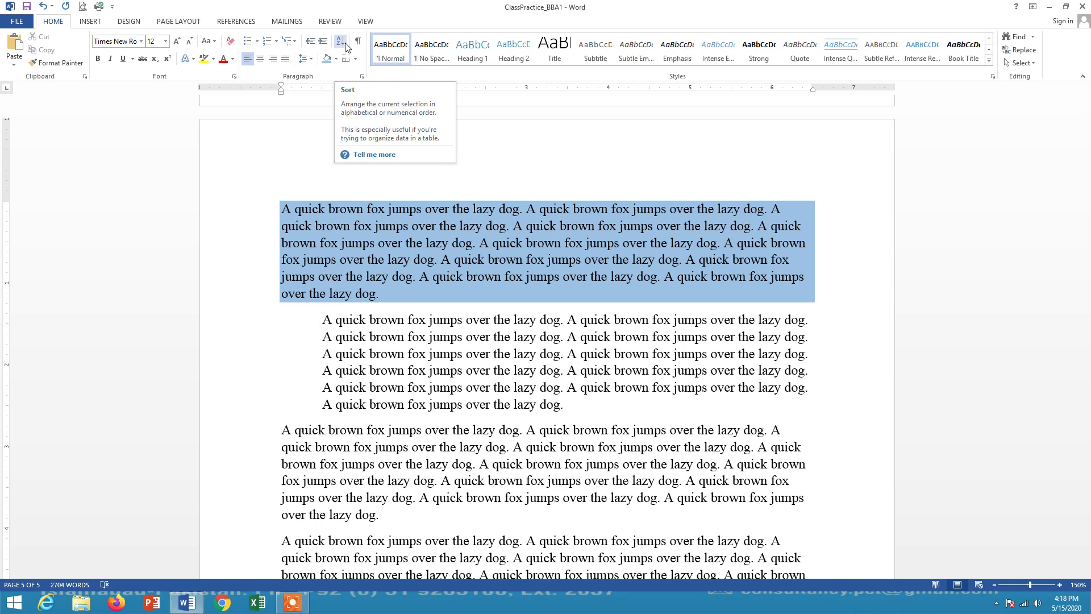
pyautogui.click(296, 432)
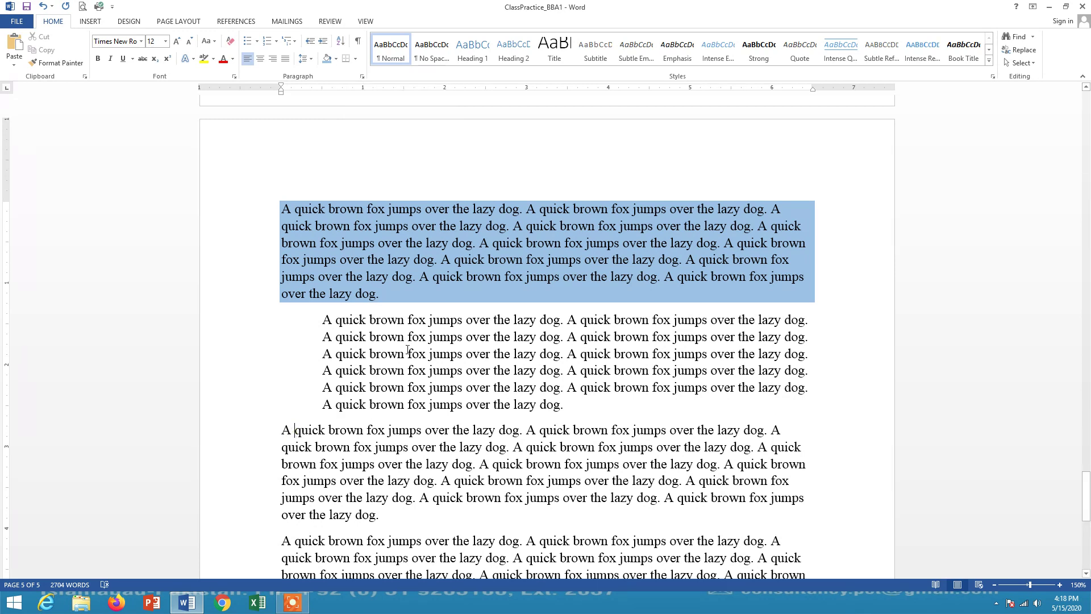
pyautogui.press('Return')
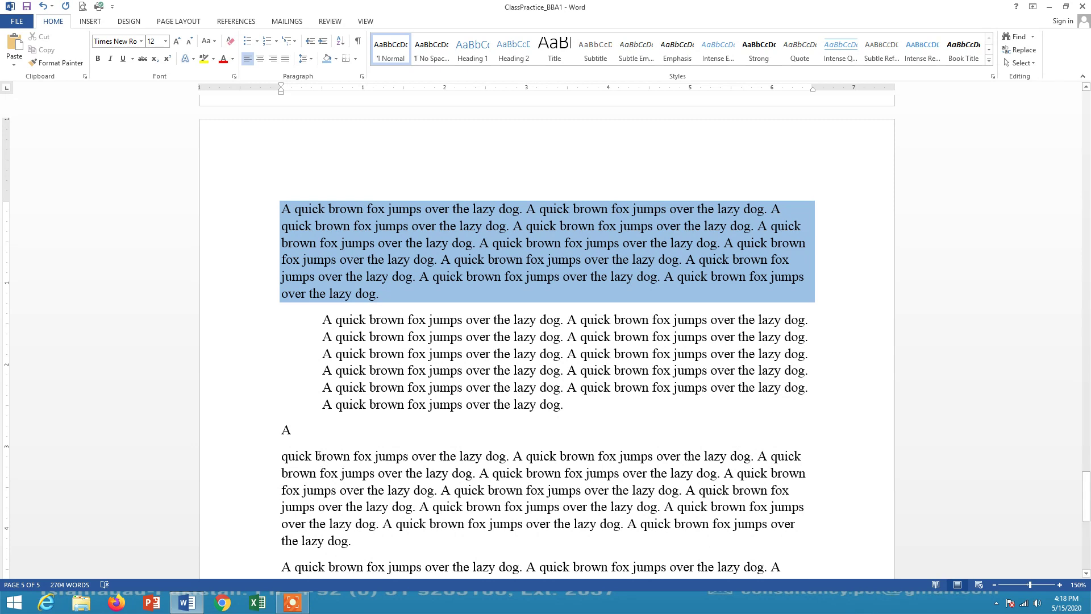
pyautogui.click(316, 455)
pyautogui.press('Return')
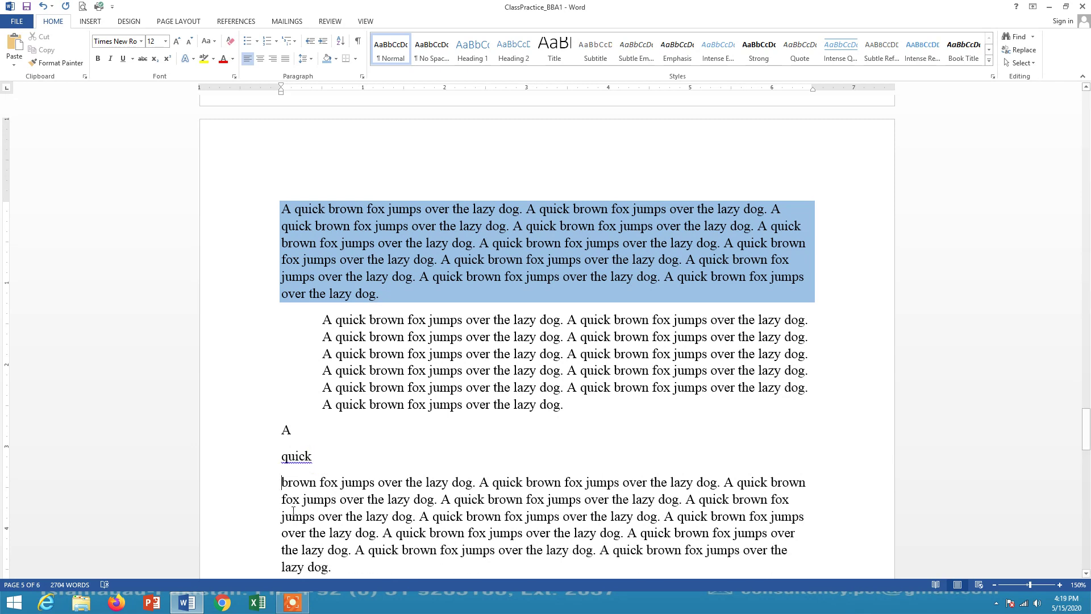
pyautogui.click(319, 482)
pyautogui.press('Return')
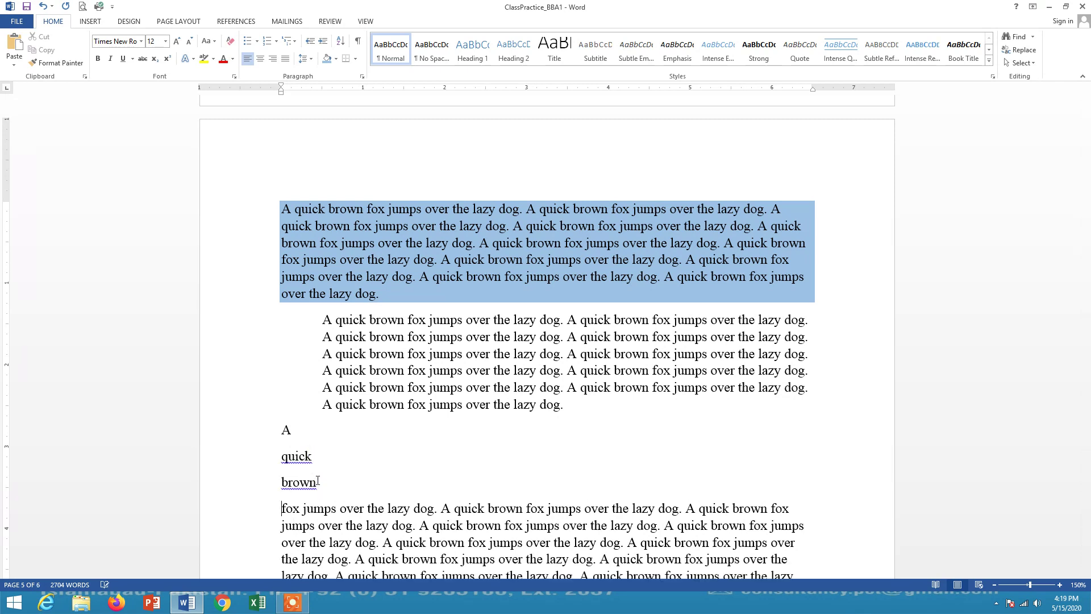
pyautogui.click(308, 507)
pyautogui.press('Down')
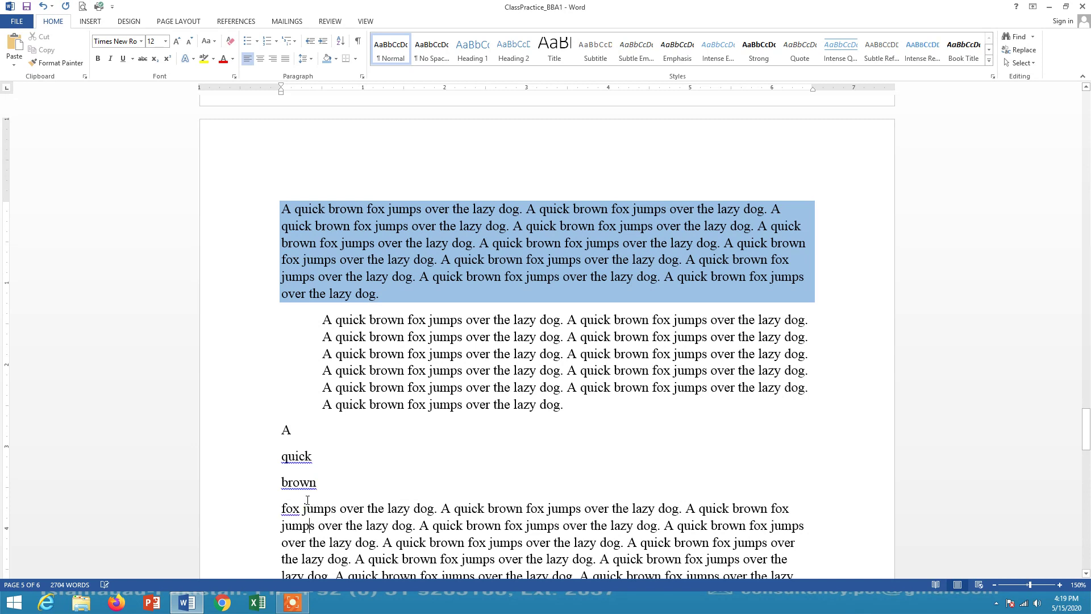
pyautogui.press('Return')
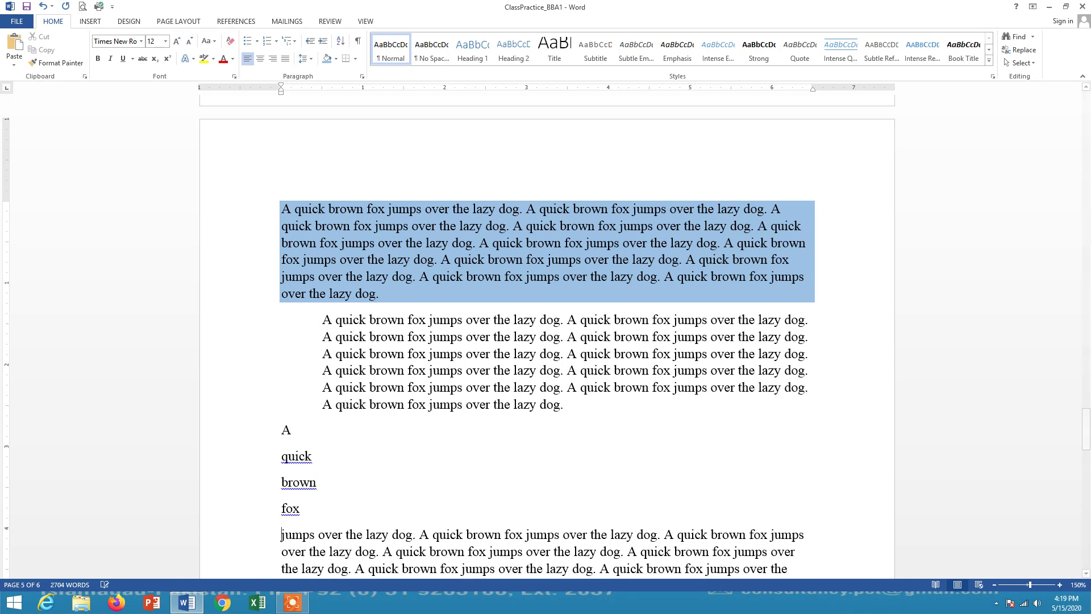
pyautogui.press('Down')
pyautogui.click(315, 534)
pyautogui.press('Return')
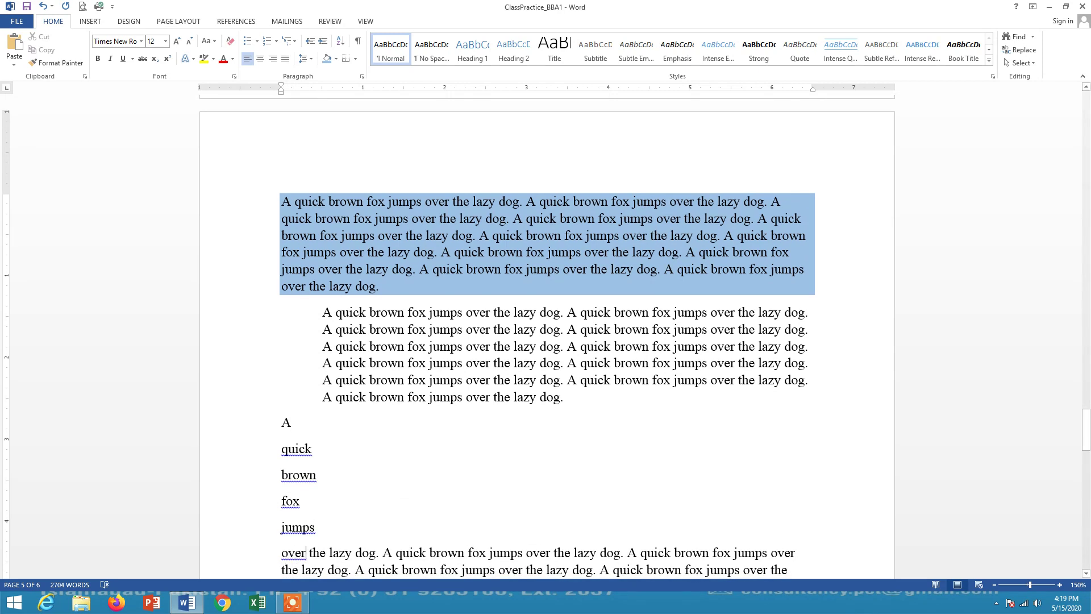
pyautogui.press('Return')
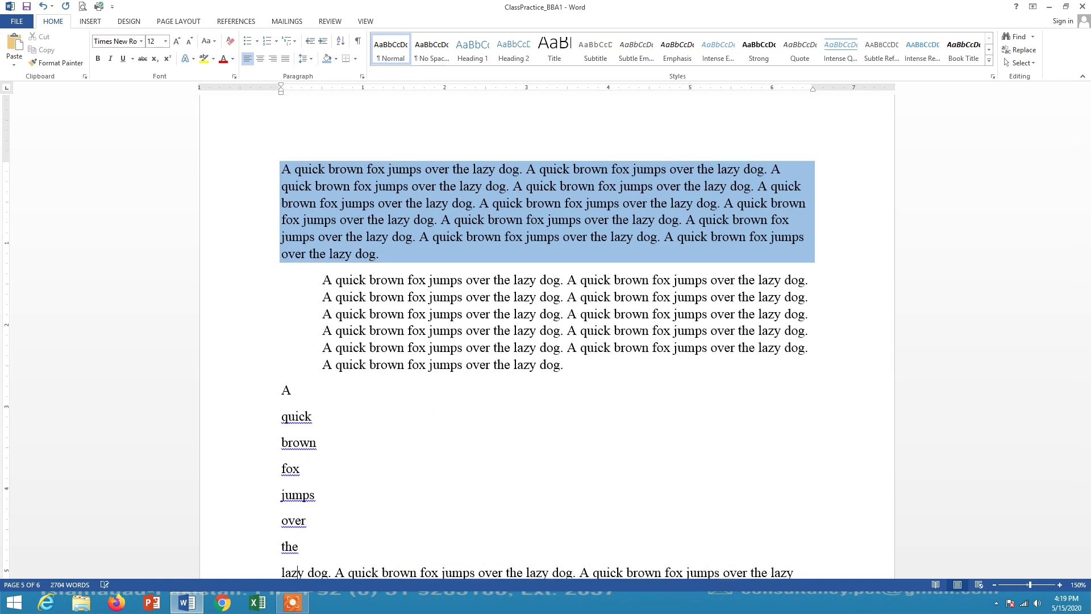
pyautogui.press('Return')
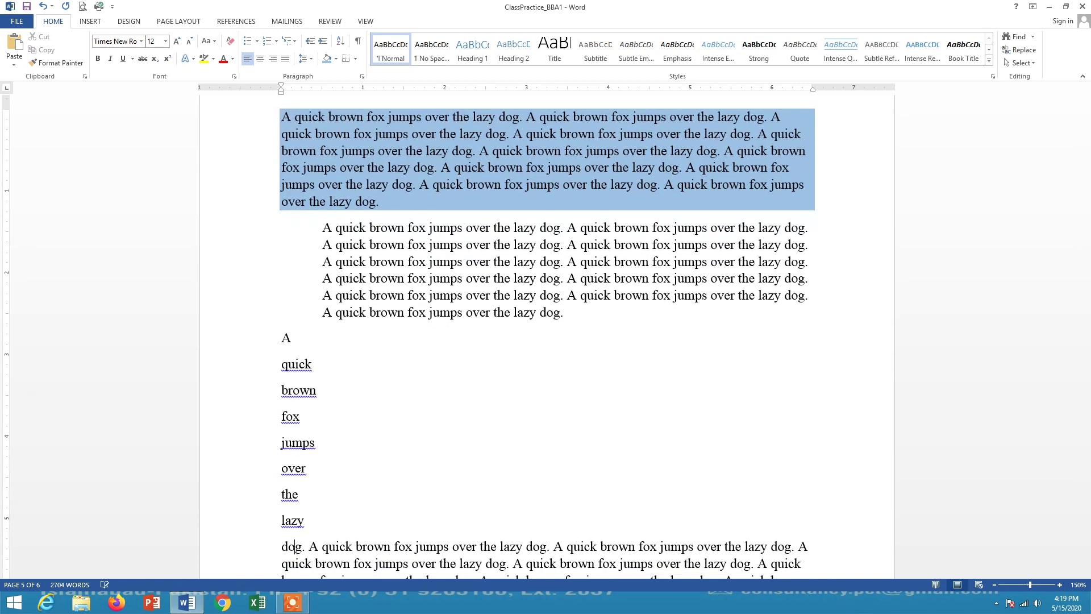
pyautogui.press('Return')
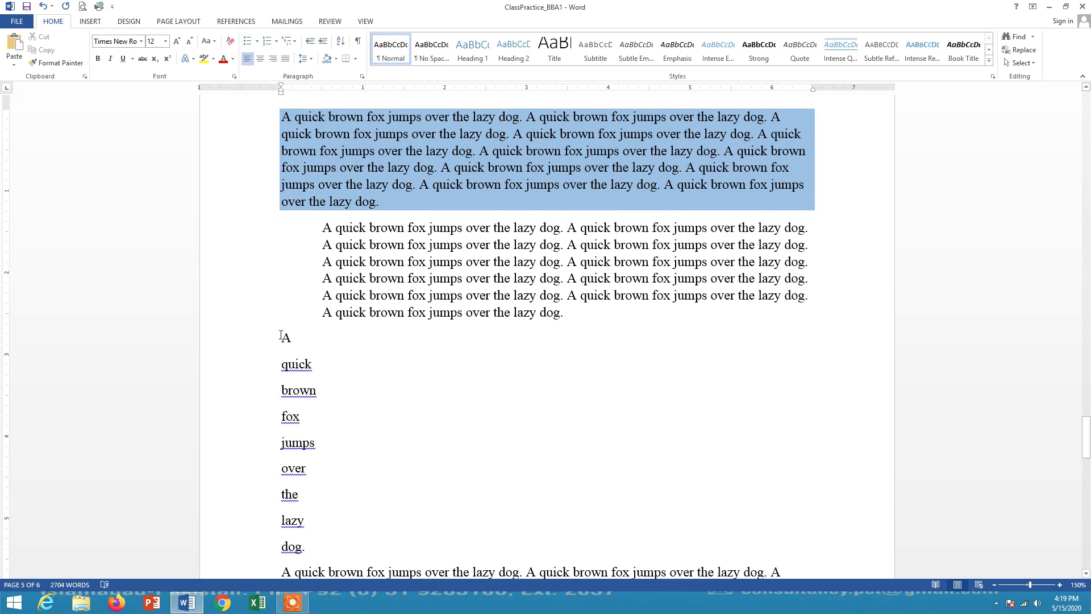
# Sort the nine single-word lines from "A" to "dog." by paragraphs as text in ascending order.
pyautogui.moveTo(282, 337); pyautogui.dragTo(349, 554)
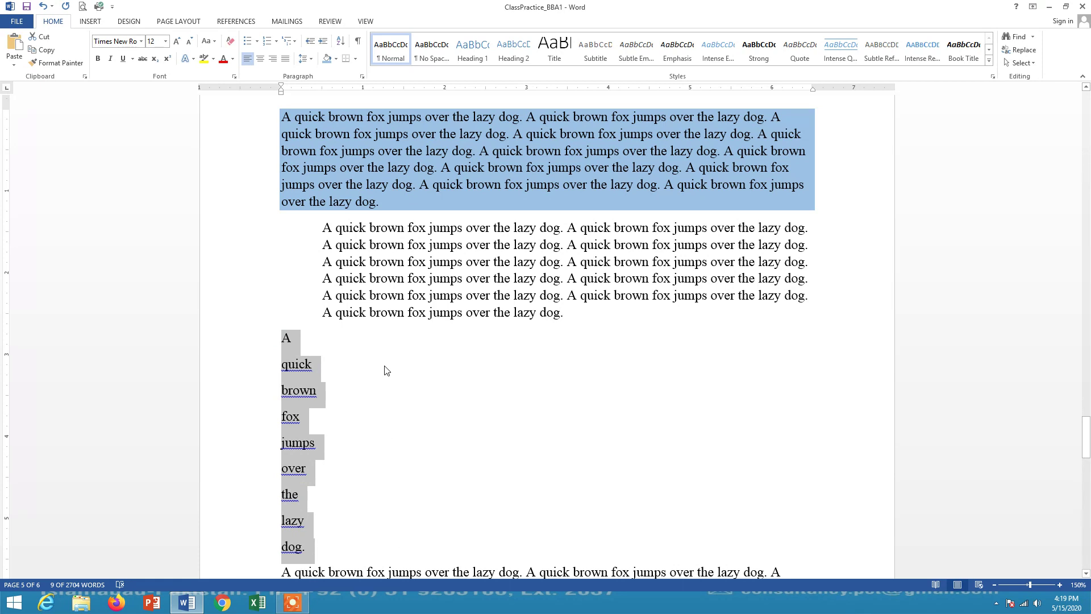
pyautogui.click(340, 41)
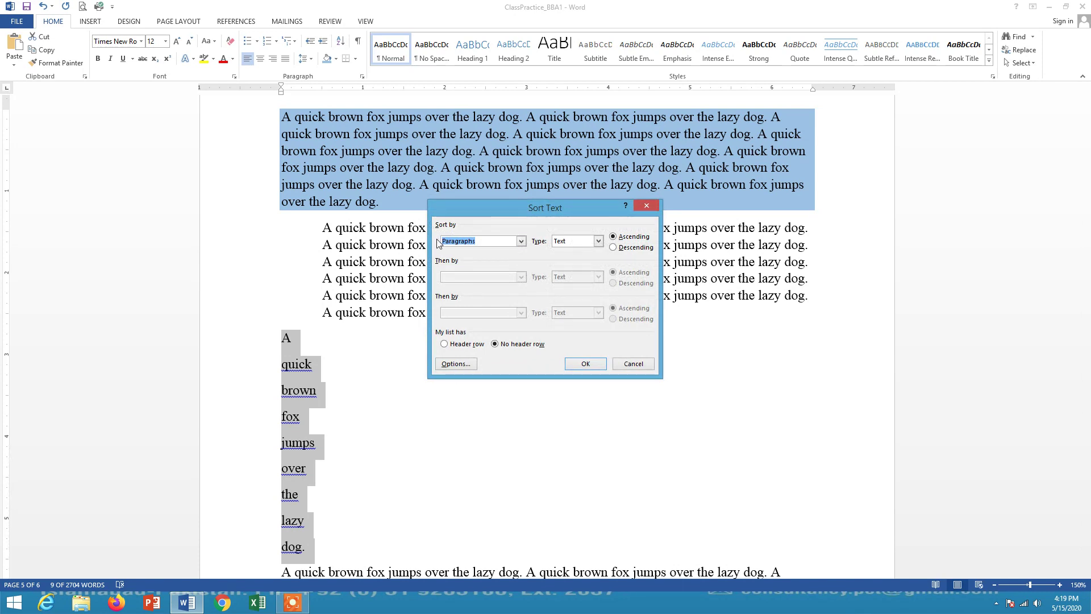
pyautogui.click(521, 241)
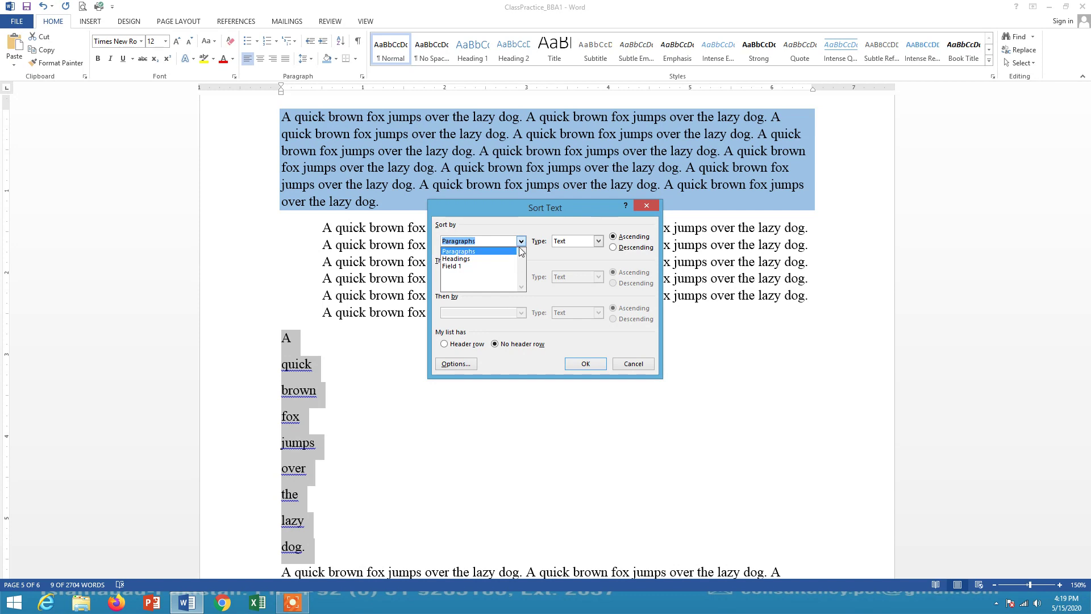
pyautogui.click(522, 242)
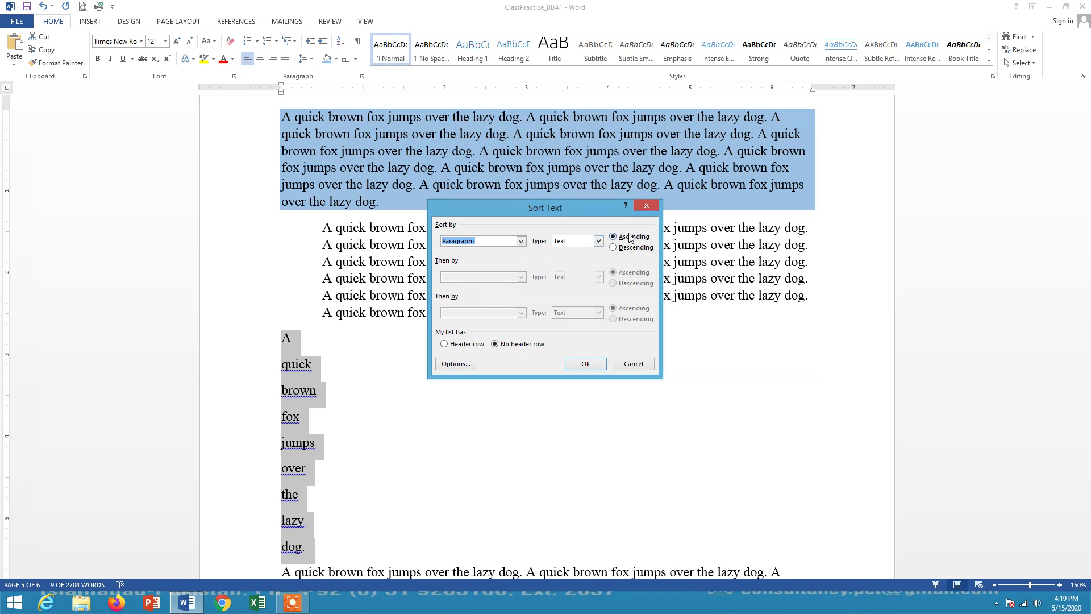
pyautogui.click(586, 364)
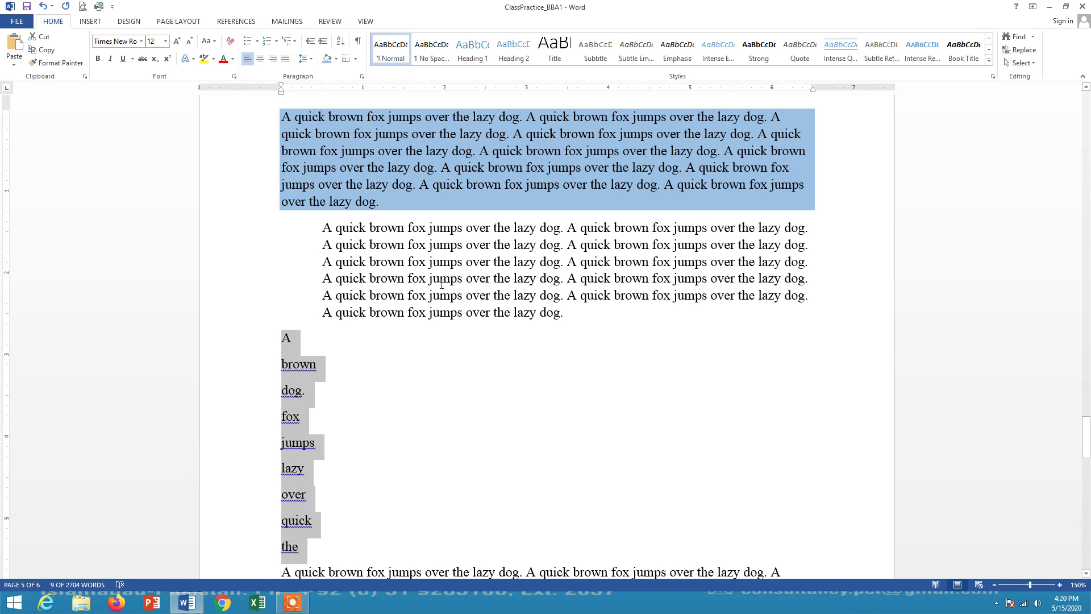
# Sort the selected single-word lines by paragraphs as text in descending order.
pyautogui.click(341, 41)
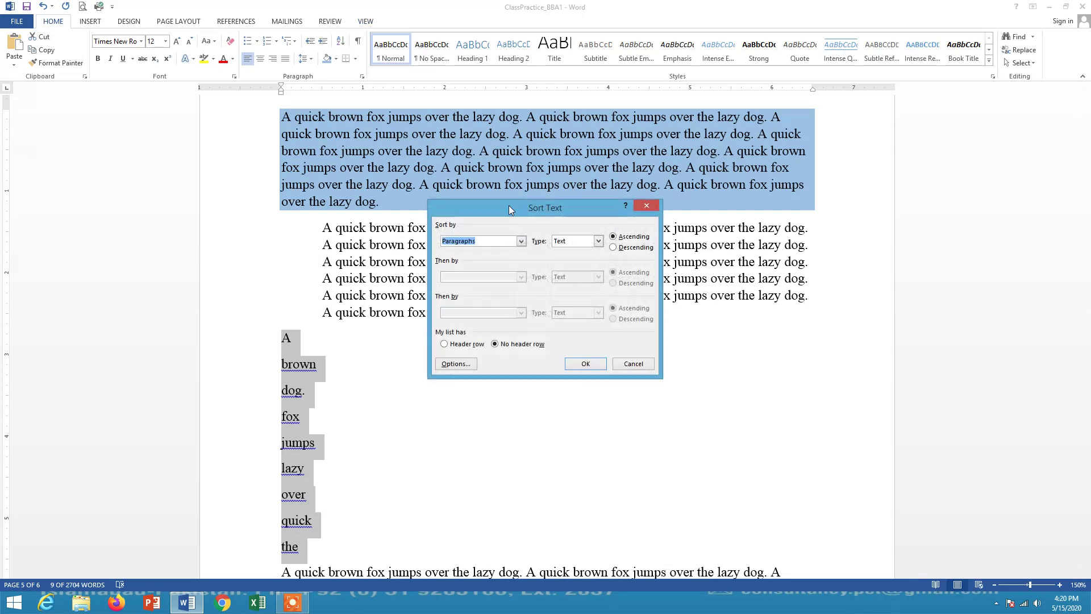
pyautogui.click(632, 248)
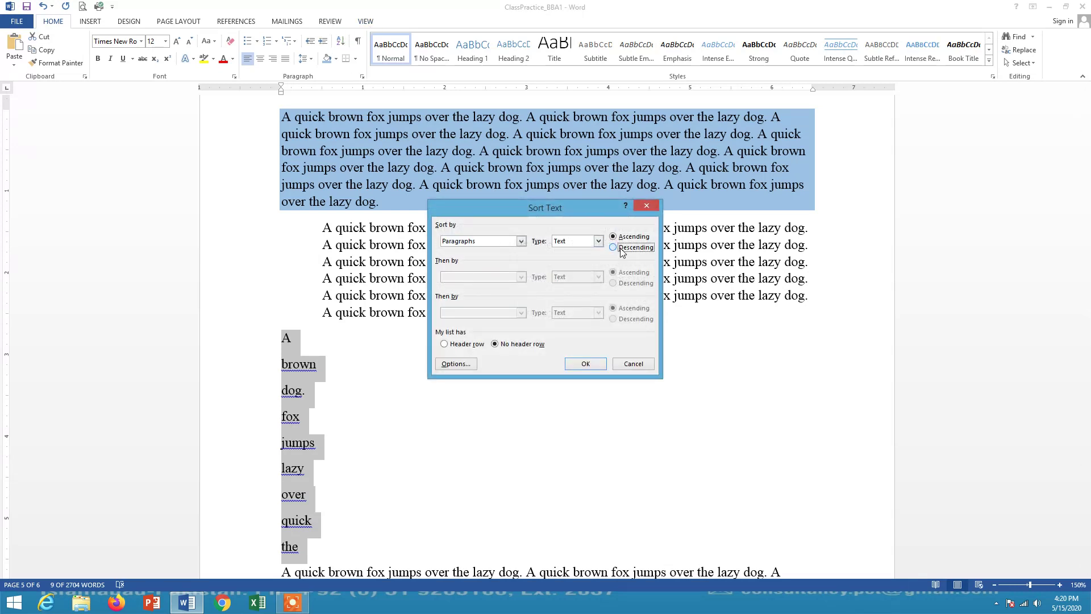
pyautogui.click(580, 361)
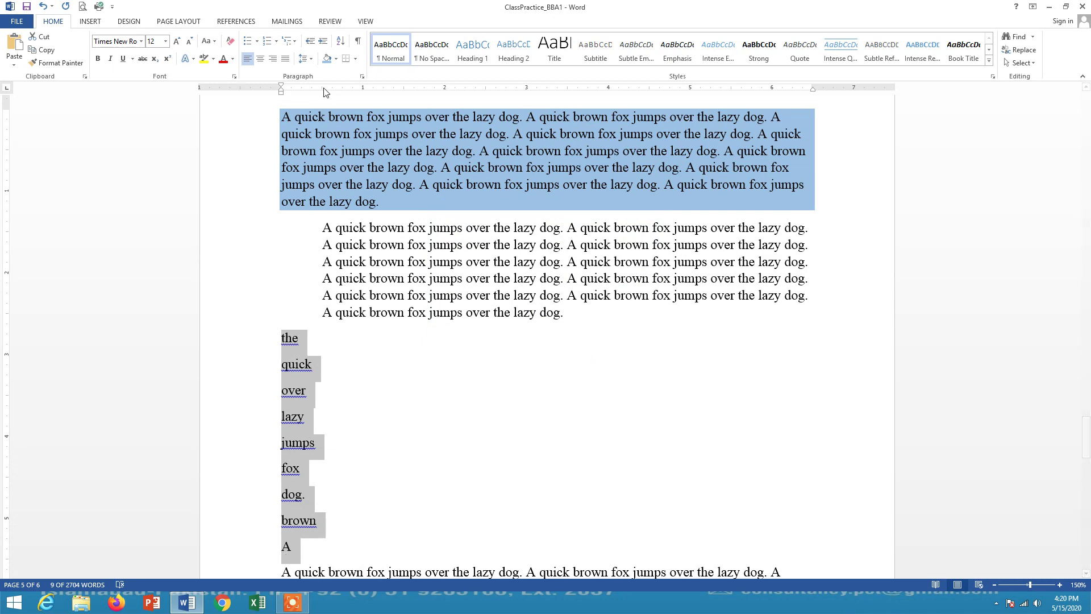
# Apply All Borders to the second full fox paragraph below the sorted word list on page 5.
pyautogui.scroll(-10, 339, 104)
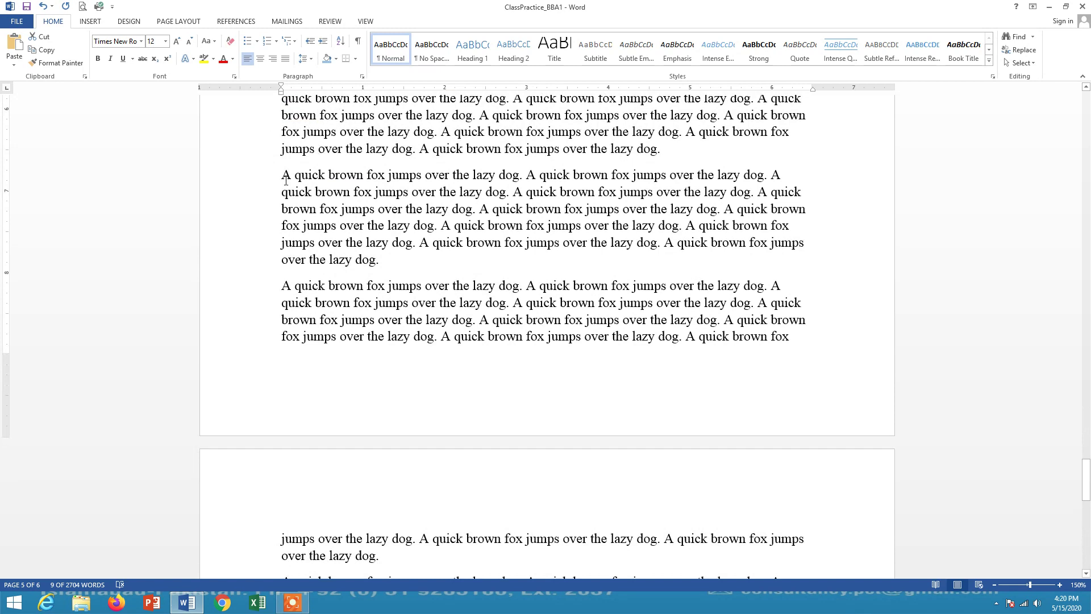
pyautogui.moveTo(283, 174); pyautogui.dragTo(449, 270)
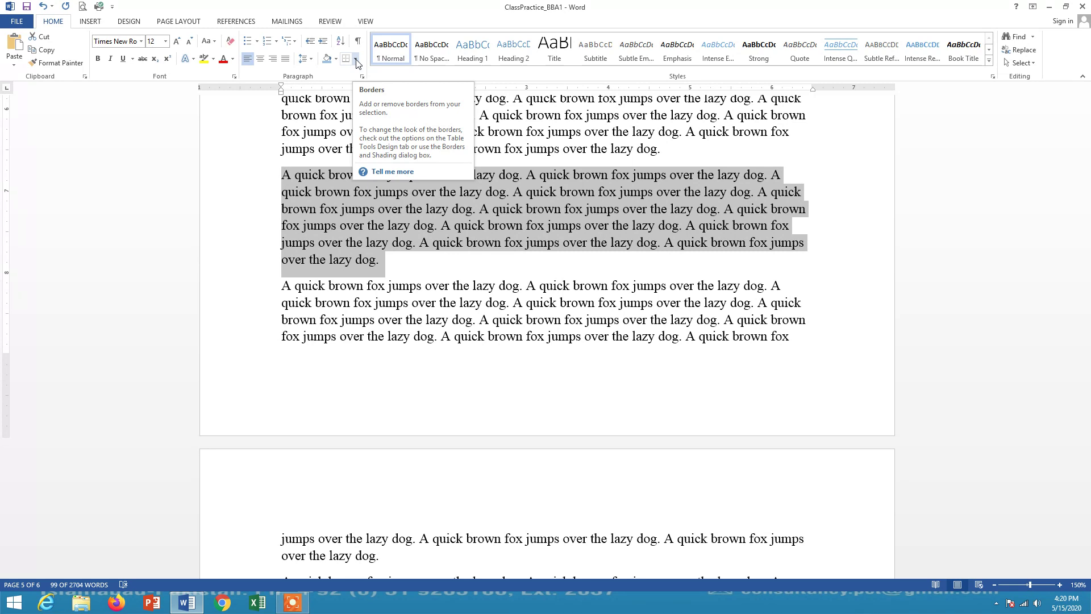
pyautogui.click(356, 59)
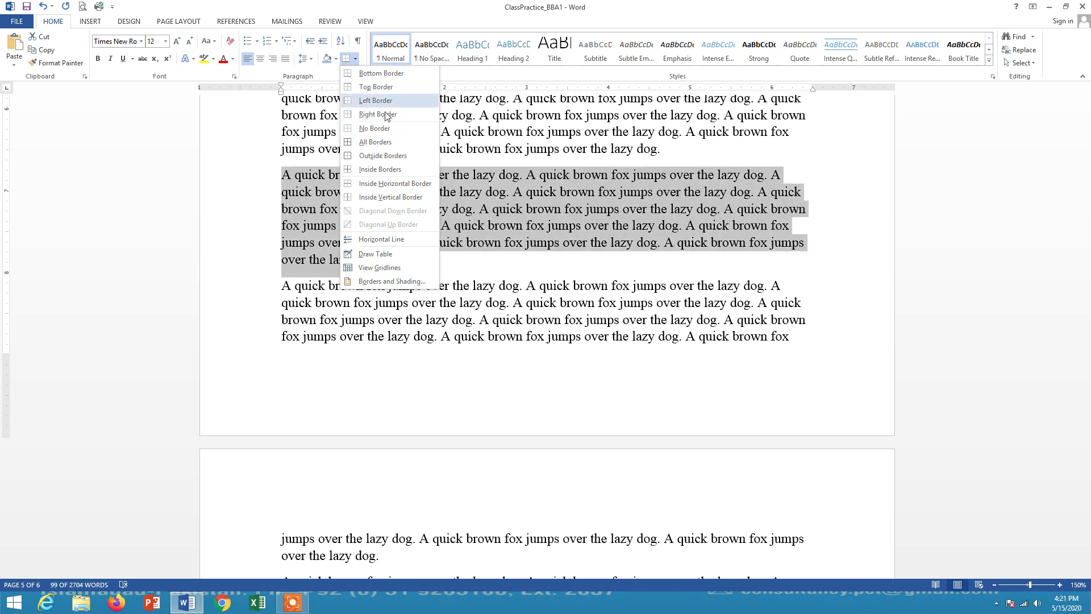
pyautogui.click(376, 141)
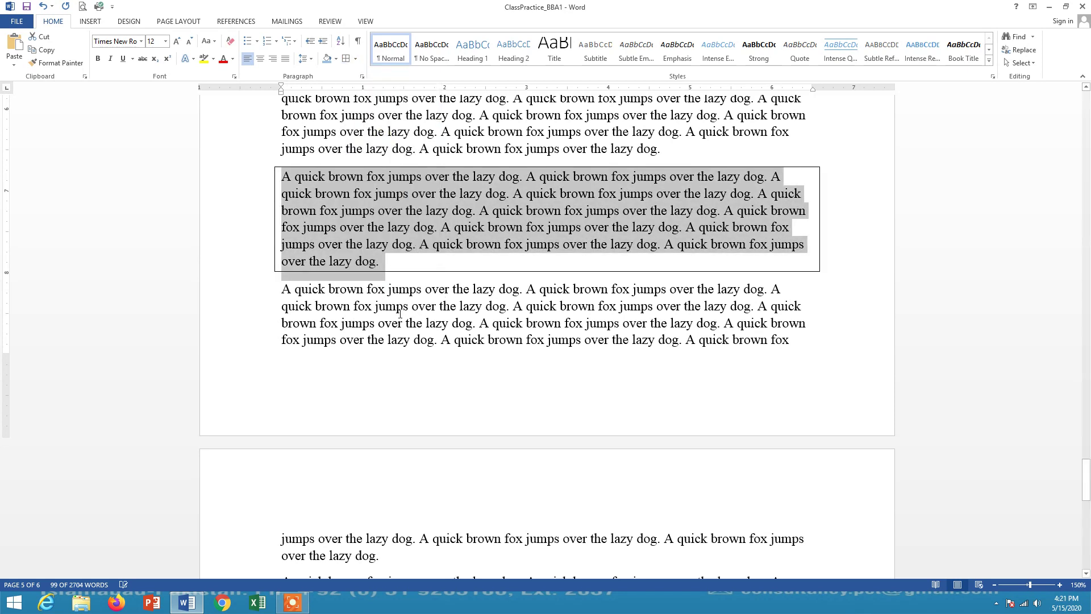
pyautogui.click(371, 341)
# Select the last fox paragraph on page 6 and show the document's formatting marks.
pyautogui.scroll(-5, 370, 341)
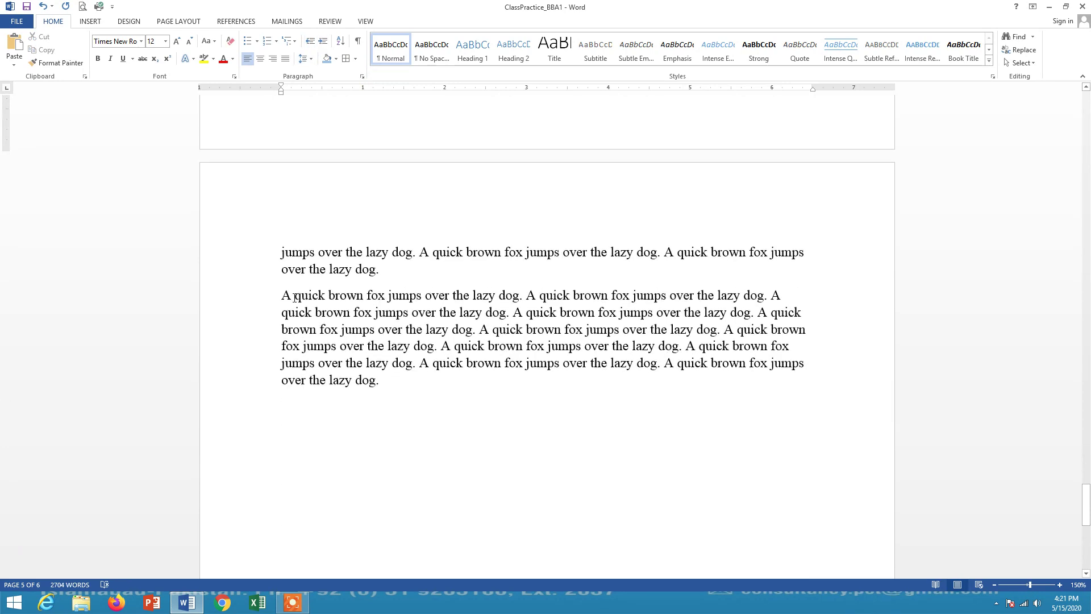
pyautogui.tripleClick(295, 297)
pyautogui.scroll(7, 390, 335)
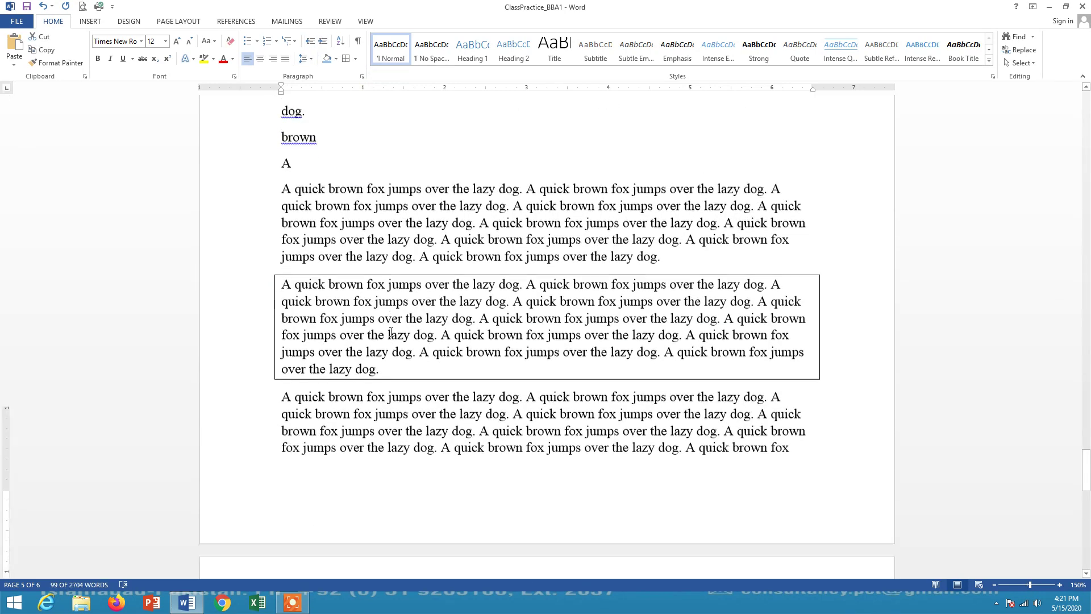
pyautogui.scroll(-3, 391, 333)
pyautogui.click(295, 473)
pyautogui.scroll(-4, 283, 257)
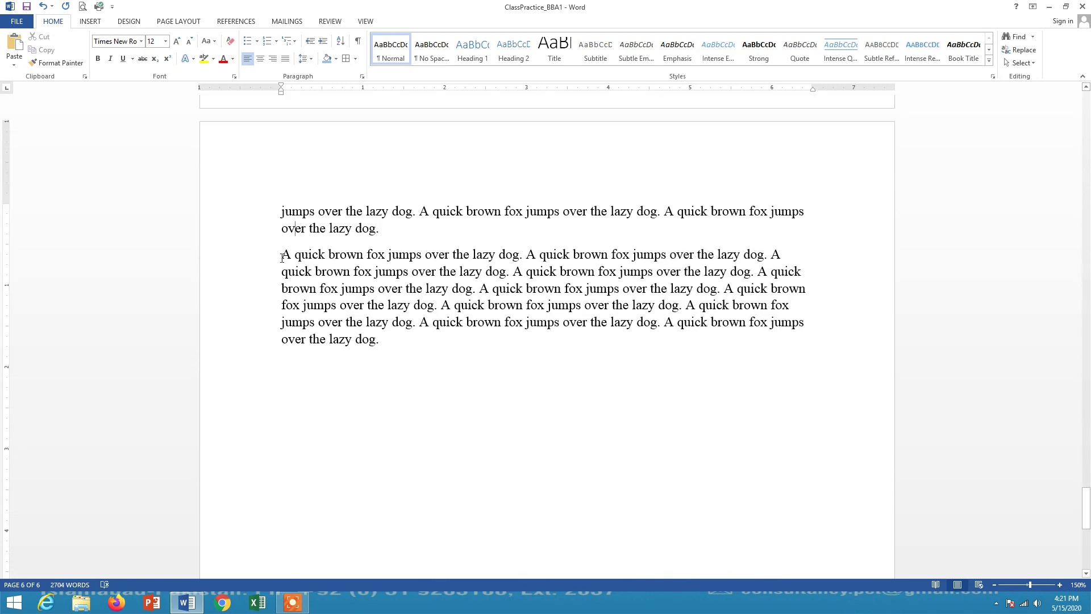
pyautogui.moveTo(283, 258); pyautogui.dragTo(411, 341)
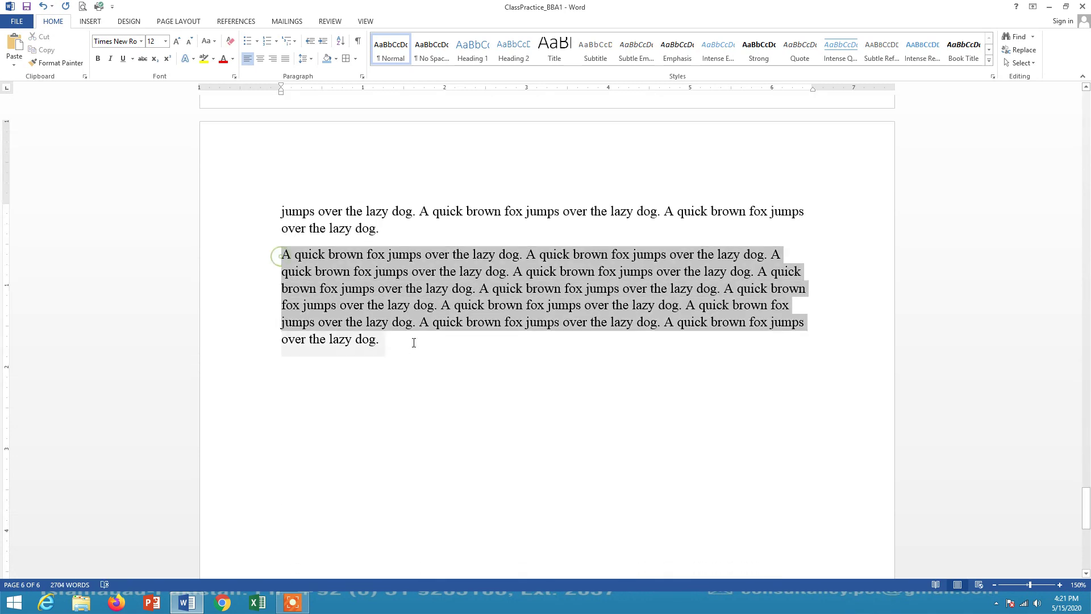
pyautogui.click(358, 42)
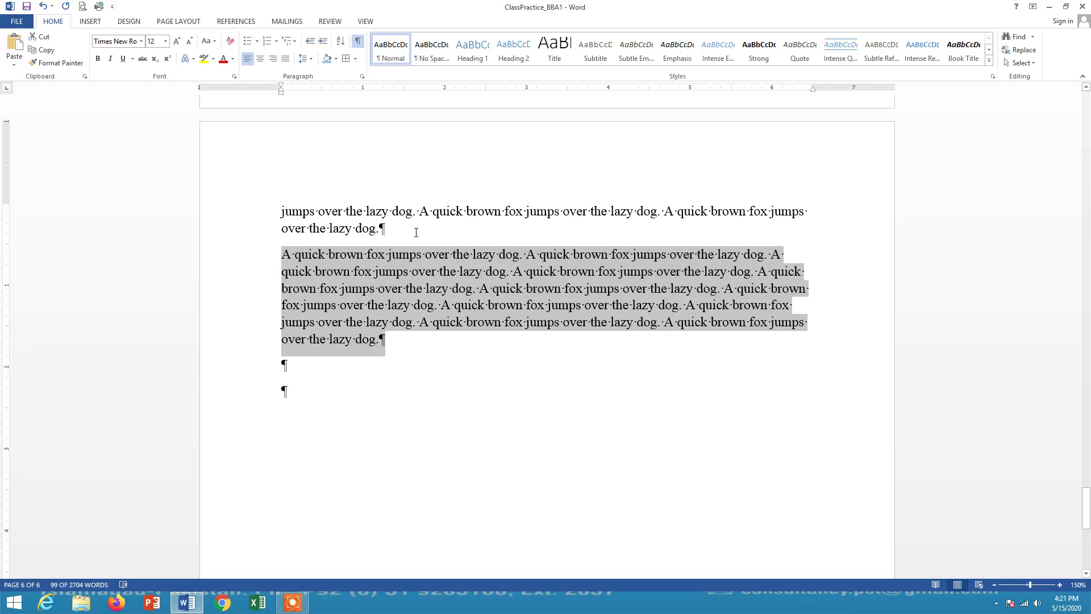
# Remove the extra space before "lazy" in the fifth line of the last paragraph and hide the formatting marks.
pyautogui.click(365, 322)
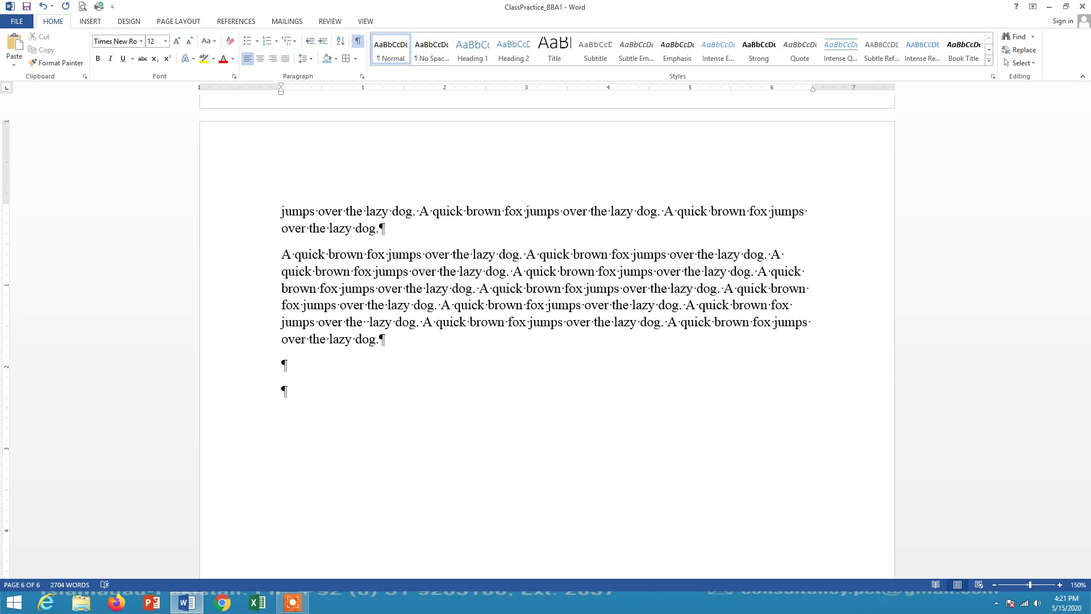
pyautogui.press('BackSpace')
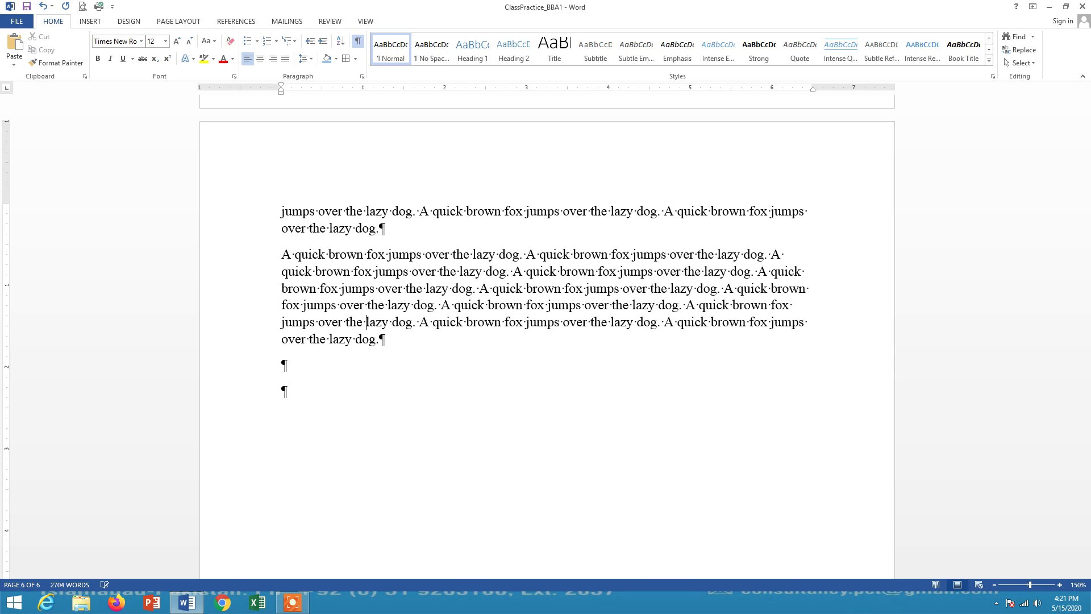
pyautogui.click(356, 42)
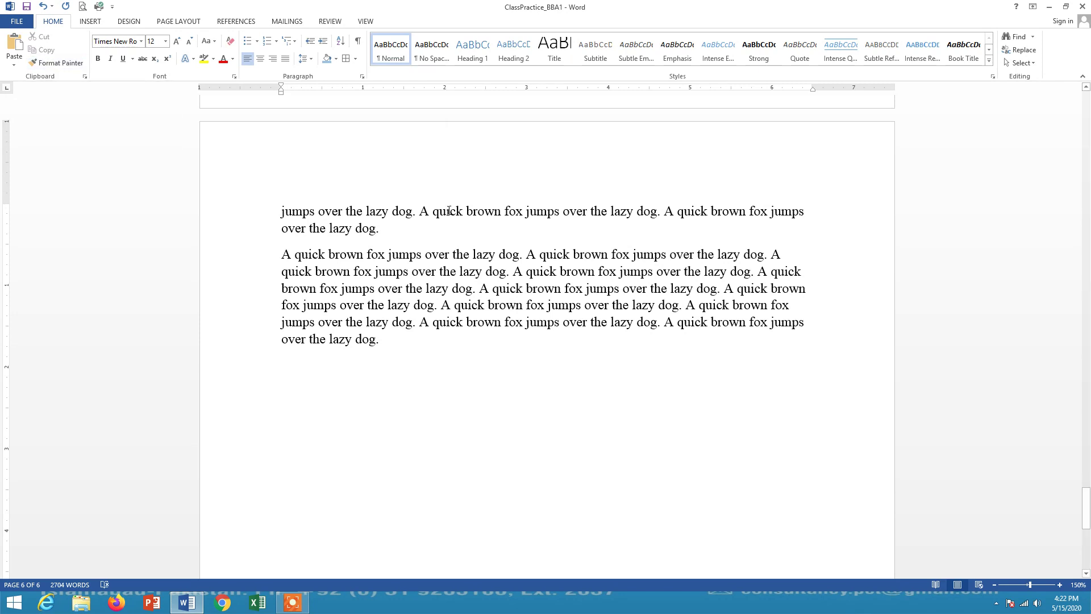
# Search the document for "fox" and review the highlighted matches from page 6 back to the lists on page 3.
pyautogui.click(1033, 40)
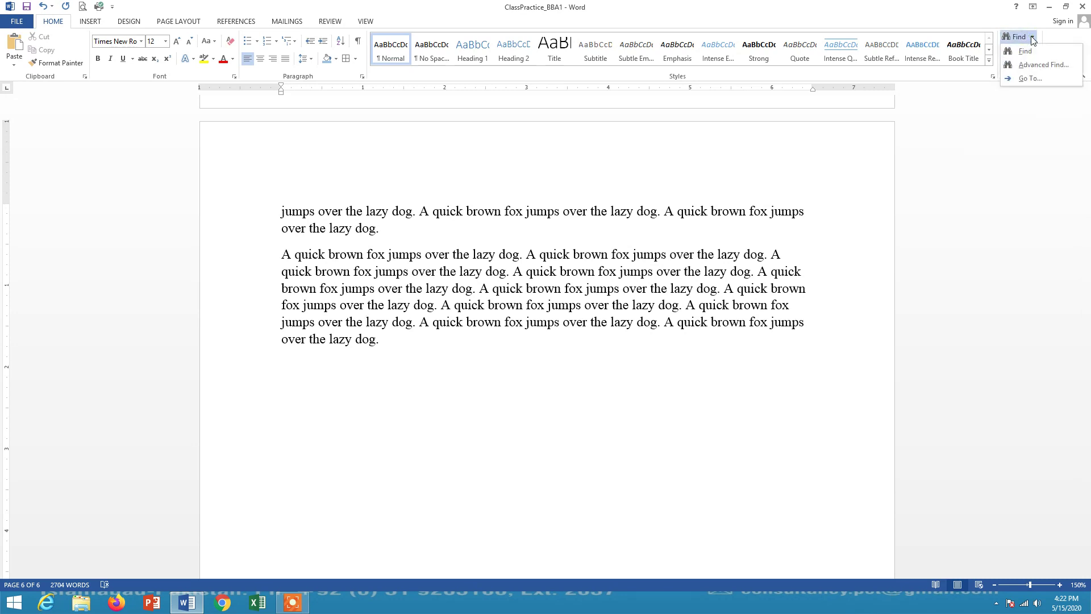
pyautogui.click(1032, 50)
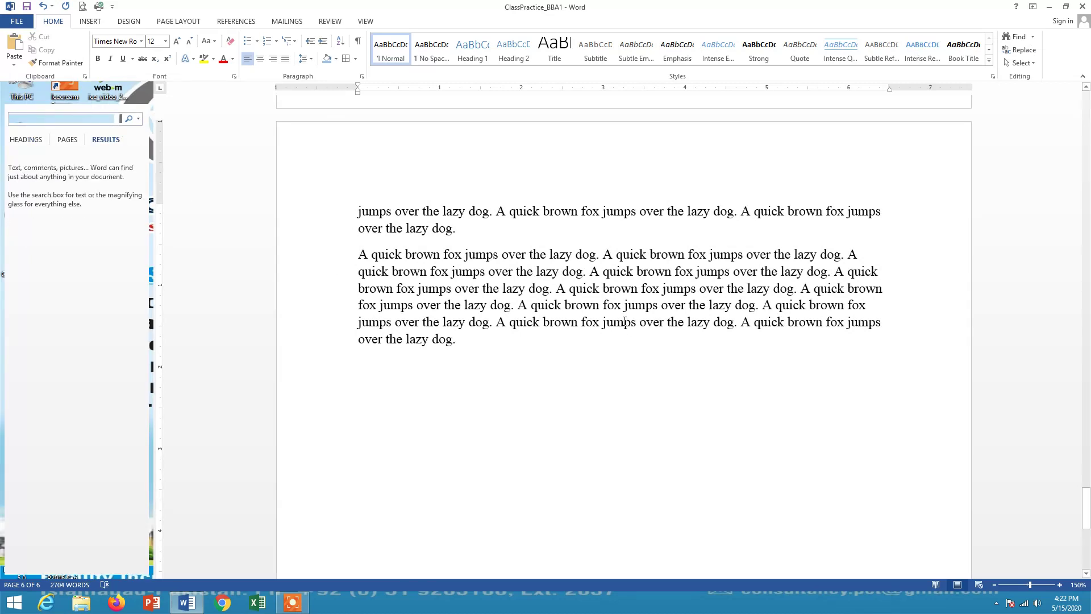
pyautogui.write('fox')
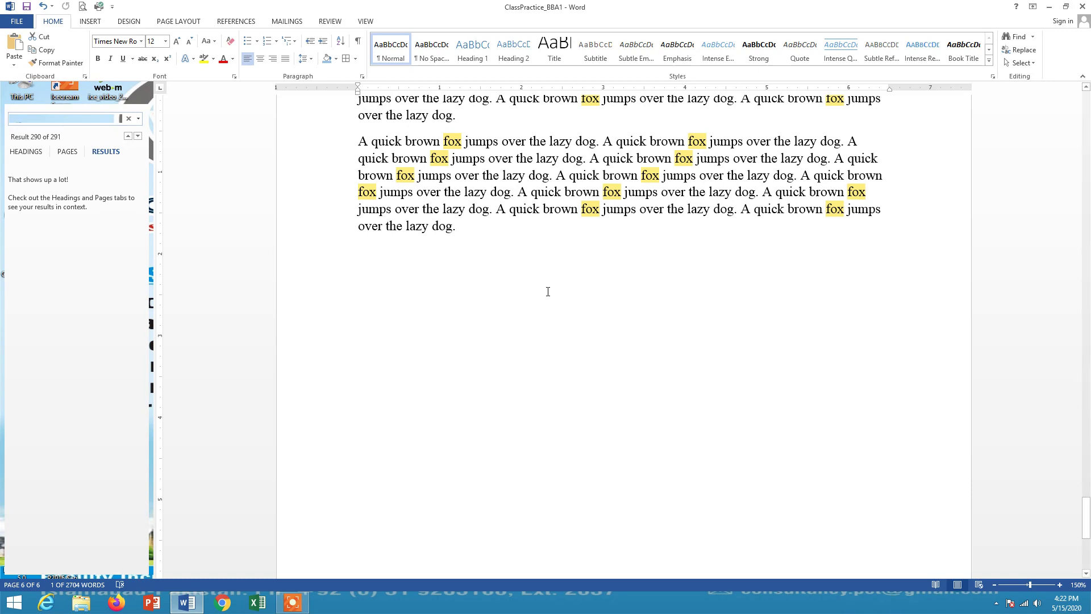
pyautogui.click(610, 130)
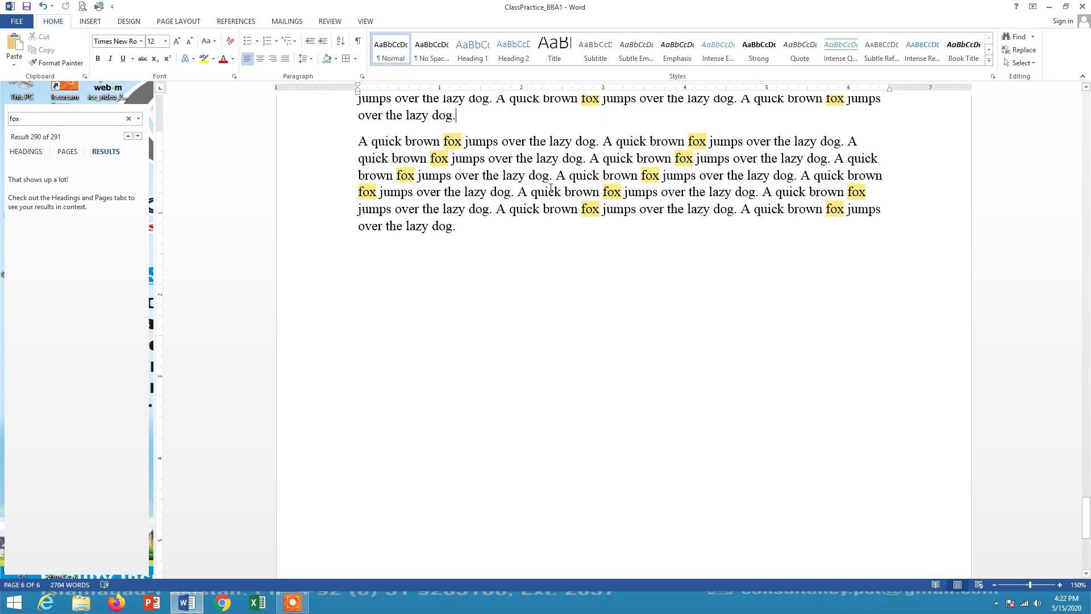
pyautogui.scroll(15, 611, 130)
pyautogui.tripleClick(550, 188)
pyautogui.scroll(15, 550, 188)
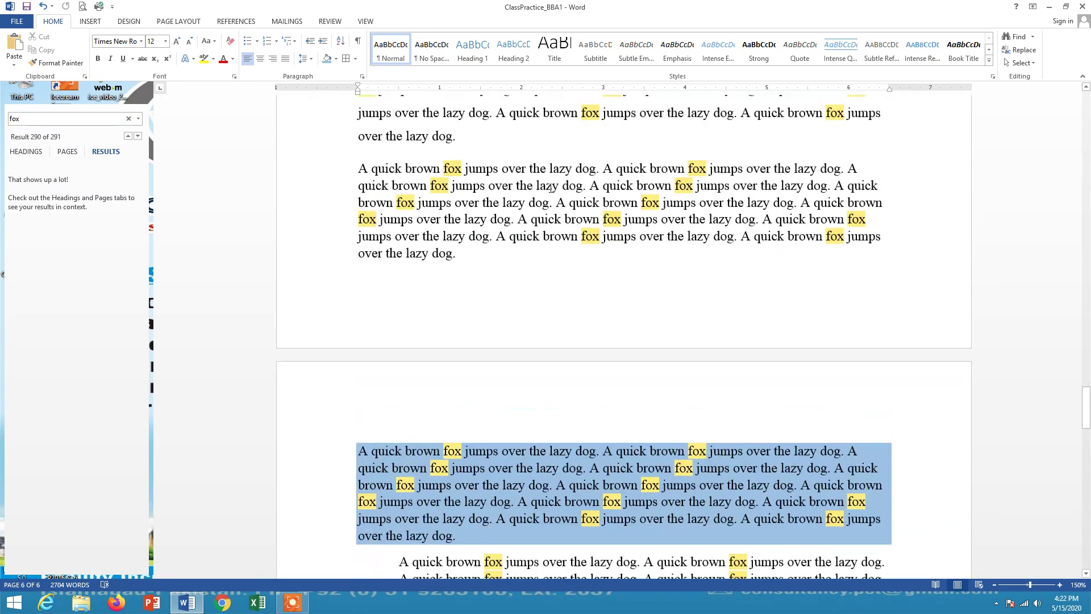
pyautogui.scroll(5, 550, 188)
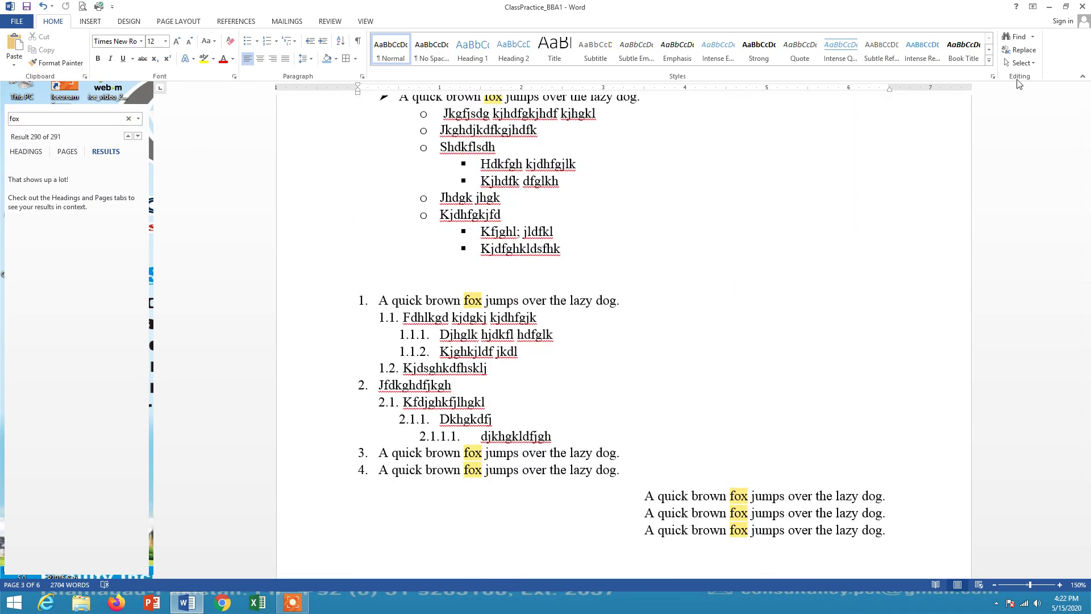
# Replace every occurrence of "fox" with "cat" throughout the document.
pyautogui.click(1019, 50)
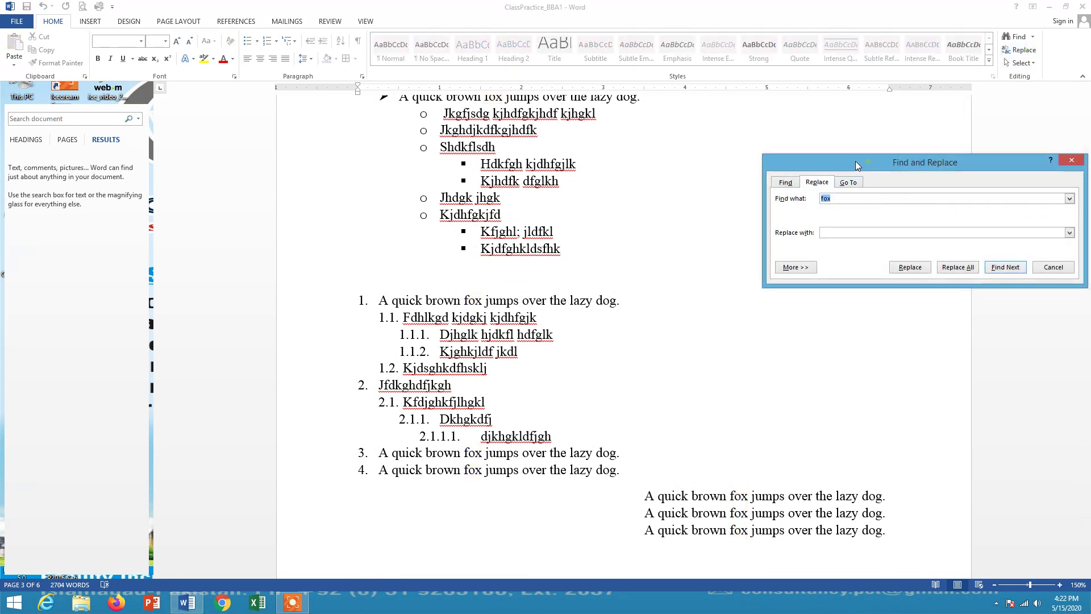
pyautogui.moveTo(857, 164); pyautogui.dragTo(726, 149)
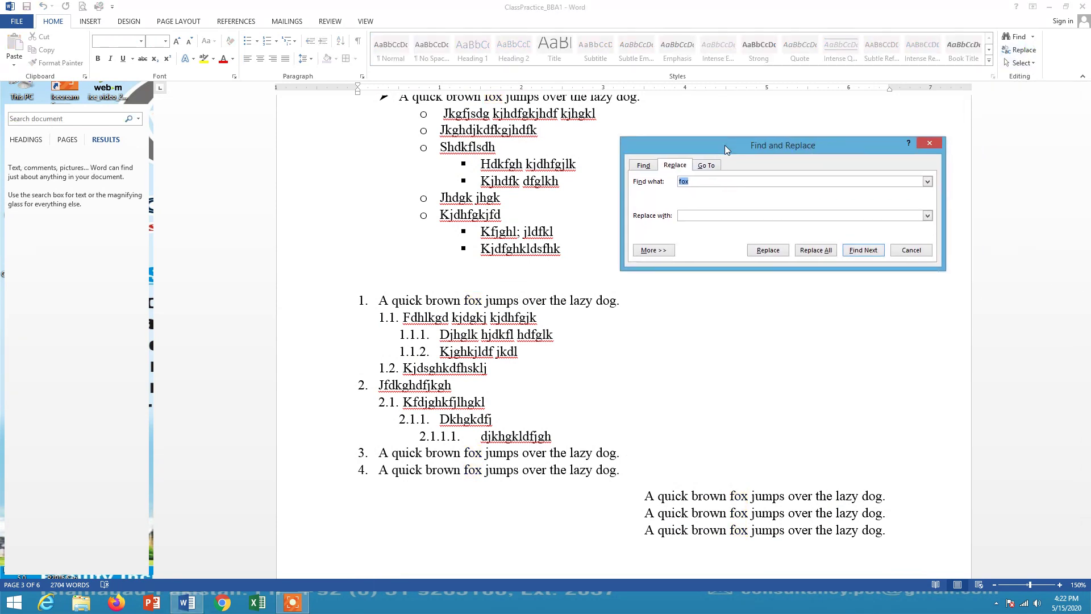
pyautogui.click(684, 217)
pyautogui.click(807, 252)
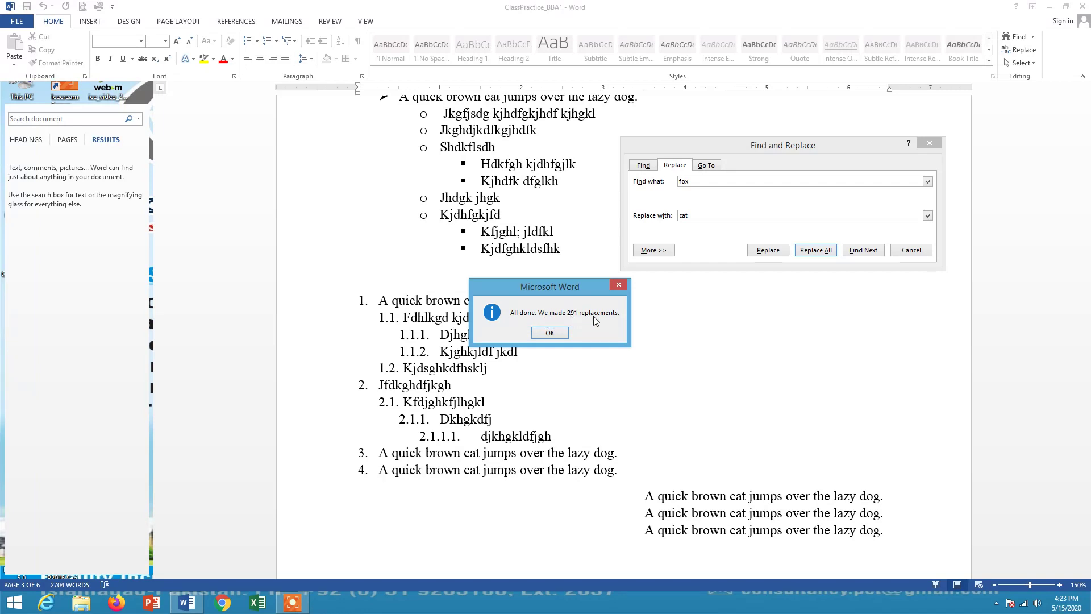
pyautogui.click(549, 333)
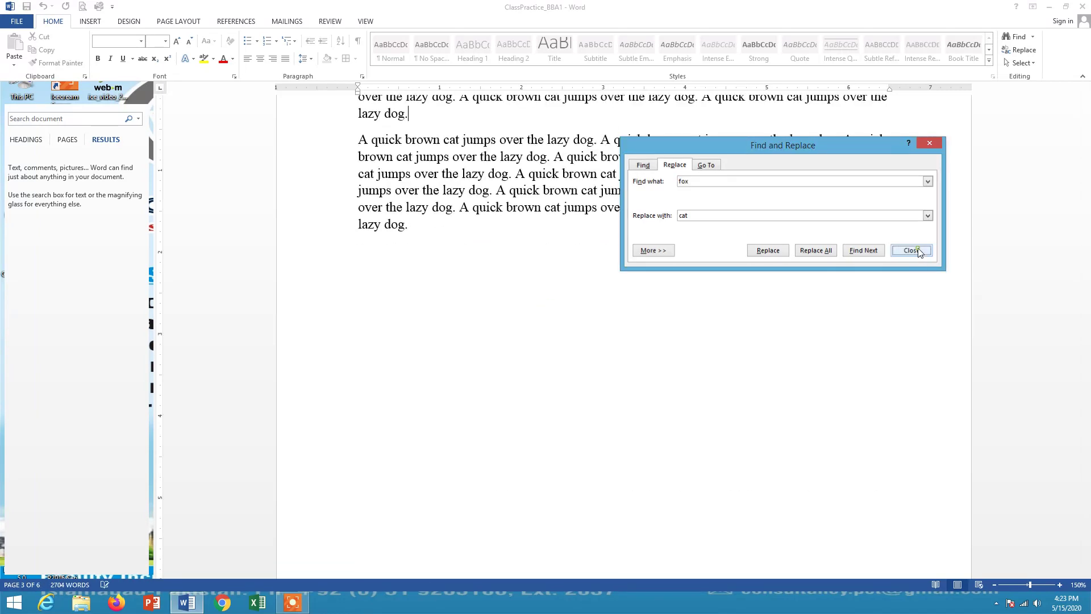
pyautogui.click(912, 251)
# Search the document for any remaining "fox" and clear the search.
pyautogui.click(68, 119)
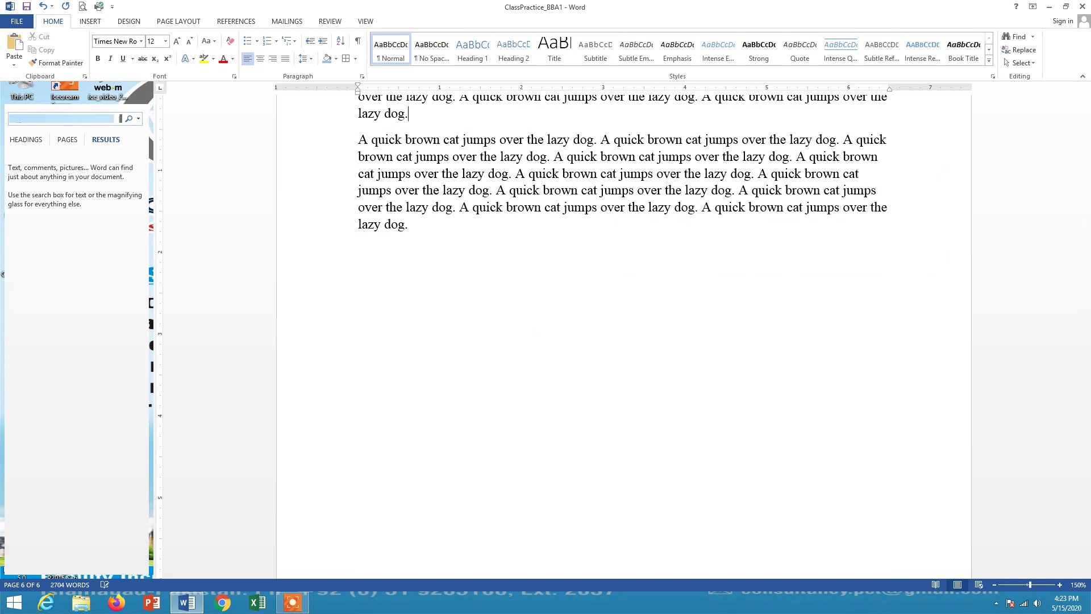
pyautogui.press('Return')
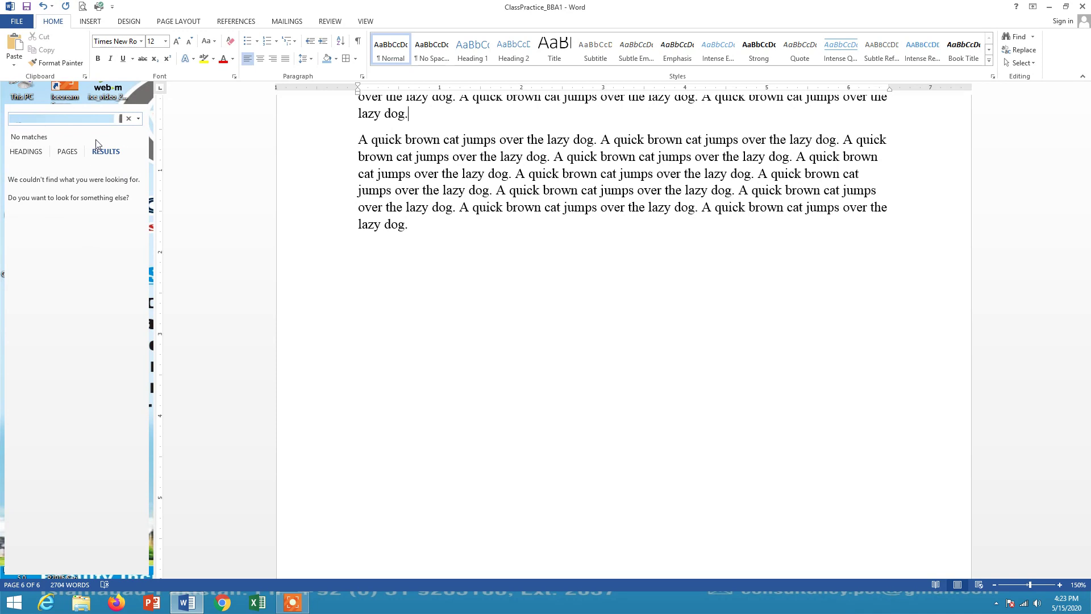
pyautogui.click(79, 118)
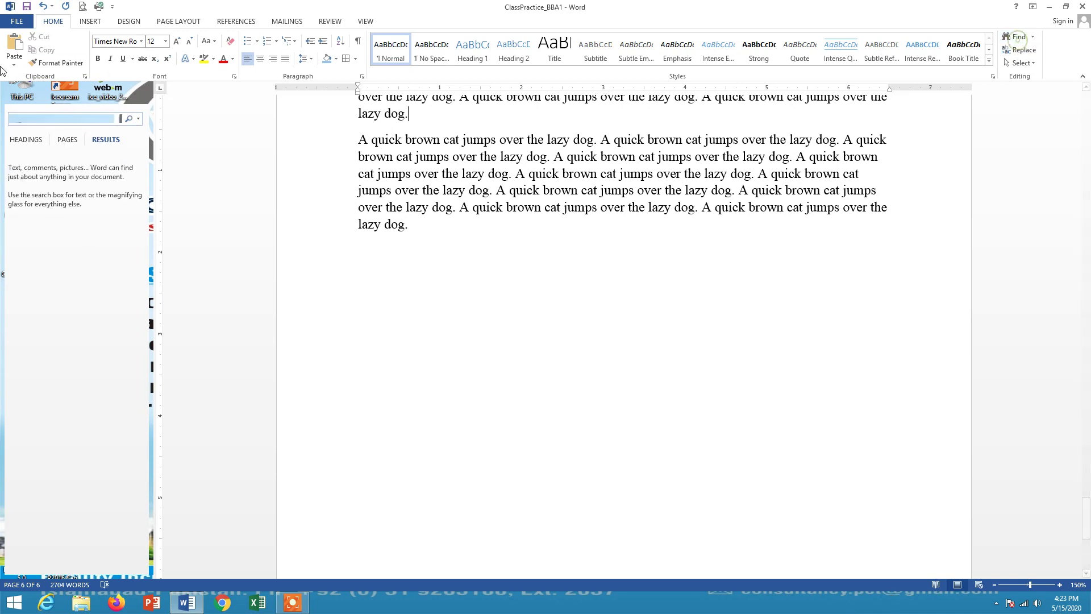
pyautogui.press('BackSpace')
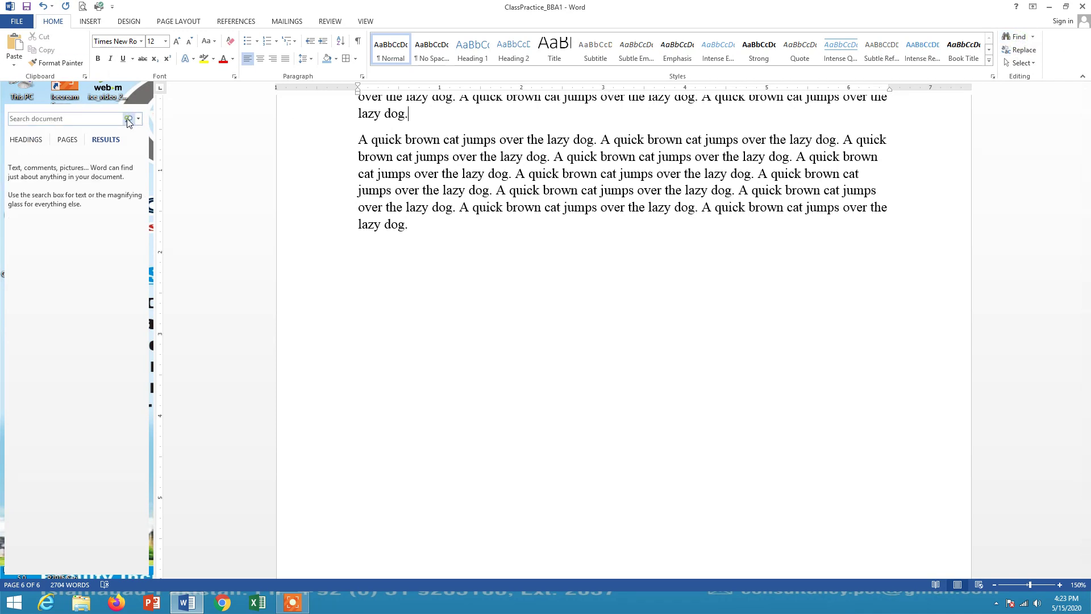
pyautogui.press('Escape')
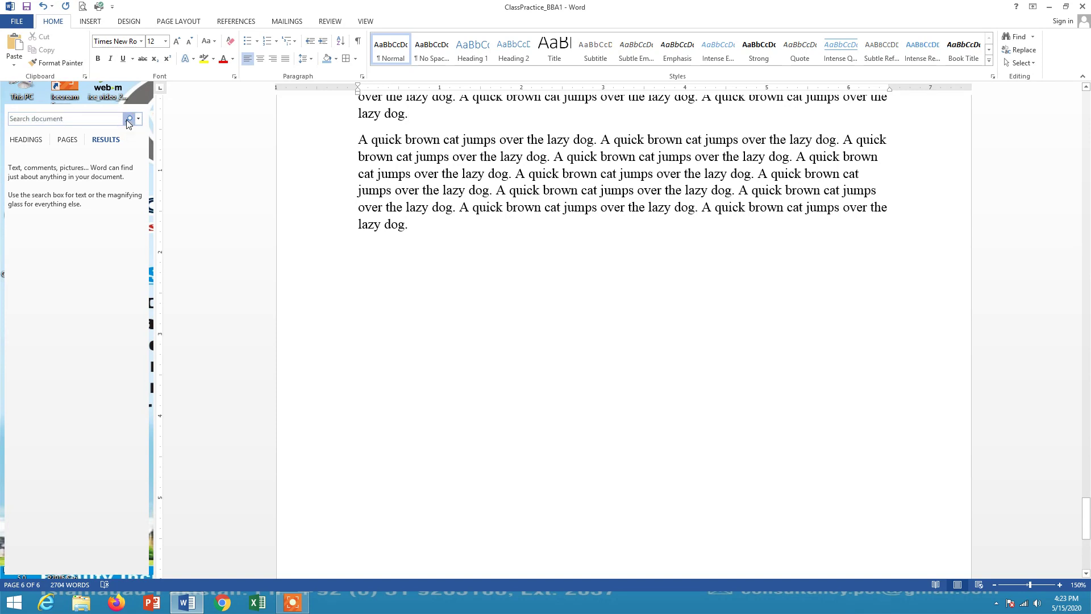
# Check the Find Options of the document search and close them without changing any option.
pyautogui.click(128, 120)
pyautogui.click(97, 224)
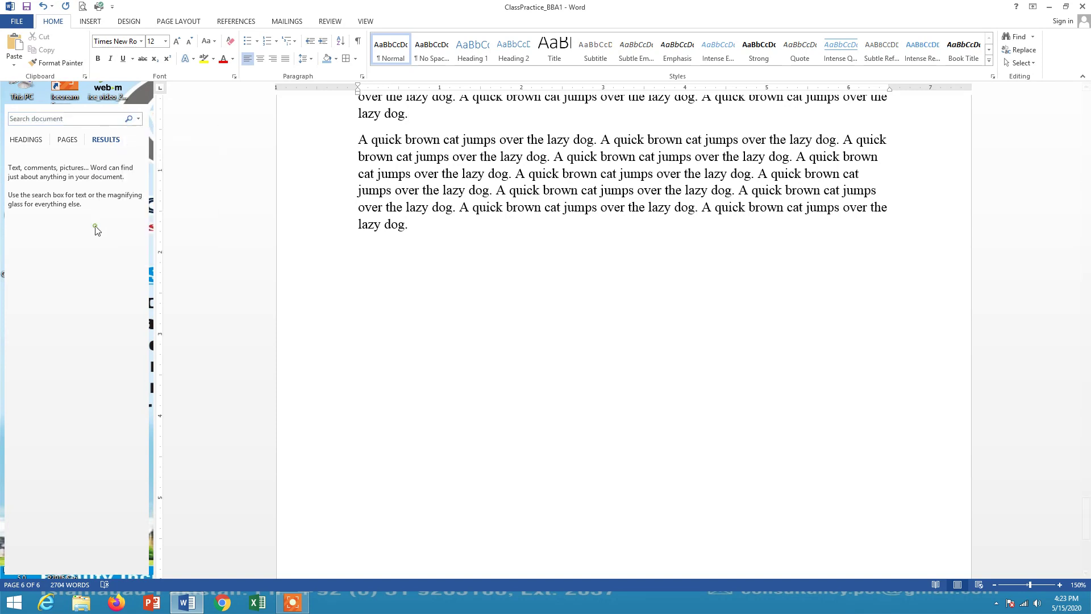
pyautogui.click(35, 118)
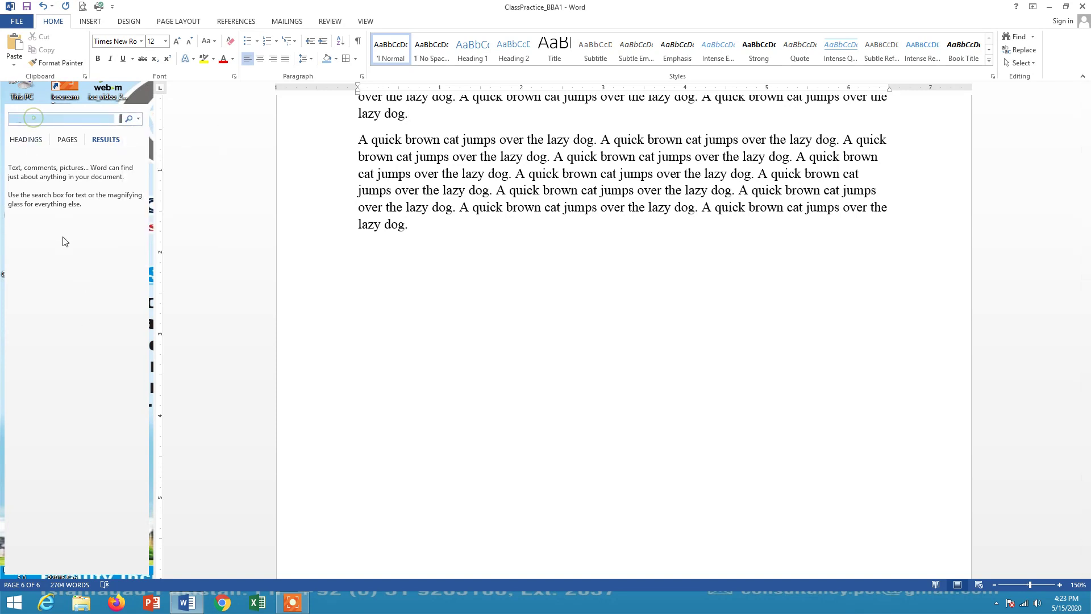
pyautogui.click(129, 119)
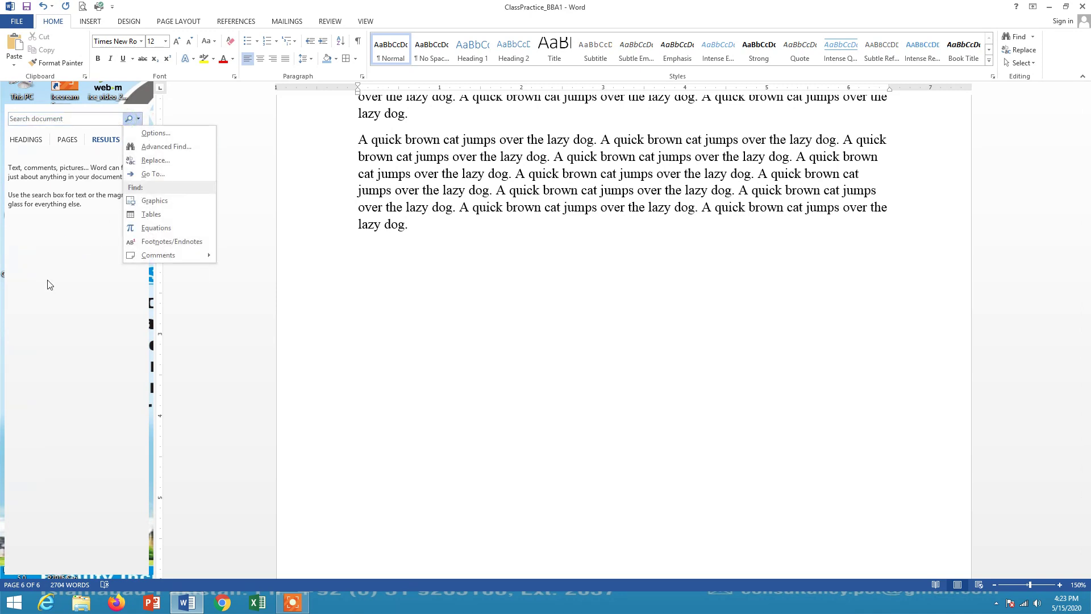
pyautogui.press('o')
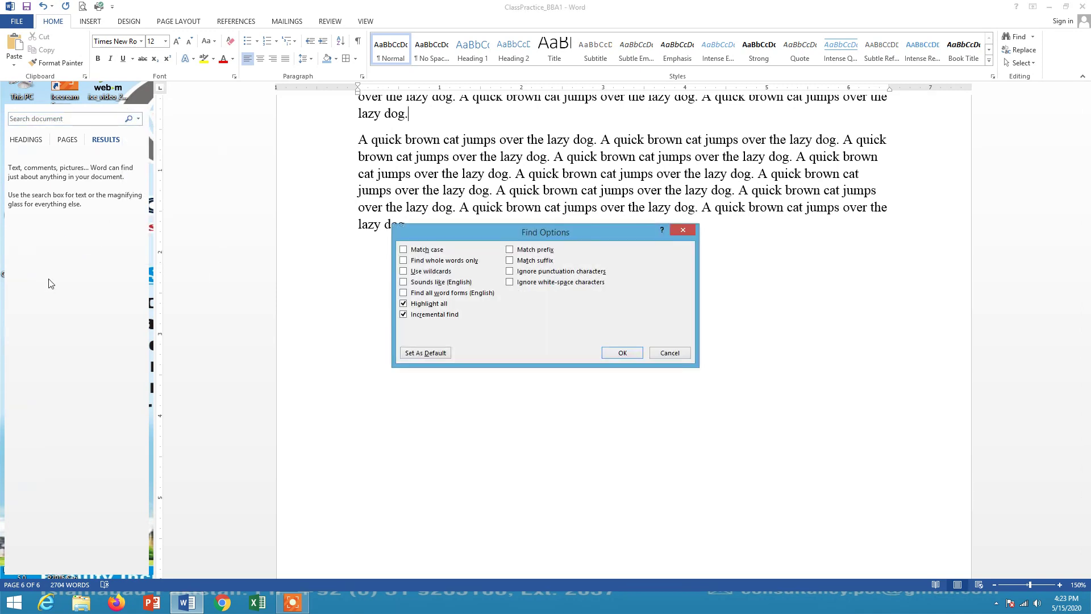
pyautogui.click(659, 352)
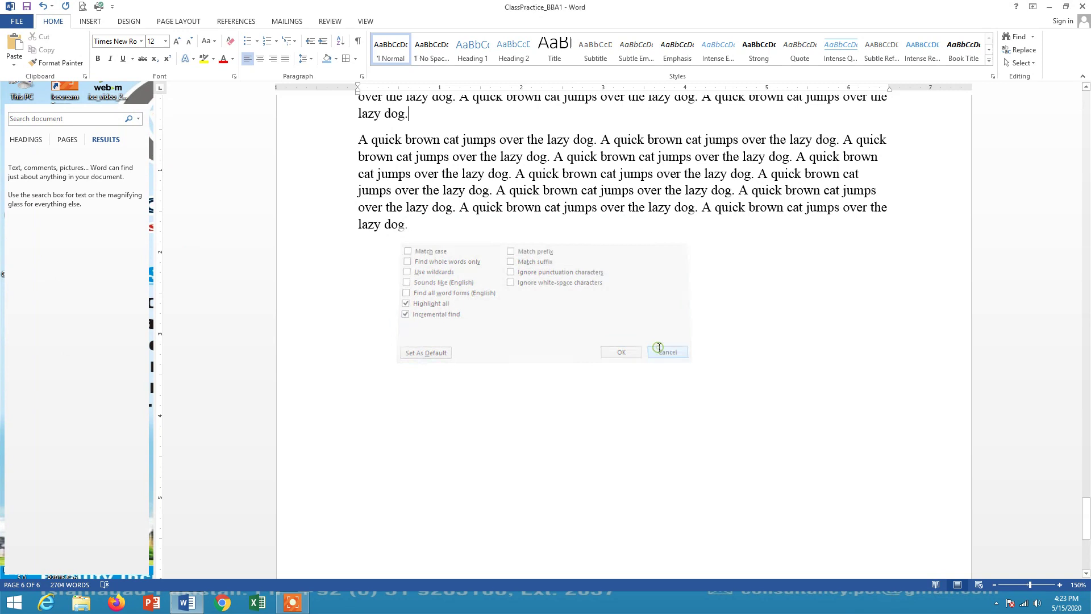
# Repeat the document search for "fox" and clear the search term.
pyautogui.click(79, 120)
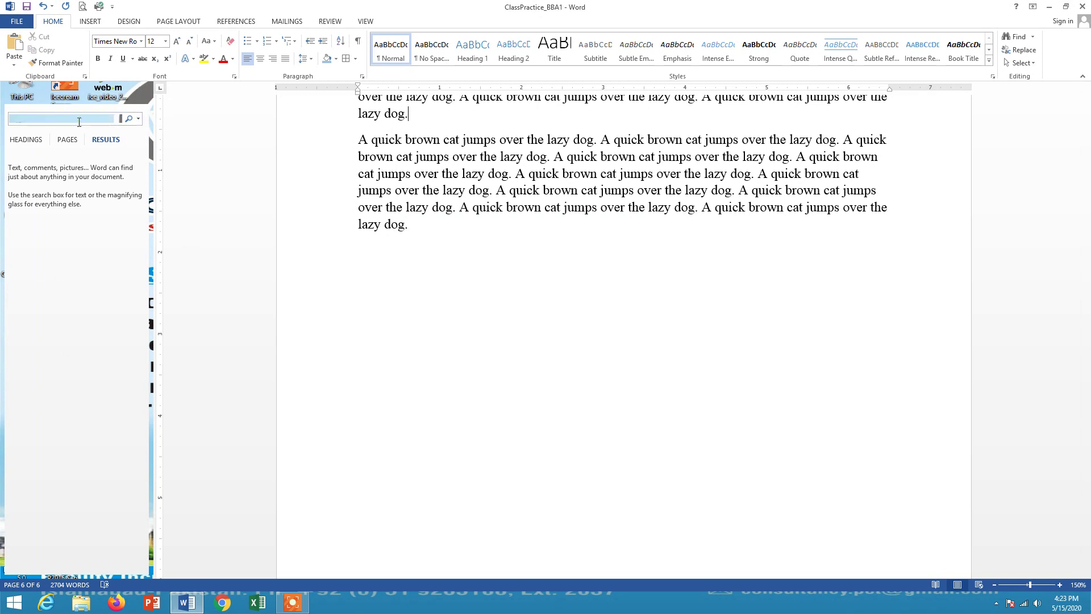
pyautogui.press('Return')
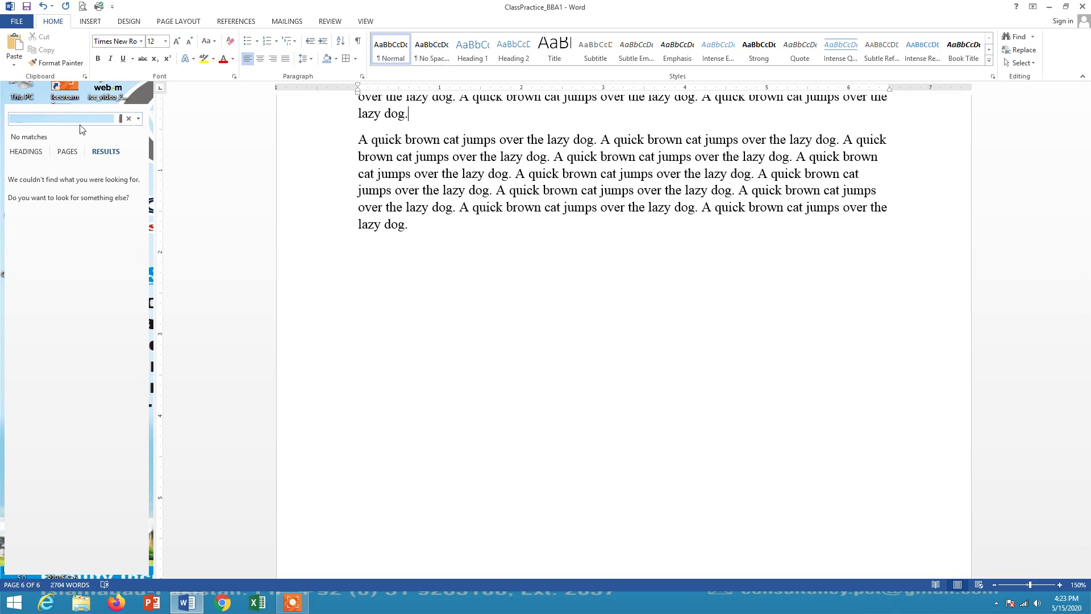
pyautogui.click(129, 118)
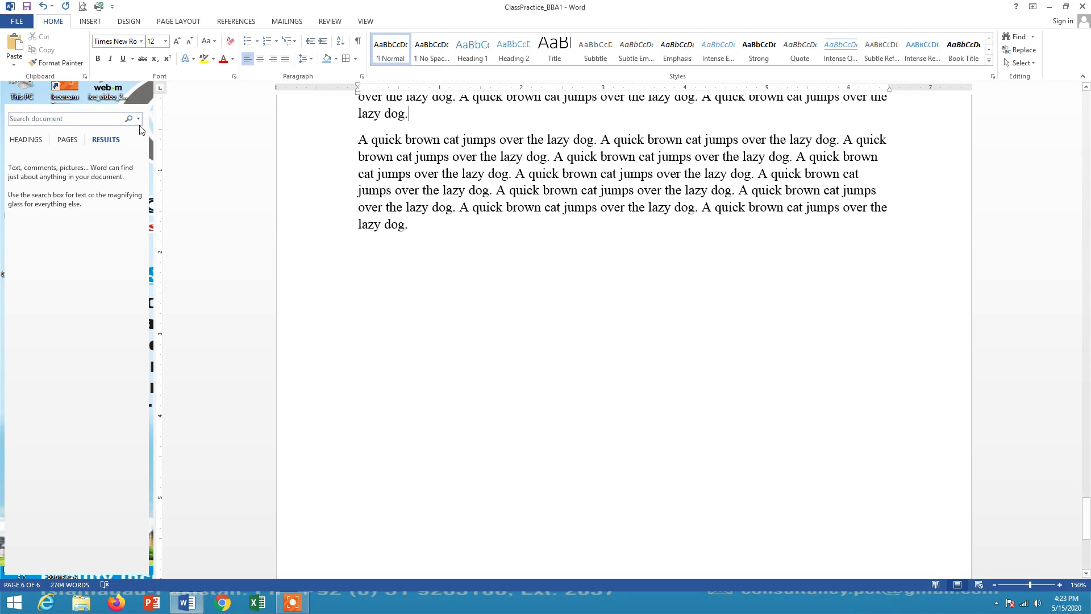
# View the Find Options again, cancel them, and return to the document search for "fox".
pyautogui.click(138, 119)
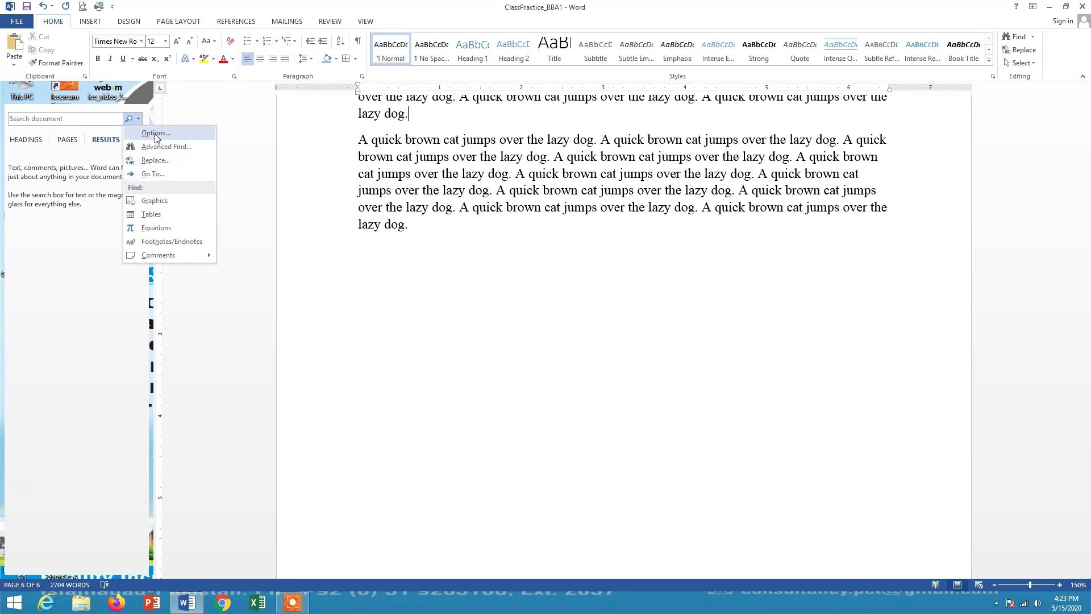
pyautogui.click(155, 134)
pyautogui.click(683, 349)
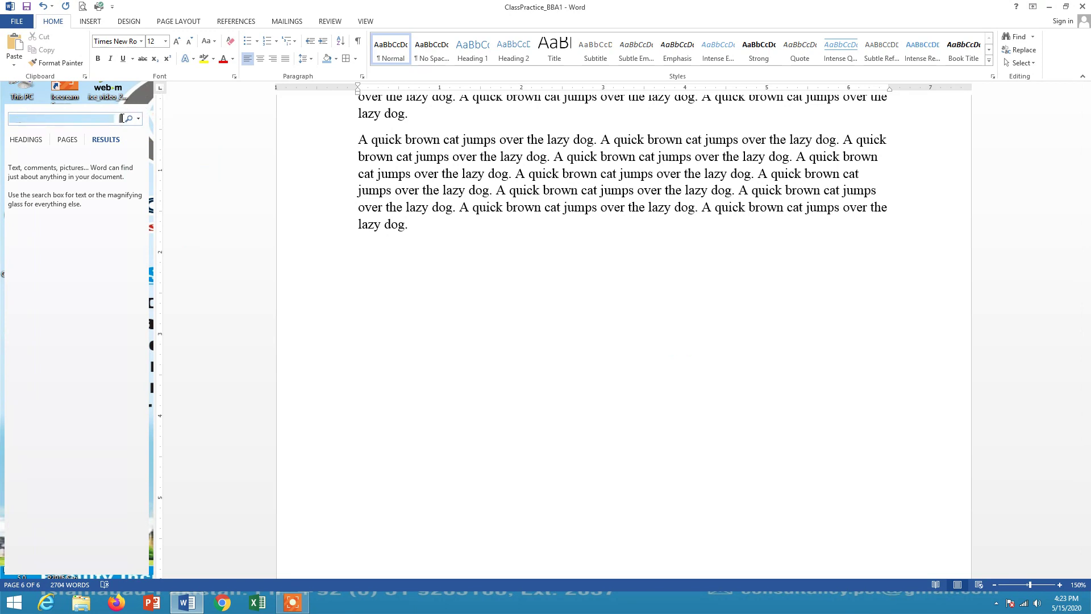
pyautogui.click(1032, 39)
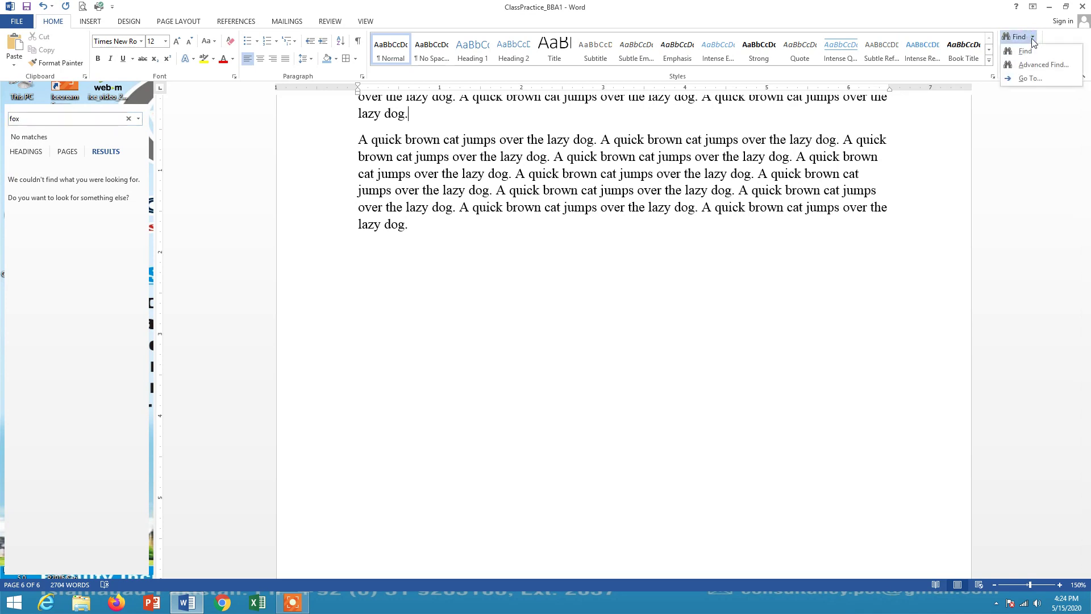
pyautogui.click(1025, 51)
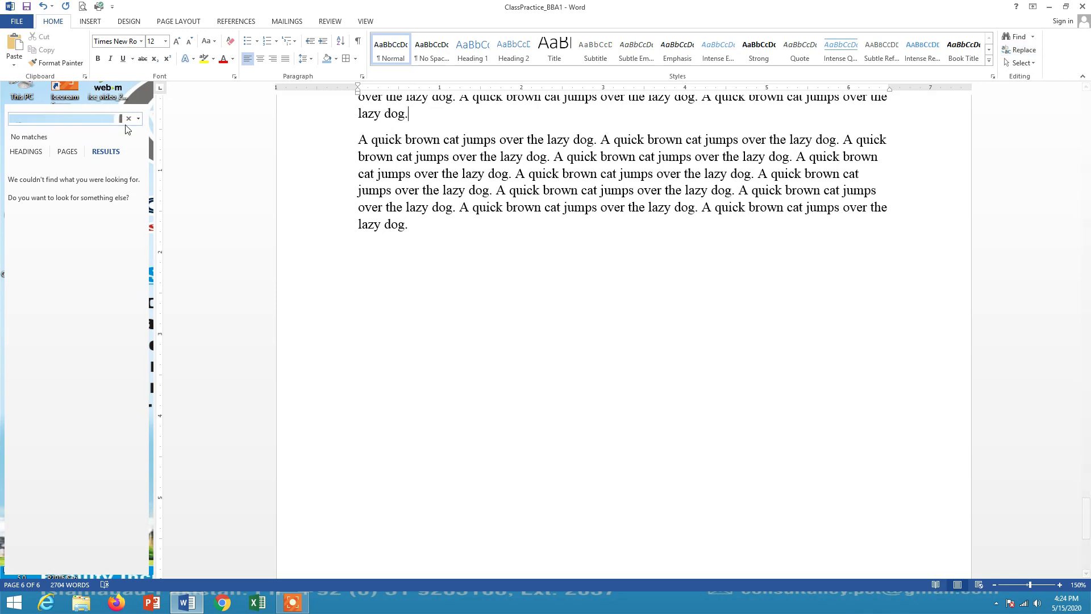
pyautogui.click(128, 118)
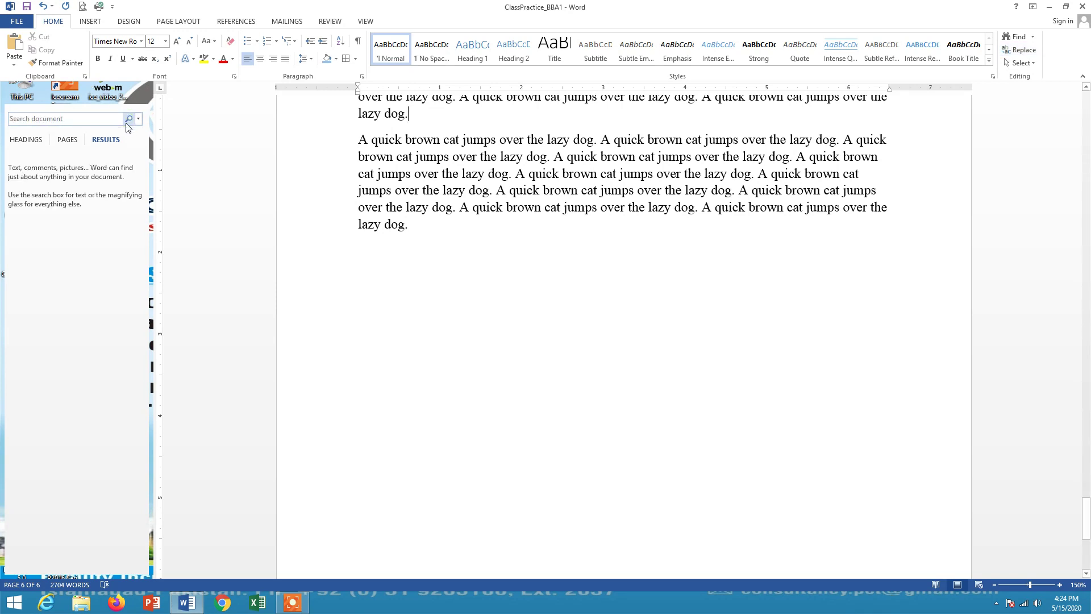
pyautogui.write('fox')
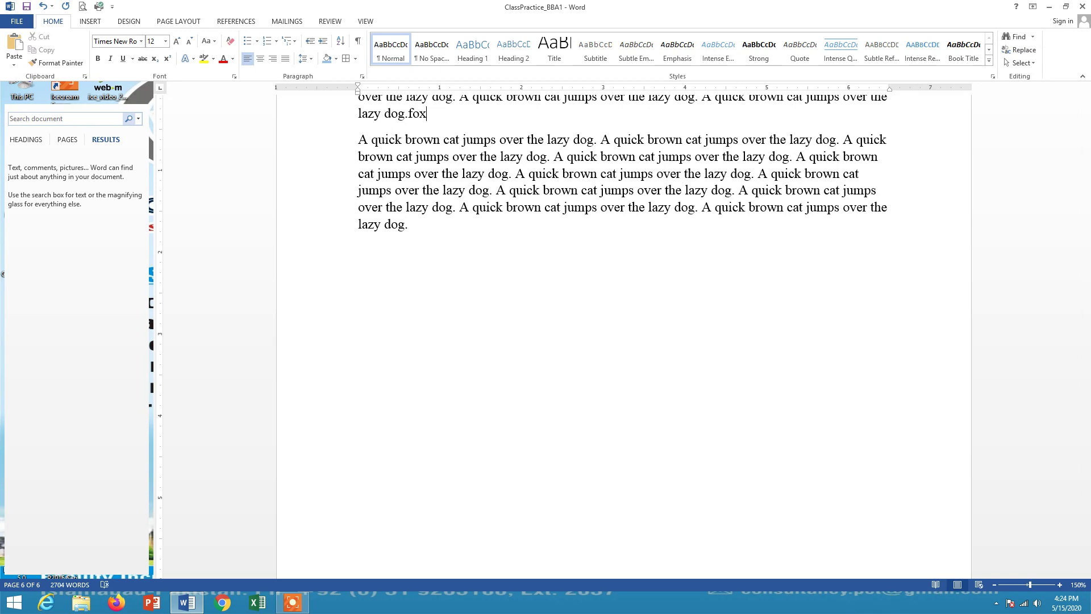
pyautogui.press('BackSpace')
pyautogui.press('BackSpace')
# Reopen the document search for "fox" and check its Headings, Pages and Results views.
pyautogui.click(1017, 37)
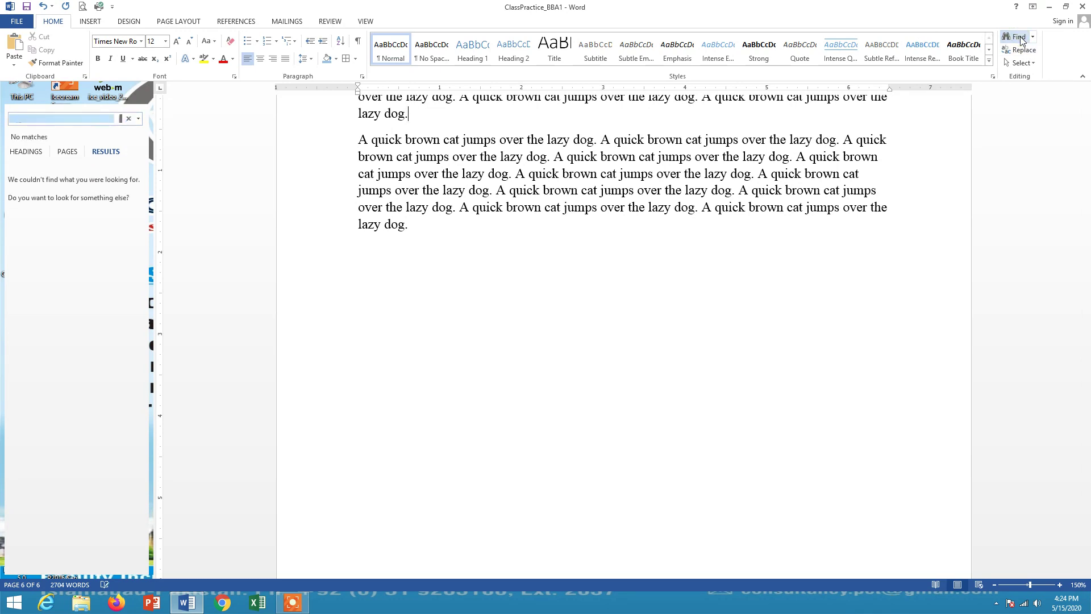
pyautogui.click(22, 153)
pyautogui.click(64, 152)
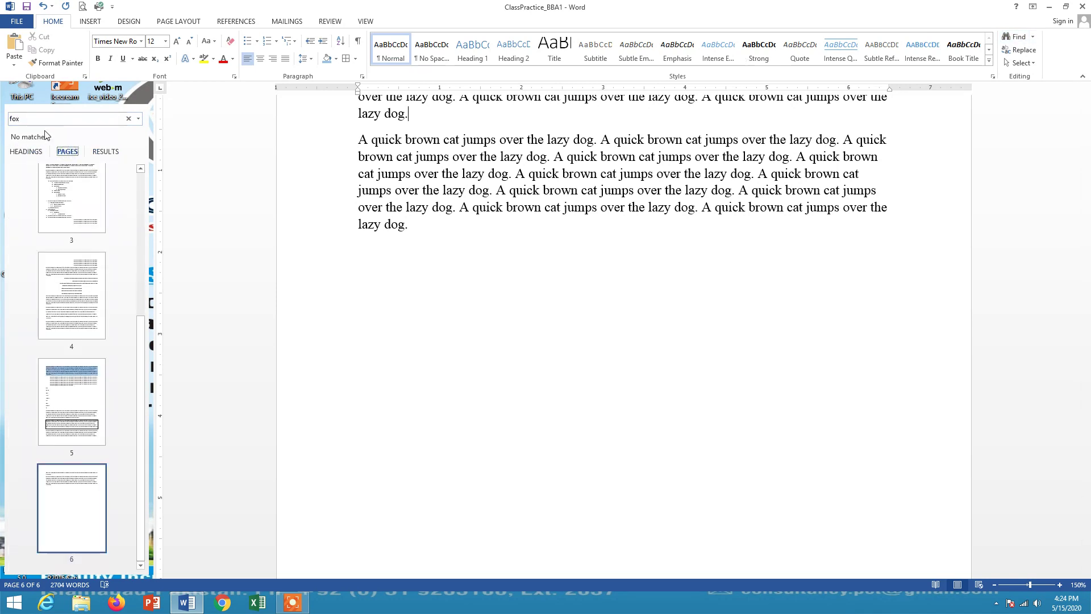
pyautogui.click(29, 121)
pyautogui.click(28, 152)
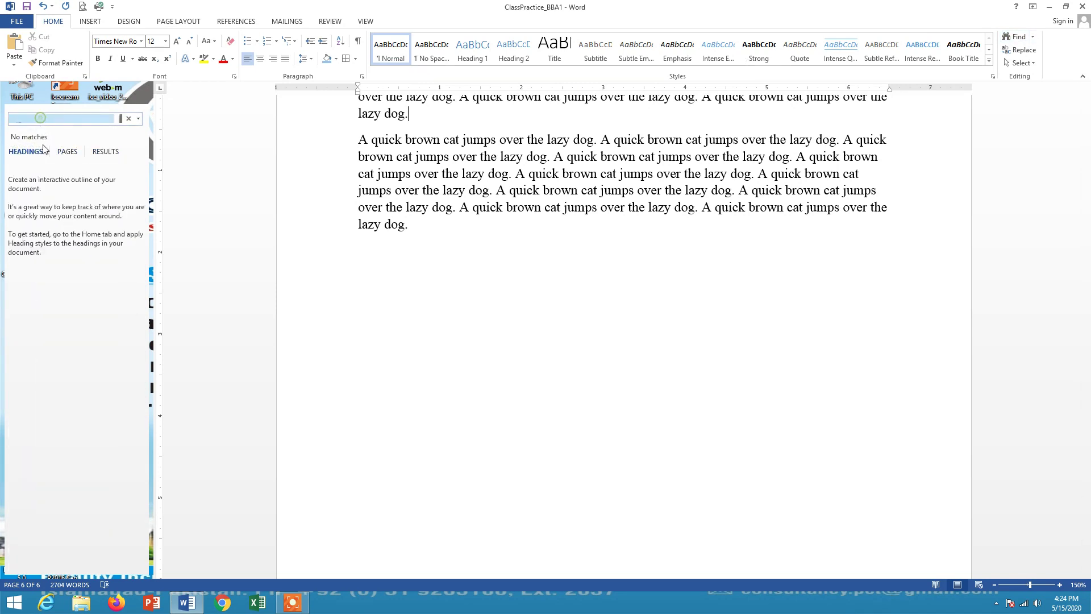
pyautogui.click(63, 153)
pyautogui.click(106, 153)
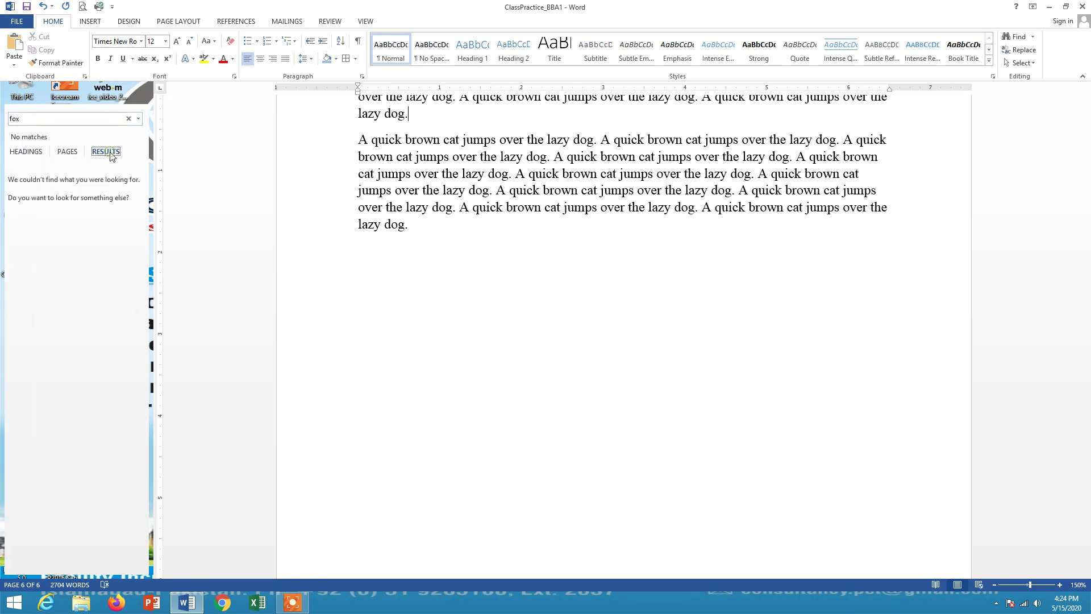
pyautogui.click(64, 123)
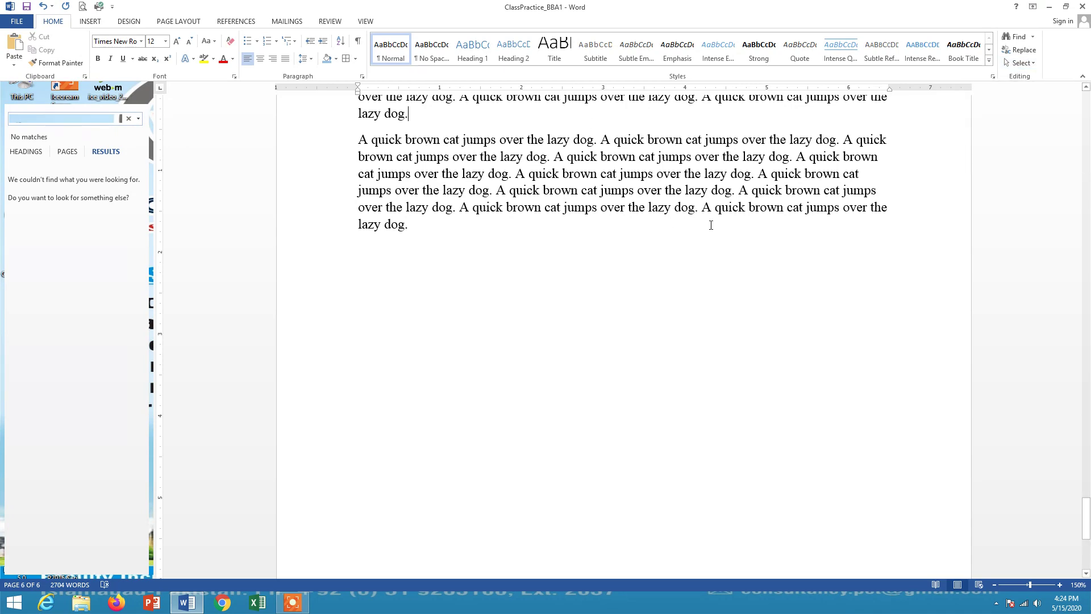
# Look back through the document from the last page to page 2 and clear the "fox" search.
pyautogui.scroll(5, 711, 225)
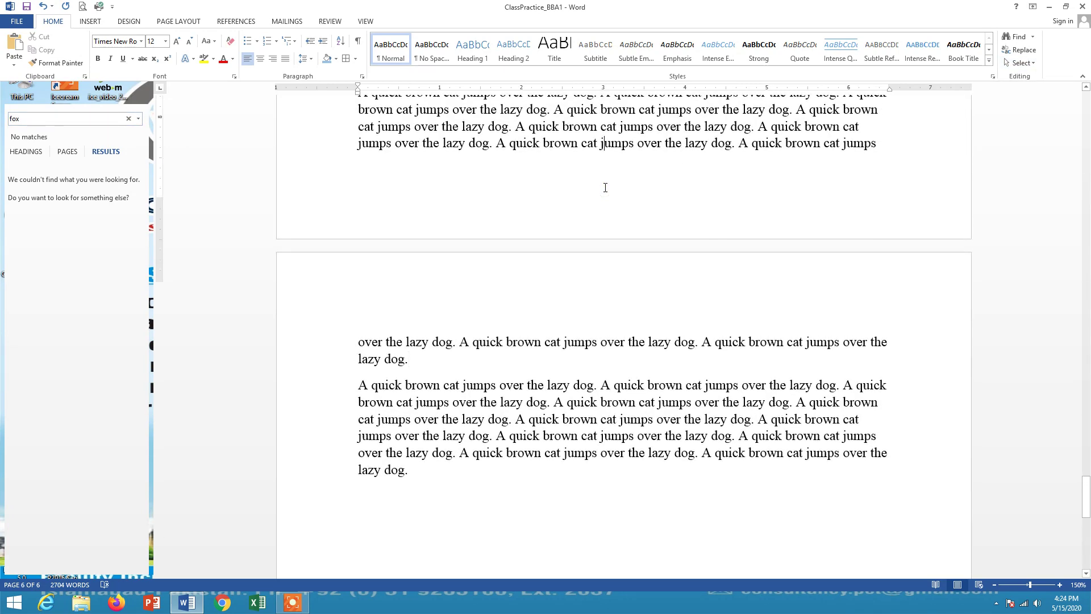
pyautogui.scroll(15, 605, 188)
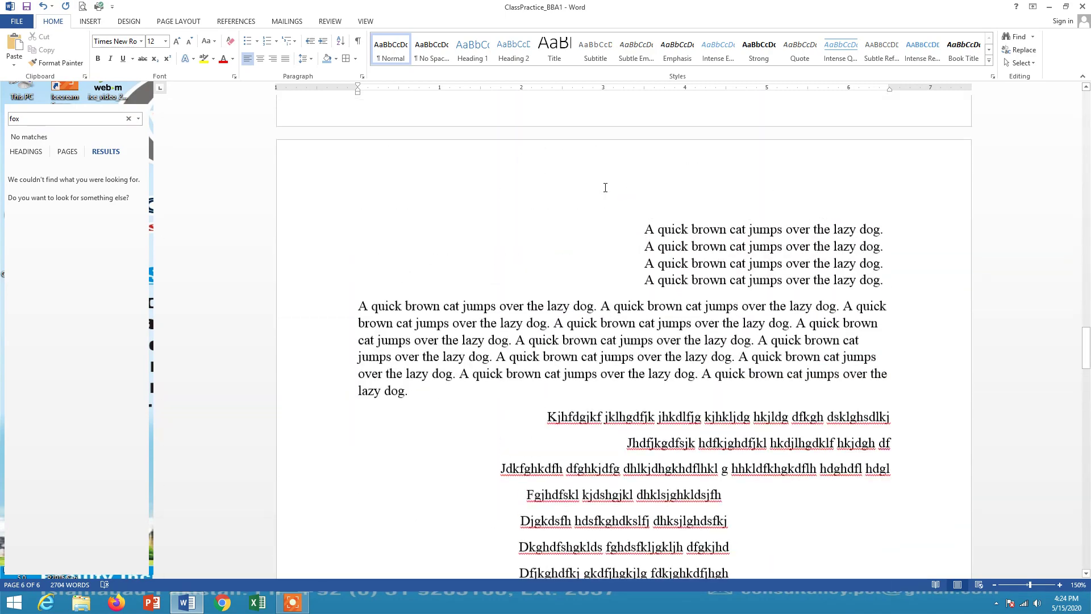
pyautogui.scroll(20, 605, 188)
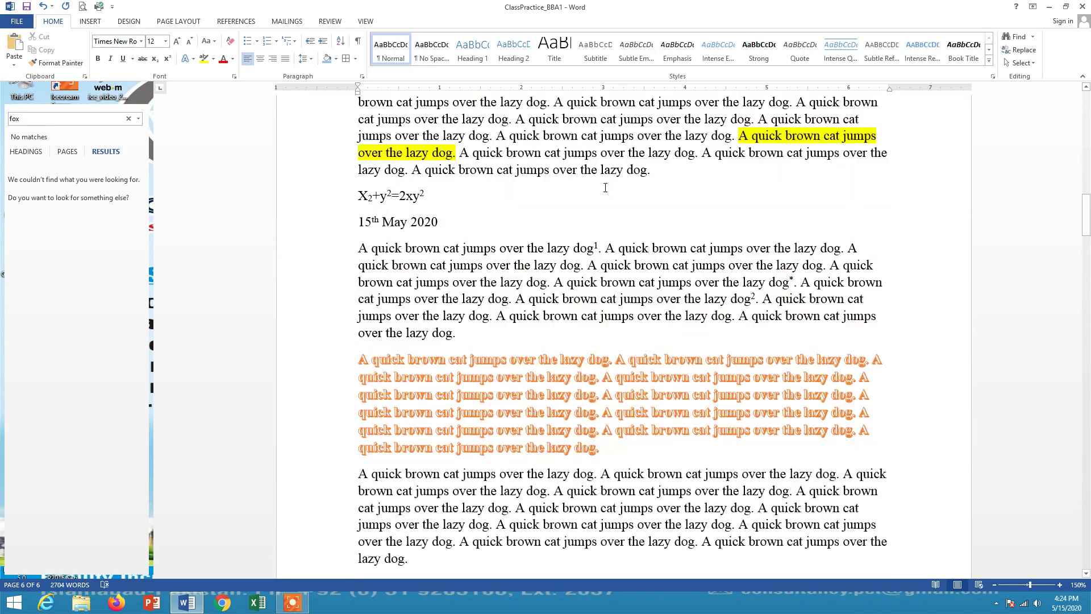
pyautogui.scroll(3, 605, 188)
pyautogui.scroll(-1, 168, 115)
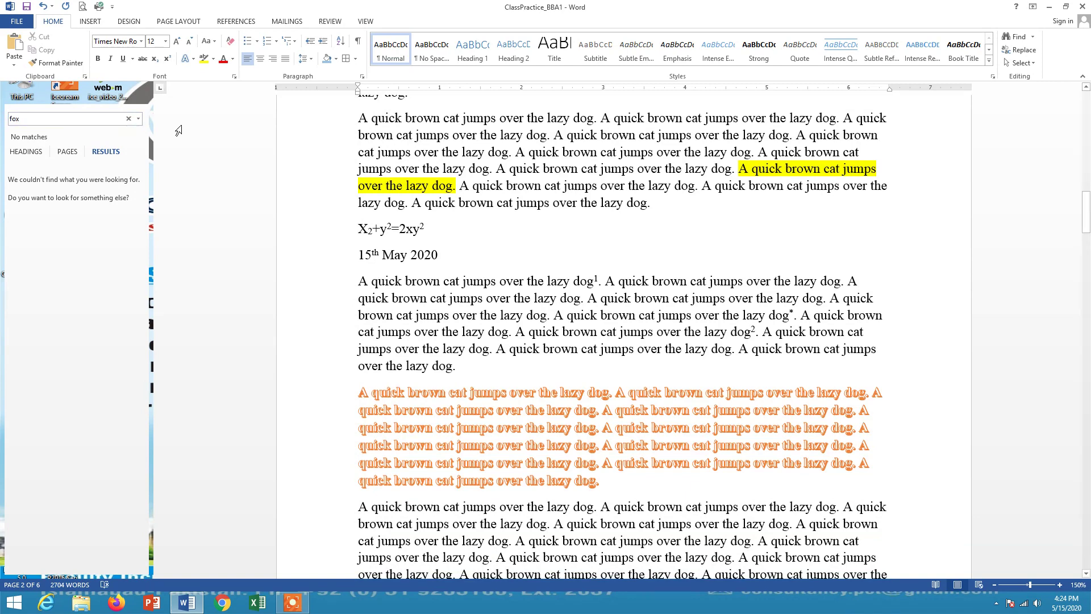
pyautogui.click(128, 119)
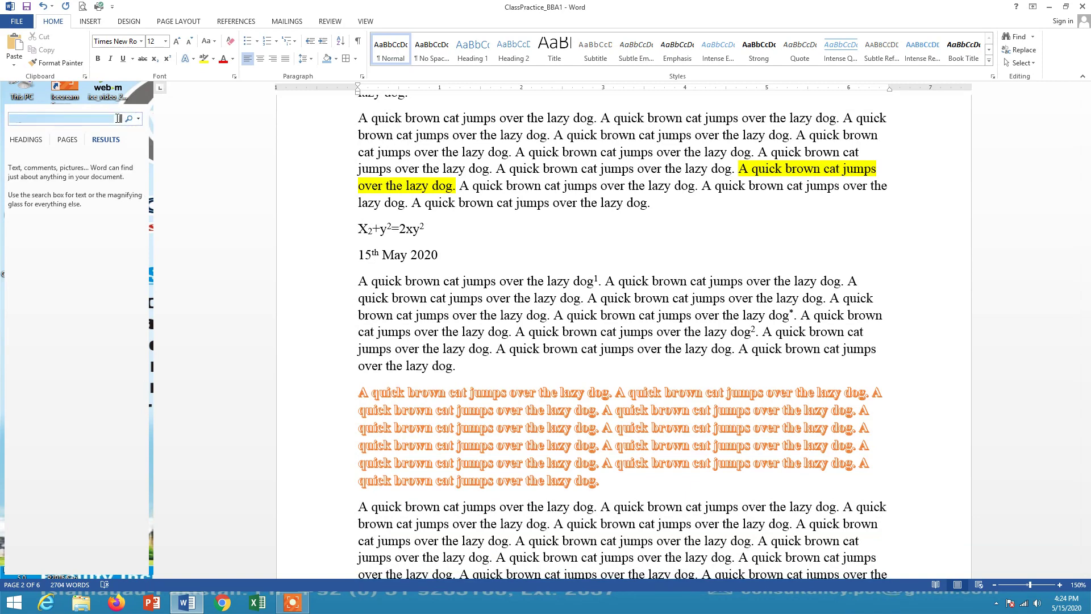
# Try to use Go To with "fox" entered as the page number.
pyautogui.click(130, 120)
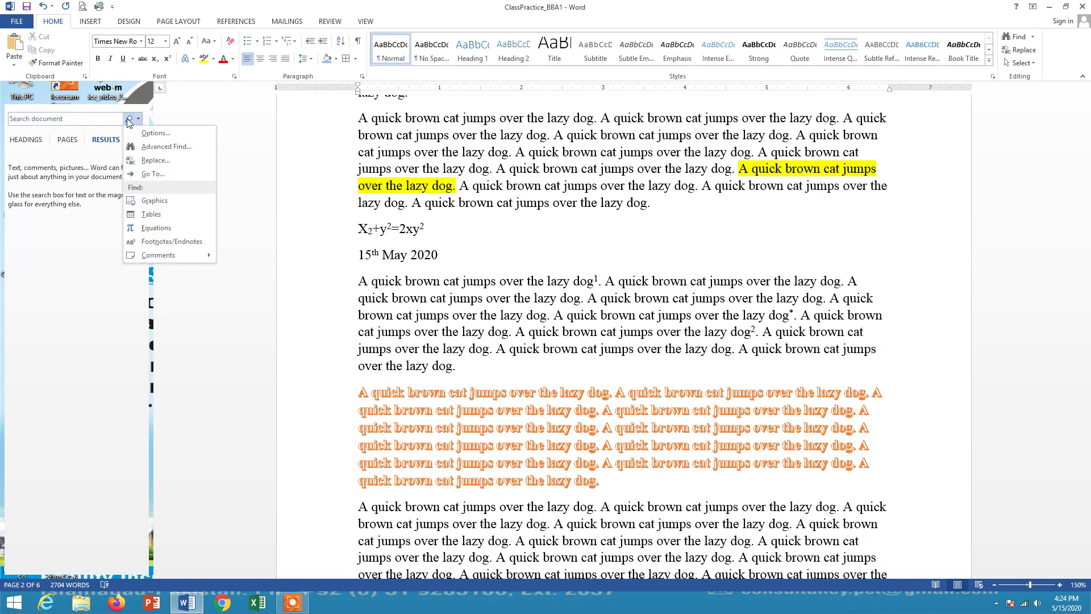
pyautogui.click(152, 174)
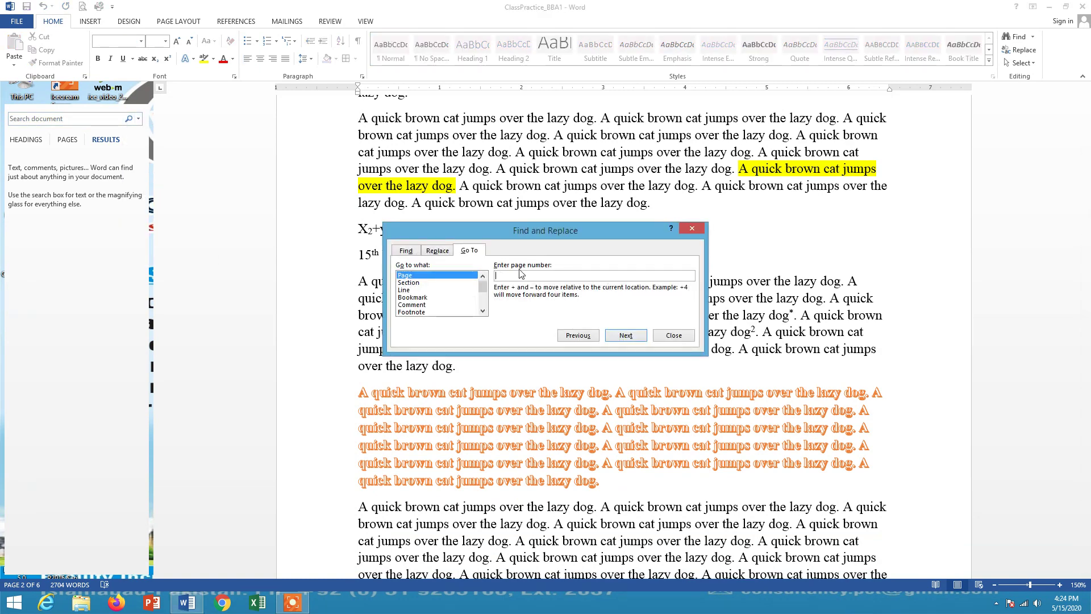
pyautogui.write('fox')
pyautogui.press('Return')
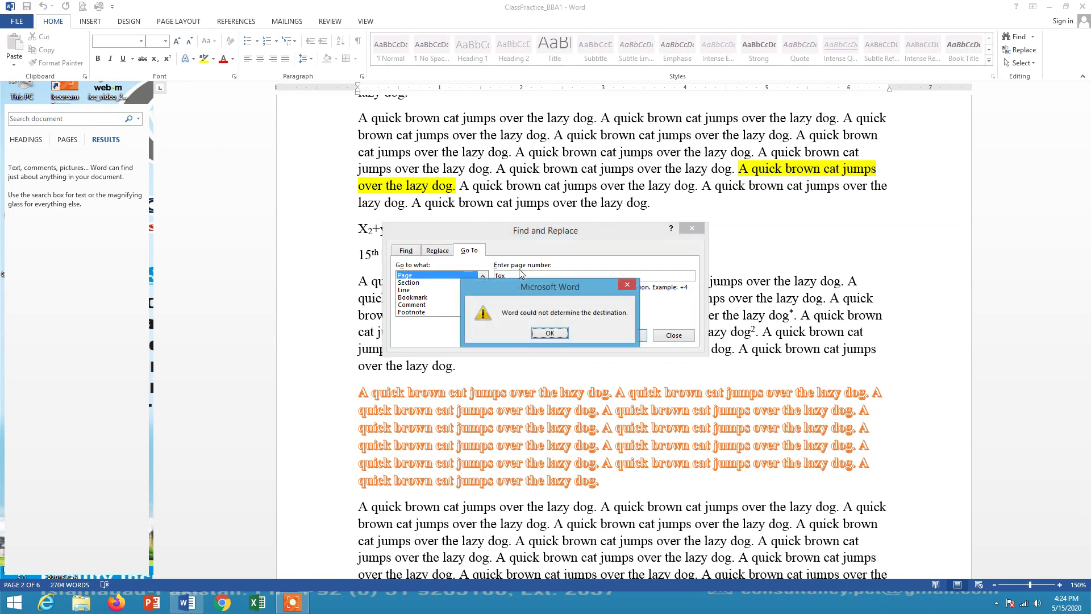
pyautogui.click(549, 333)
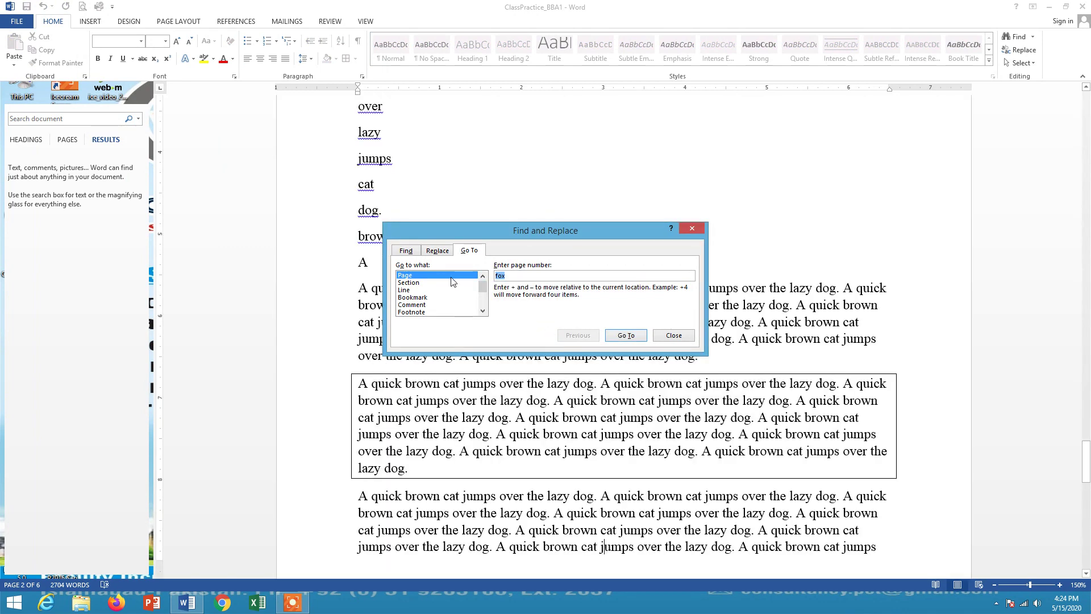
# Search for "fox" with the Find function of Find and Replace.
pyautogui.click(405, 250)
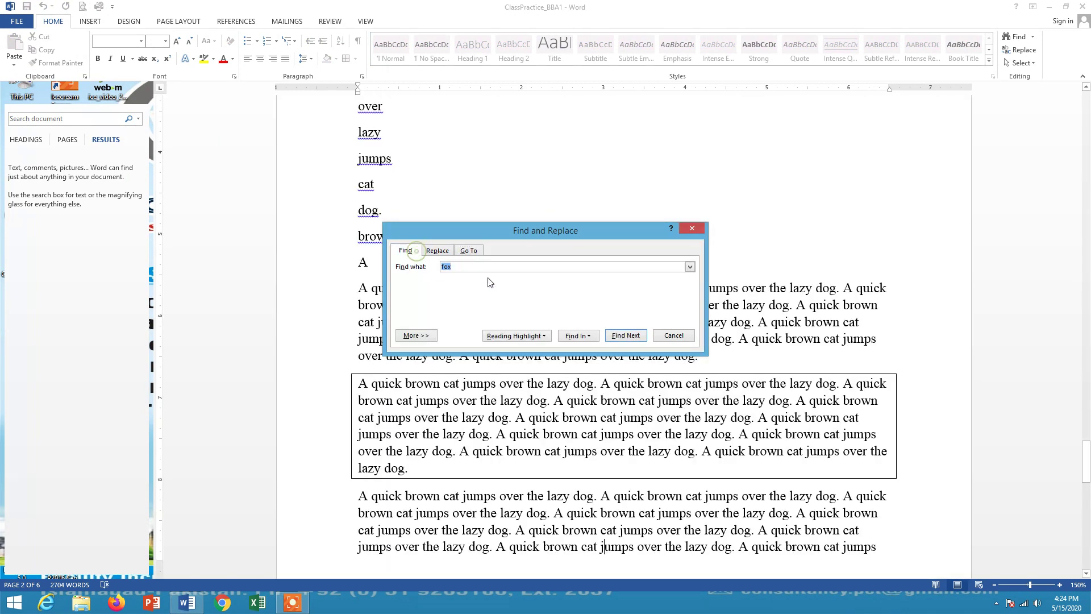
pyautogui.click(623, 336)
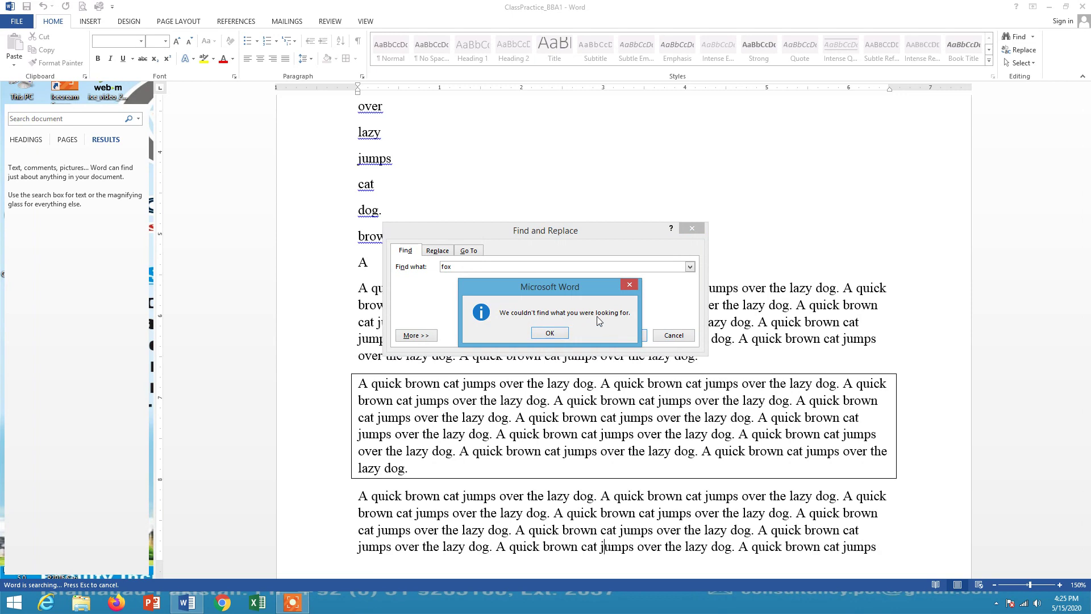
pyautogui.click(550, 333)
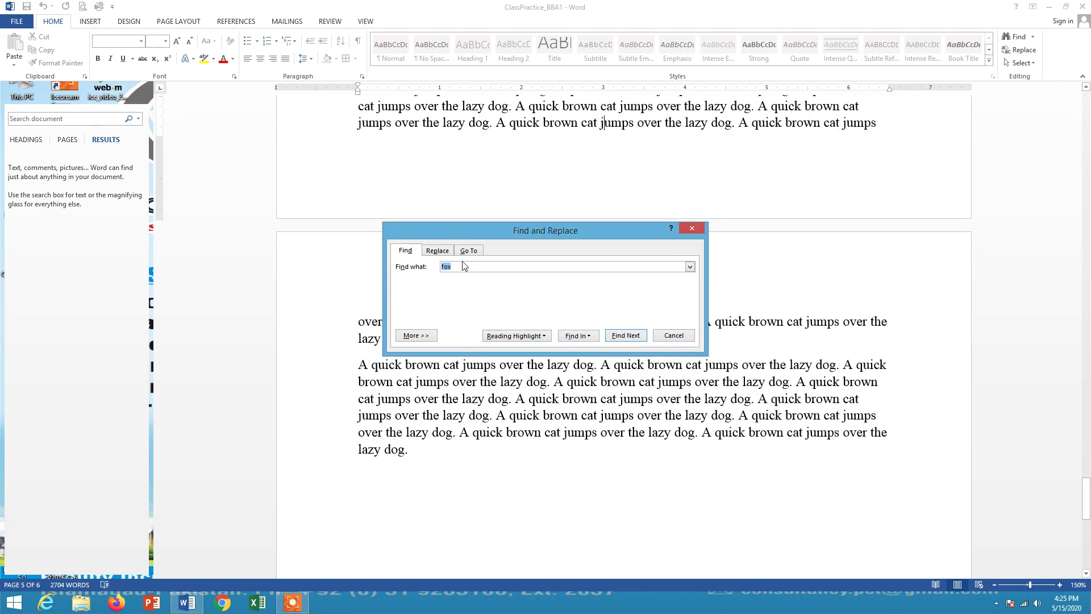
# Find "cat" and step through its occurrences near the end of the document, then close Find and Replace.
pyautogui.write('cat')
pyautogui.click(636, 336)
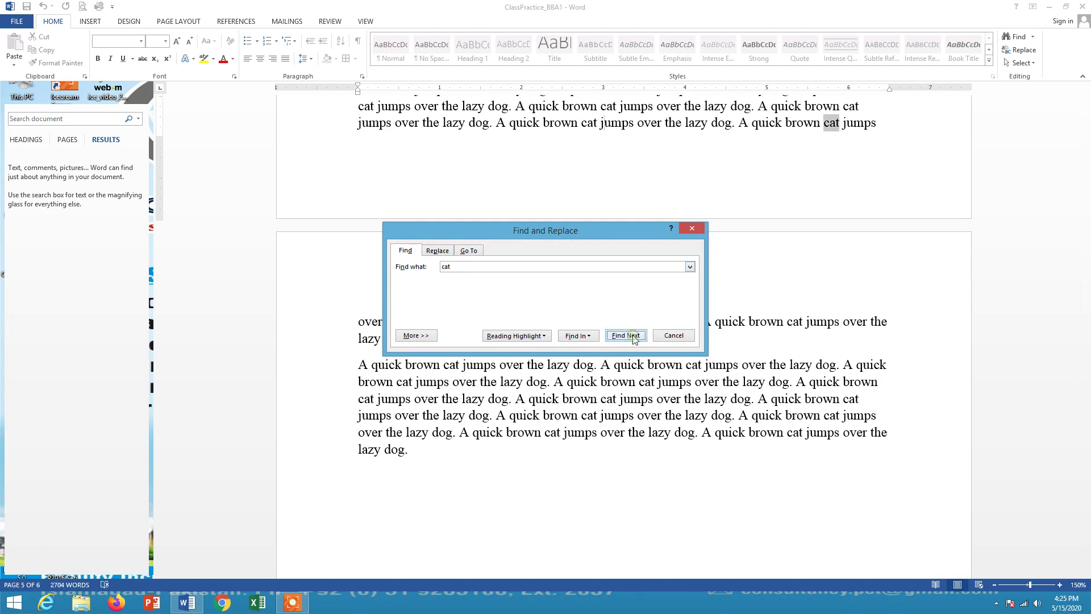
pyautogui.click(635, 336)
pyautogui.tripleClick(633, 335)
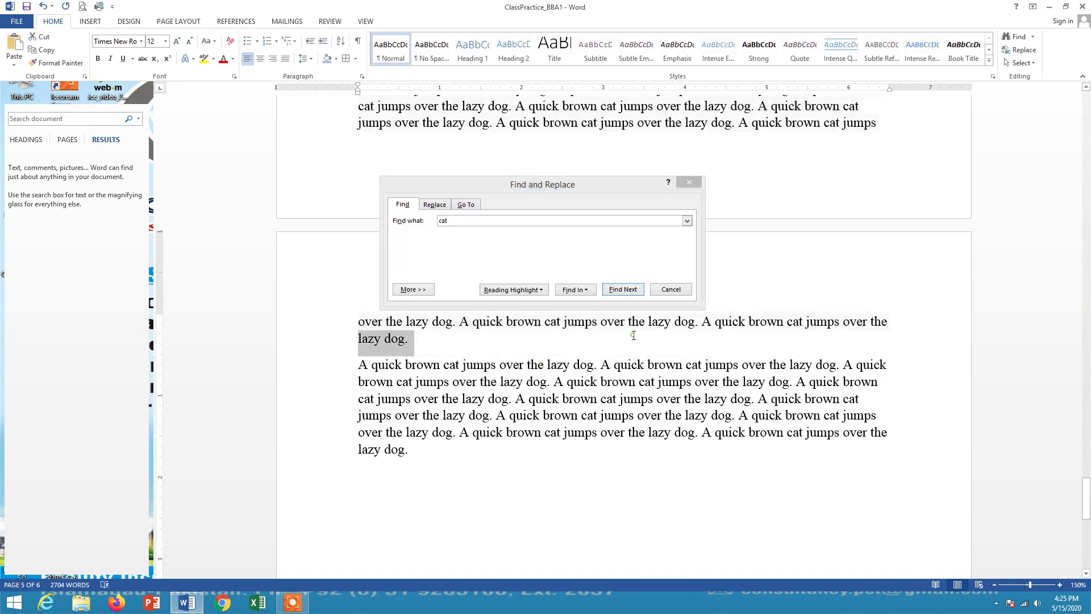
pyautogui.click(619, 290)
pyautogui.click(619, 290)
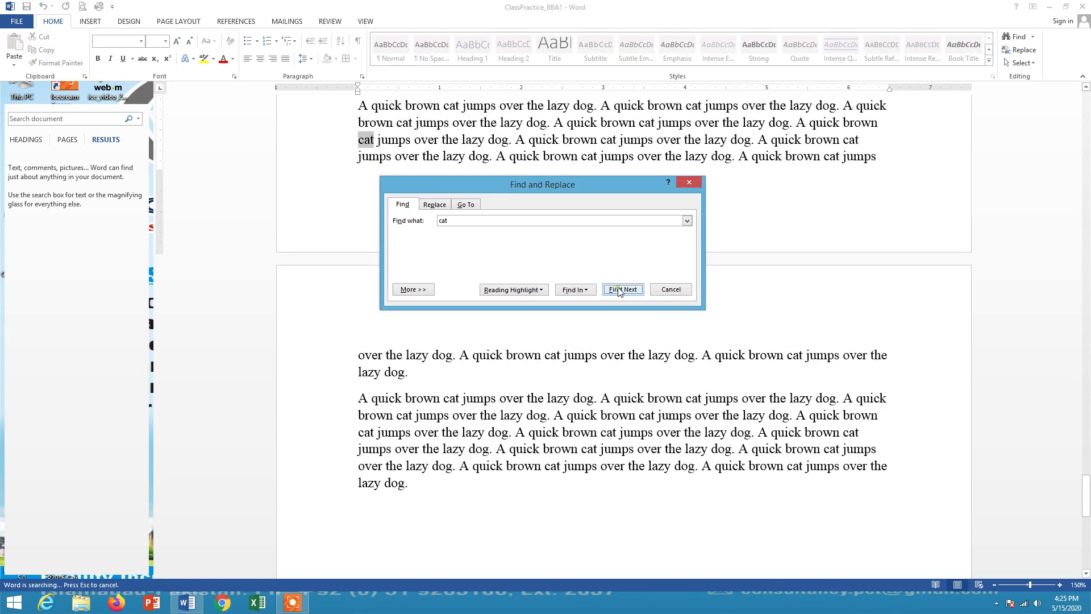
pyautogui.click(618, 290)
pyautogui.click(619, 290)
pyautogui.click(619, 290)
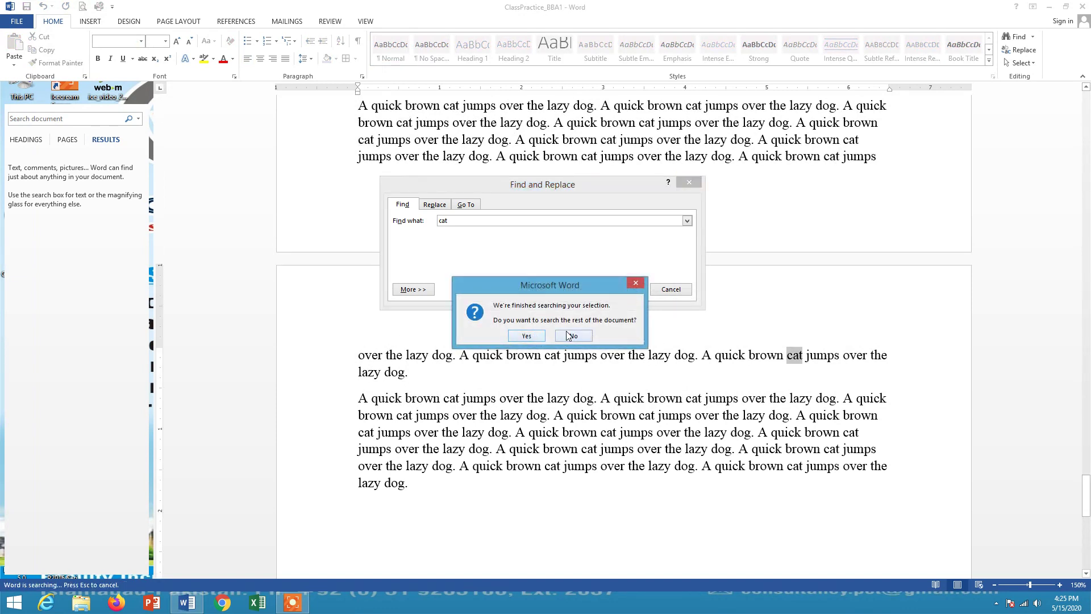
pyautogui.click(636, 283)
pyautogui.click(666, 290)
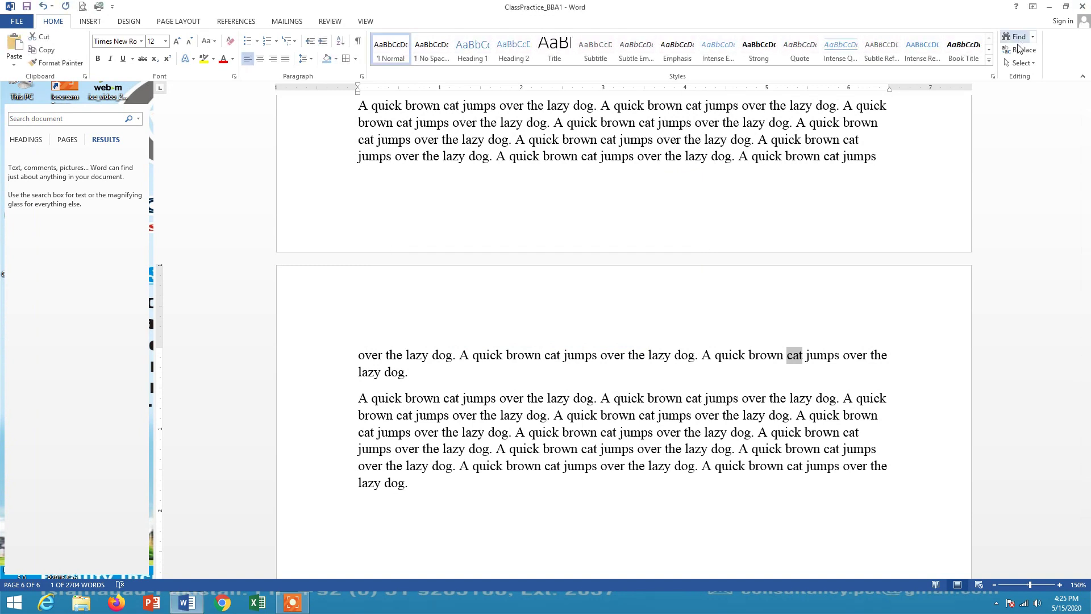
# Cancel the Replace dialog and undo the replacement of "fox" with "cat" throughout the document.
pyautogui.click(1019, 50)
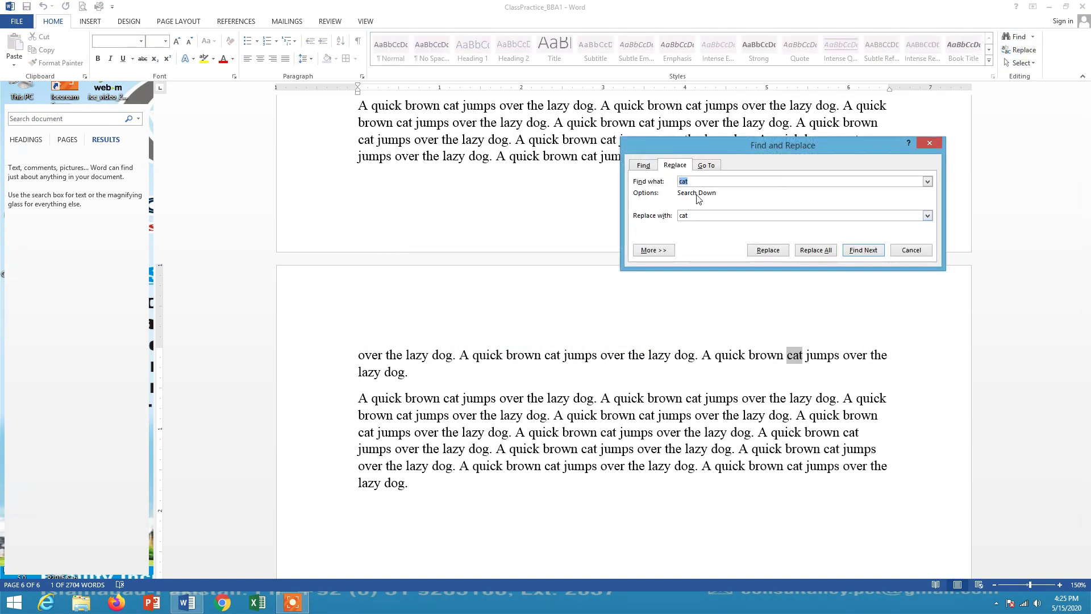
pyautogui.click(923, 251)
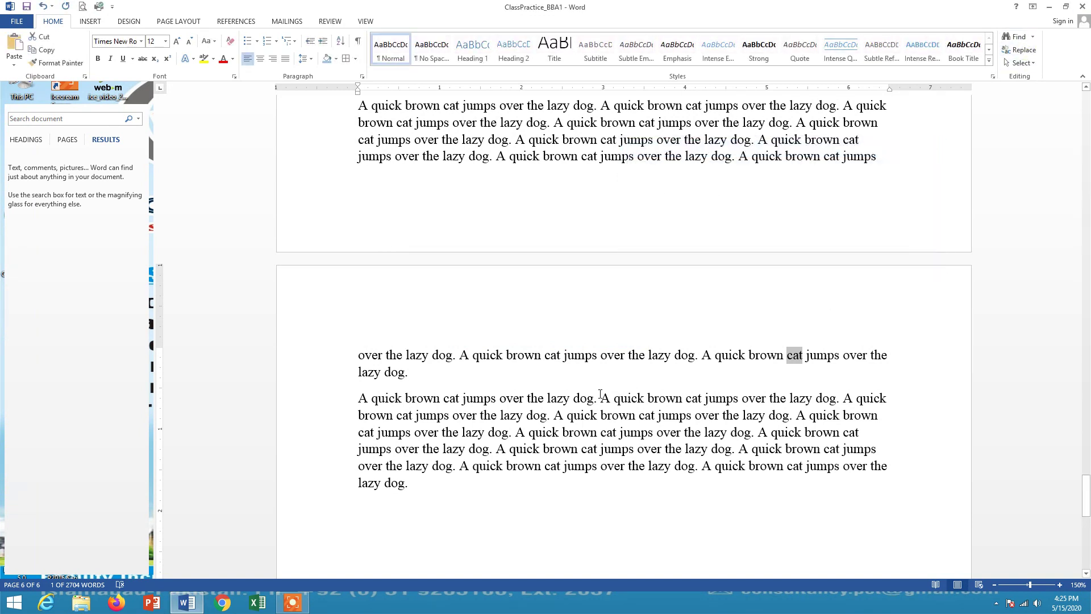
pyautogui.hotkey('ctrl', 'z')
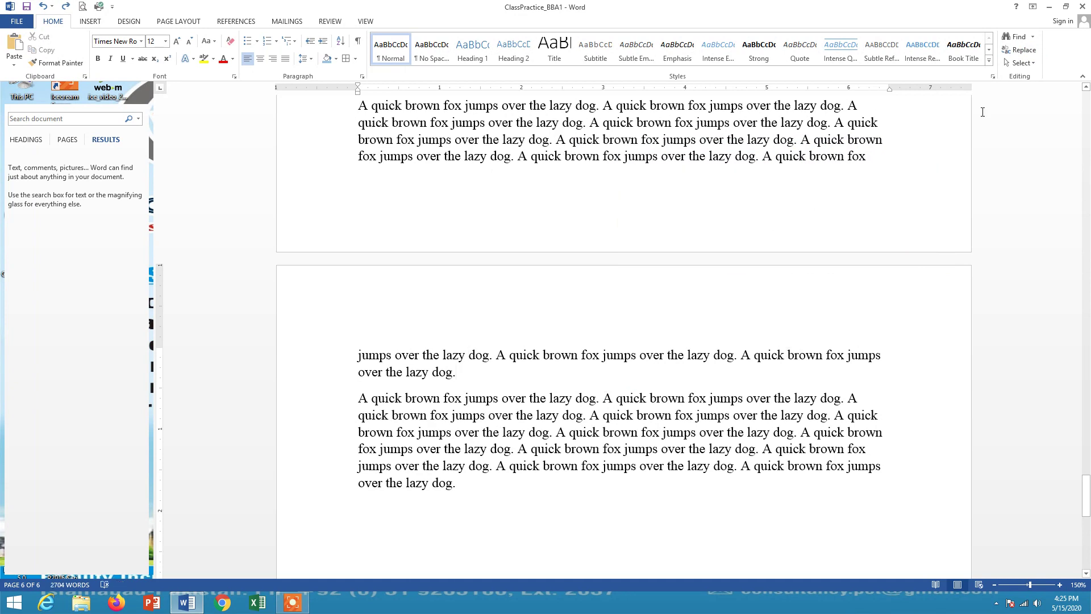
# Replace the first two occurrences of "fox" in the last paragraph with "cat", one at a time.
pyautogui.click(1019, 50)
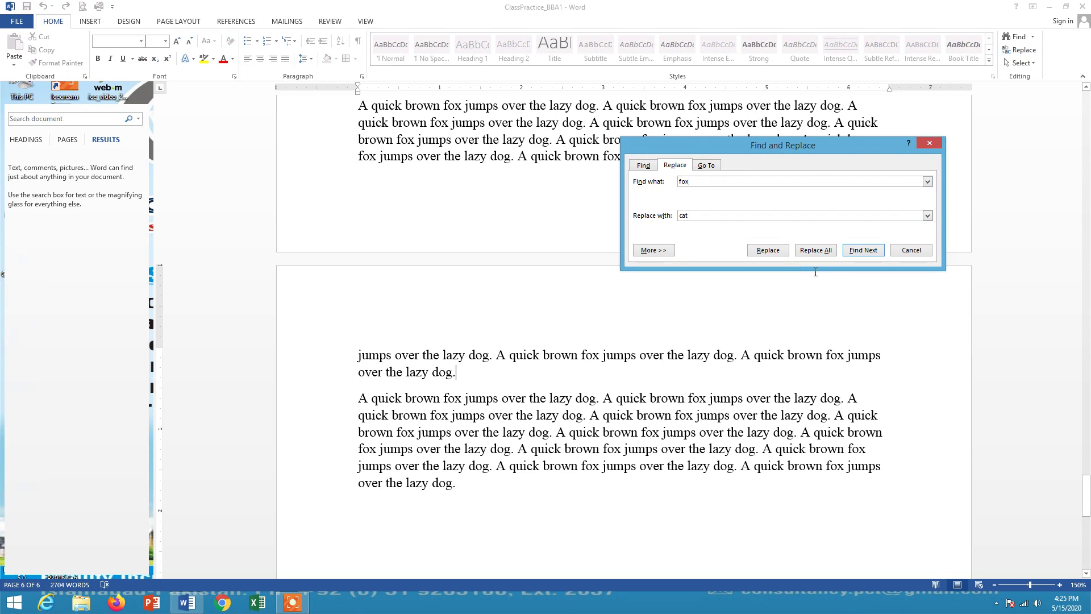
pyautogui.click(861, 251)
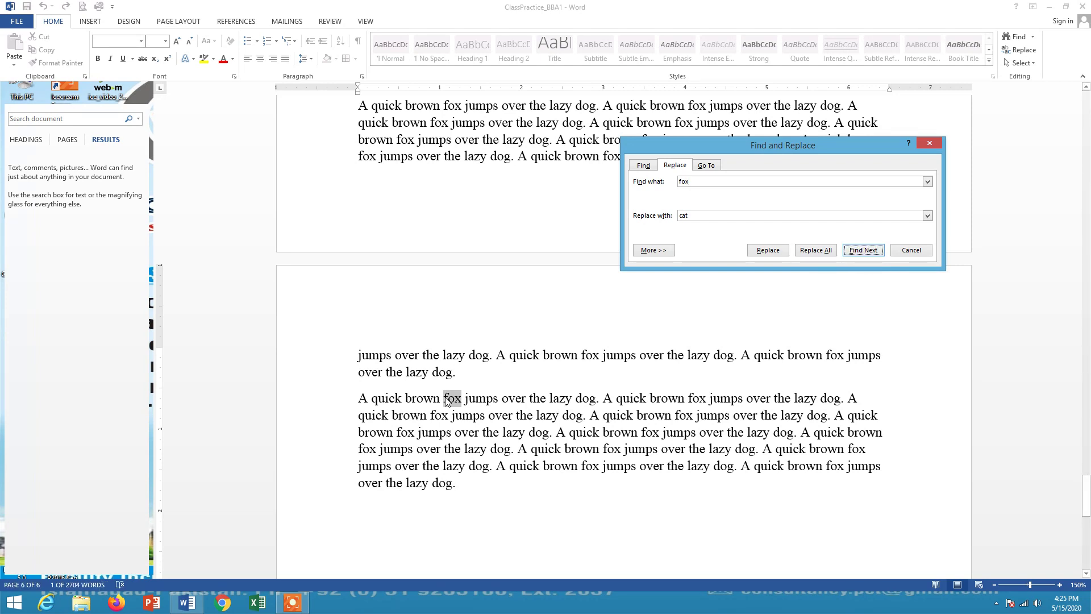
pyautogui.click(767, 250)
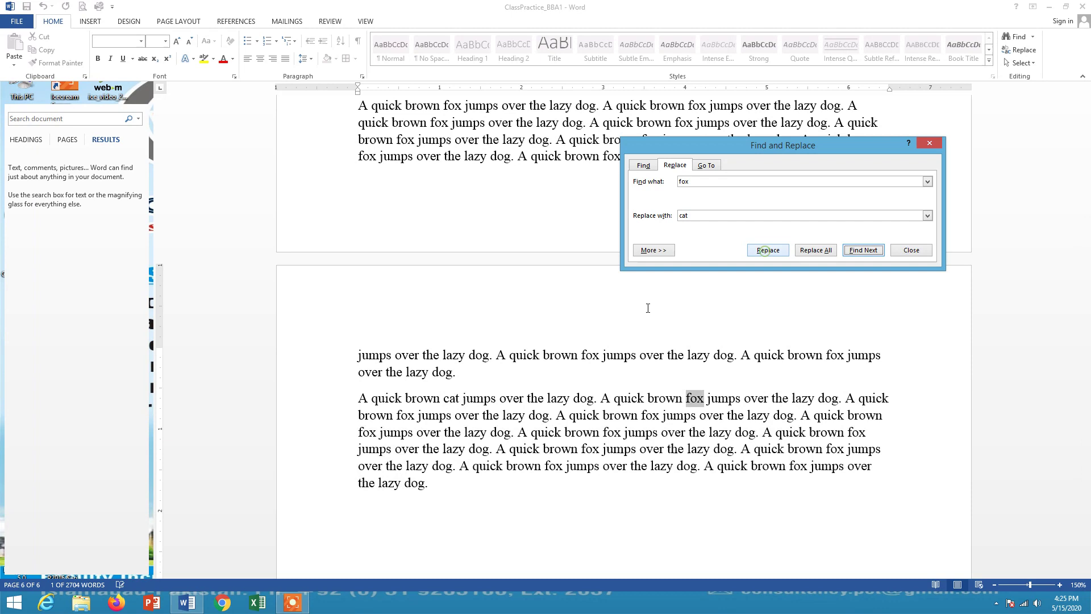
pyautogui.click(442, 394)
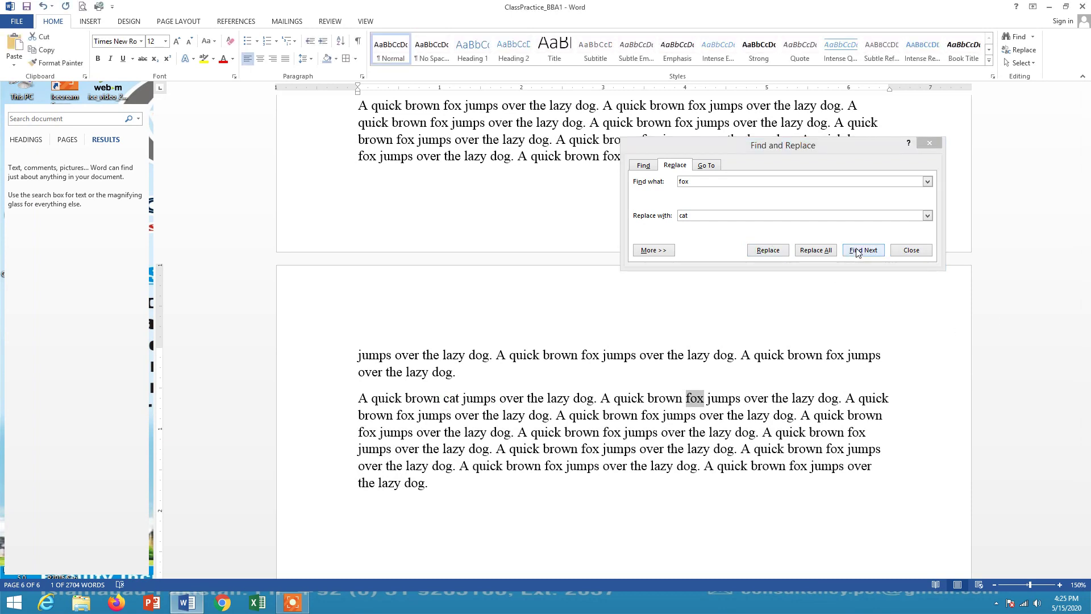
pyautogui.click(768, 250)
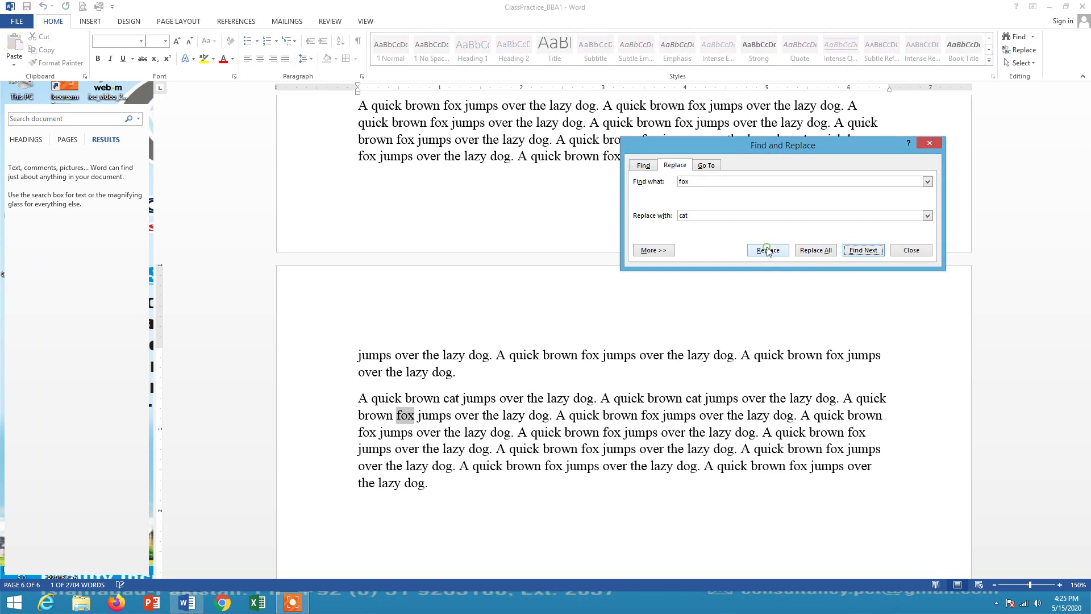
# Skip the next three occurrences of "fox" in the last paragraph and replace the following one with "cat".
pyautogui.click(865, 252)
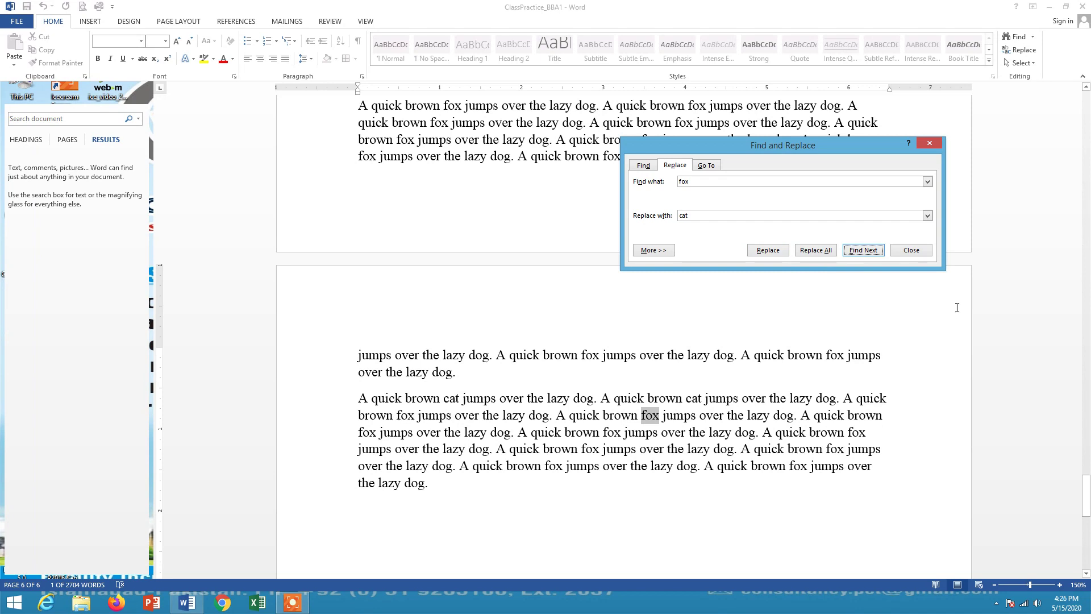
pyautogui.click(870, 253)
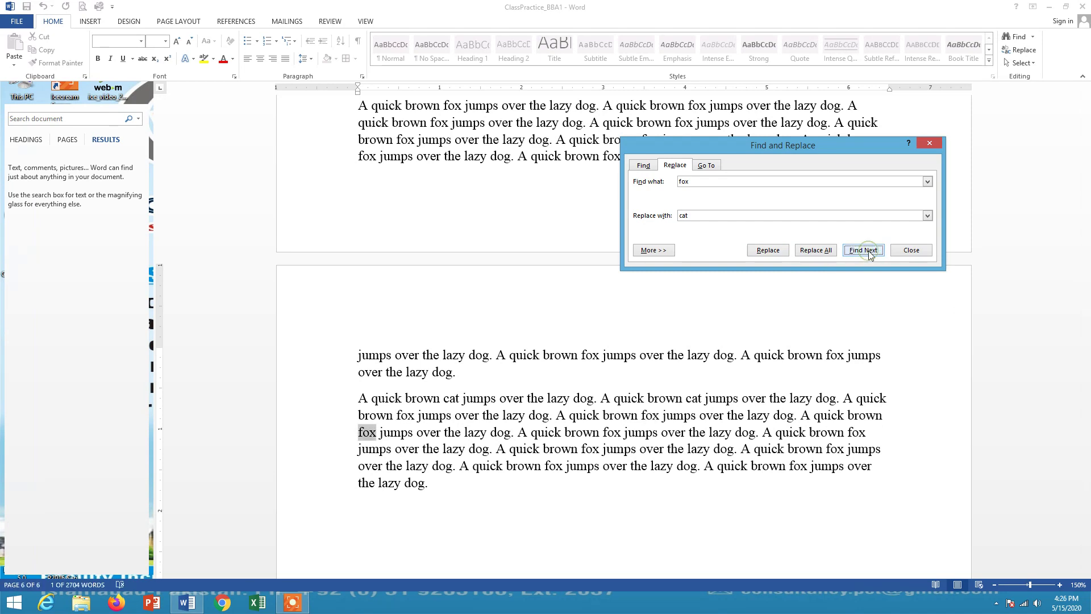
pyautogui.click(869, 253)
pyautogui.click(757, 253)
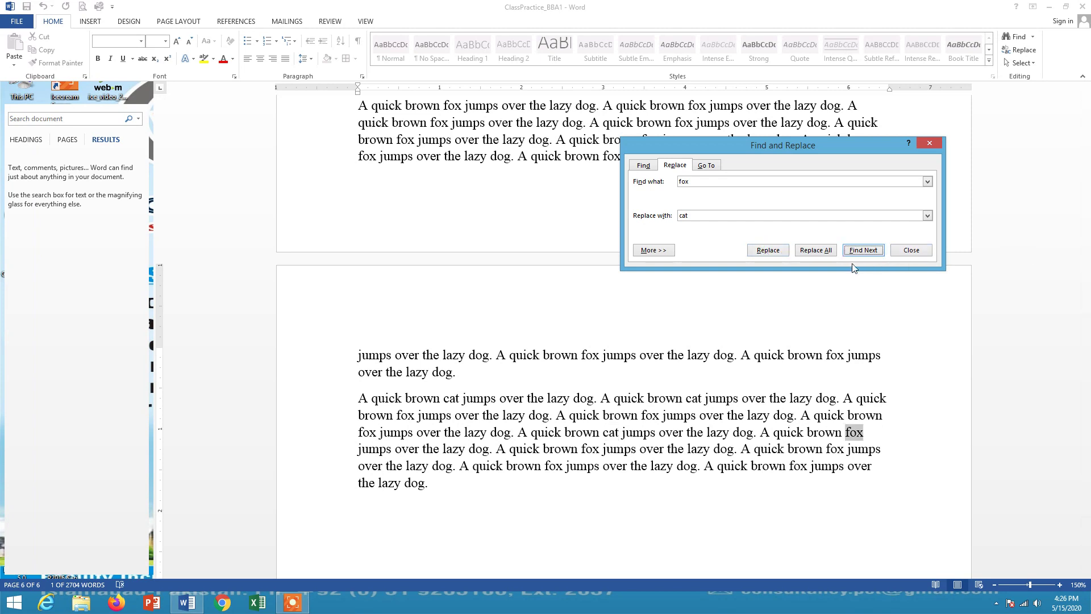
# Close Find and Replace and select all the text in the document.
pyautogui.click(910, 254)
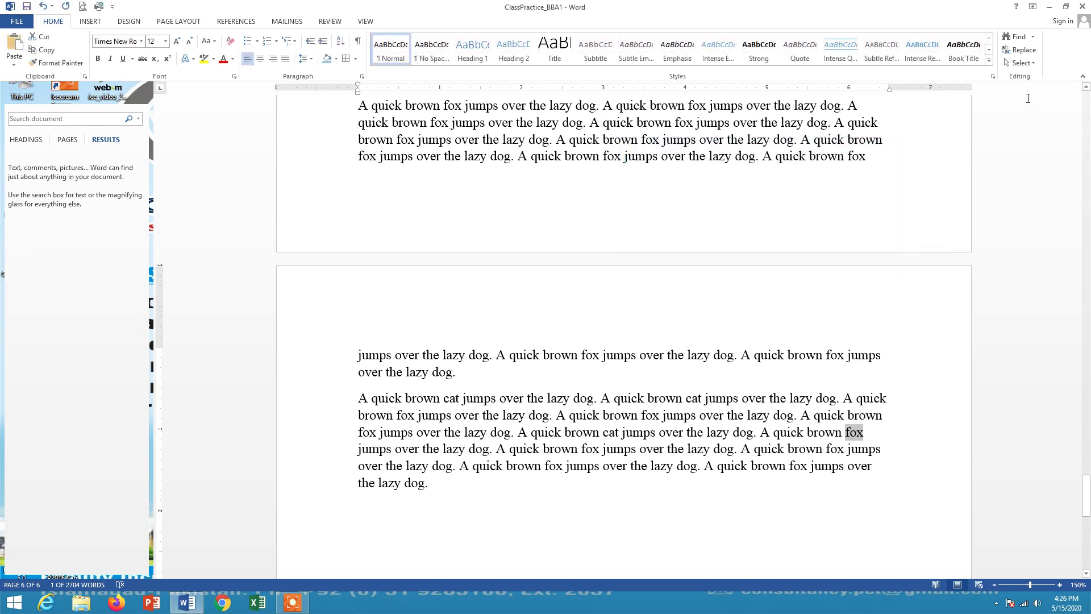
pyautogui.click(1021, 62)
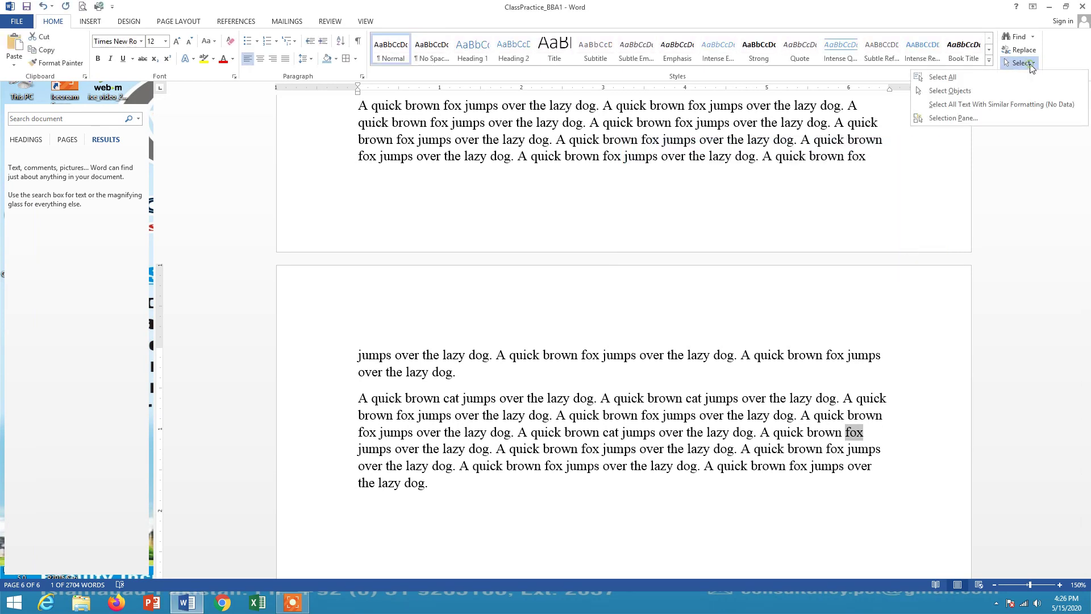
pyautogui.click(946, 77)
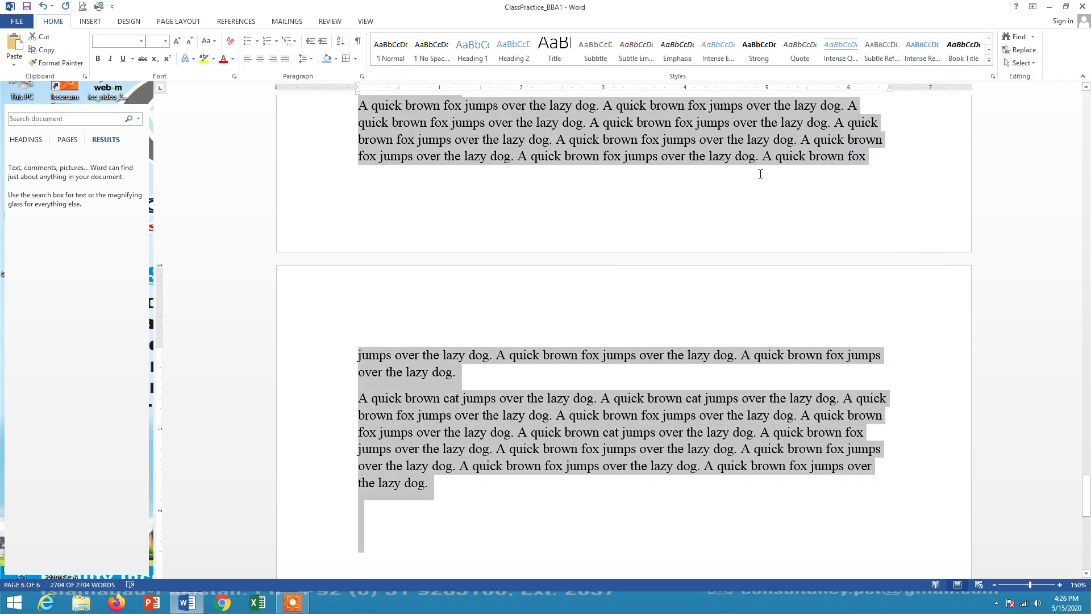
pyautogui.click(1033, 63)
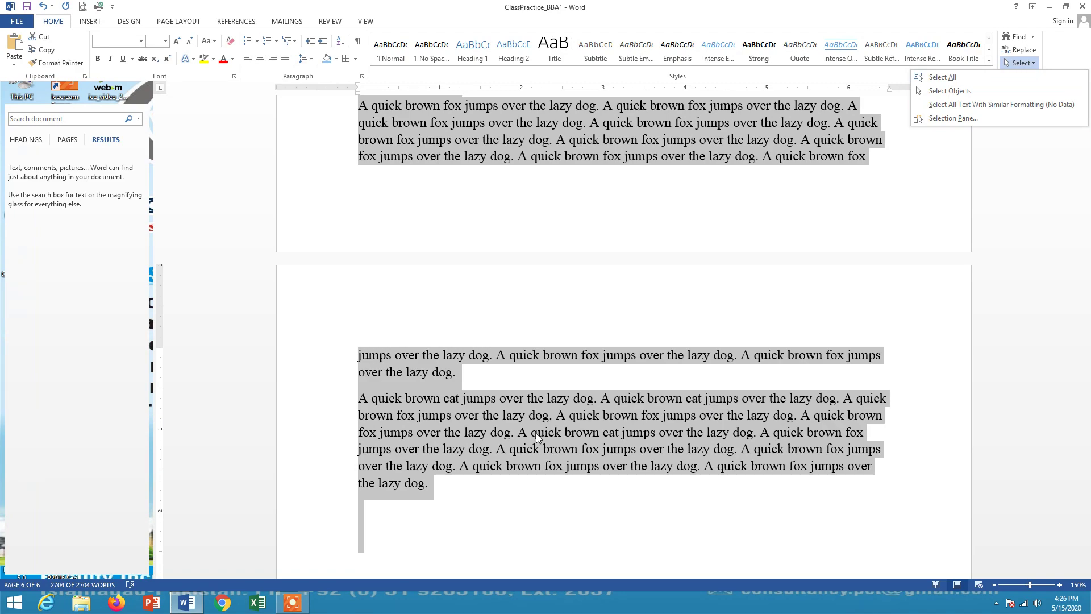
pyautogui.click(544, 400)
pyautogui.scroll(12, 627, 371)
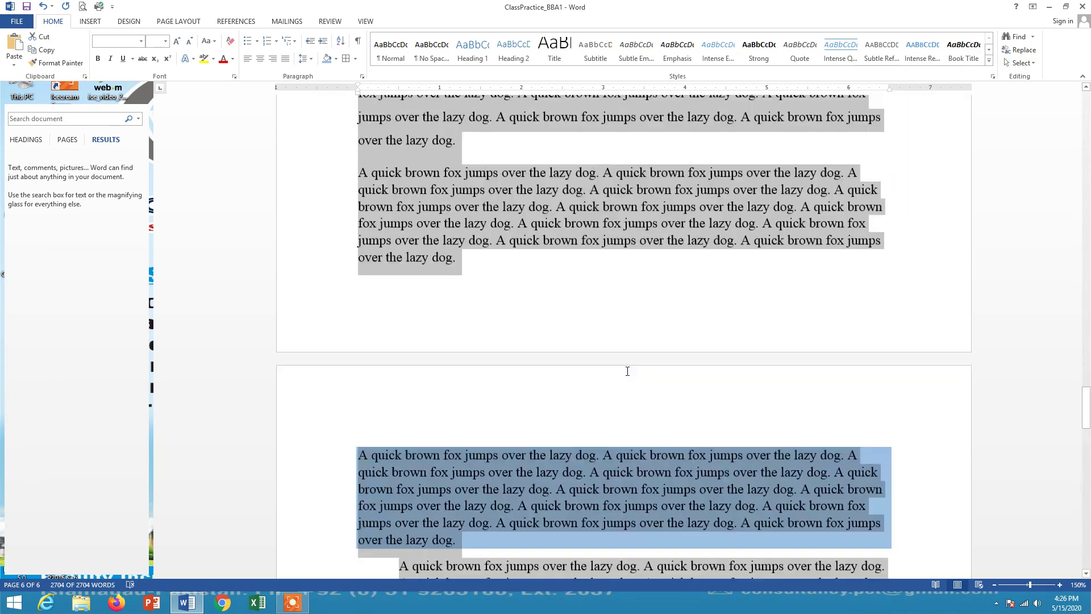
pyautogui.scroll(10, 627, 371)
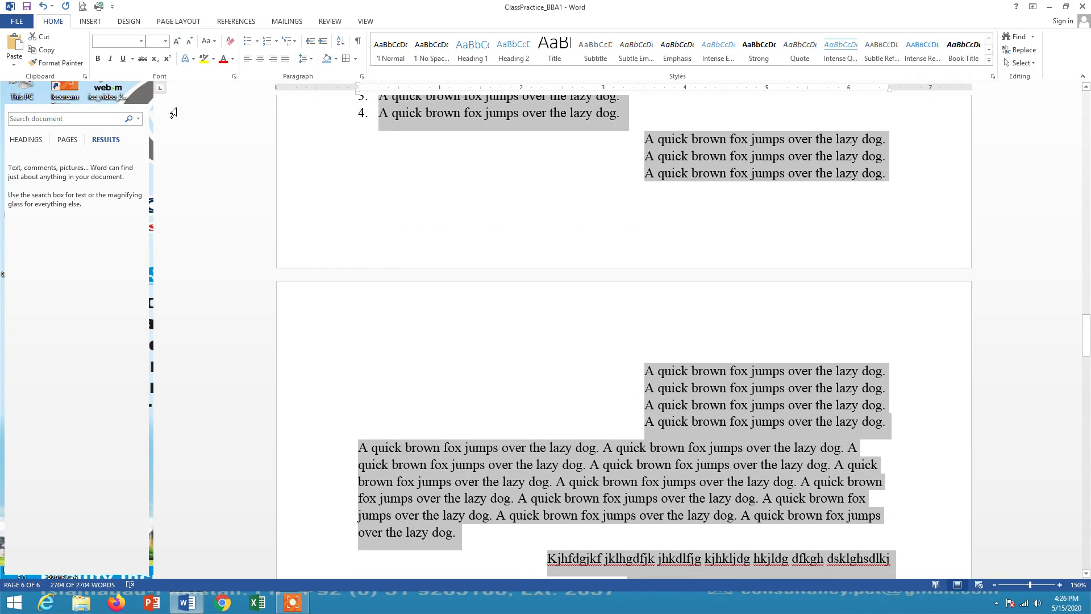